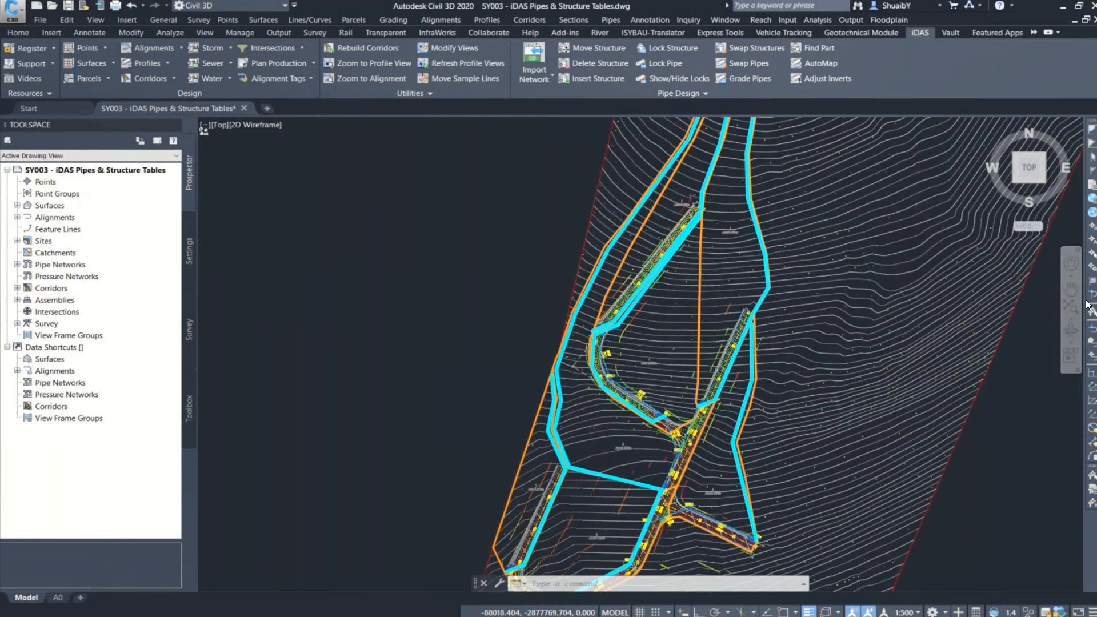
Step: Select the manhole structure MH1.1 on the curved road section and open its properties
scroll(604, 356, up, 5)
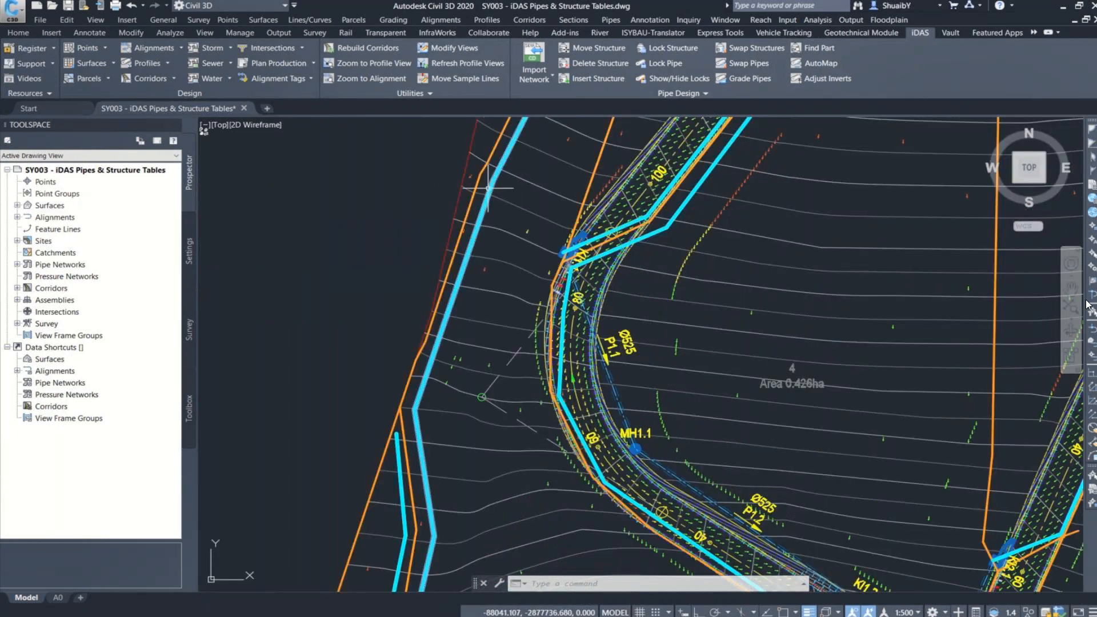
scroll(592, 260, down, 2)
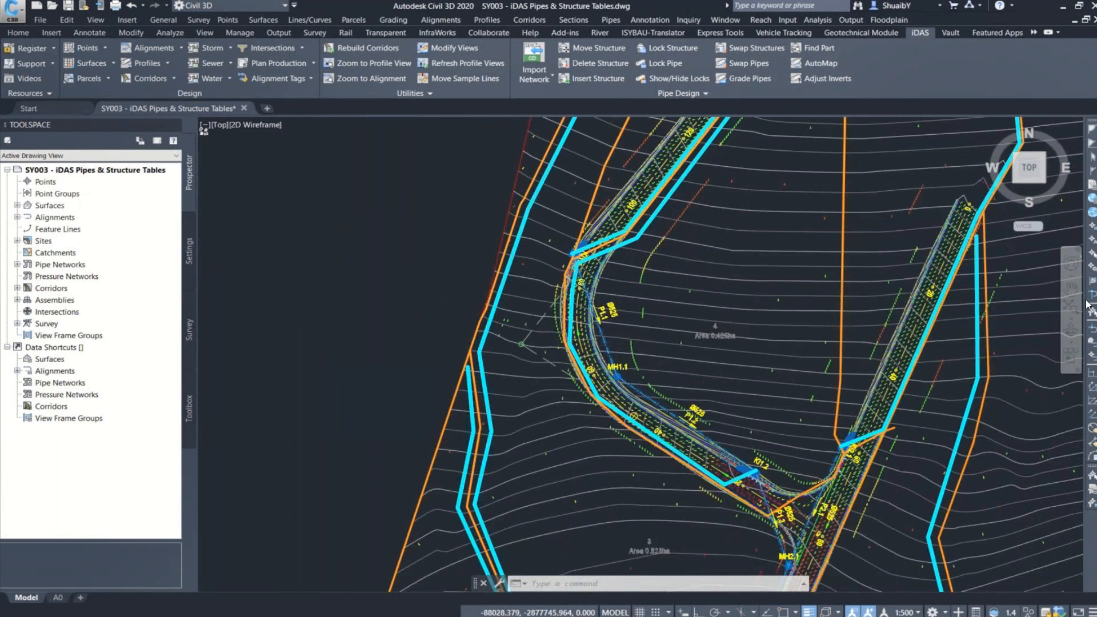
scroll(585, 254, down, 2)
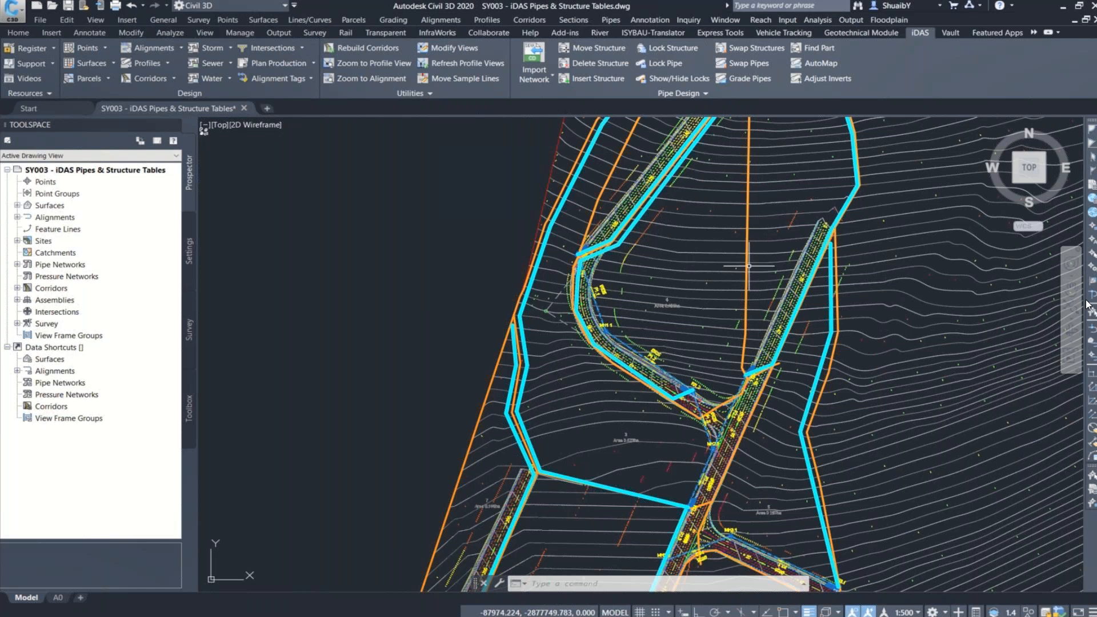
middle_drag(655, 325, 631, 197)
scroll(669, 257, up, 6)
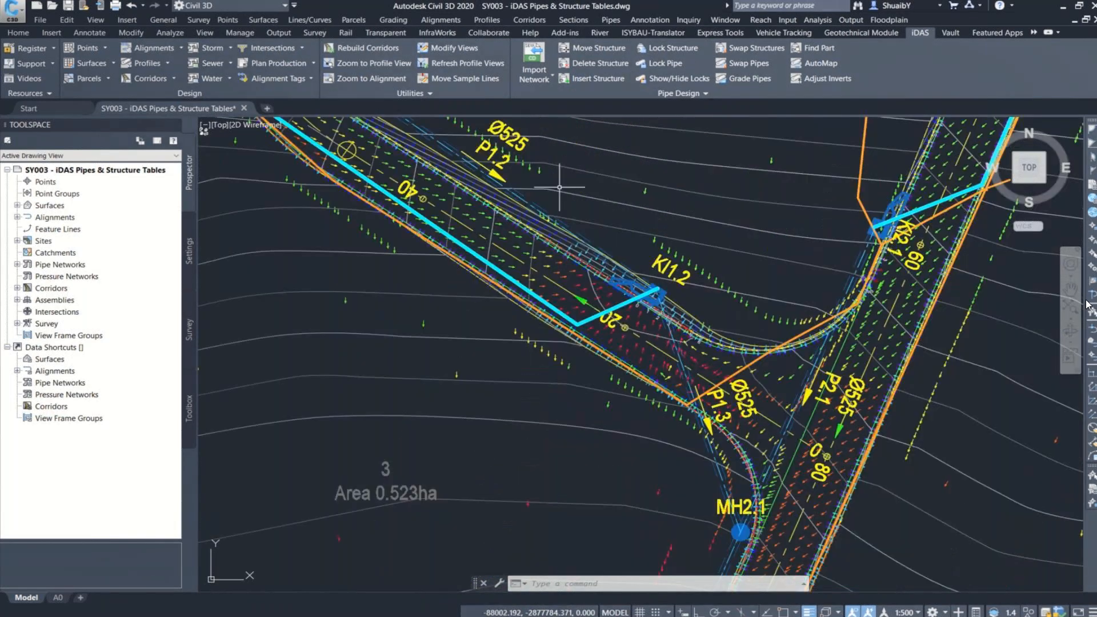
scroll(765, 360, down, 6)
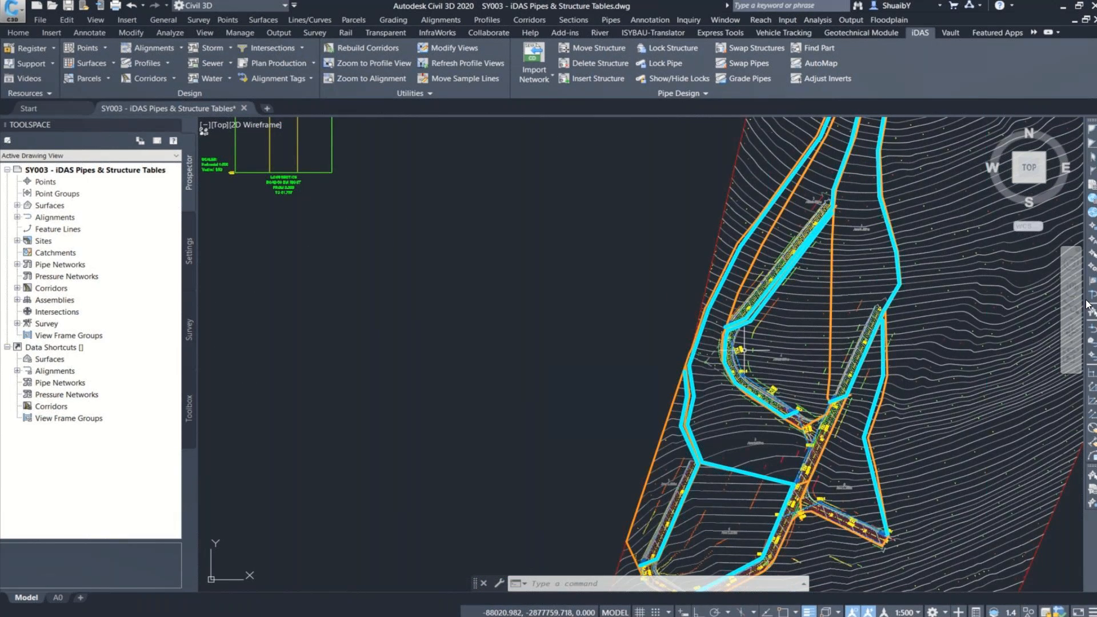
scroll(743, 350, up, 2)
scroll(745, 371, up, 7)
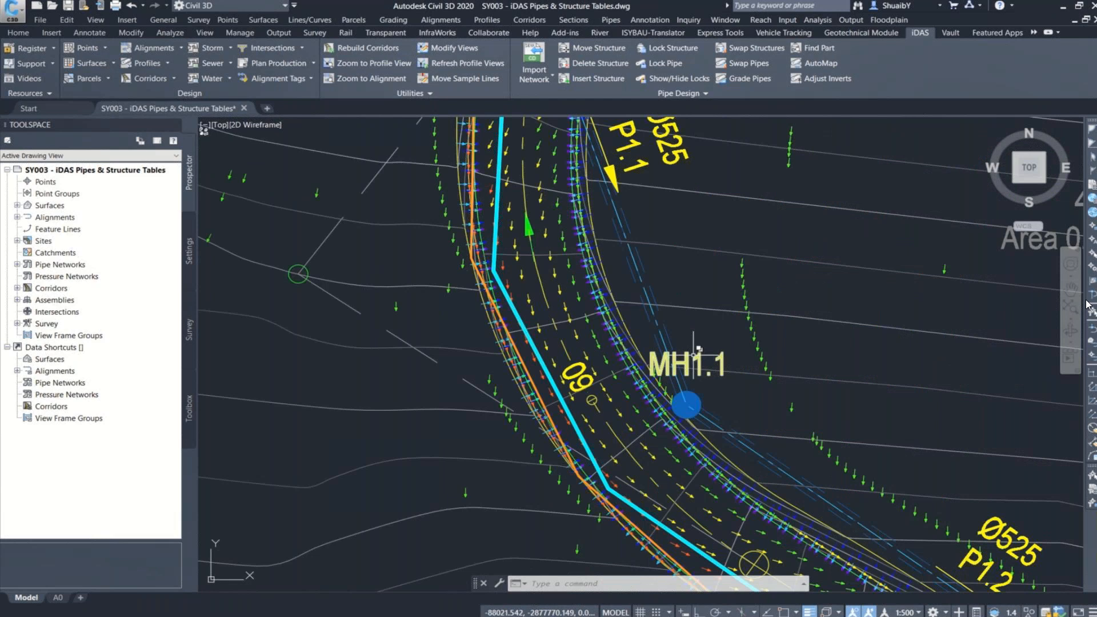
scroll(700, 348, up, 3)
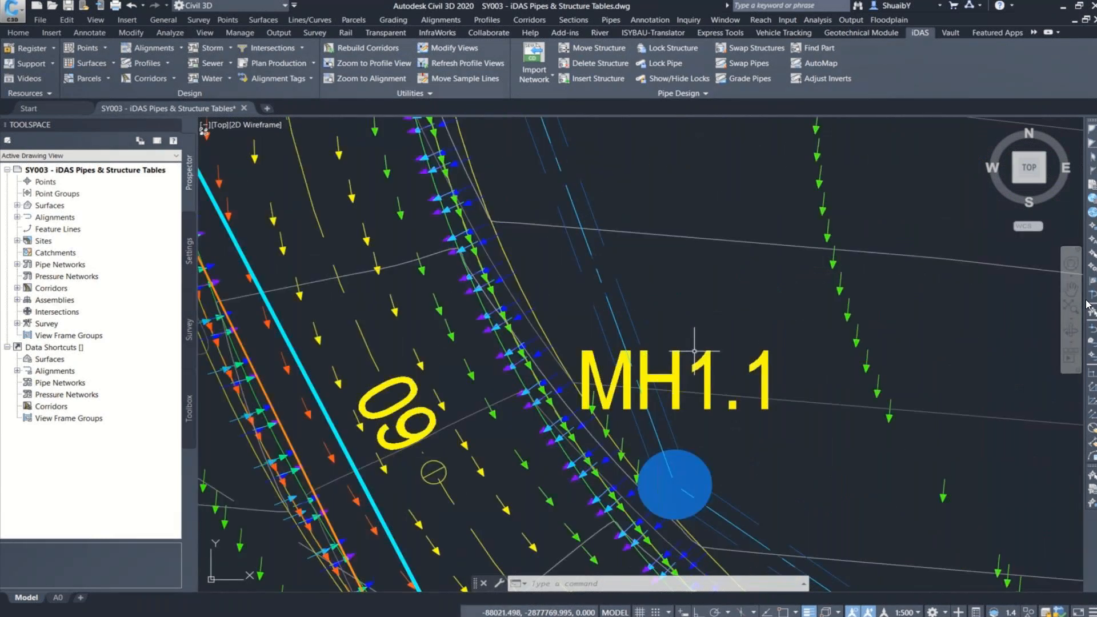
click(709, 356)
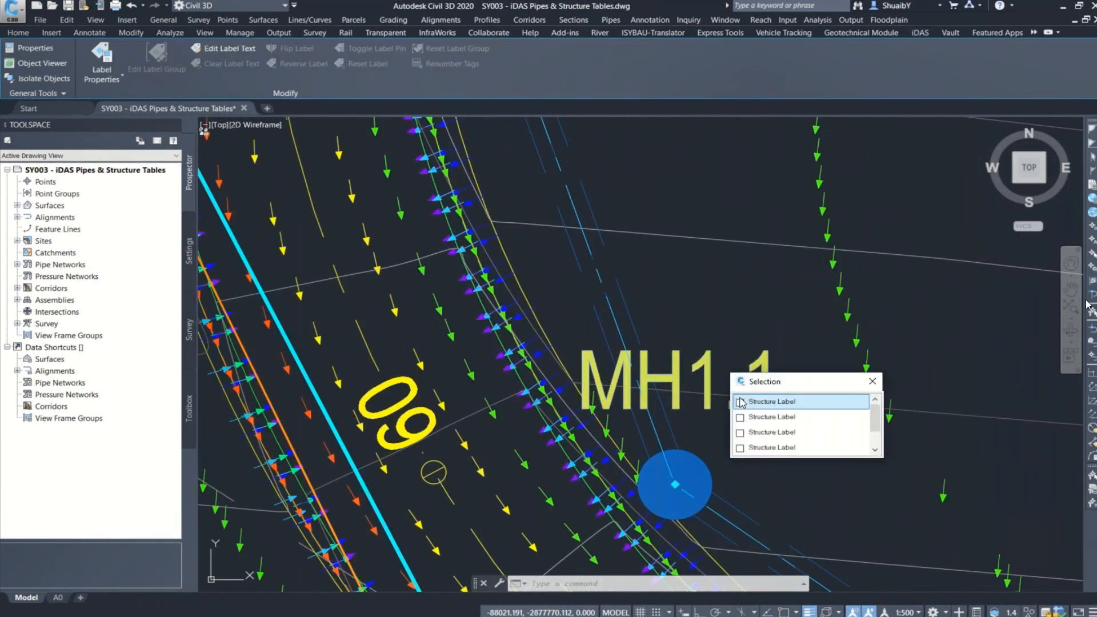
key(Escape)
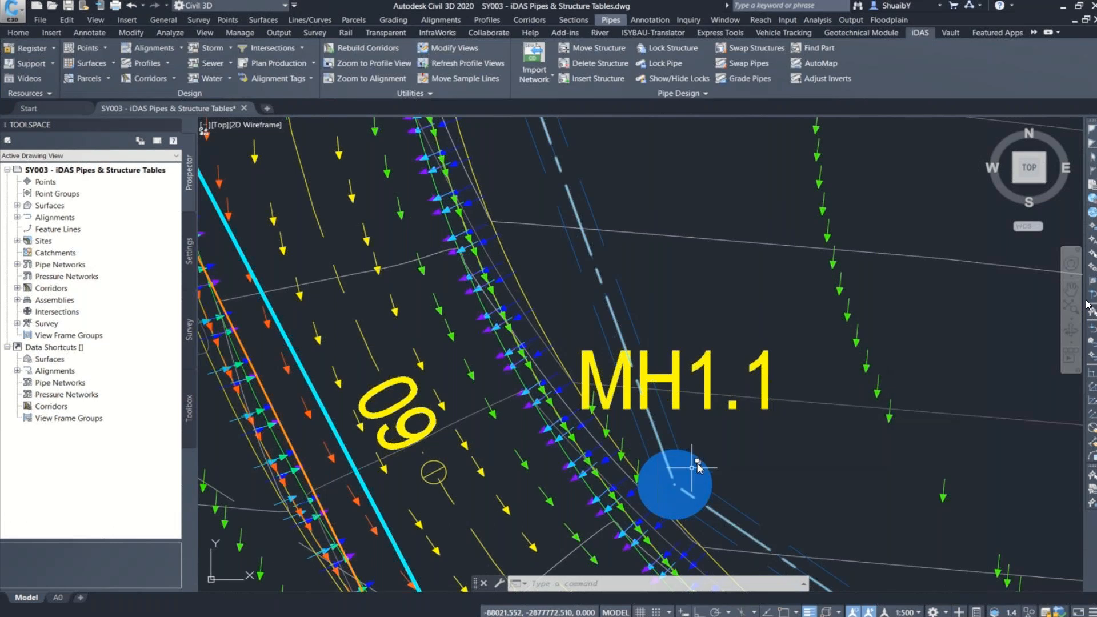
click(699, 462)
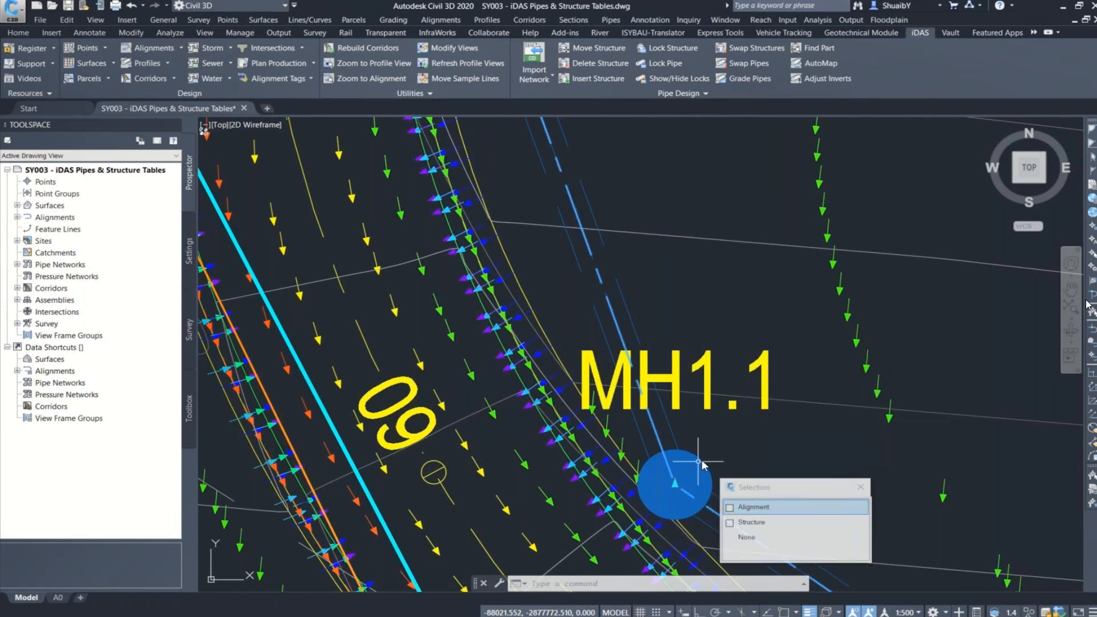
click(748, 521)
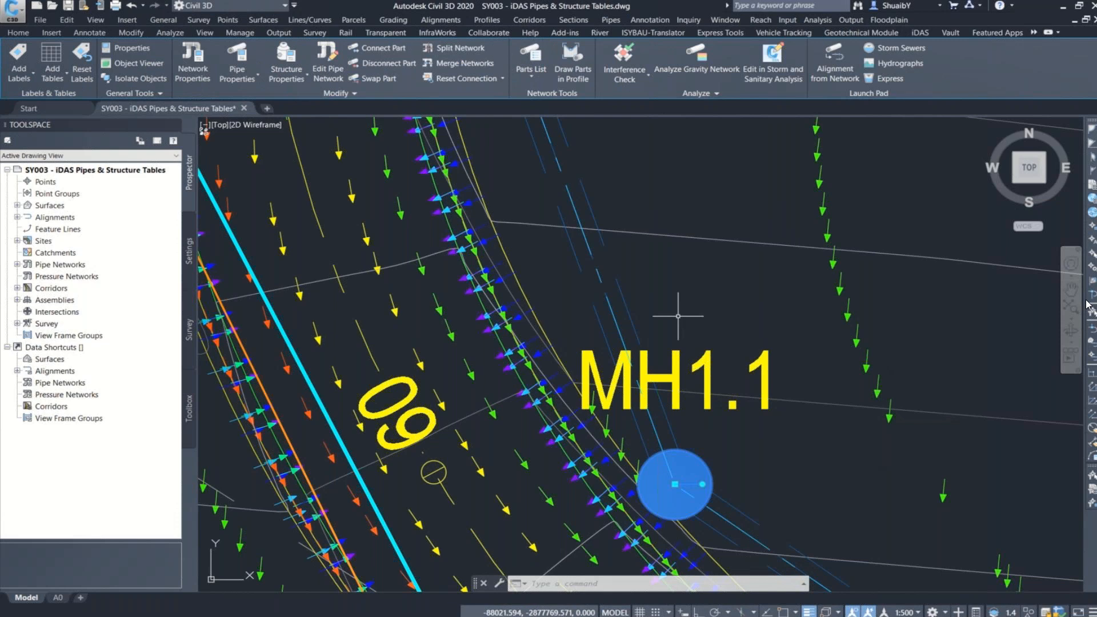
right_click(672, 292)
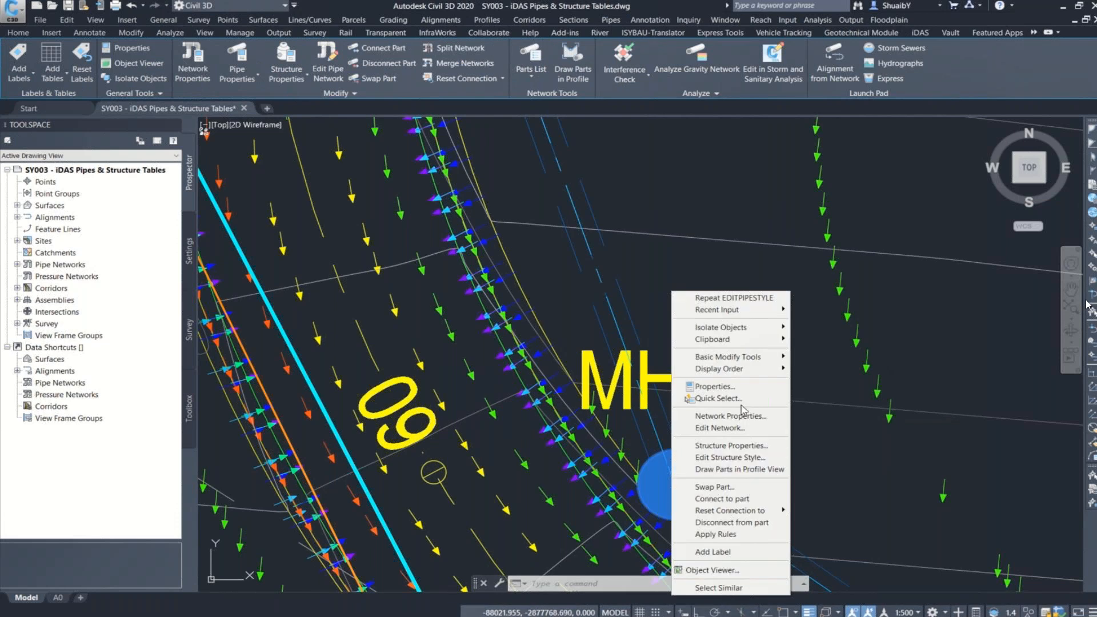
click(731, 387)
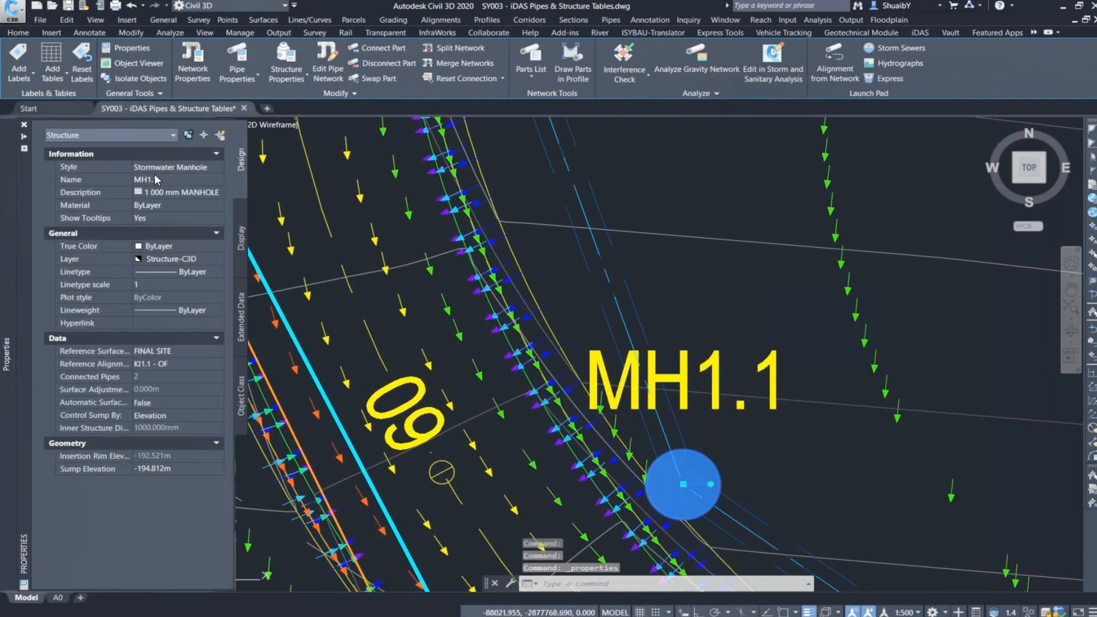
Step: Rename the selected manhole structure as KI2000000 and deselect it
click(142, 178)
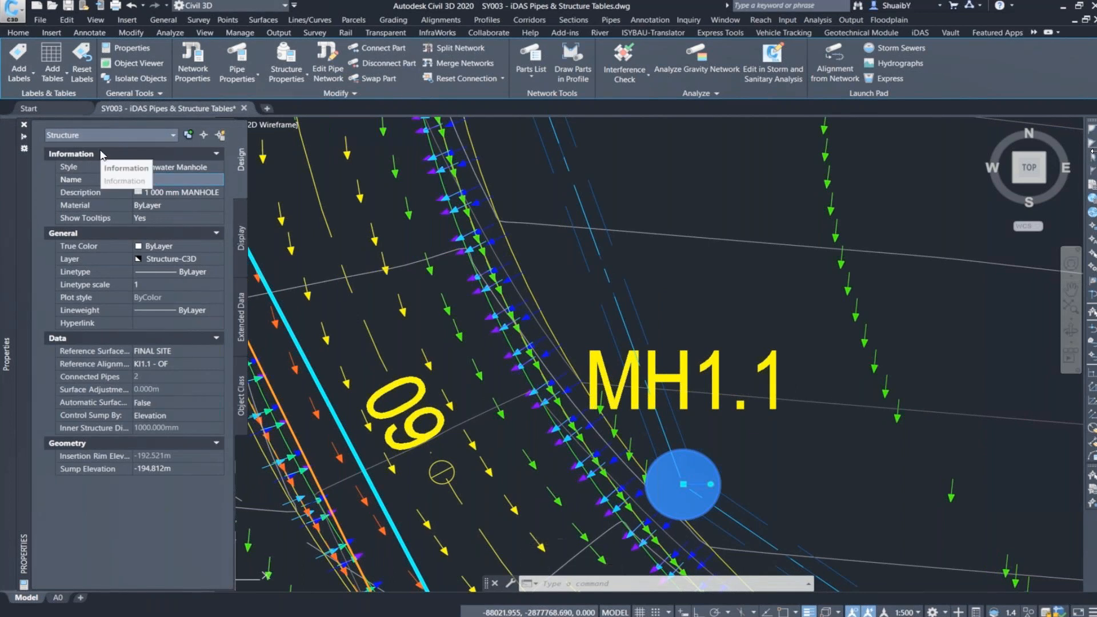
click(185, 178)
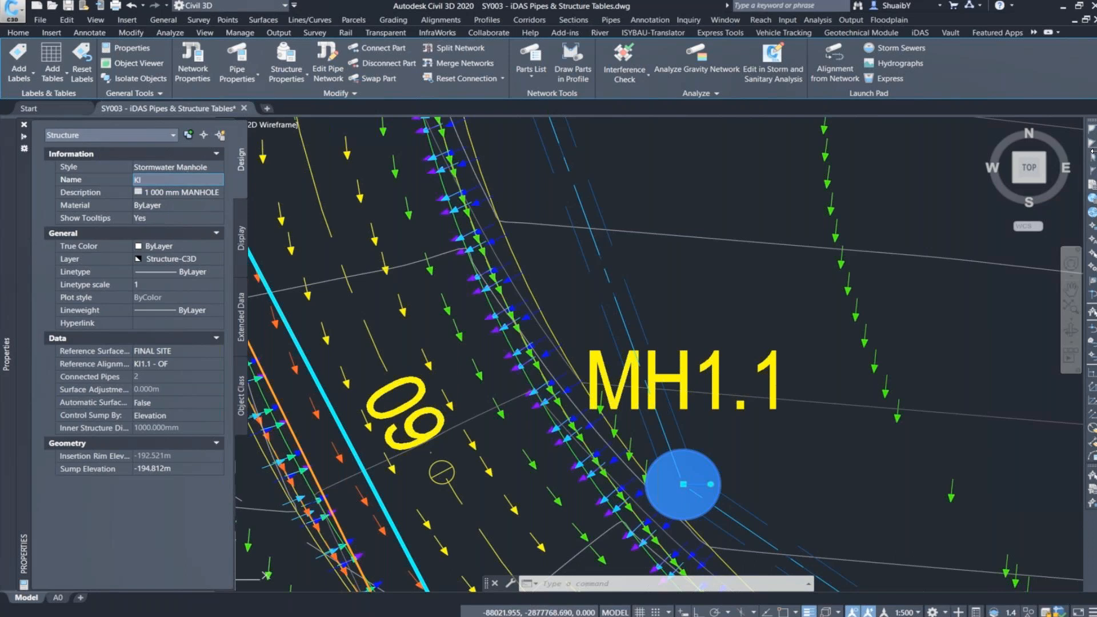
text(2000000)
key(Return)
key(Escape)
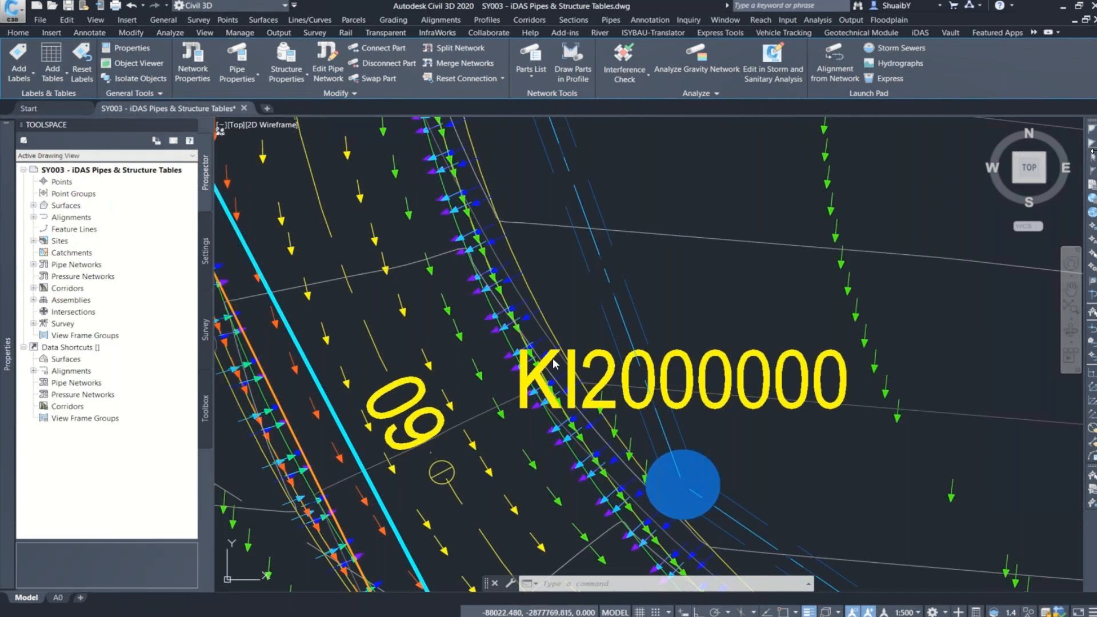
Step: Set up a structure table for the Stormwater Network in style Name | RSA YX | Rim Elevation | Sump Elevation | Sump Depth | Invert Levels | Material
scroll(625, 334, down, 8)
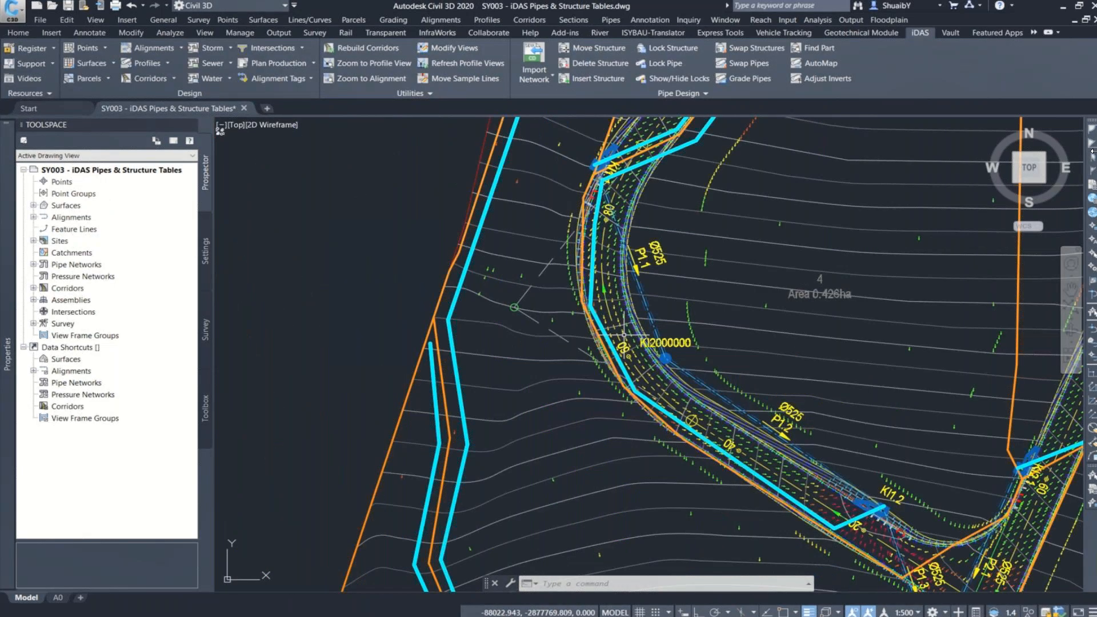
scroll(625, 334, down, 4)
middle_drag(731, 317, 600, 335)
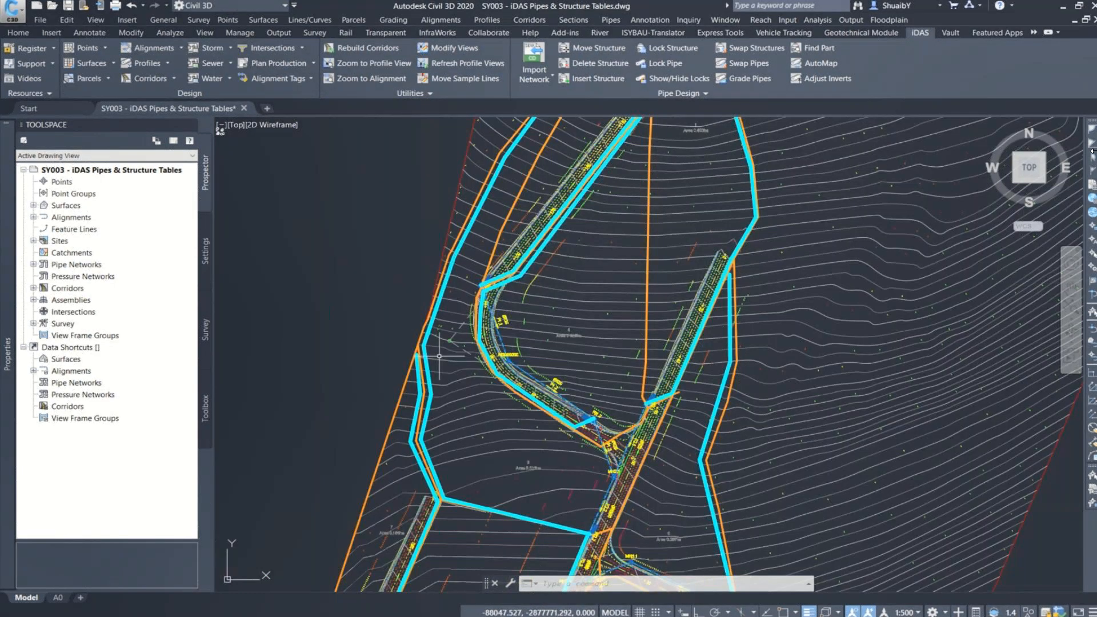
scroll(577, 373, down, 6)
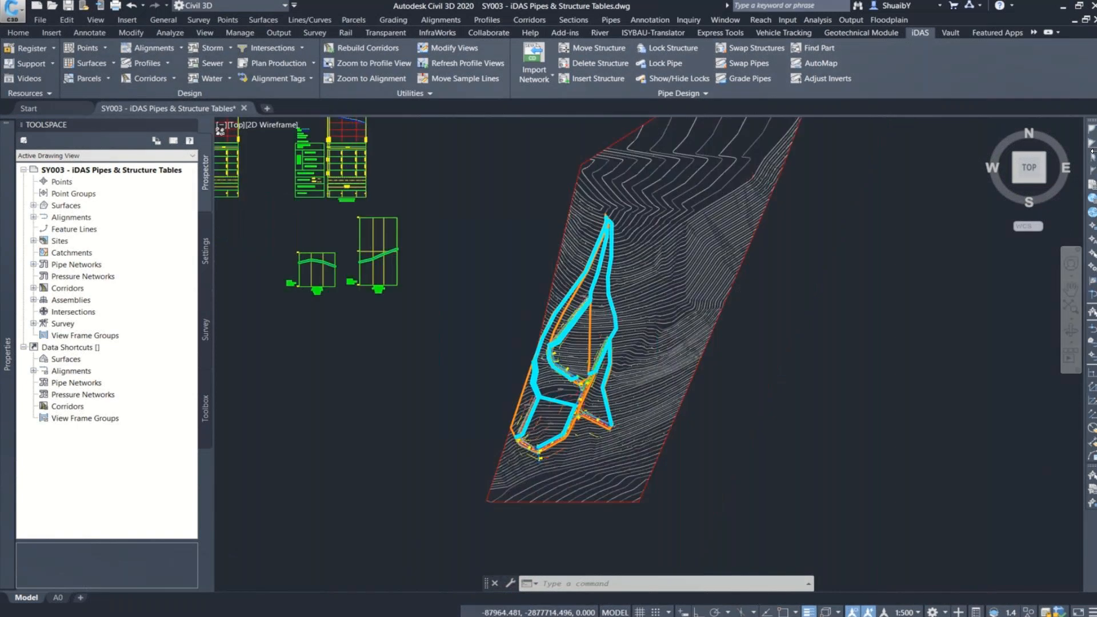
scroll(582, 362, down, 5)
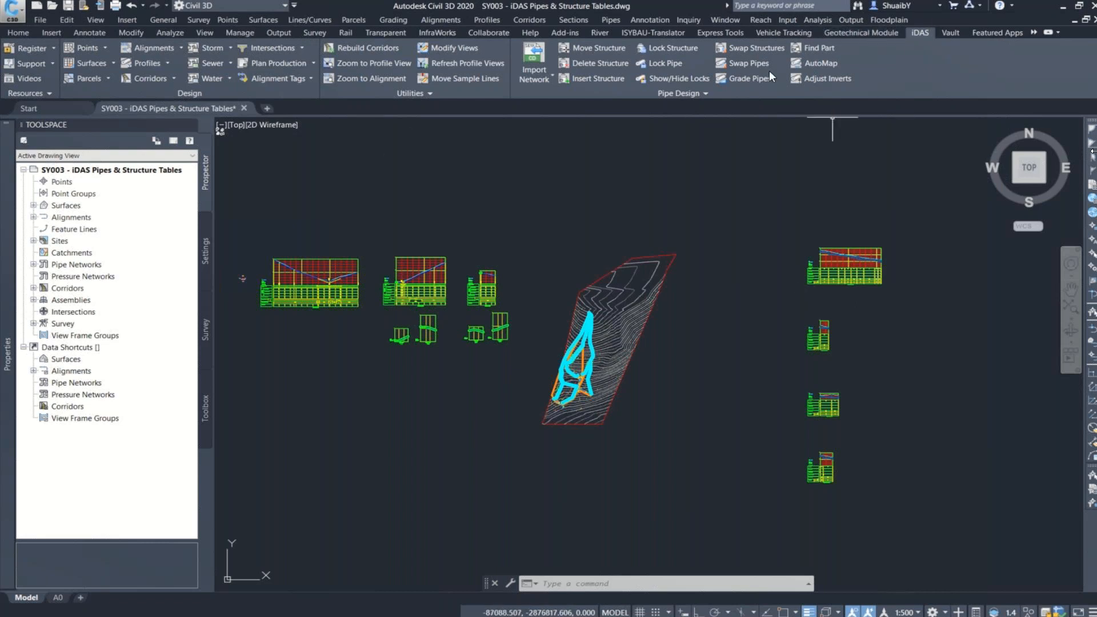
click(612, 20)
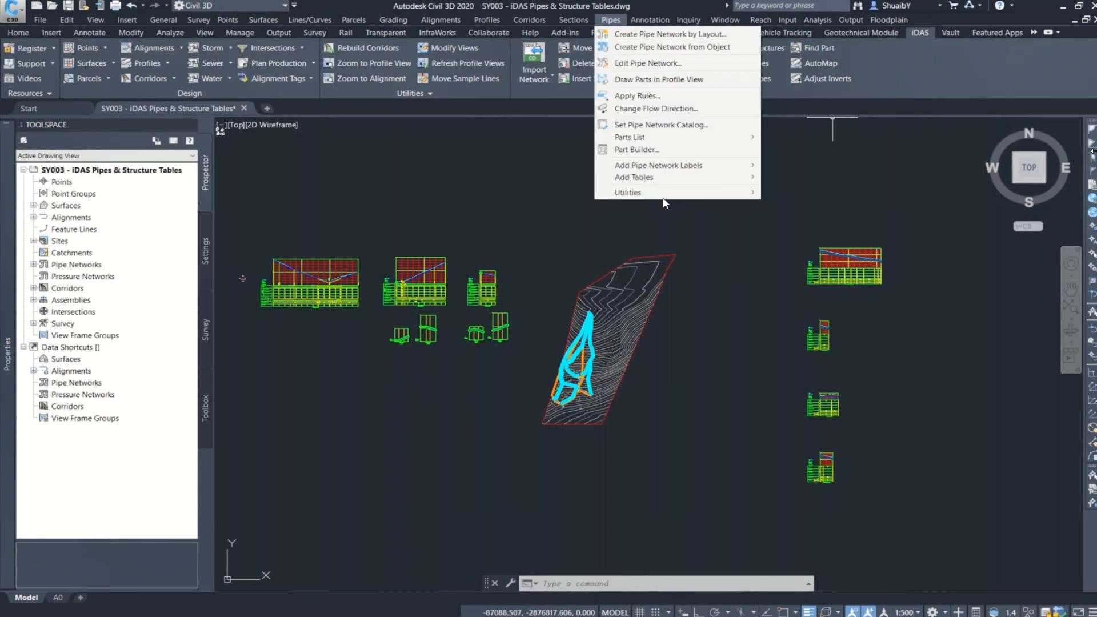
mouse_move(672, 179)
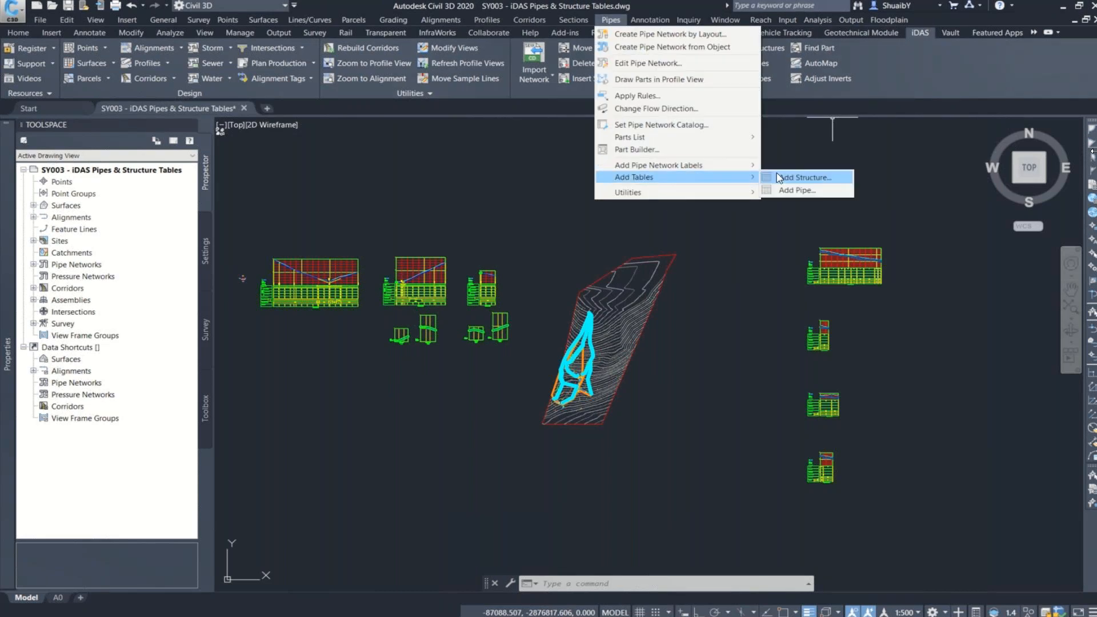
click(780, 177)
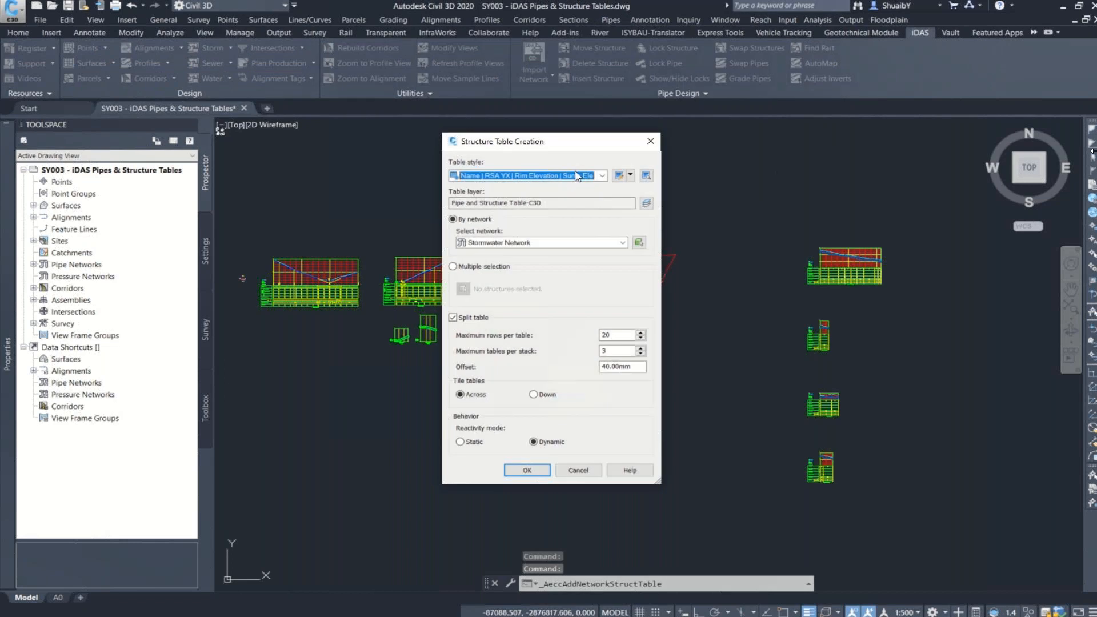
click(603, 176)
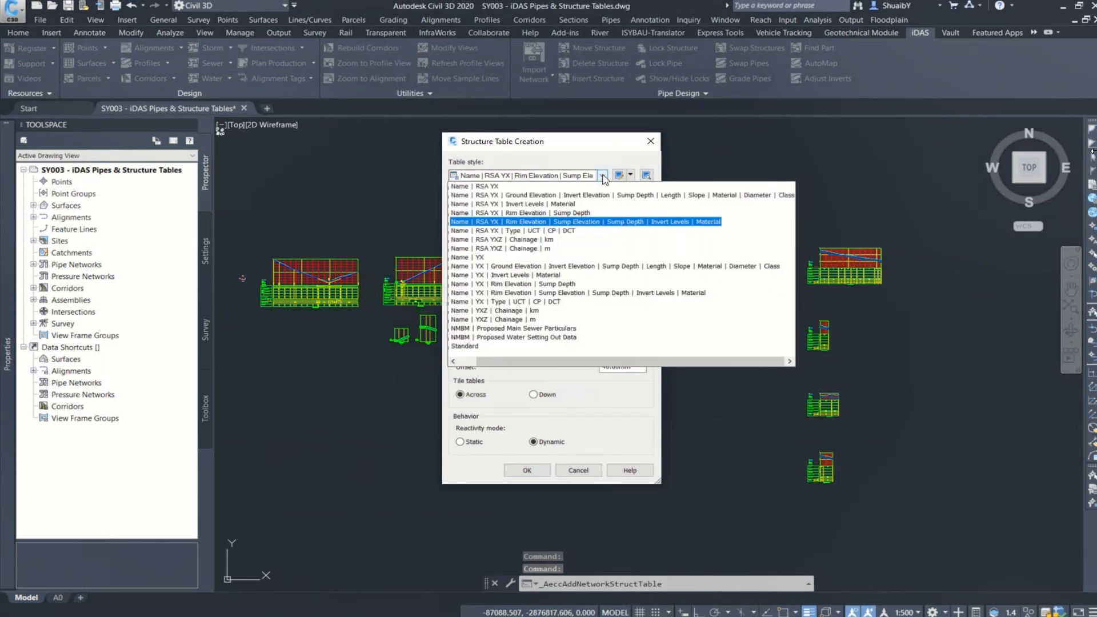
click(614, 223)
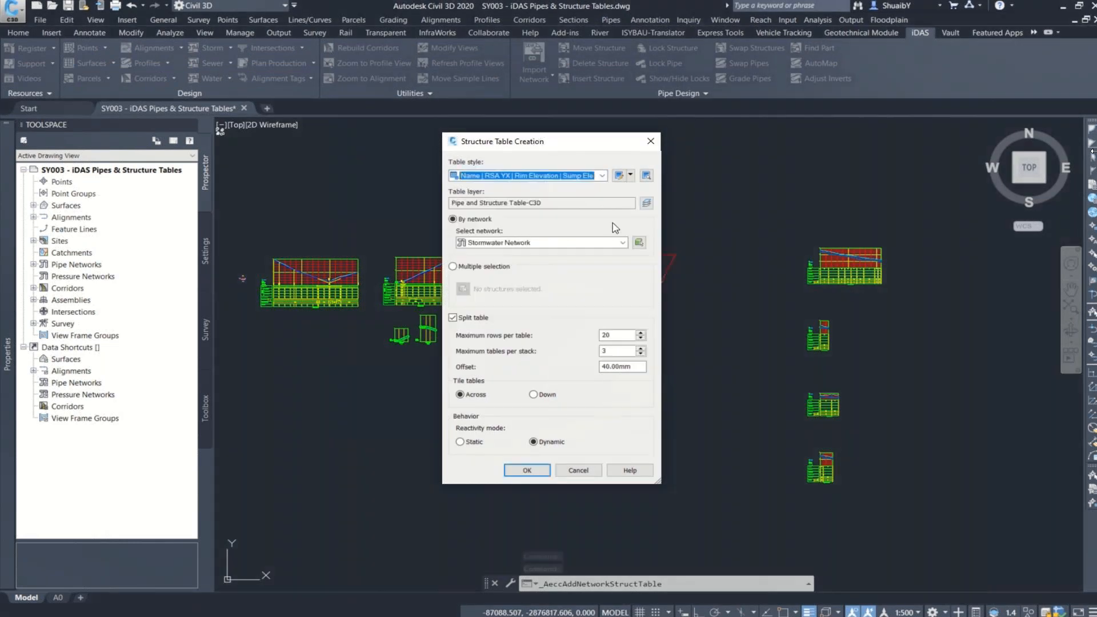
click(516, 245)
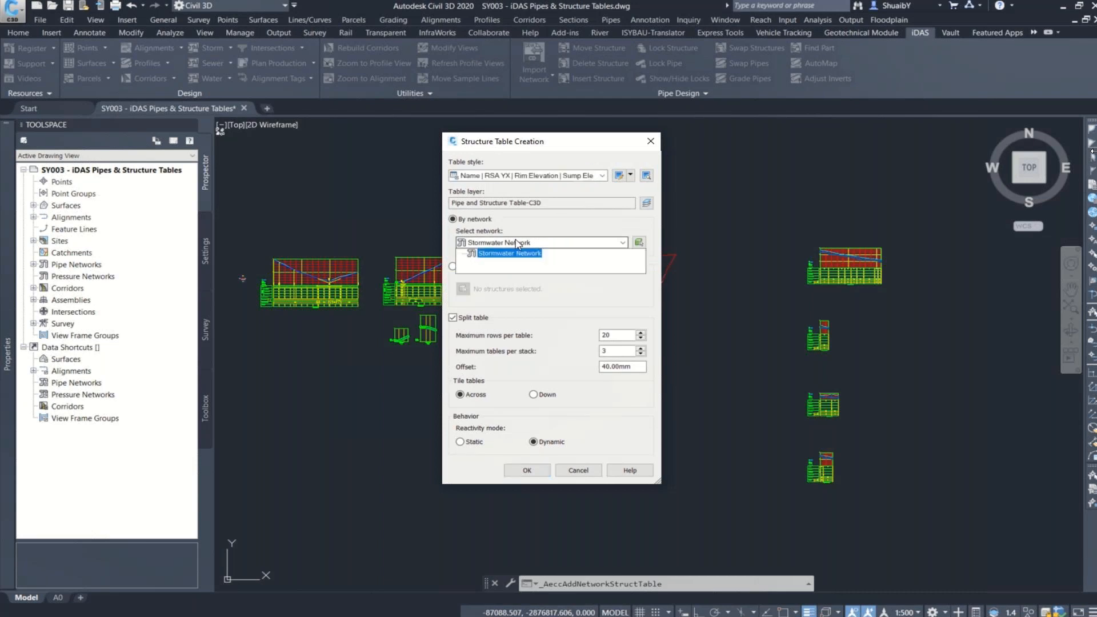
click(477, 254)
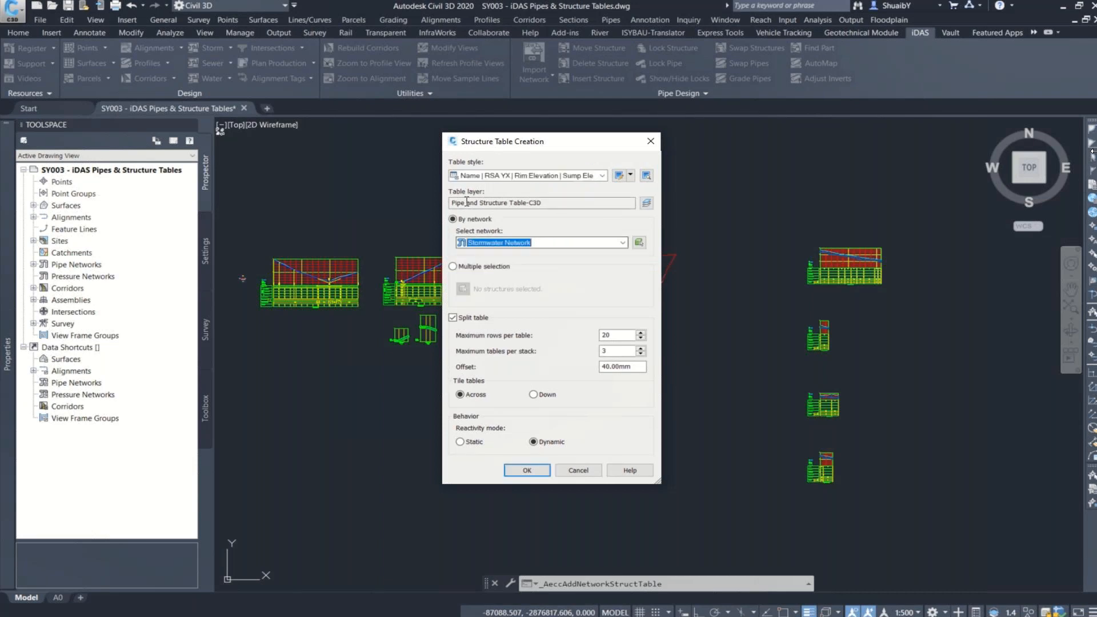
click(463, 268)
click(538, 474)
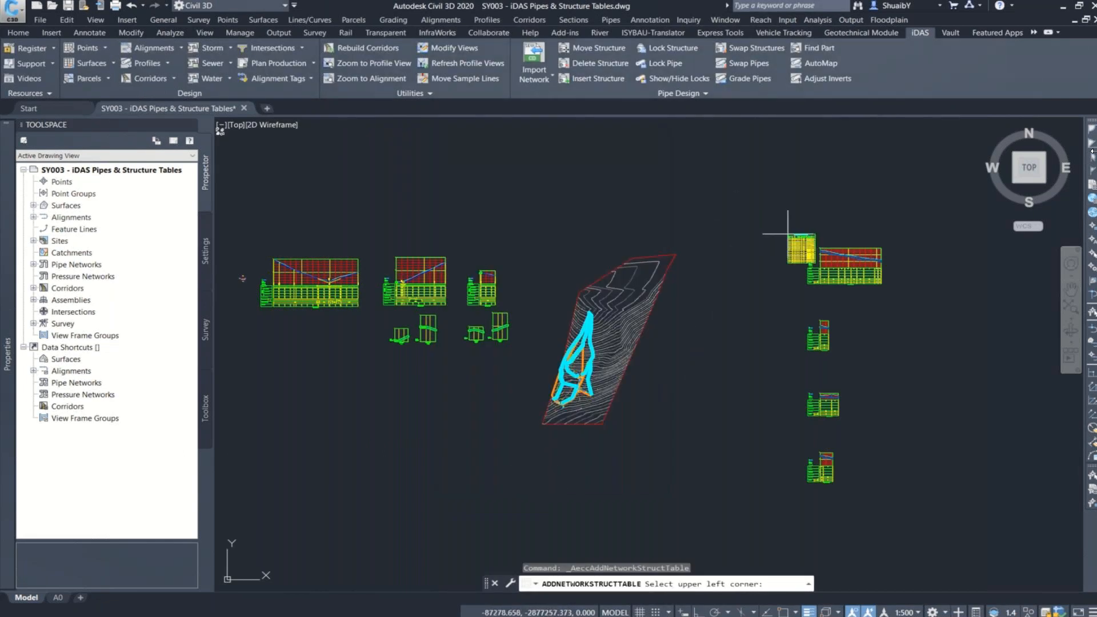
Step: Place the structure table in the empty area beside the site plan and check its row for the renamed structure KI2000000
middle_drag(822, 256, 576, 256)
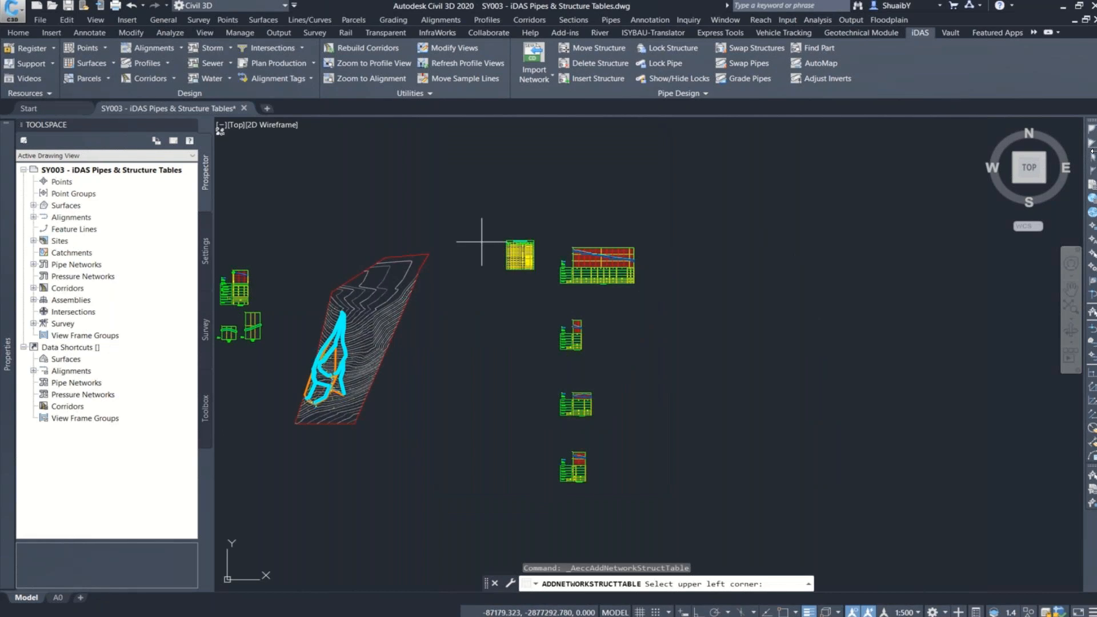
scroll(468, 262, up, 5)
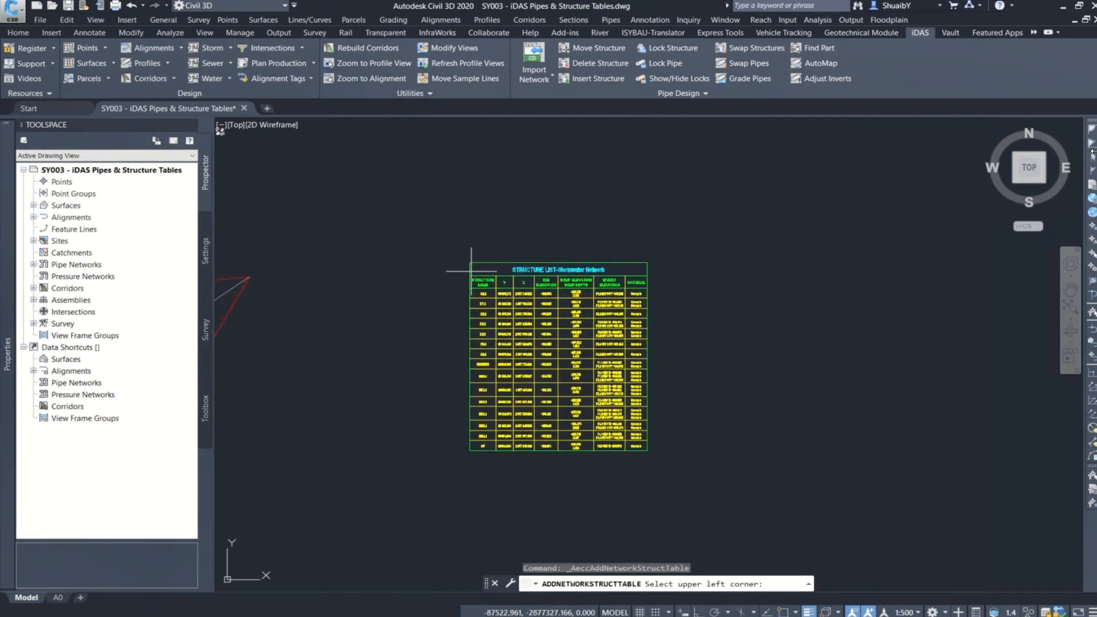
click(473, 276)
scroll(542, 293, up, 6)
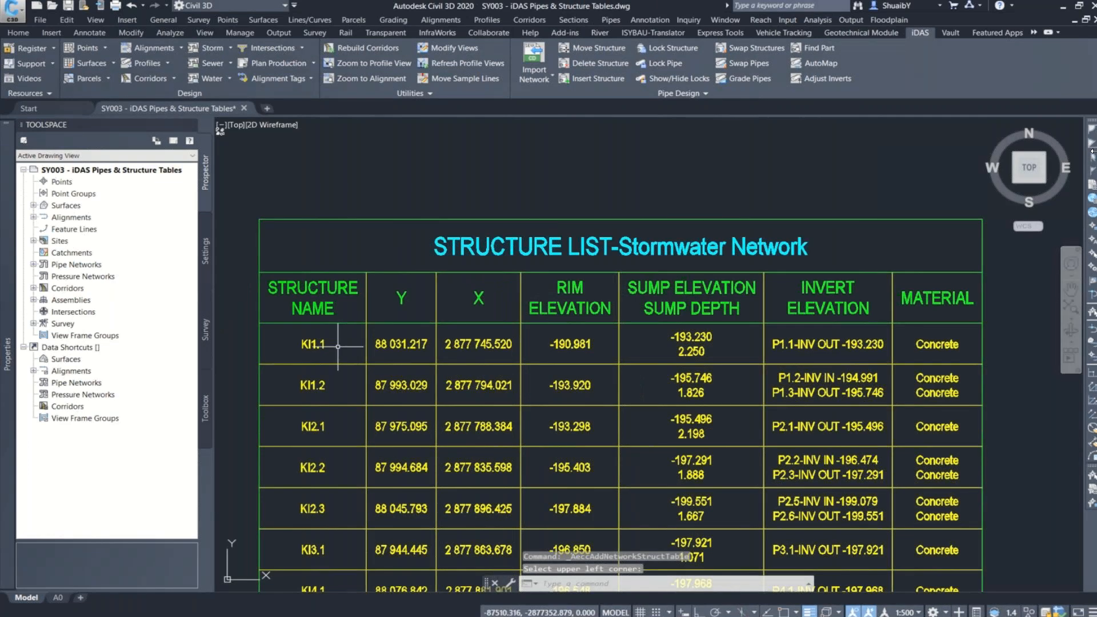
middle_drag(710, 333, 698, 208)
scroll(538, 374, down, 4)
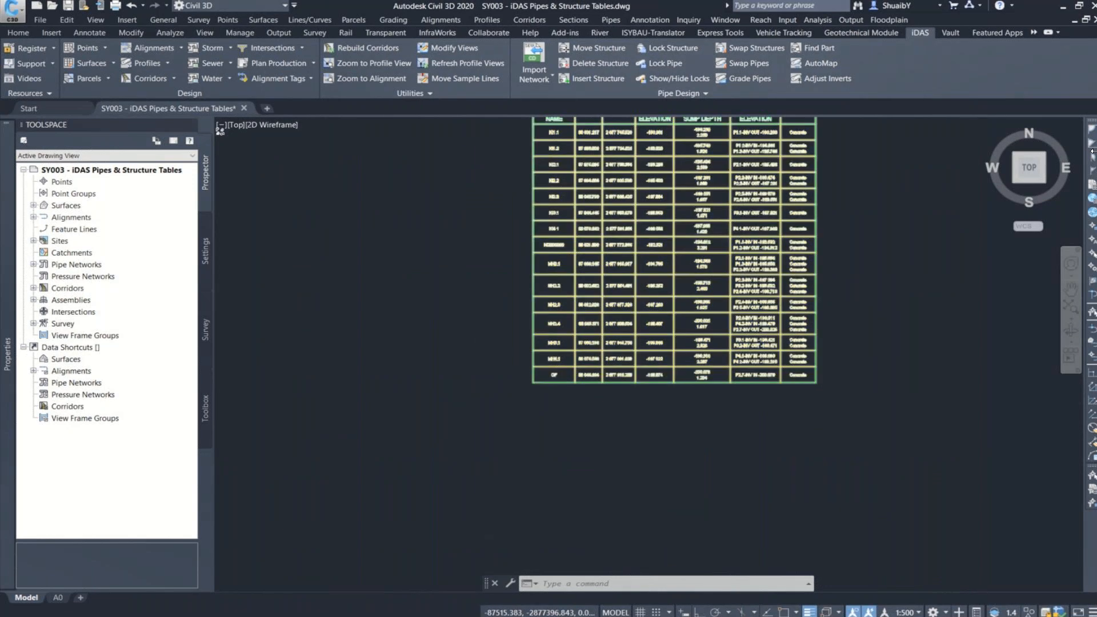
scroll(569, 209, up, 6)
key(ctrl)
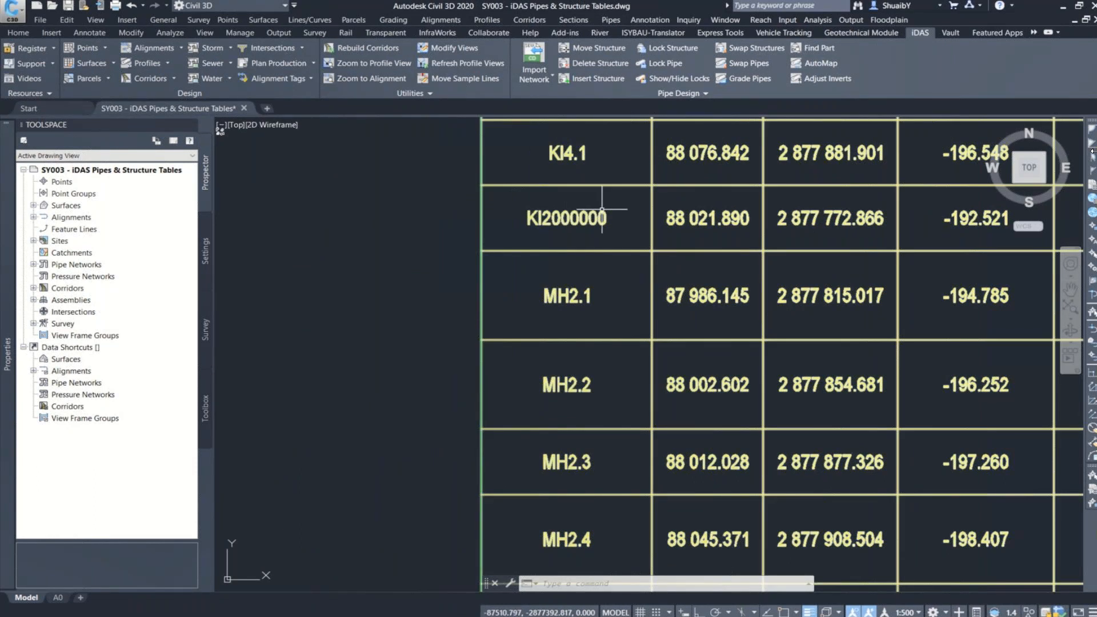
Step: Use Find Part to search the Stormwater Network for the part KI2000000
click(819, 62)
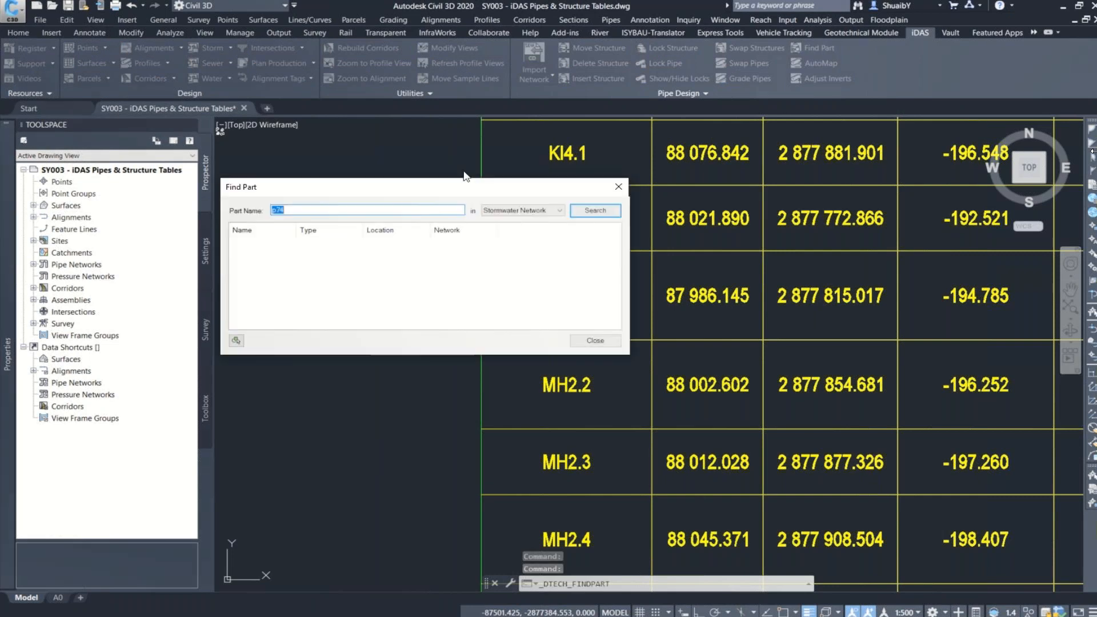
key(BackSpace)
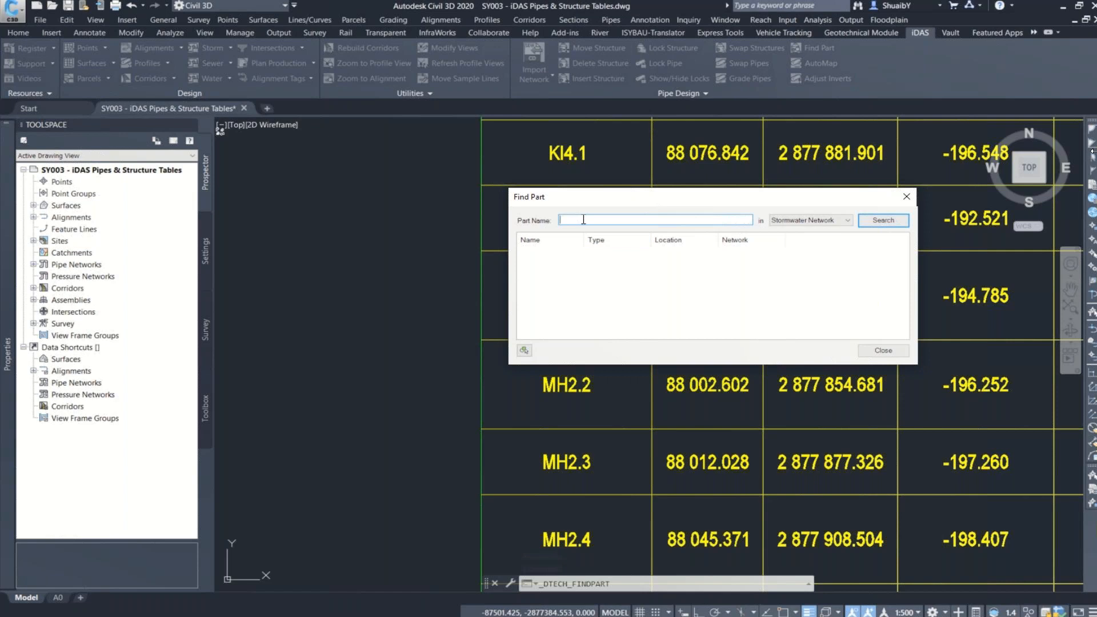
text(Ki2)
key(BackSpace)
key(BackSpace)
key(BackSpace)
drag(617, 201, 710, 308)
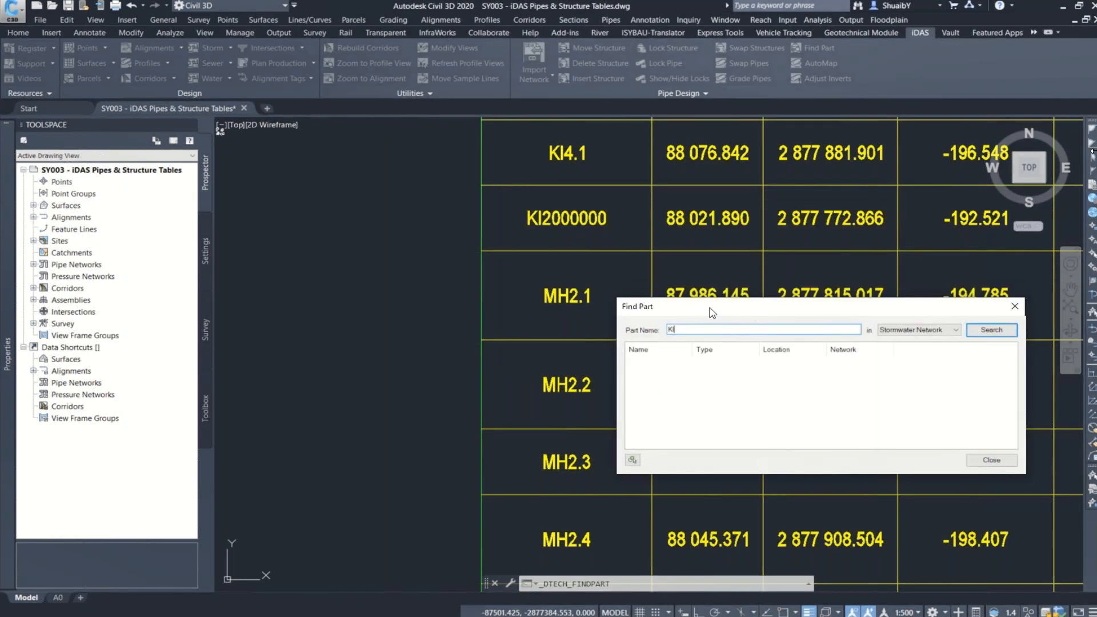
text(2000000)
click(991, 331)
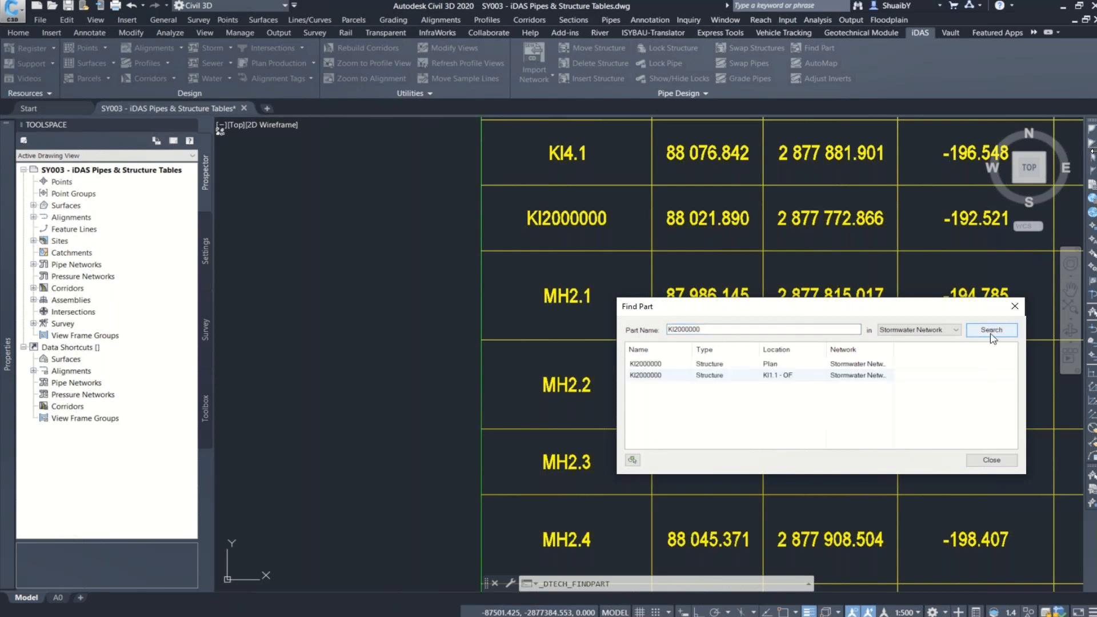
Step: View the found structure KI2000000 in both the KI1.1 - OF profile and the plan, finishing on the plan location, and close Find Part
click(657, 364)
click(654, 375)
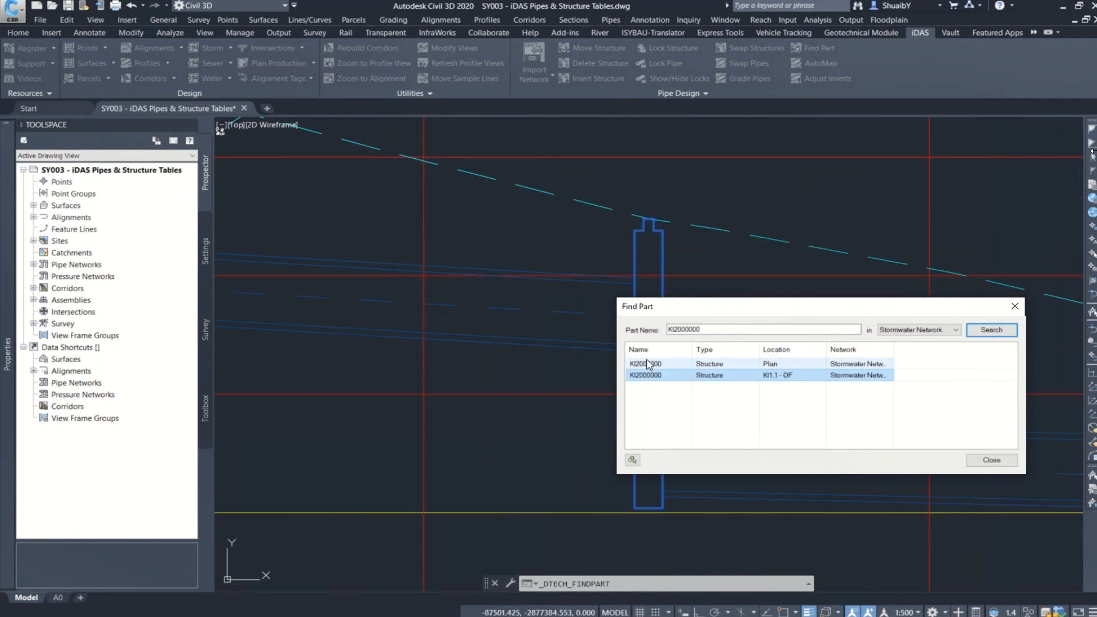
click(648, 364)
drag(710, 302, 795, 142)
click(721, 214)
click(723, 203)
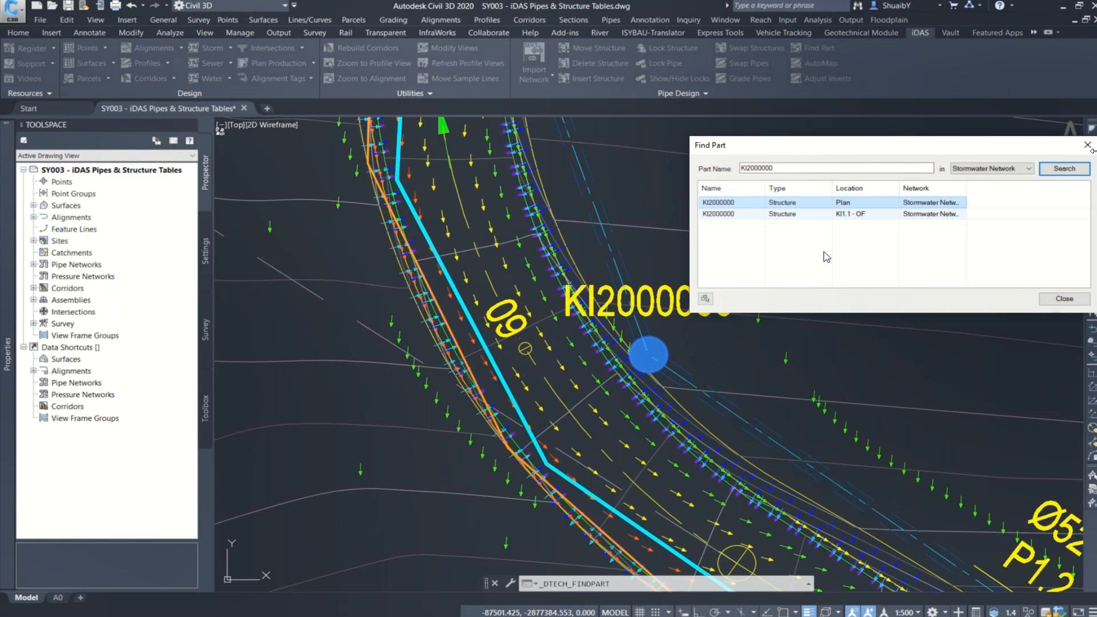
click(722, 213)
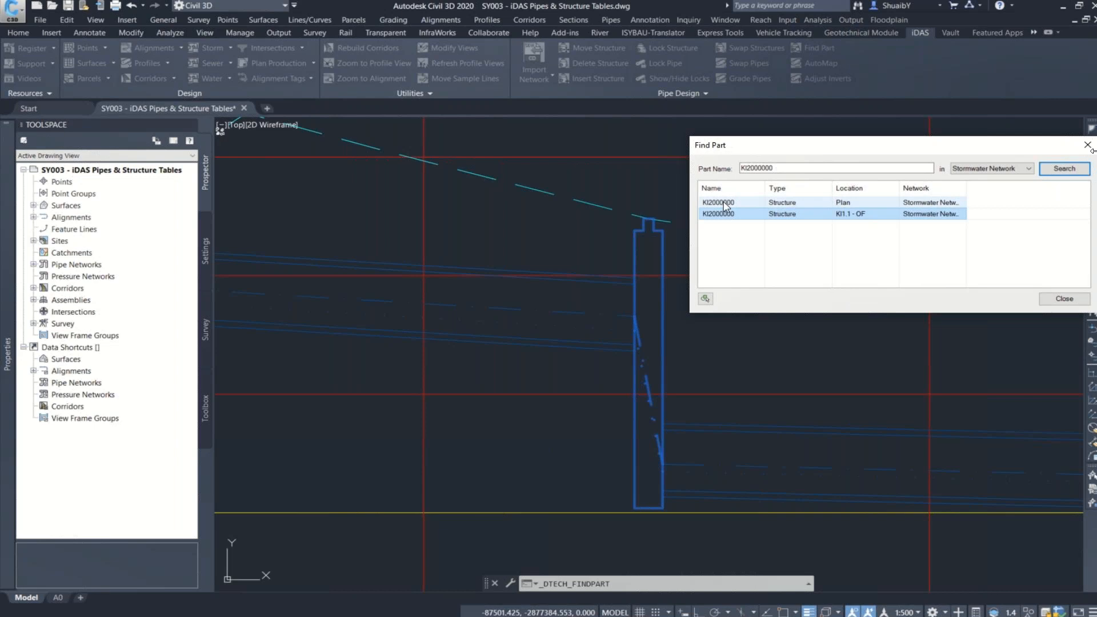
click(721, 203)
click(1040, 301)
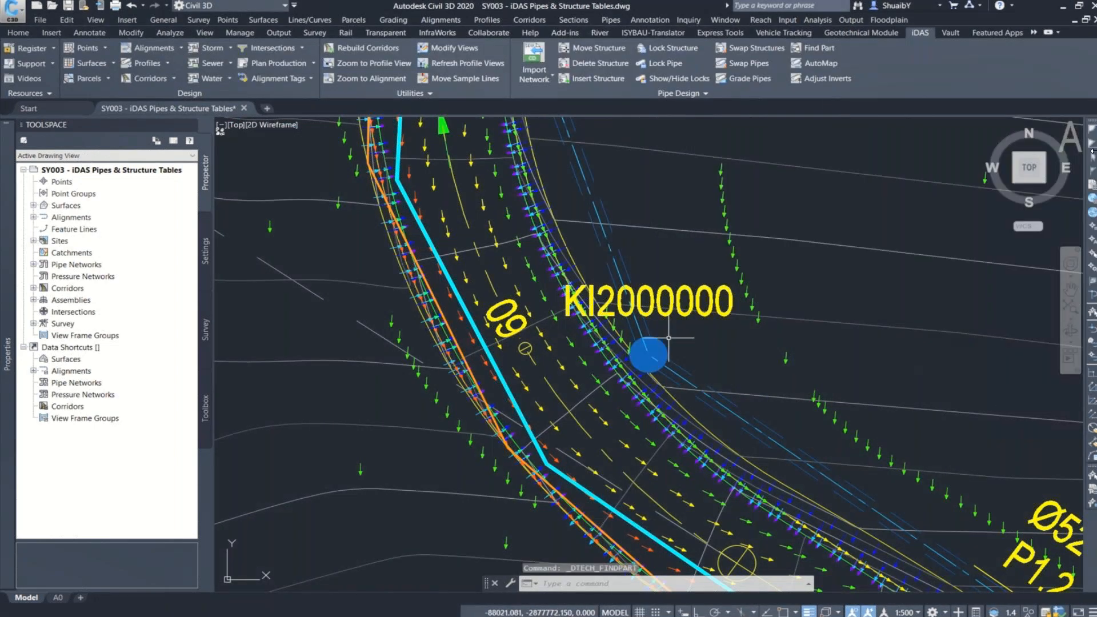
Step: Select the manhole structure KI2000000 in plan and rename it as MH1.1 in its properties
click(664, 340)
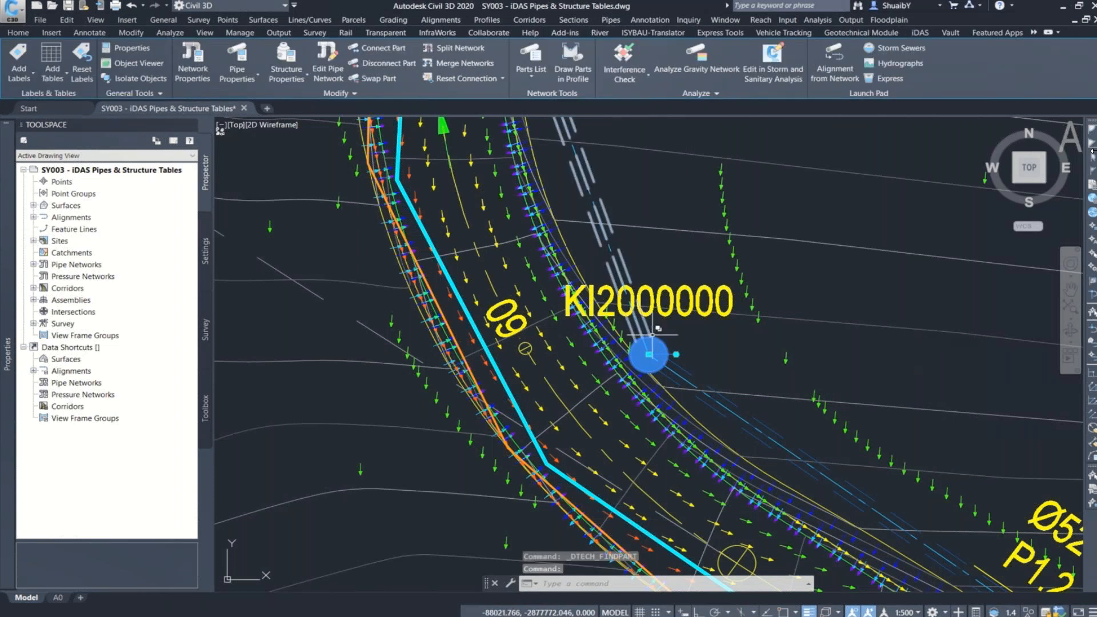
mouse_move(2, 191)
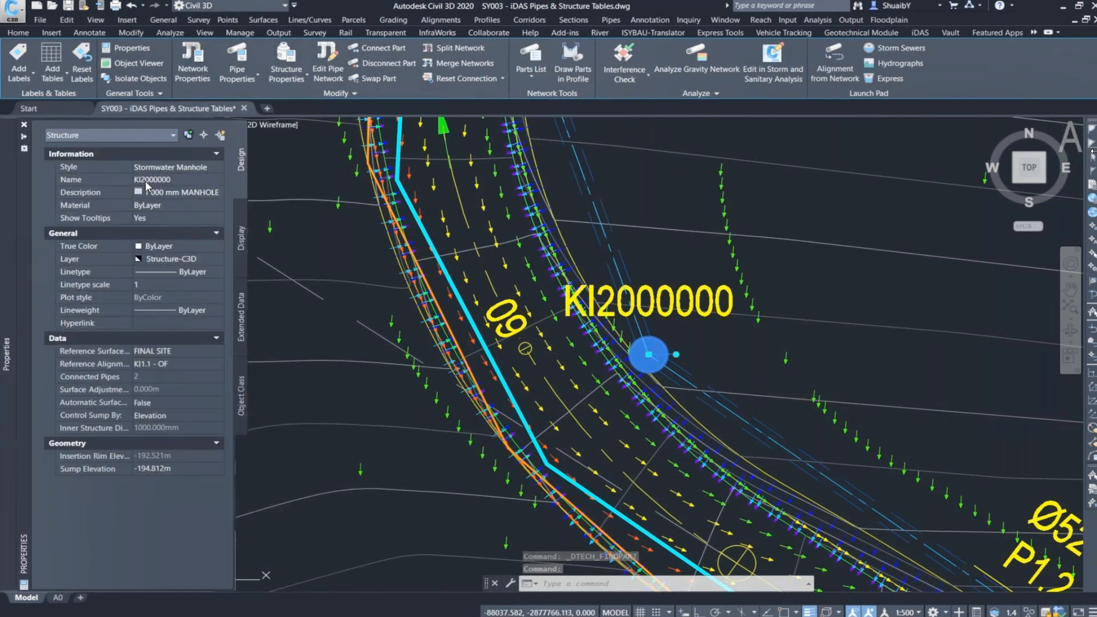
click(152, 180)
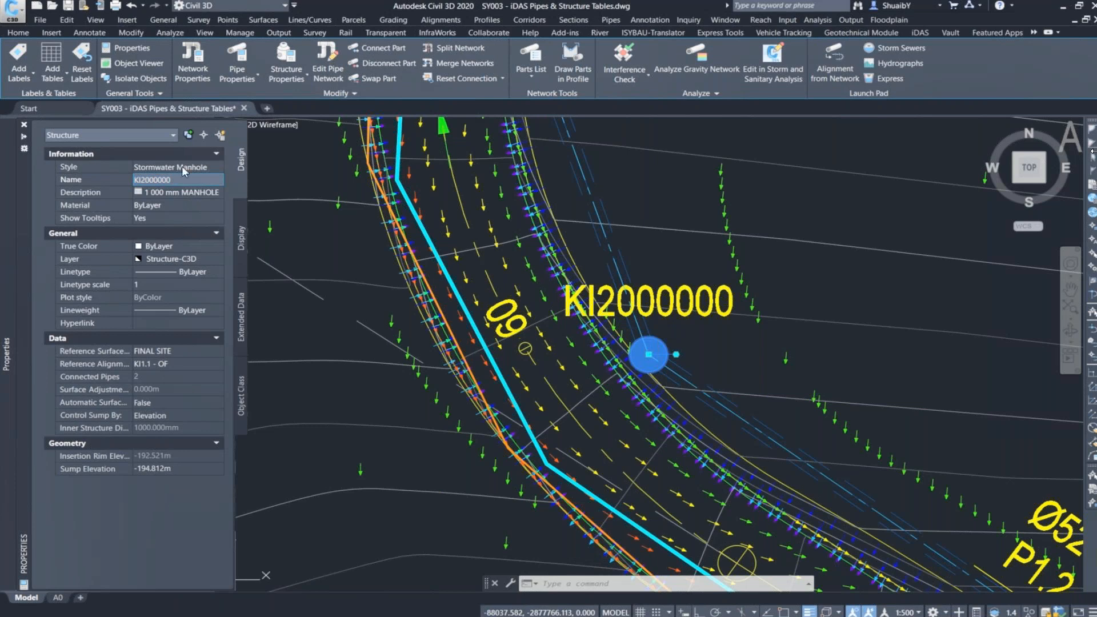
scroll(735, 334, down, 4)
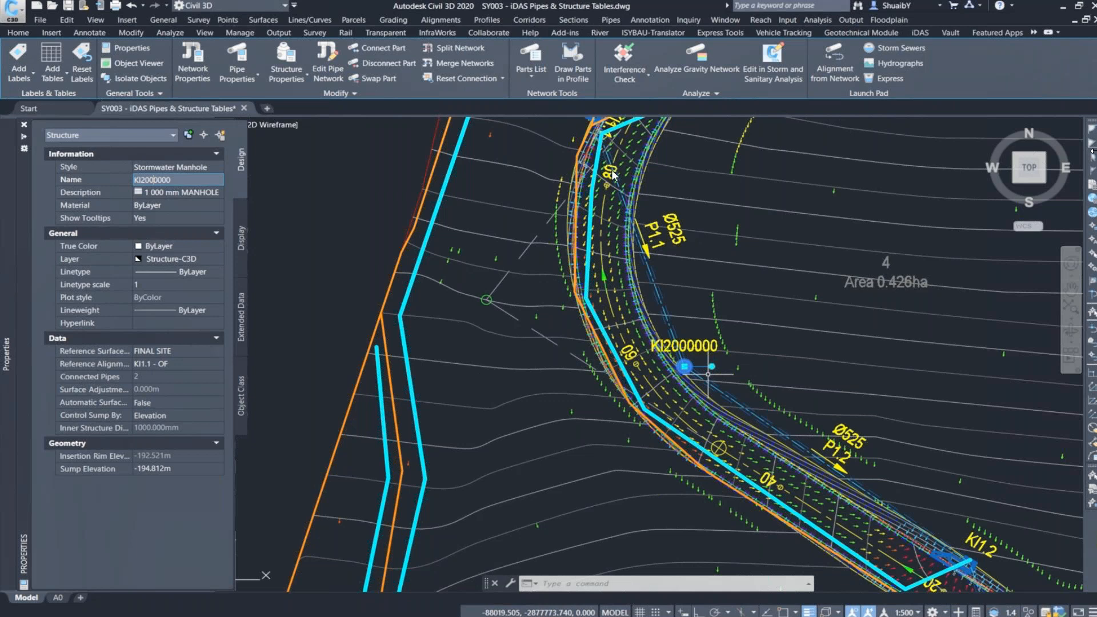
scroll(612, 174, down, 2)
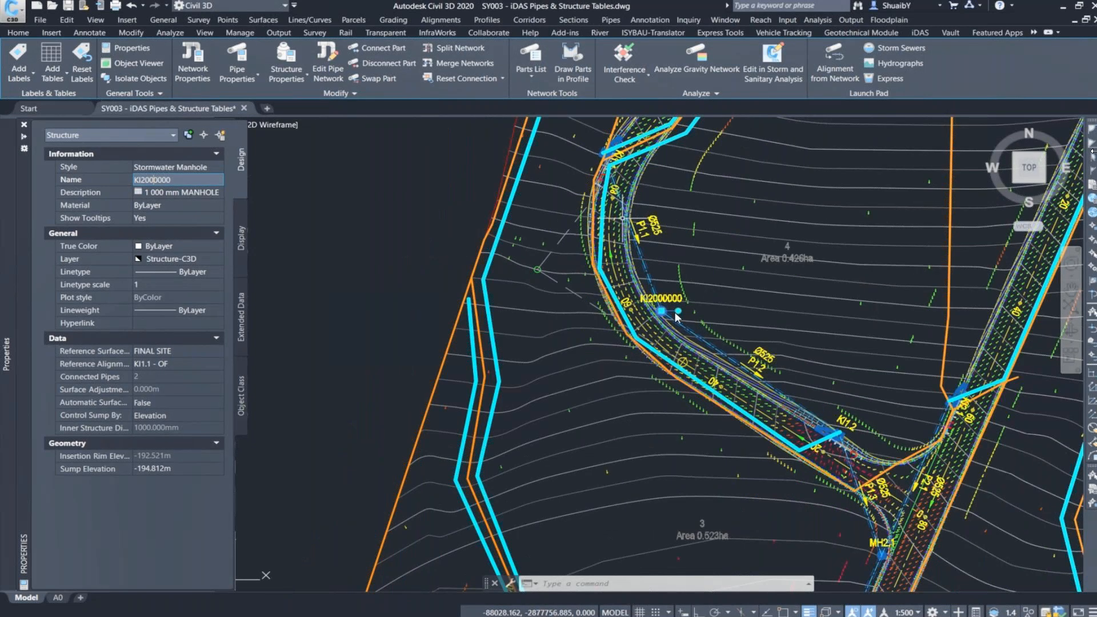
scroll(676, 318, up, 3)
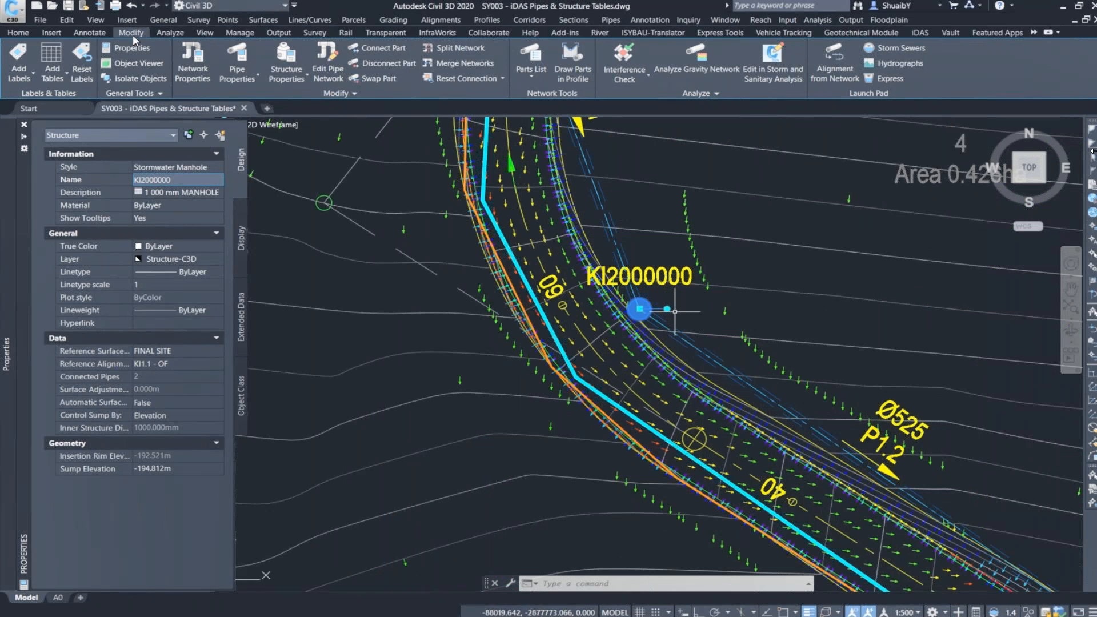
text(MH1.1)
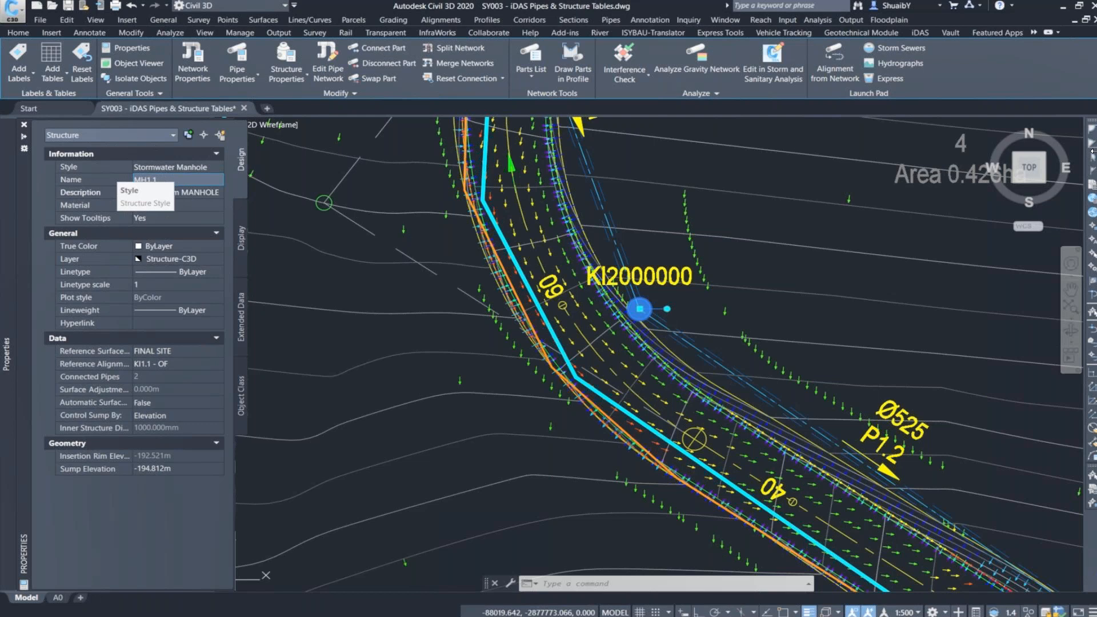
key(Return)
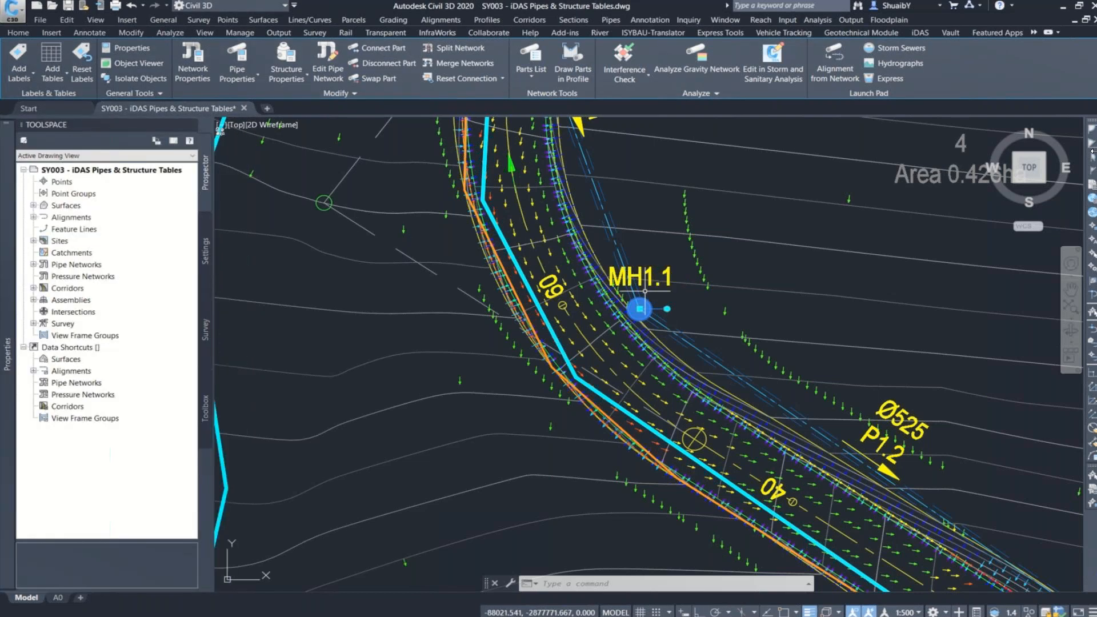
Step: Check the structure table for the updated name of the renamed manhole MH1.1 and look over its remaining rows
scroll(476, 301, down, 2)
scroll(472, 294, down, 6)
middle_drag(781, 205, 567, 391)
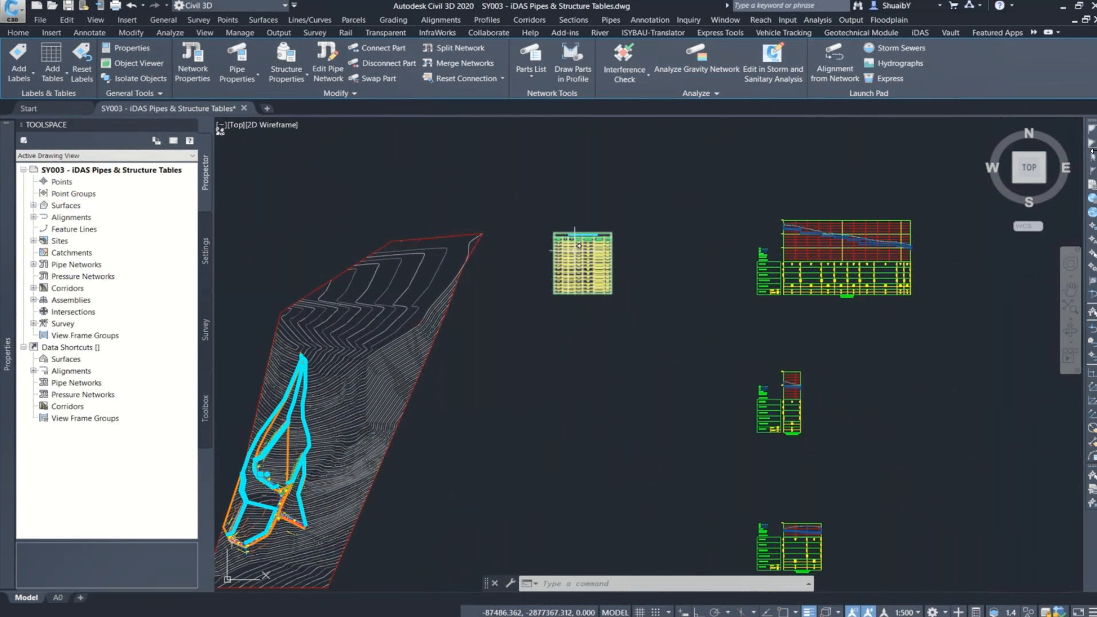
scroll(579, 246, up, 8)
scroll(553, 246, up, 2)
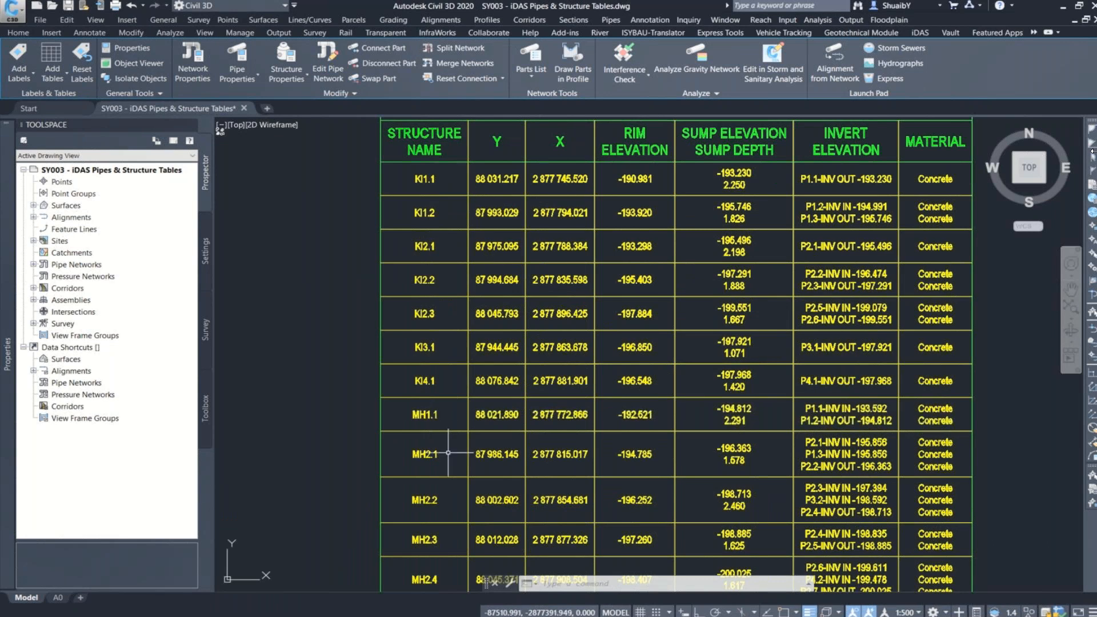
mouse_move(448, 453)
middle_down()
mouse_move(500, 313)
mouse_move(496, 332)
middle_up()
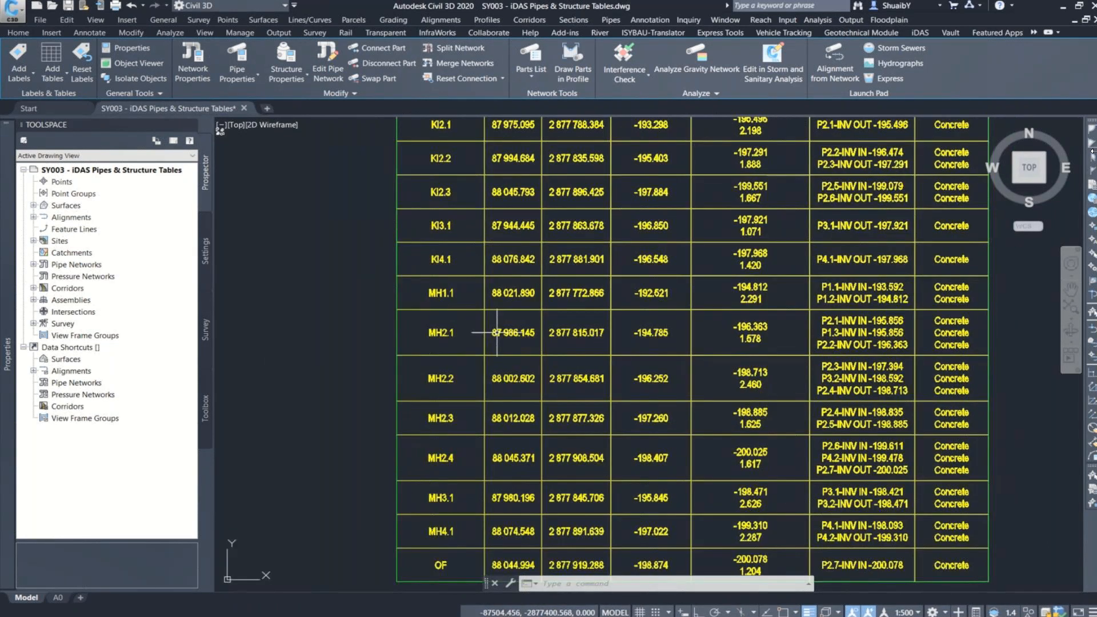
scroll(496, 332, down, 4)
scroll(586, 172, up, 4)
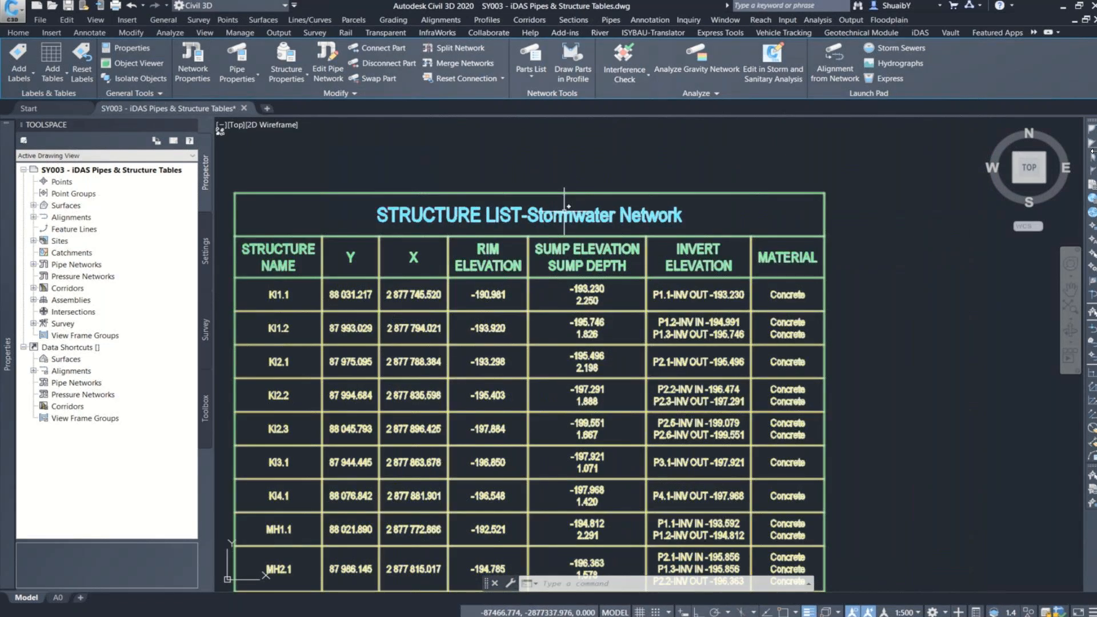
scroll(441, 286, down, 4)
scroll(550, 148, down, 2)
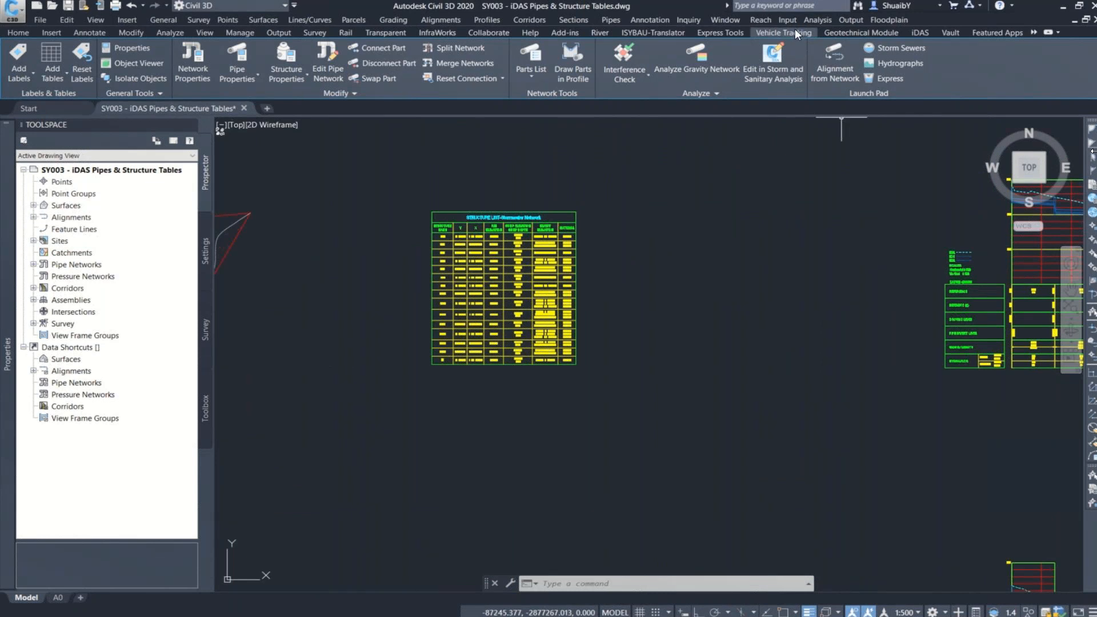
Step: Set up a dynamic pipe table for the Stormwater Network in style Name | Invert Levels | 3D Length | Slope | Diameter | Class
click(610, 20)
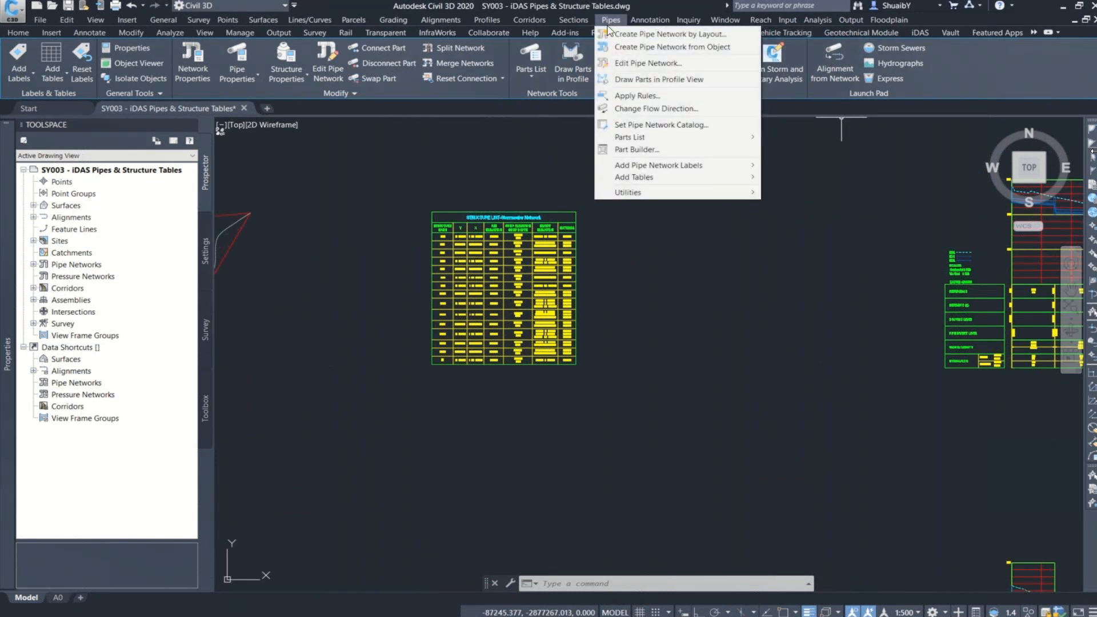
mouse_move(636, 166)
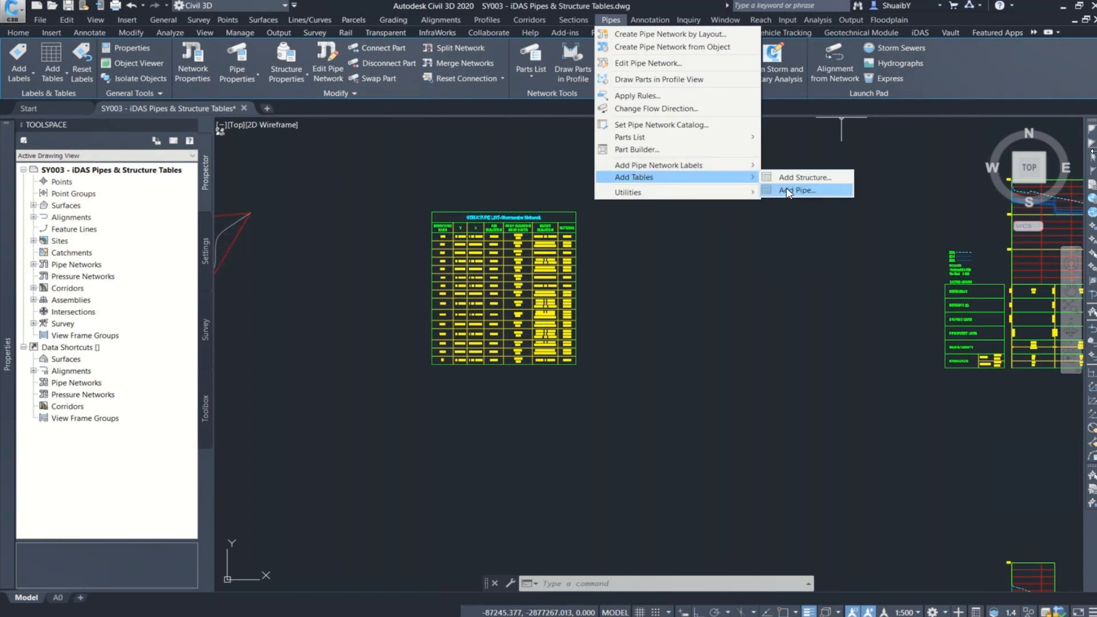
click(794, 190)
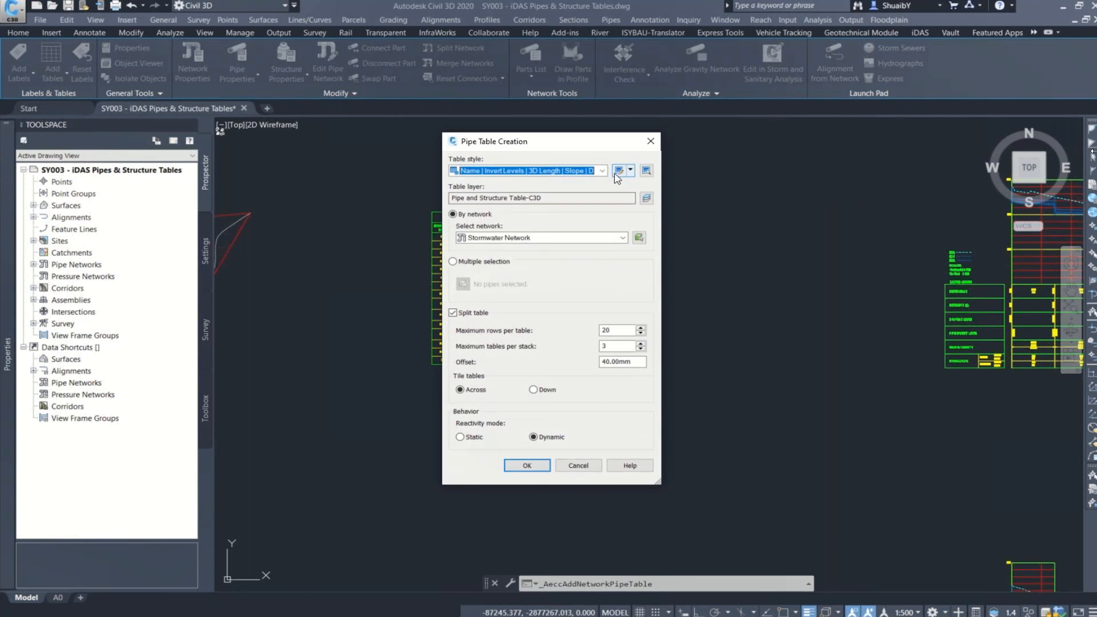
click(602, 171)
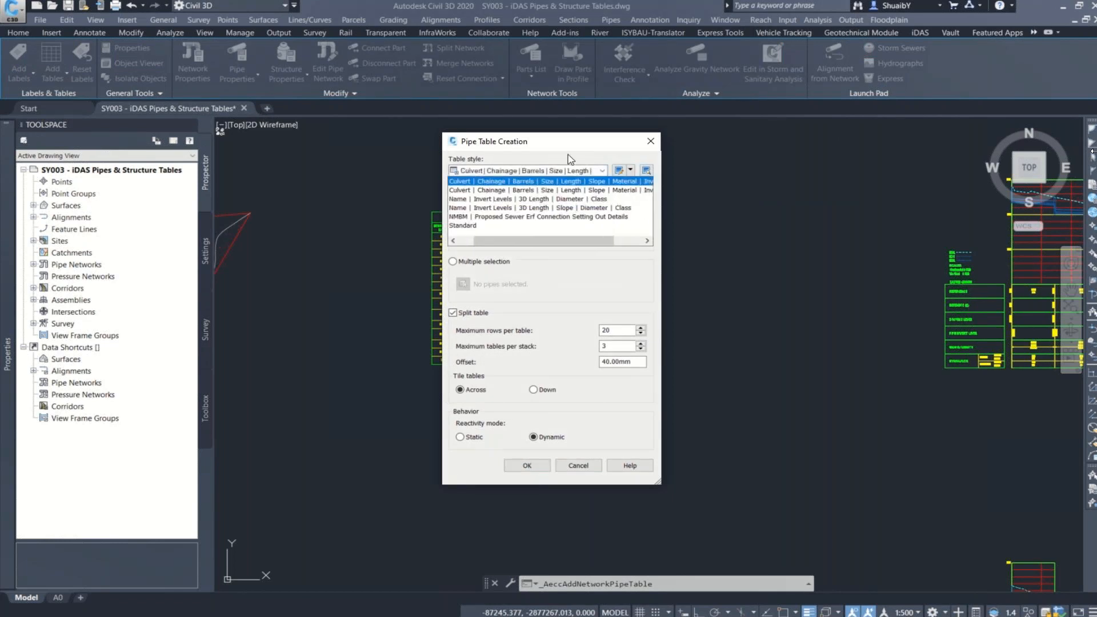
click(600, 207)
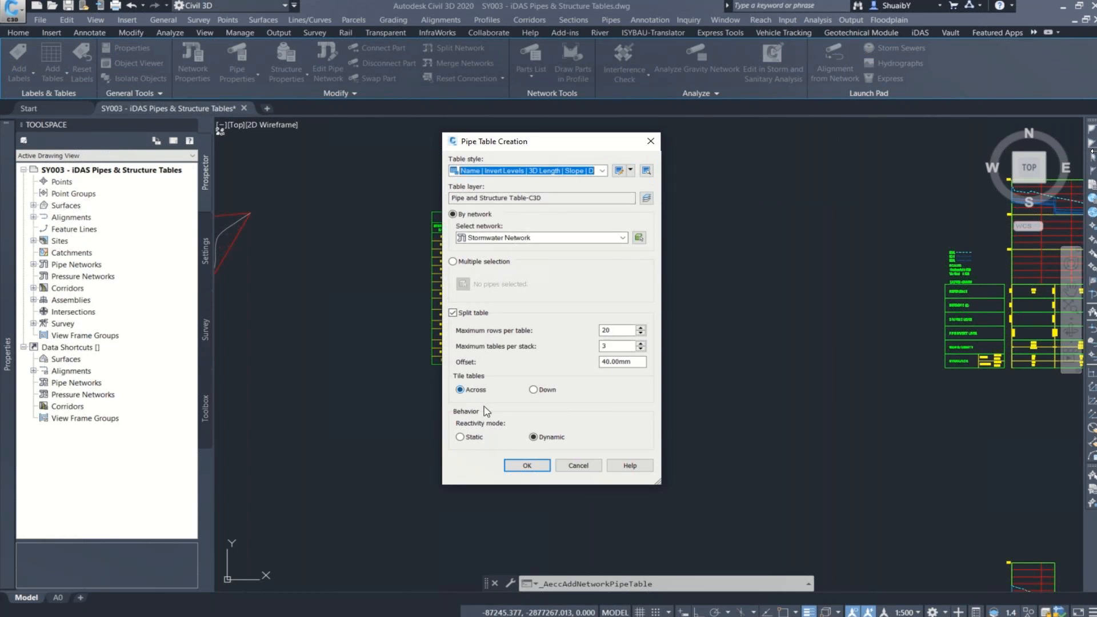
click(527, 466)
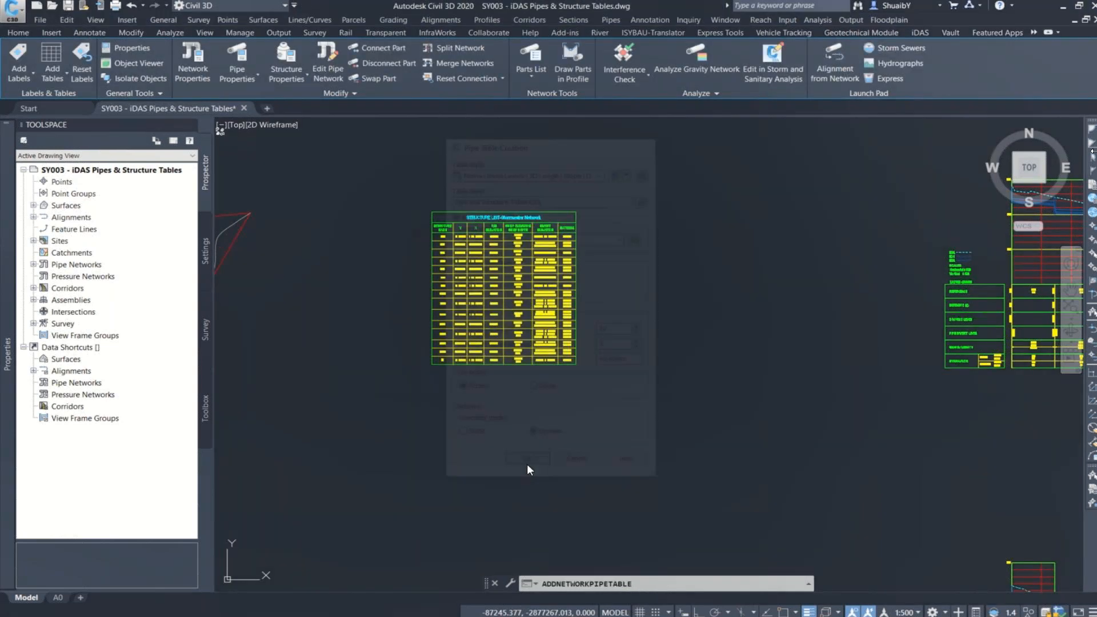
Step: Place the pipe table in the empty area just beside the structure table, with their upper edges roughly level
scroll(599, 211, up, 2)
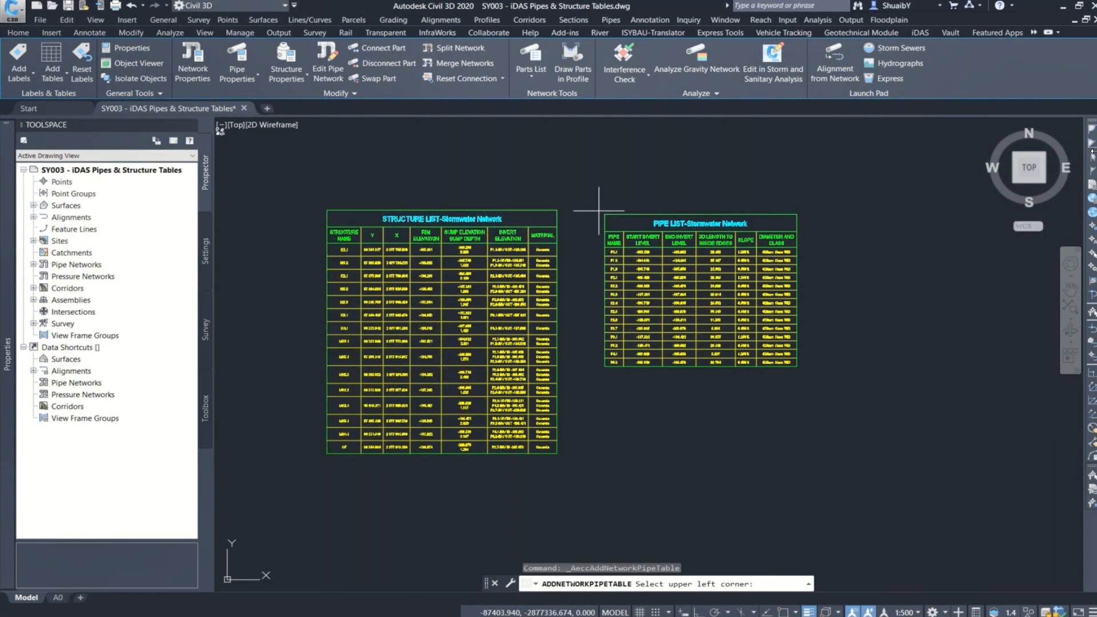
scroll(599, 210, up, 7)
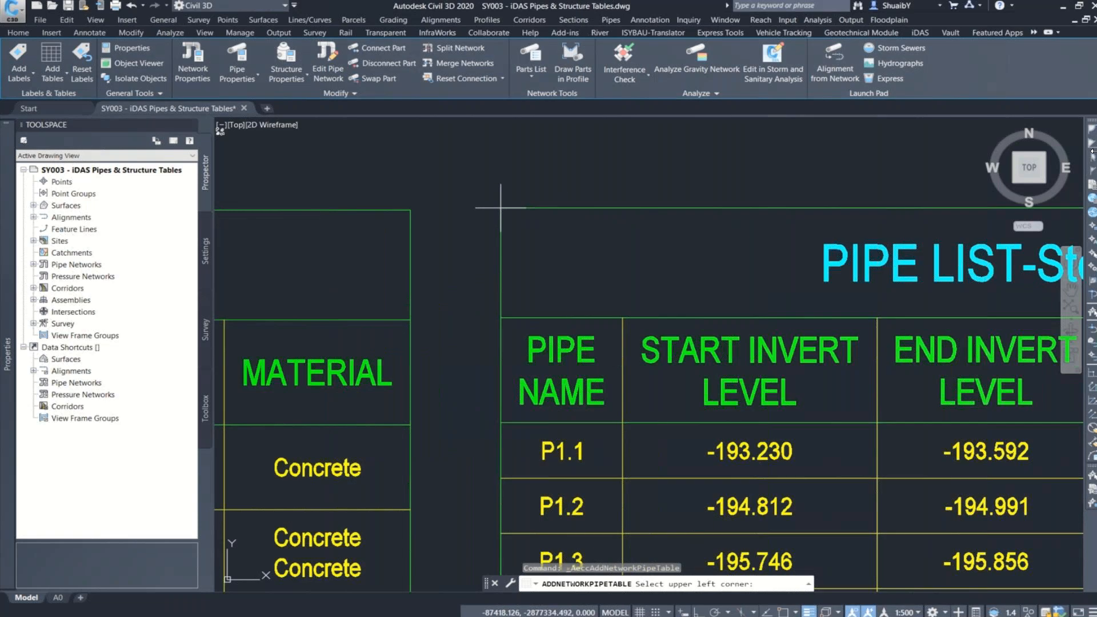
click(501, 208)
Step: Examine the pipe table's invert levels, 3D lengths, slopes and diameters alongside the structure table
scroll(522, 193, down, 2)
scroll(526, 197, down, 2)
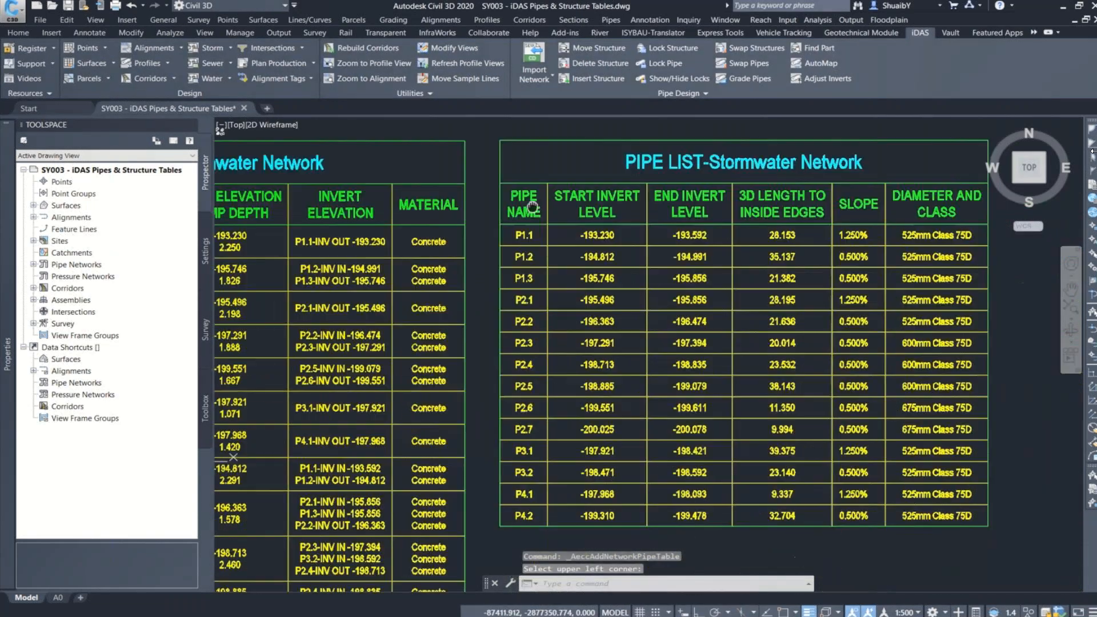
middle_drag(532, 206, 527, 182)
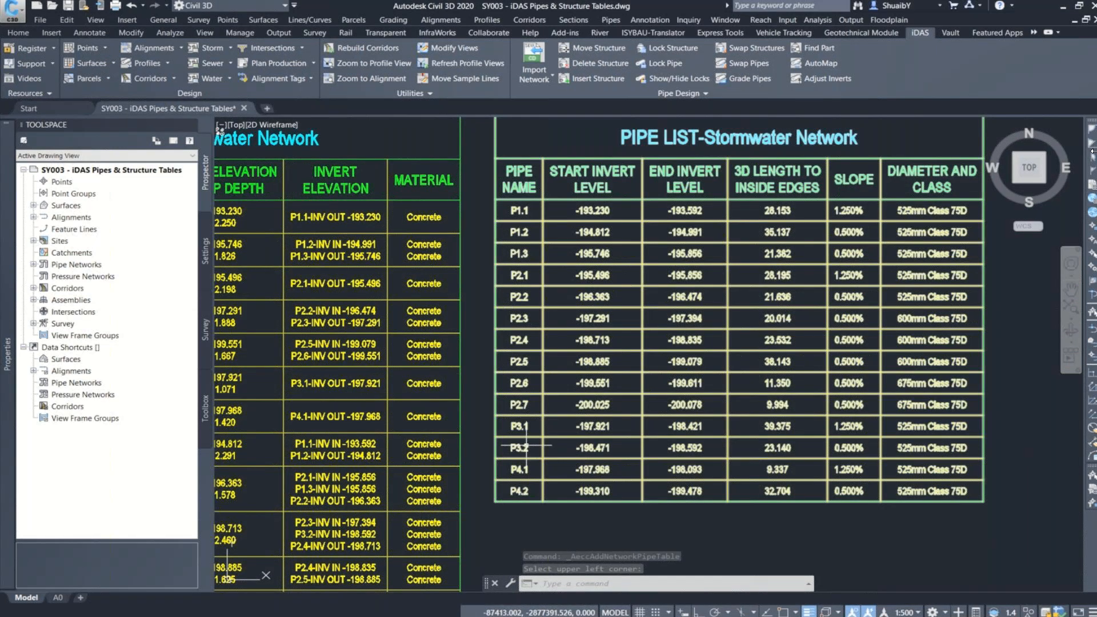
scroll(614, 337, down, 2)
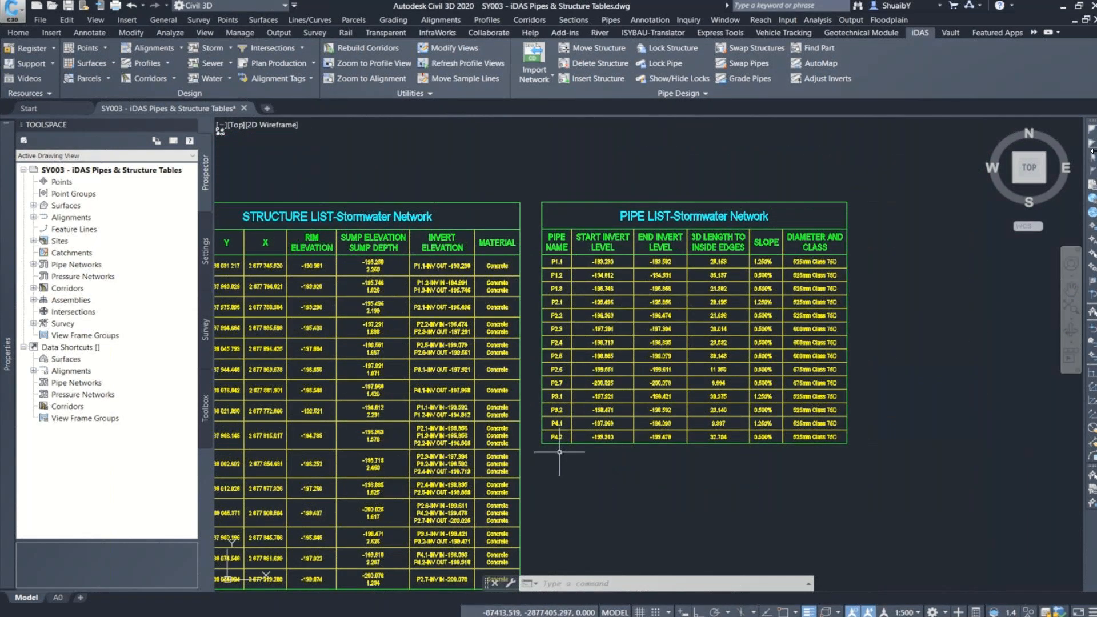
middle_drag(559, 452, 628, 368)
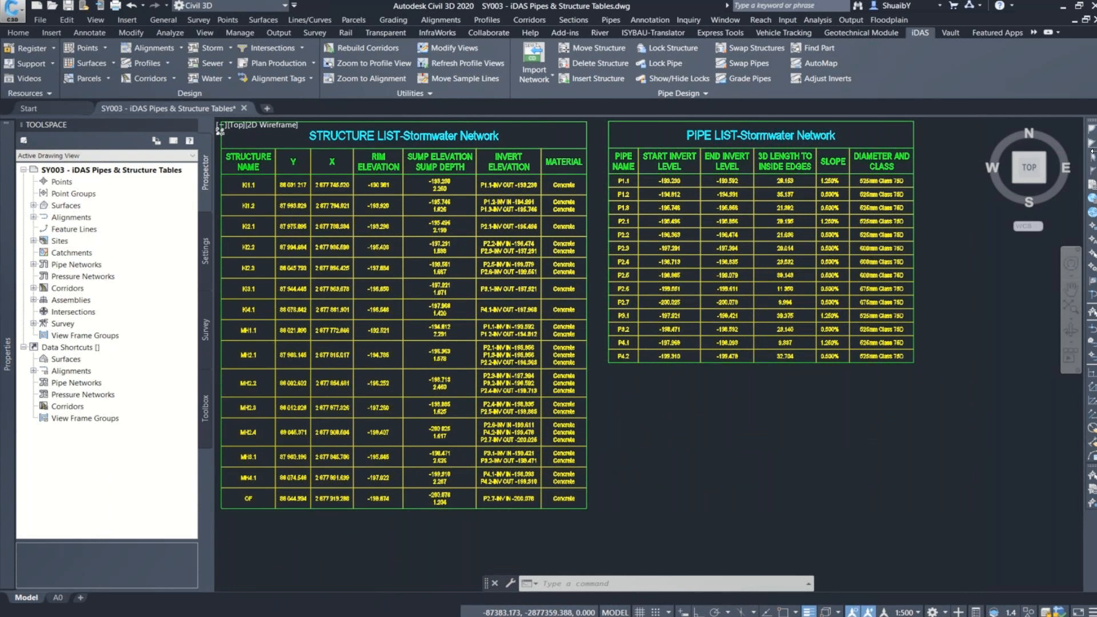
scroll(742, 194, down, 2)
scroll(788, 194, up, 2)
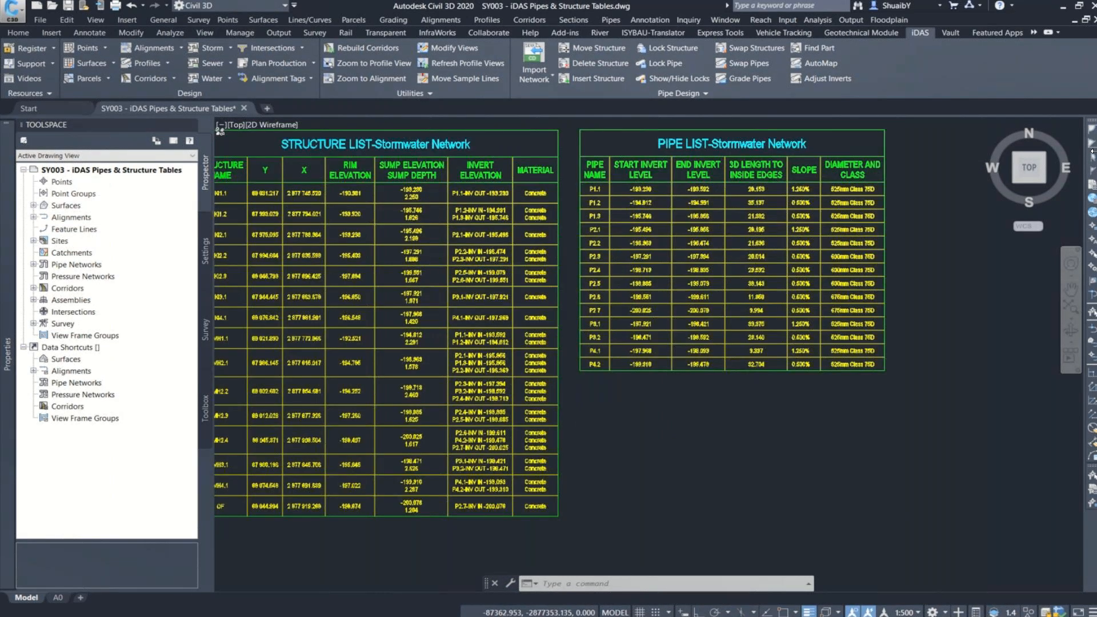
scroll(789, 194, up, 2)
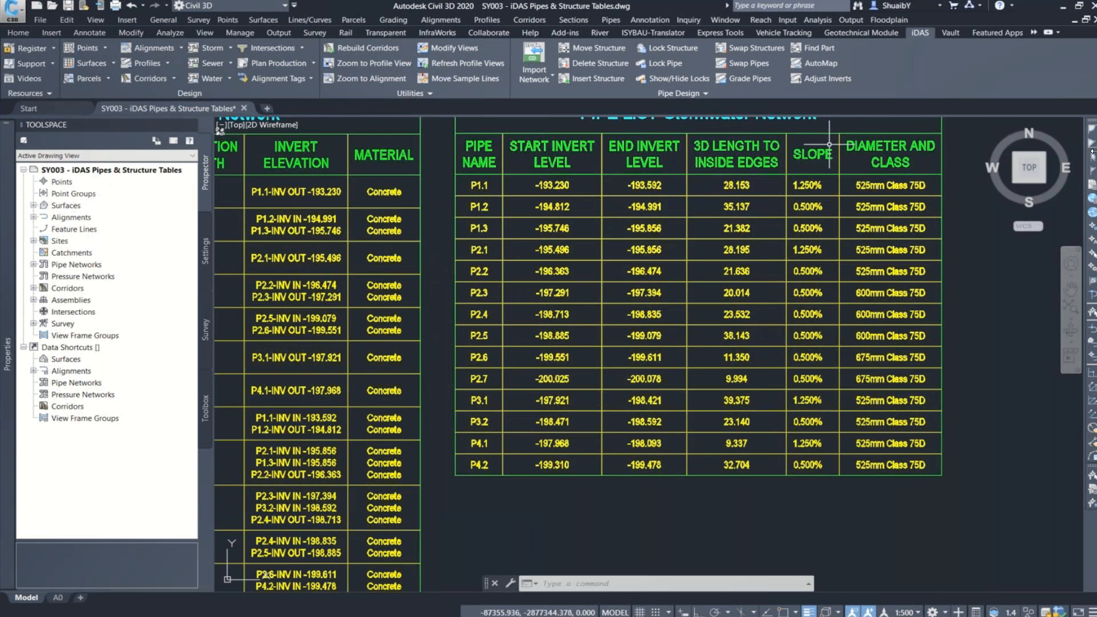
Step: Open the Storm Water Manager for the Stormwater Network and display its pipe and part quantities
scroll(736, 293, down, 5)
middle_drag(735, 293, 736, 304)
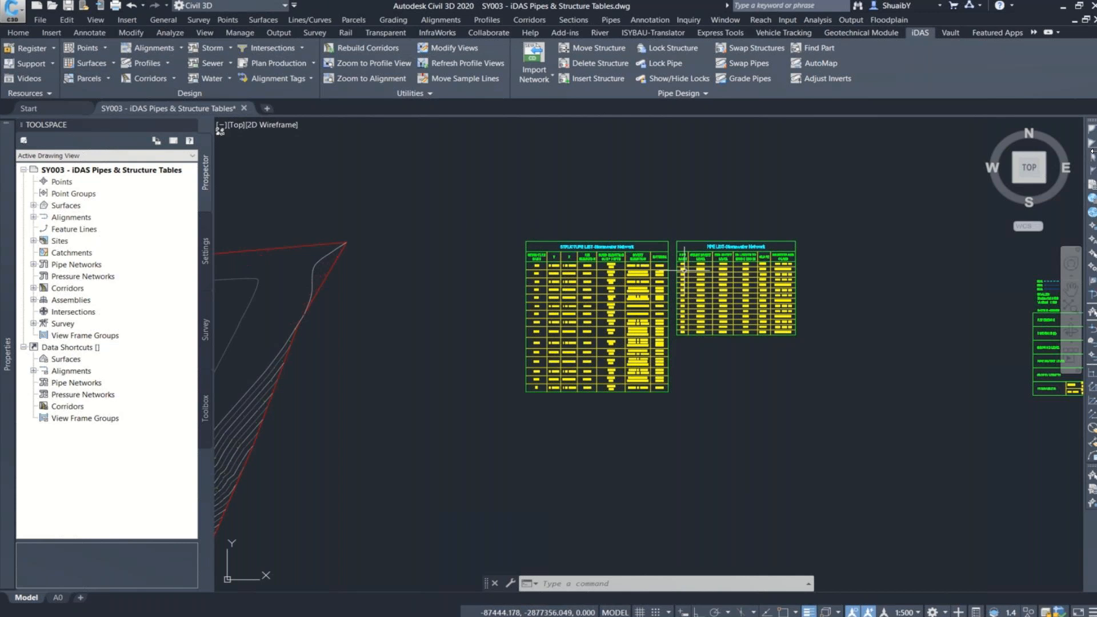
scroll(683, 294, up, 2)
scroll(680, 292, up, 2)
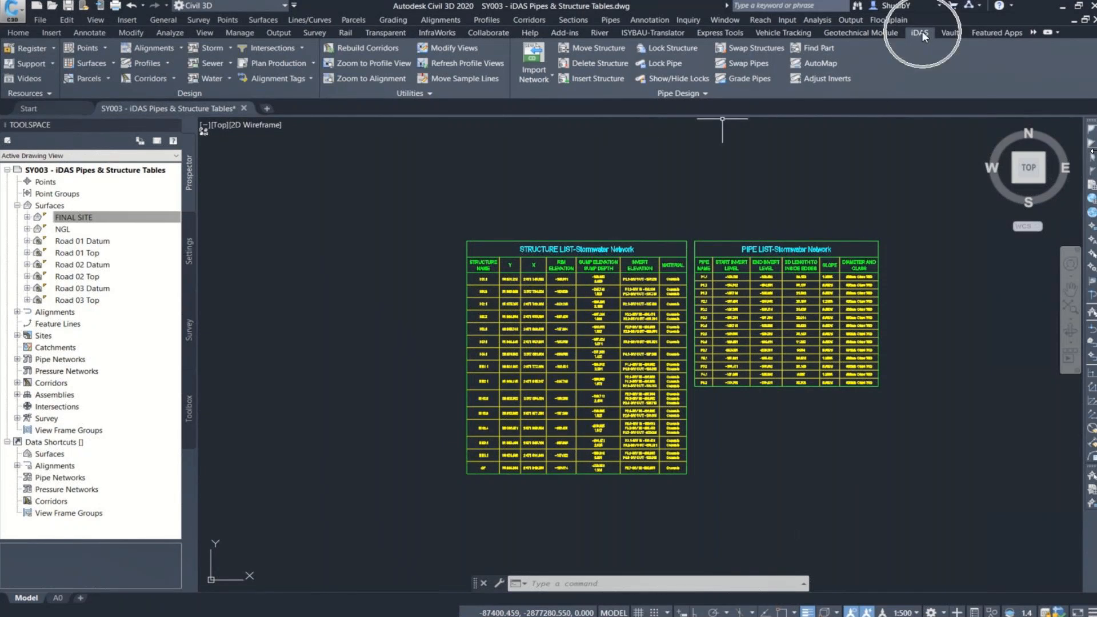
click(231, 48)
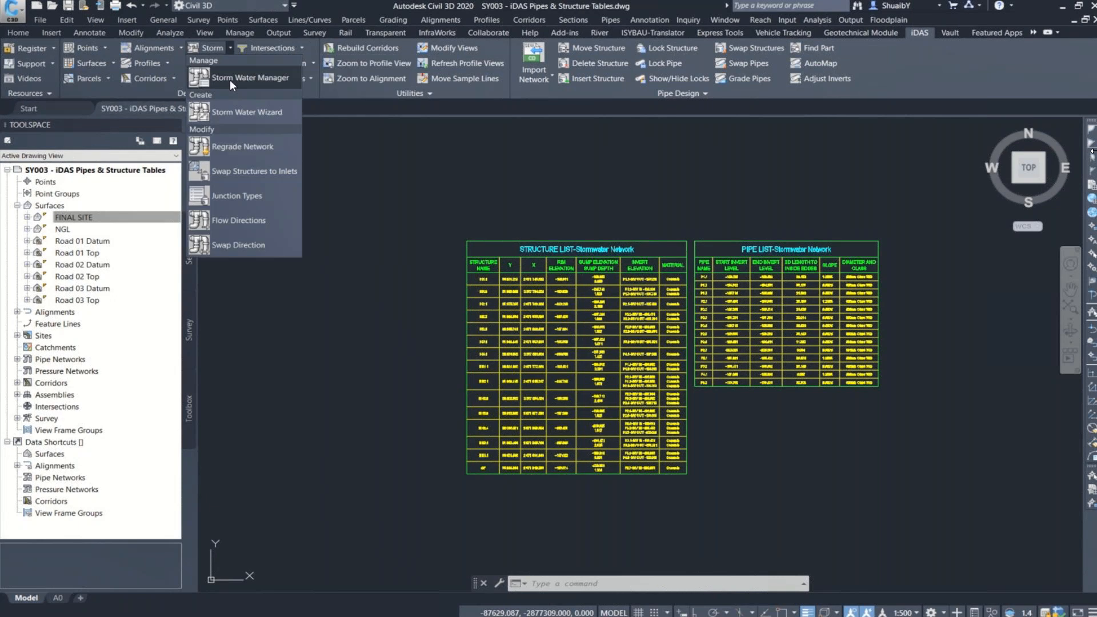
click(229, 80)
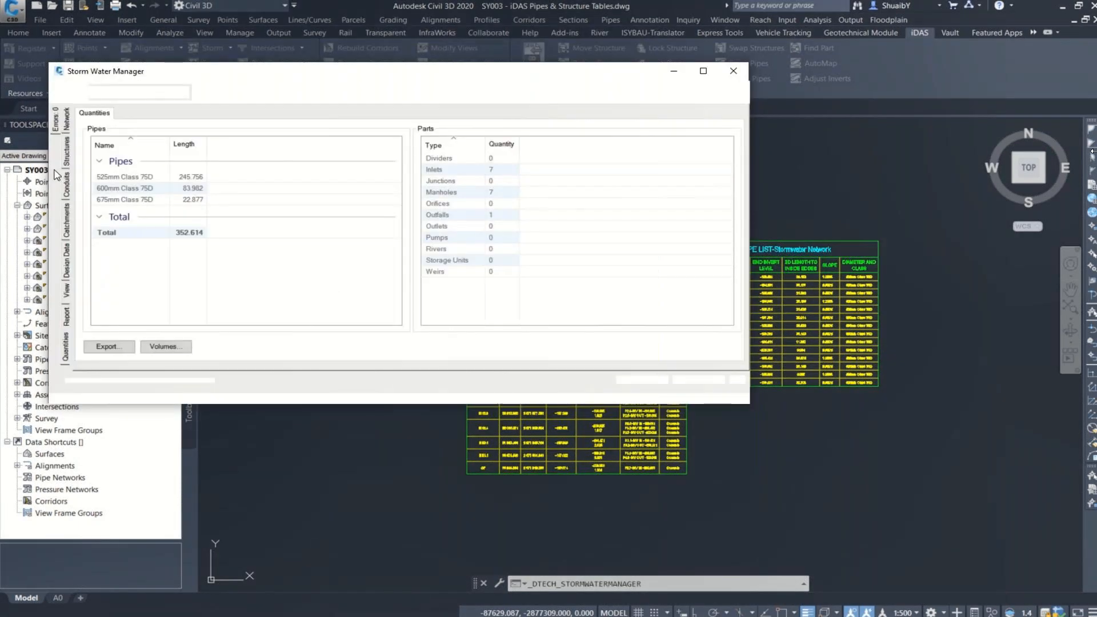
click(66, 348)
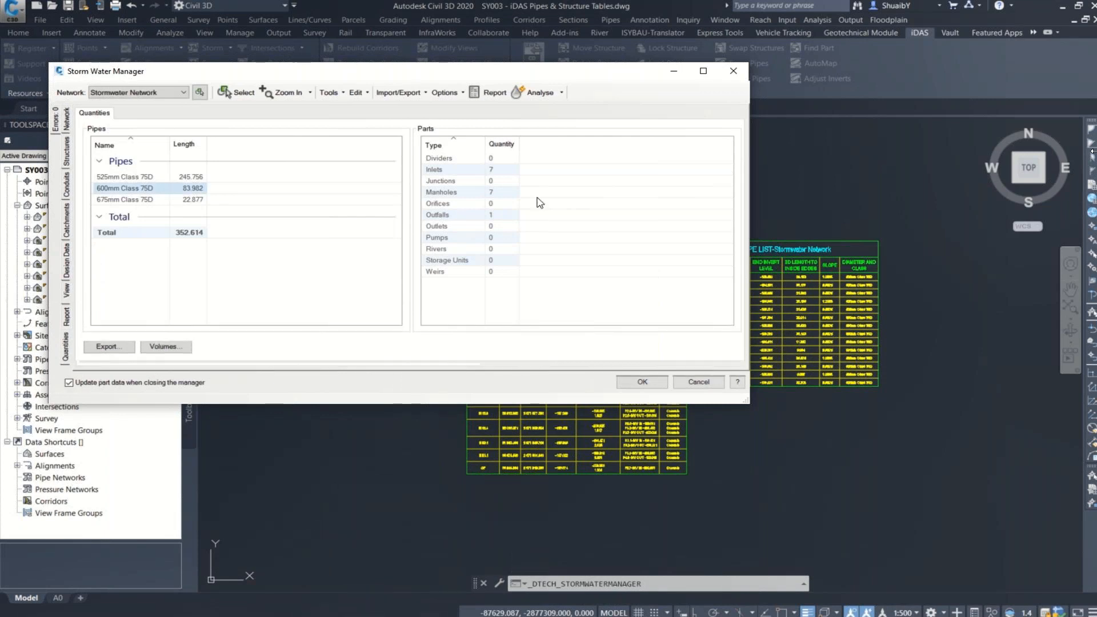
Step: Export the network's pipe and part quantities to the Desktop as a CSV file named Quantites
click(107, 350)
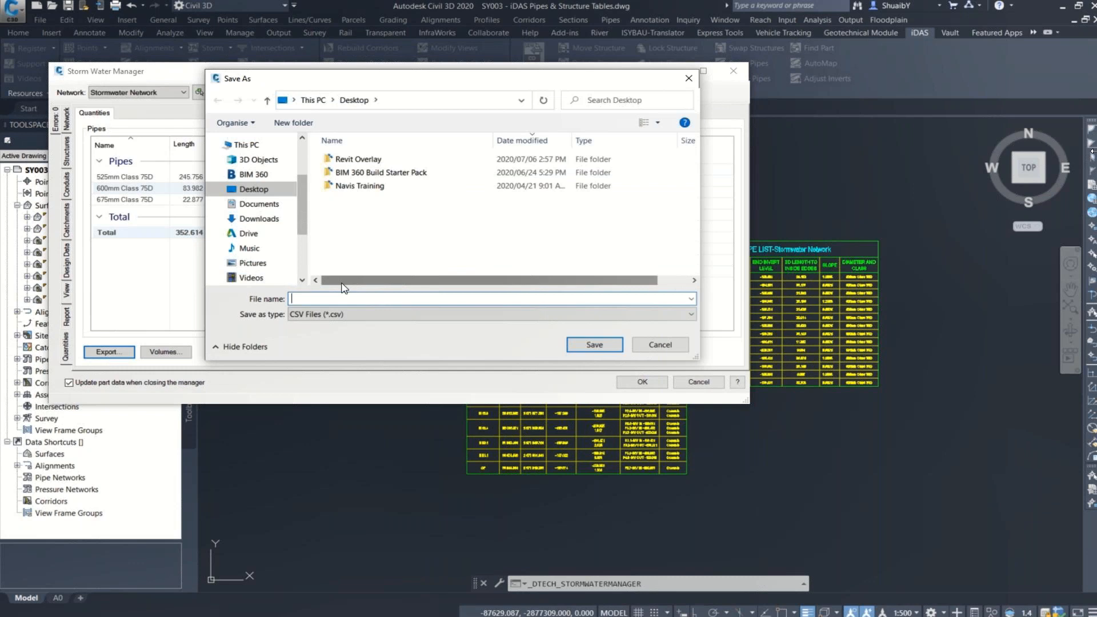
text(Quantites)
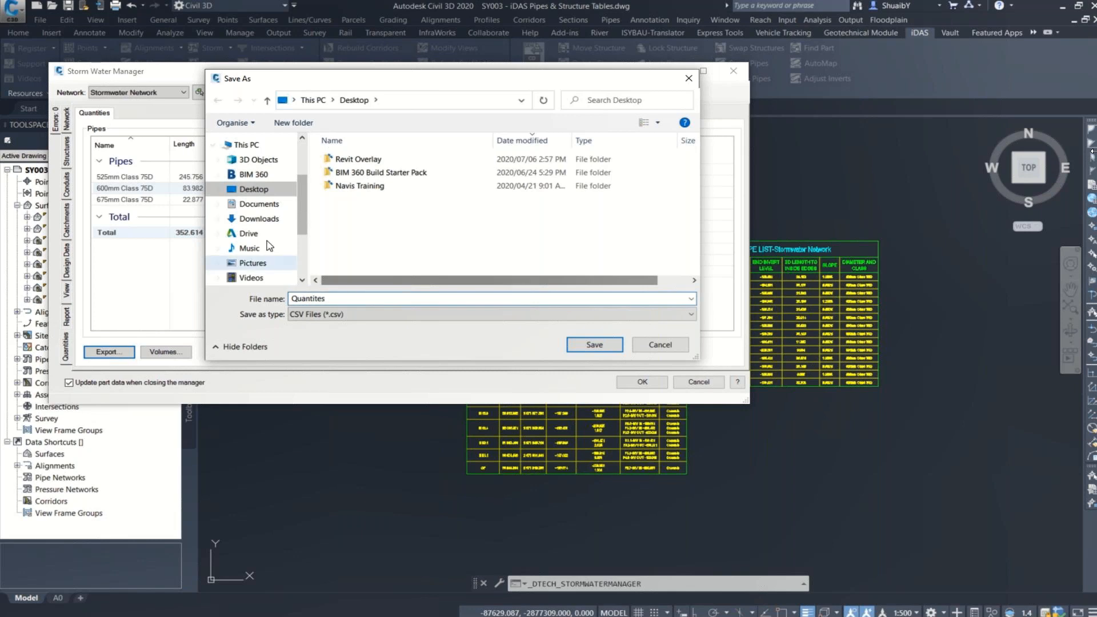
click(261, 193)
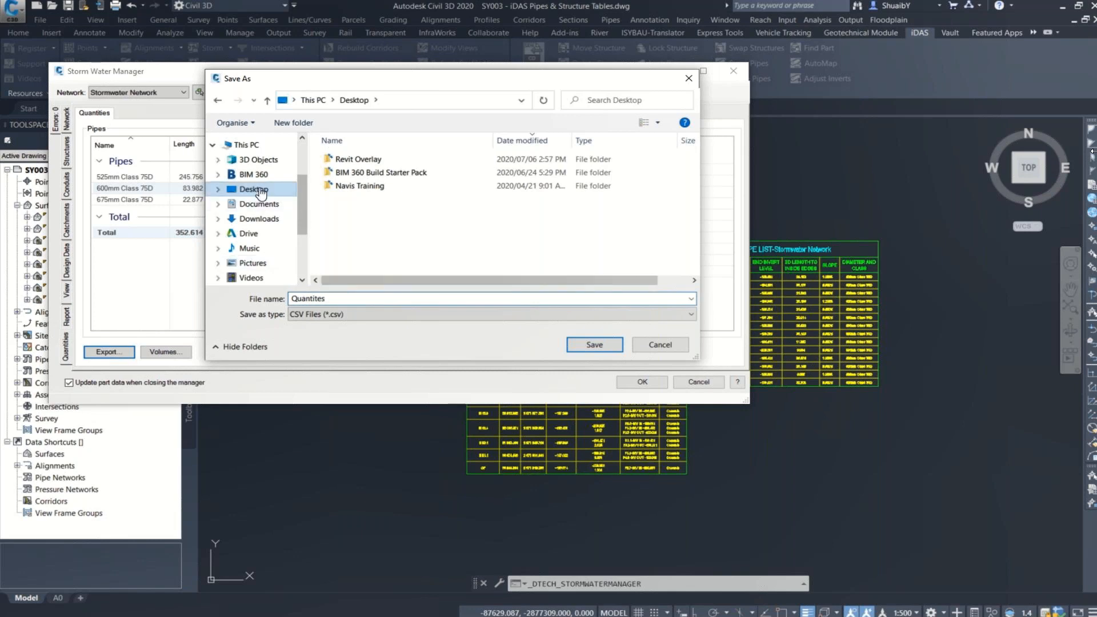
click(595, 346)
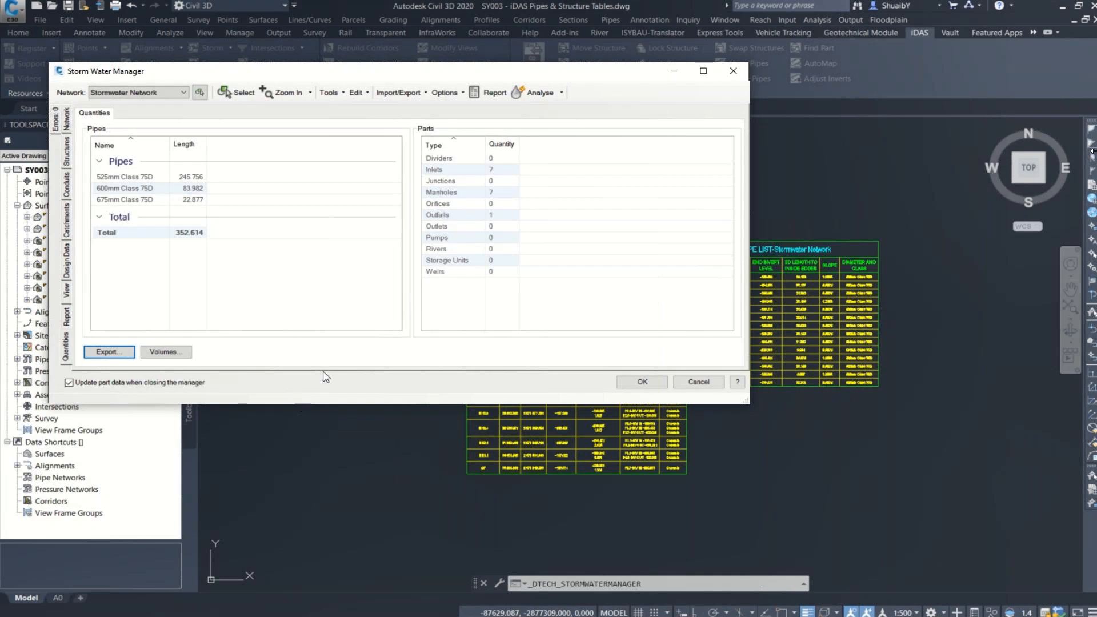
Step: Export the Storm Water Manager's tables to the Desktop as a CSV file named Tables
click(426, 96)
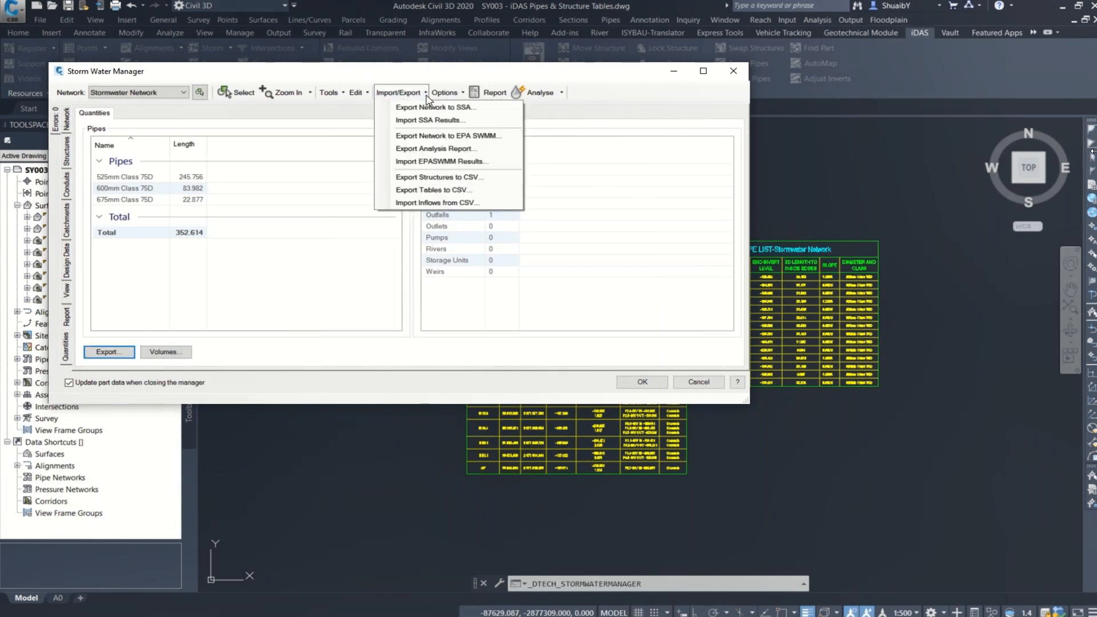
click(455, 194)
click(539, 290)
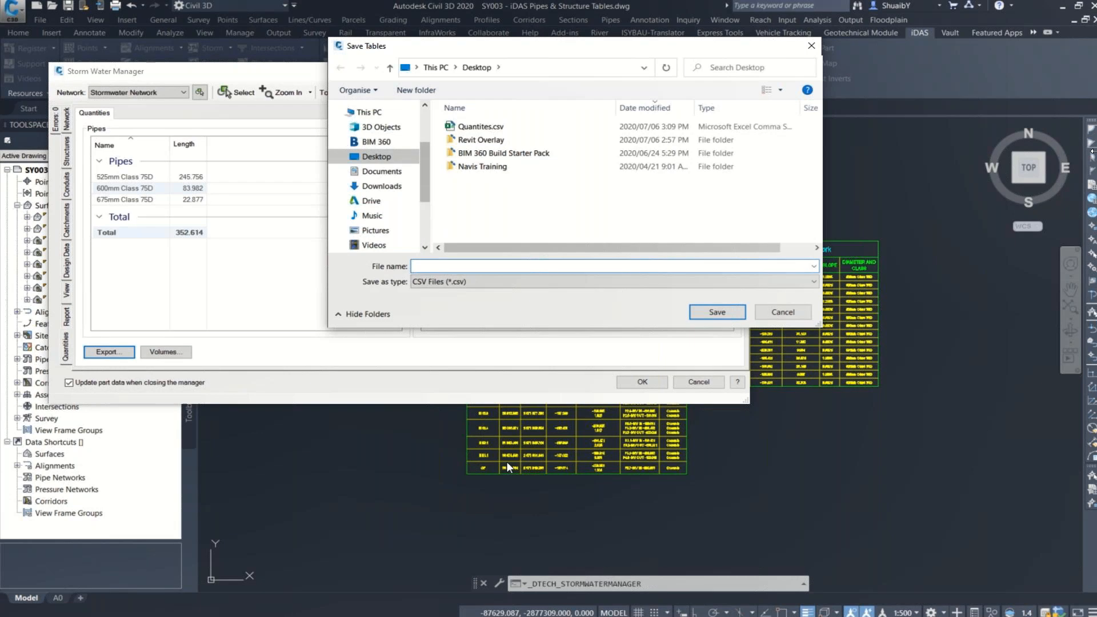
text(Tabe)
key(BackSpace)
text(les)
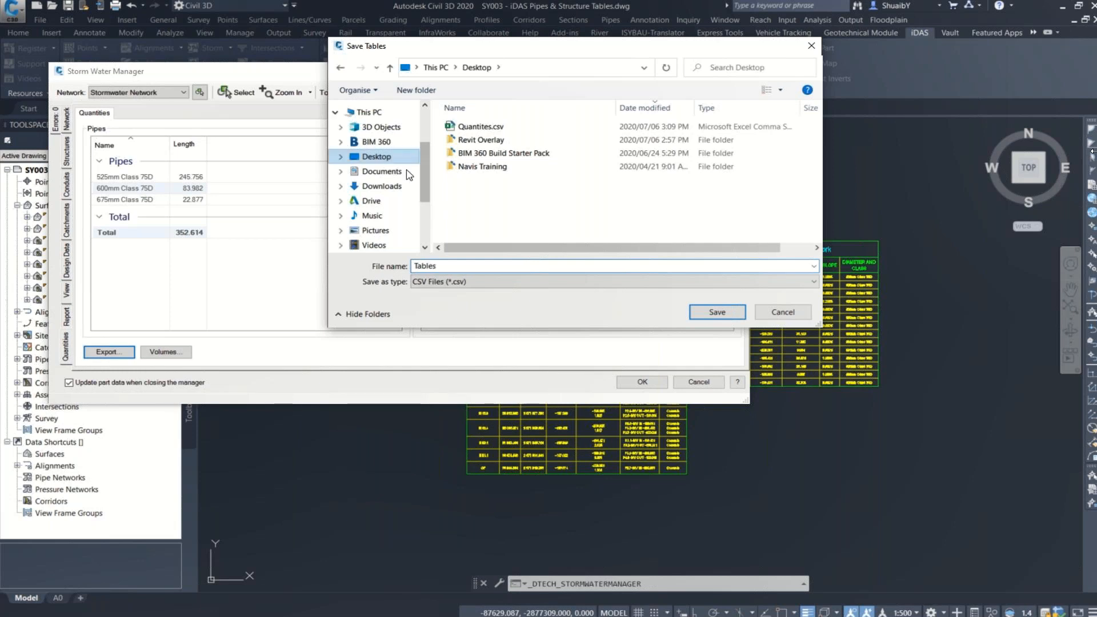
click(718, 311)
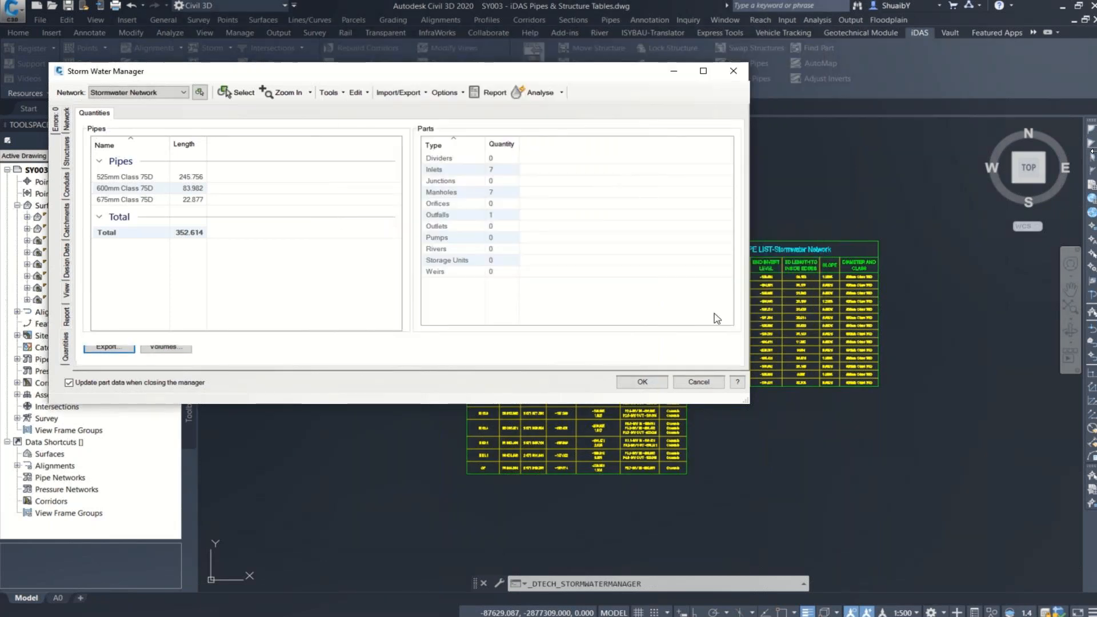
Step: Open the network volumes calculation and look through the exported Tables.csv in Excel, from the catchments down to the pipes
click(172, 353)
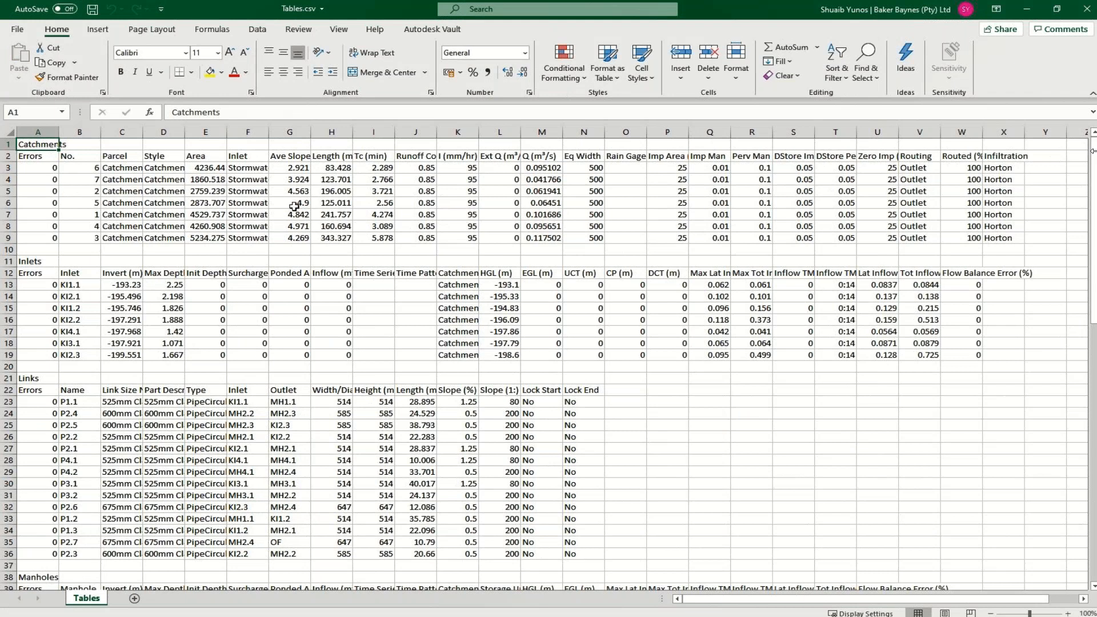
scroll(329, 273, down, 12)
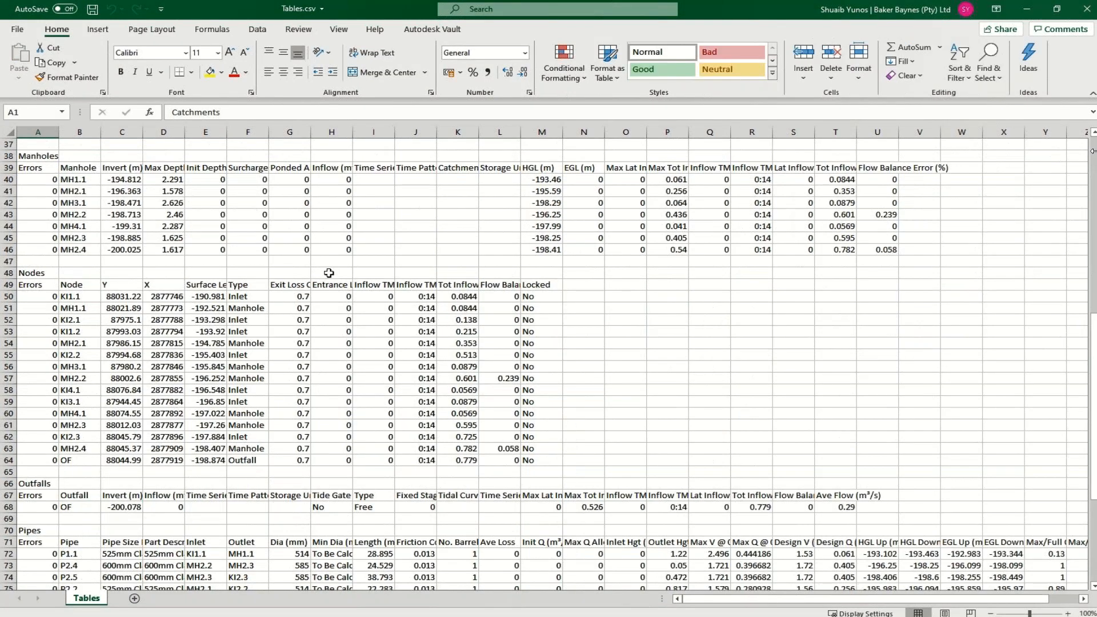
scroll(329, 273, down, 13)
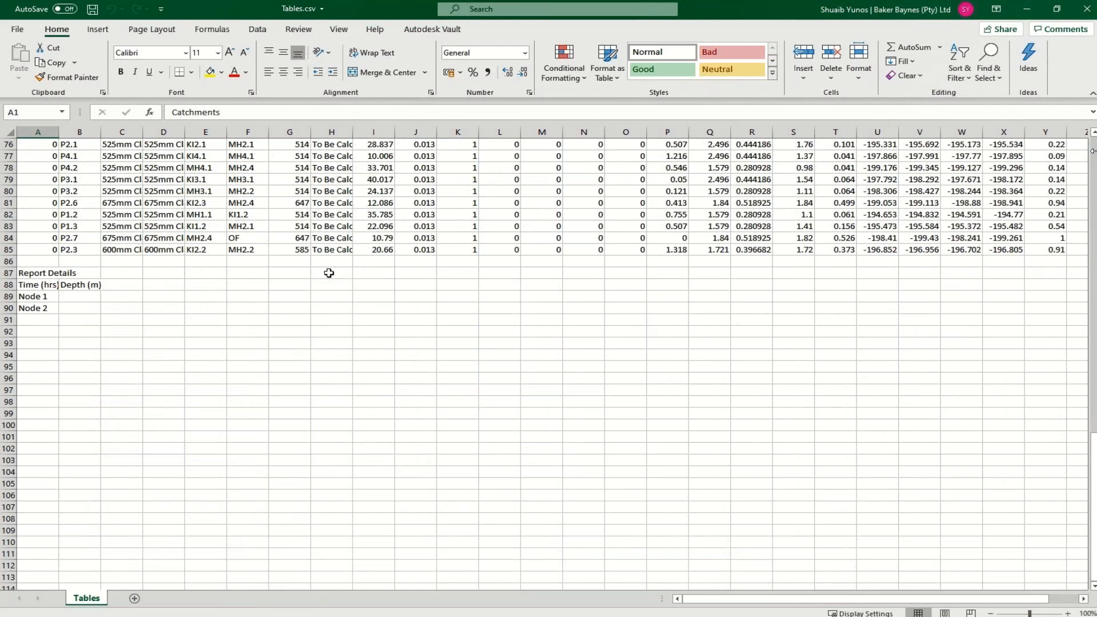
scroll(329, 273, up, 13)
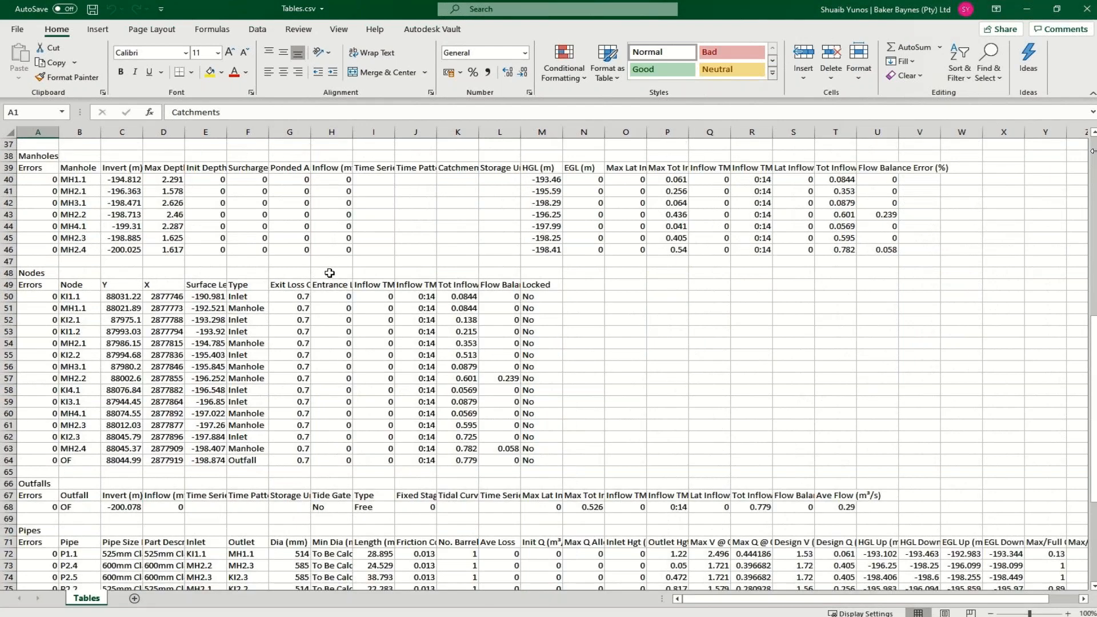
scroll(329, 273, up, 12)
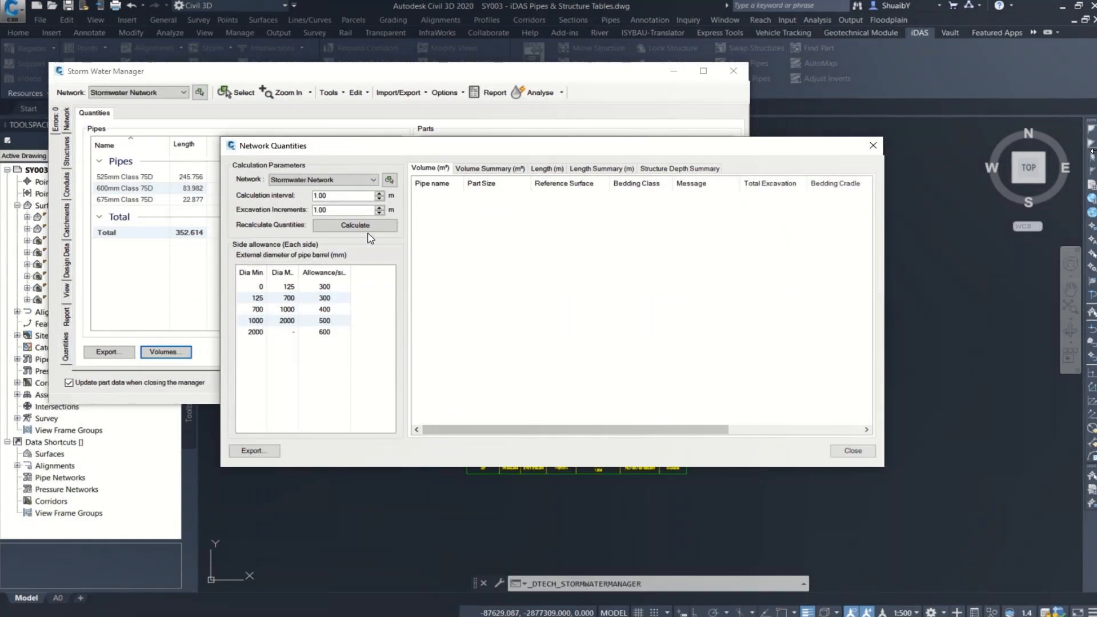
Step: Calculate the Stormwater Network's quantities in Civil 3D and review the volumes, lengths, their summaries and the structure depth summary
click(369, 231)
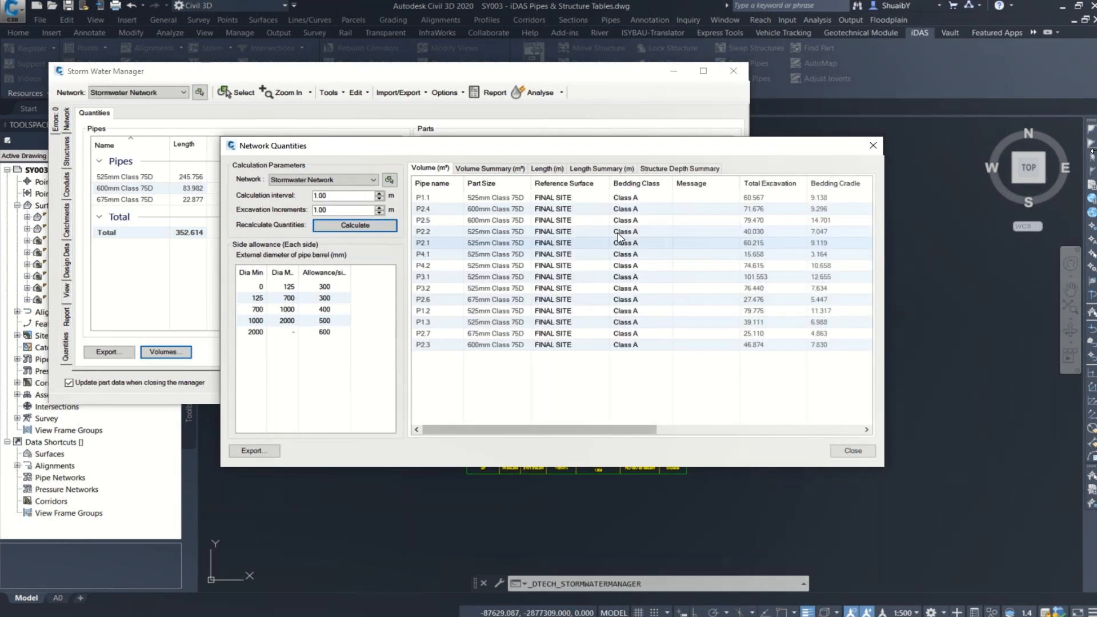
mouse_move(604, 435)
mouse_down()
mouse_move(790, 438)
mouse_move(634, 435)
mouse_move(603, 424)
mouse_up()
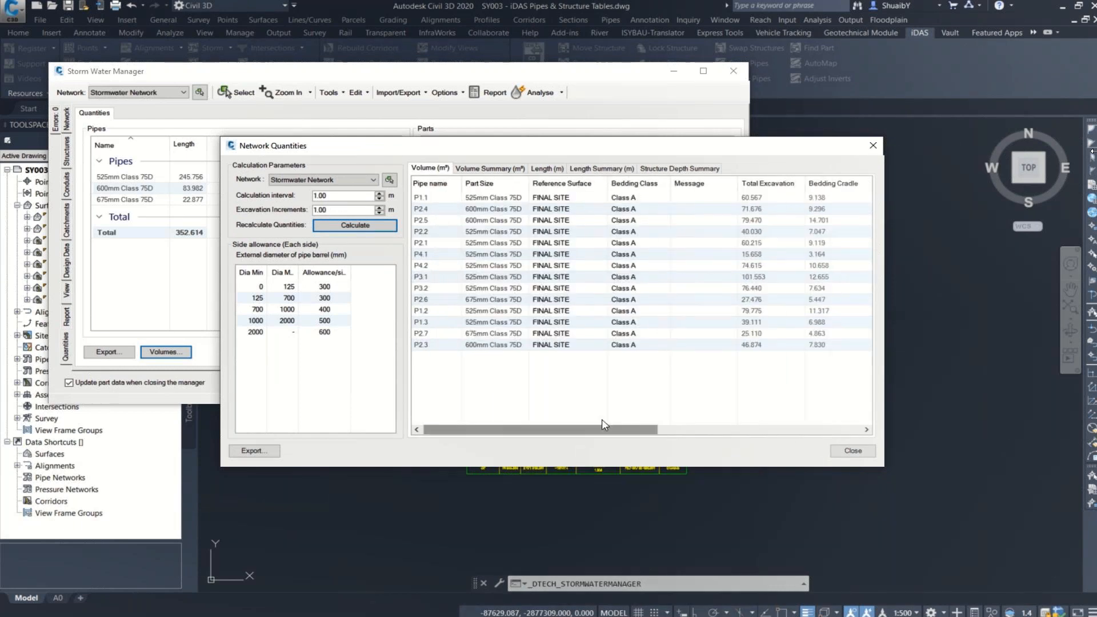
click(472, 170)
click(544, 170)
click(602, 169)
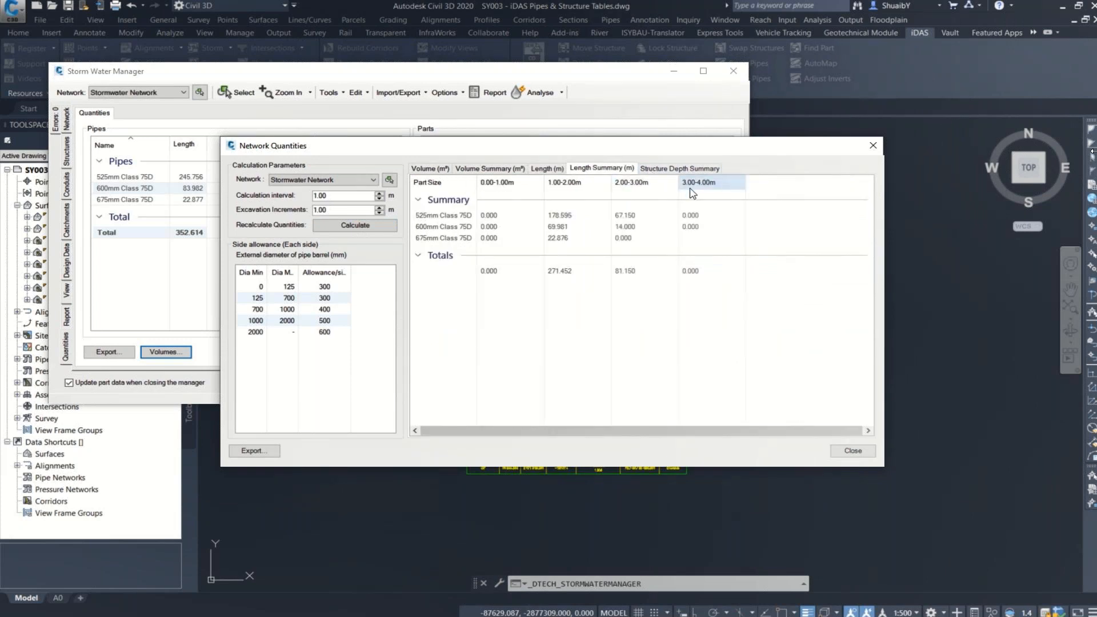
click(517, 183)
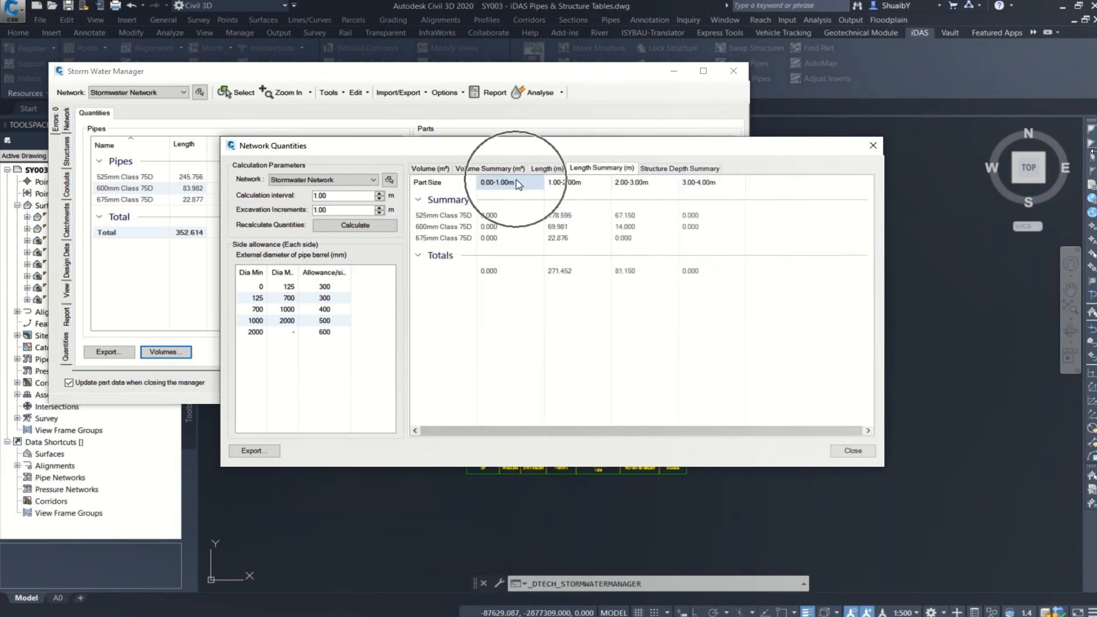
click(655, 171)
click(430, 168)
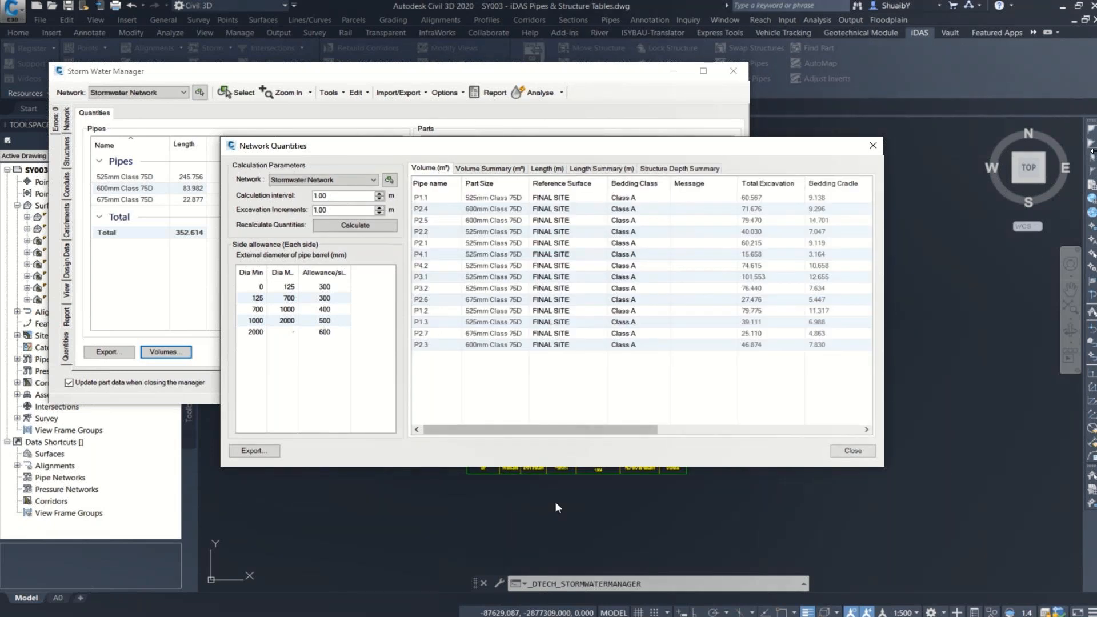
Step: Export the calculated network quantities to the Desktop as a CSV file named Volumes
click(261, 452)
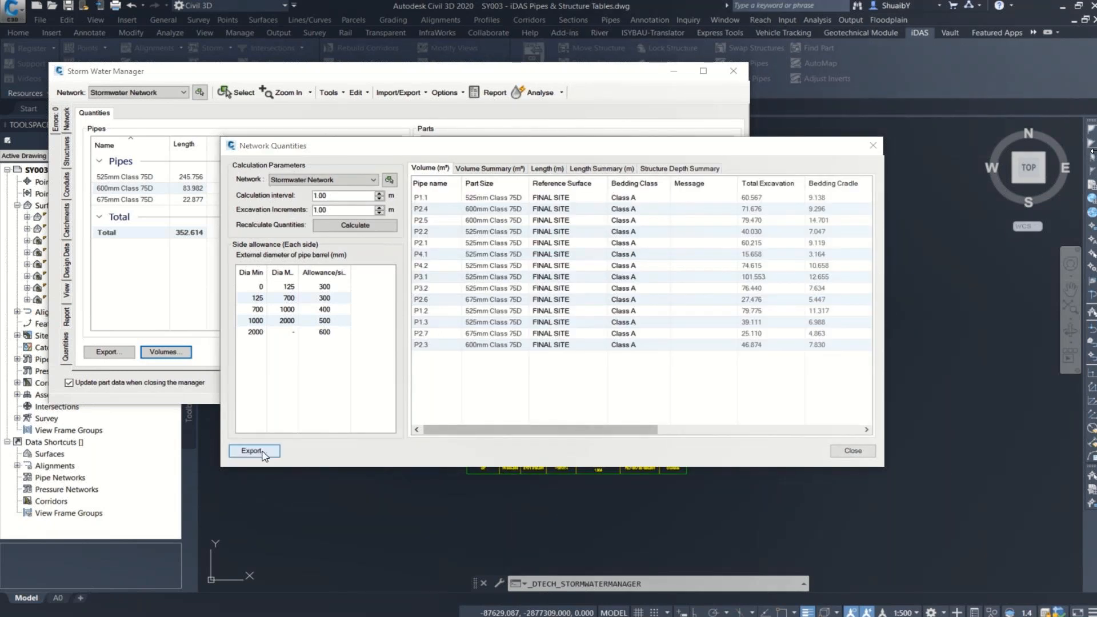
text(Volum)
text(es)
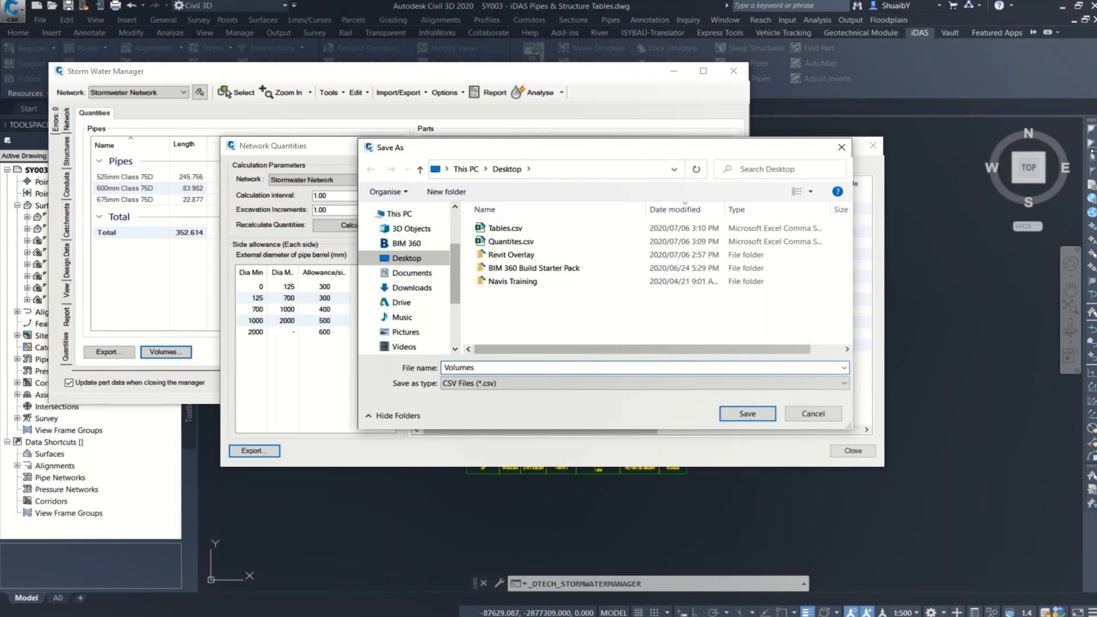
click(416, 261)
click(761, 417)
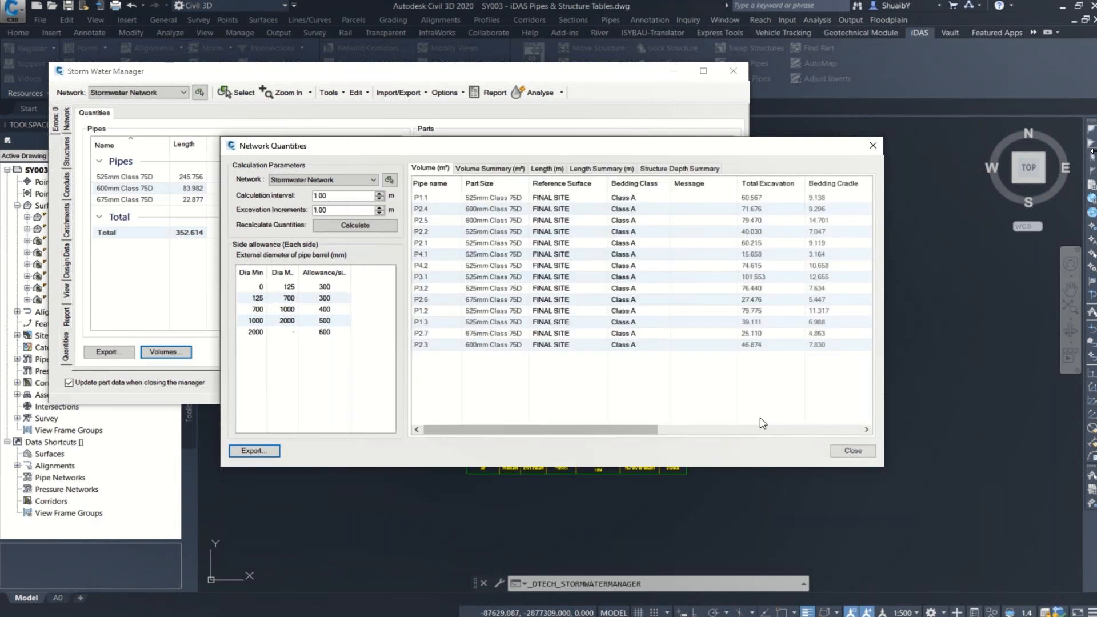
click(854, 452)
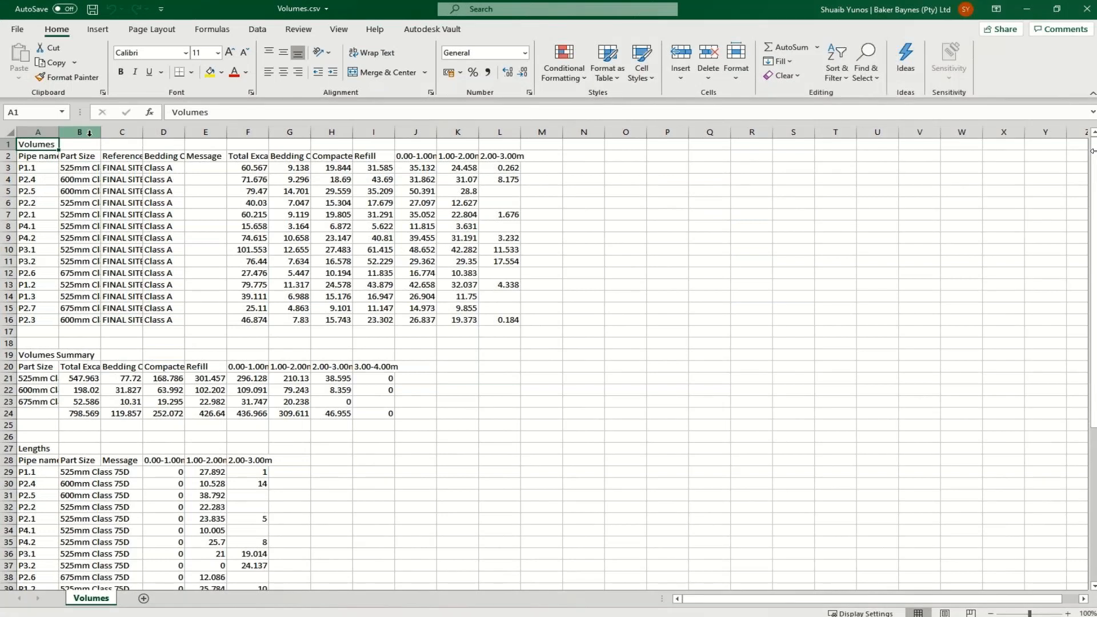
Step: Fit all column widths of Volumes.csv to their contents in Excel and look through its volume, length and structure depth tables
click(9, 133)
double_click(59, 132)
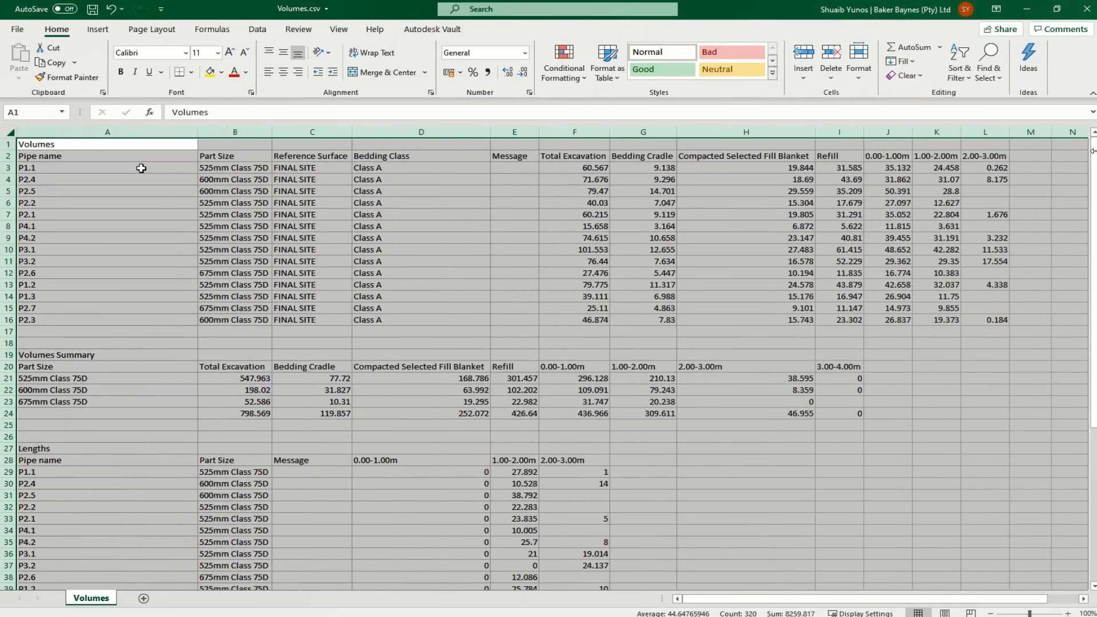
click(234, 214)
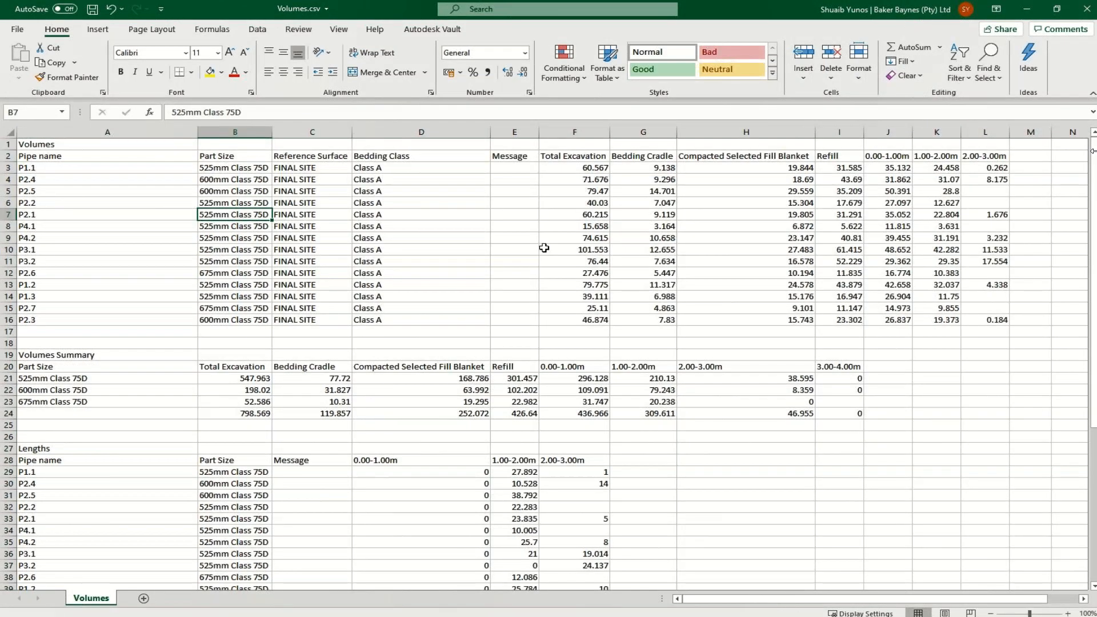
scroll(509, 308, down, 12)
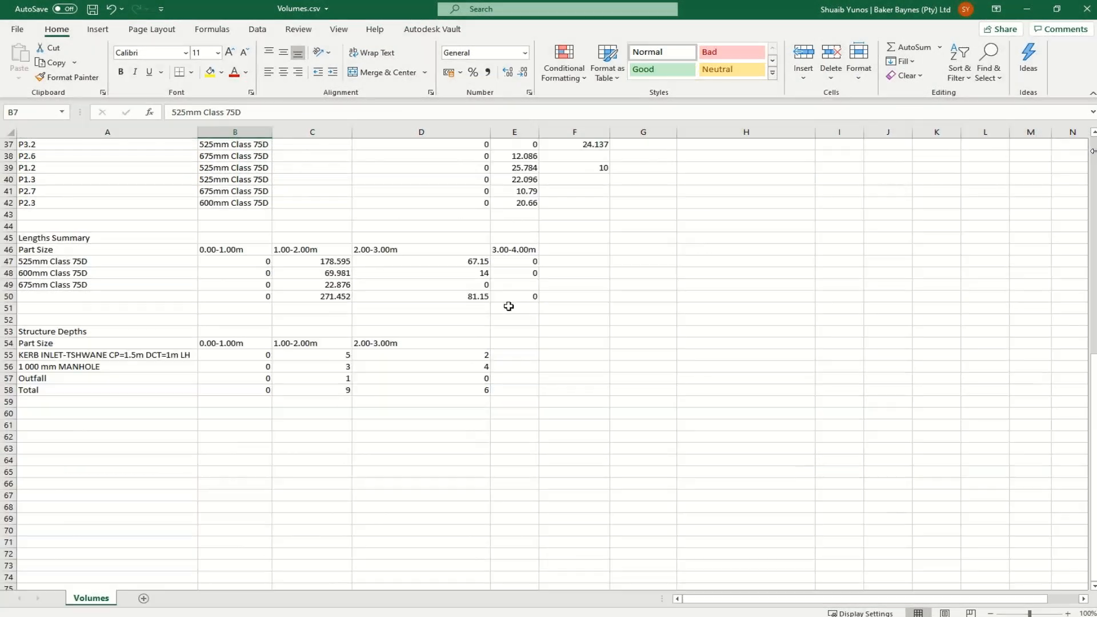
scroll(508, 307, up, 5)
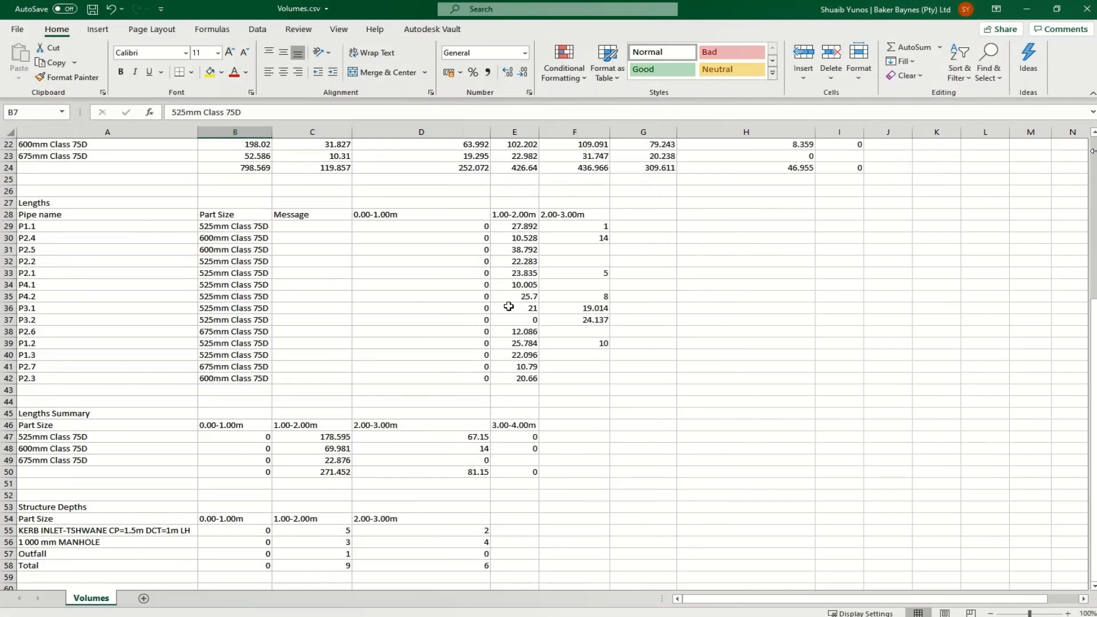
scroll(509, 307, up, 7)
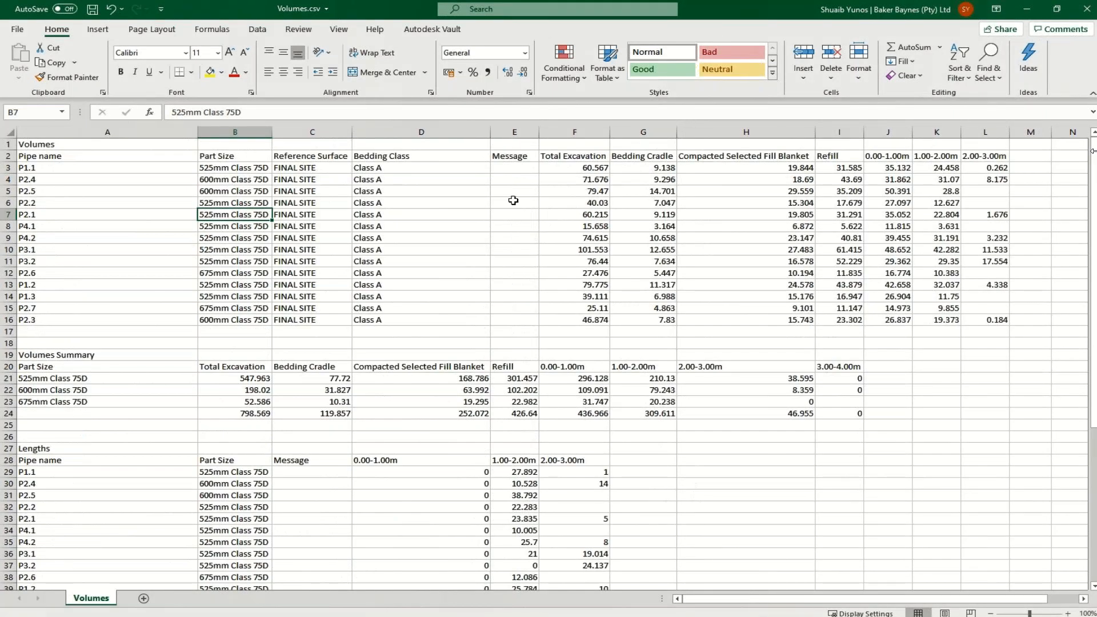
key(ctrl)
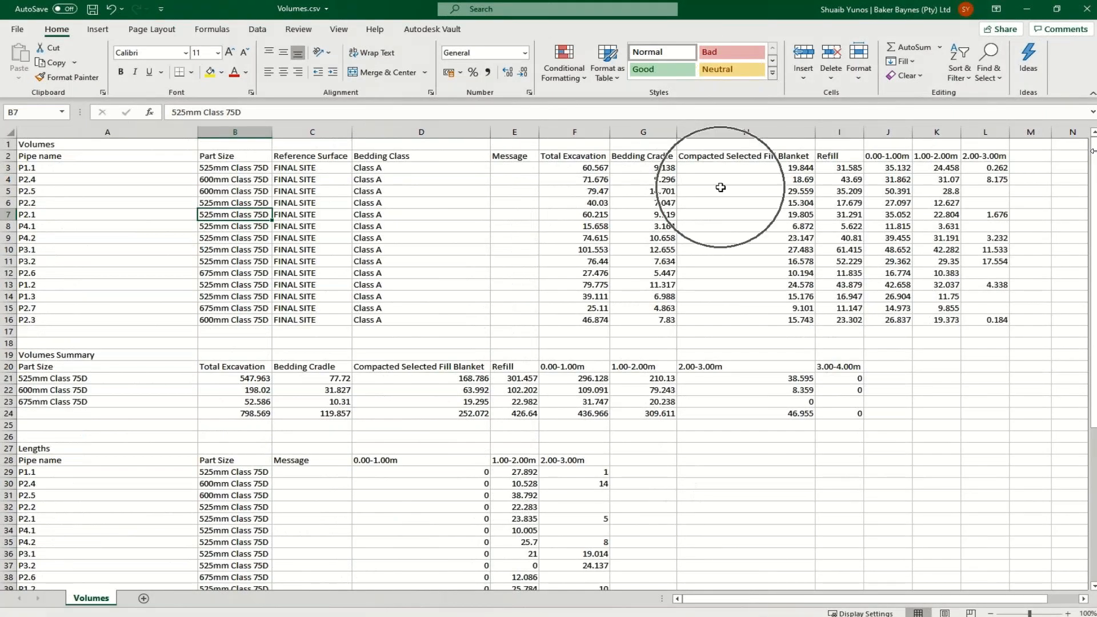
Step: Close Volumes.csv without saving, and close the network quantities and the Storm Water Manager, accepting the manager's settings
click(1082, 12)
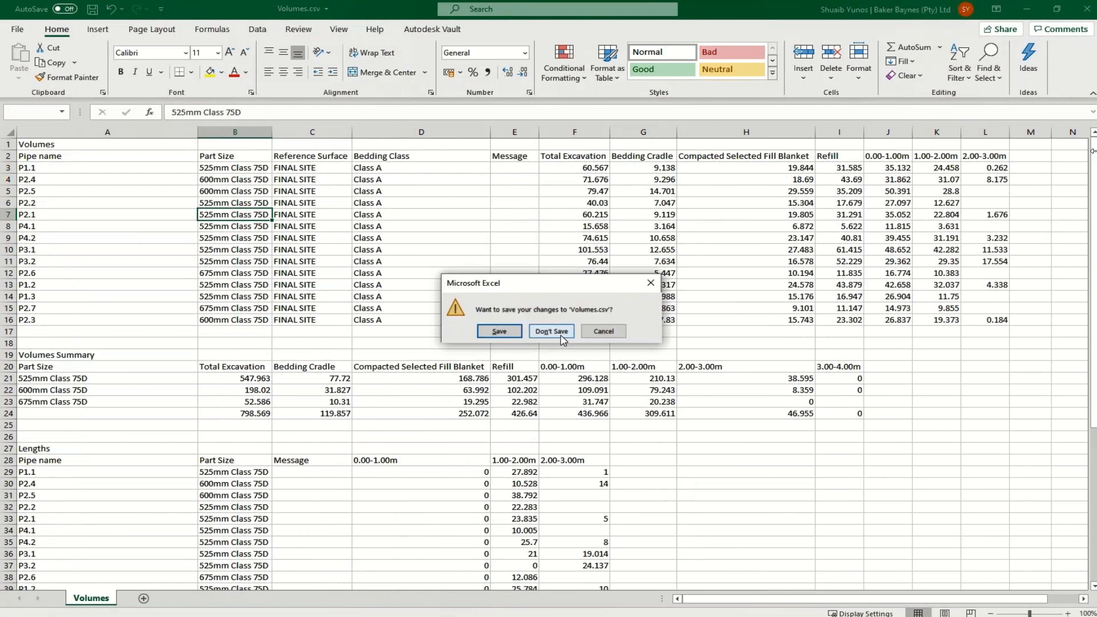
click(560, 336)
click(852, 450)
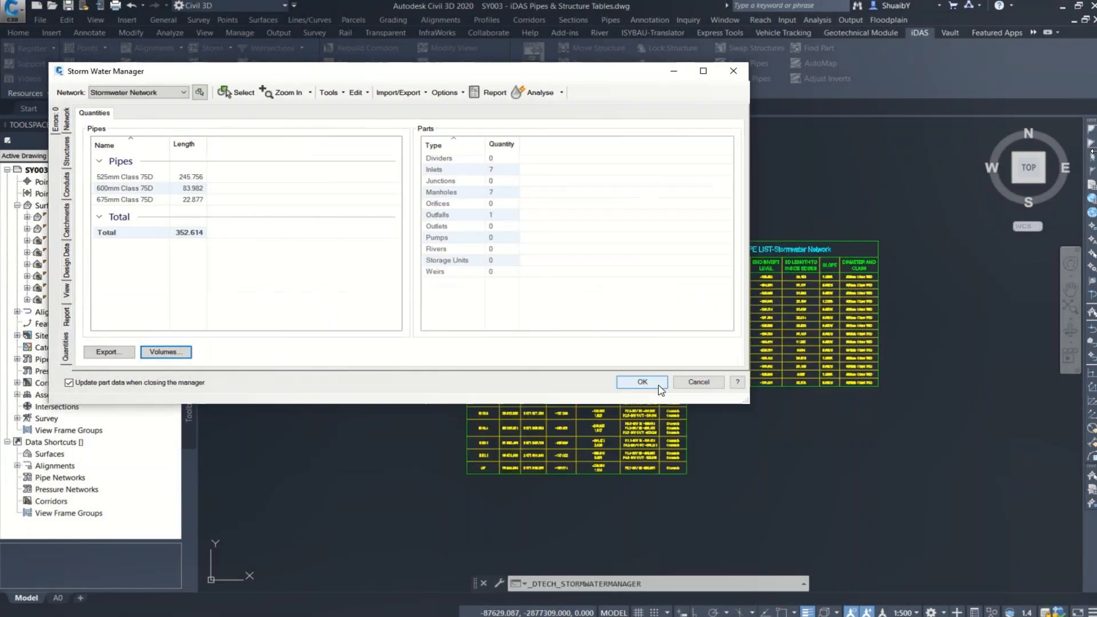
click(657, 384)
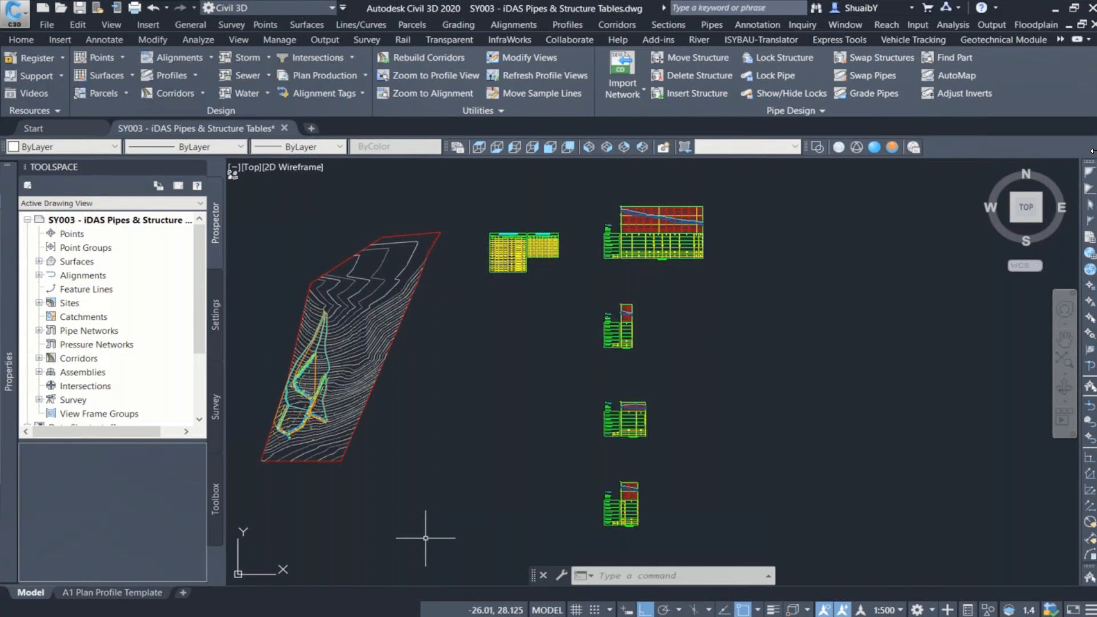
Step: Open the A1 Plan Profile Template layout and examine its sheet frame and title block with the logos
click(106, 591)
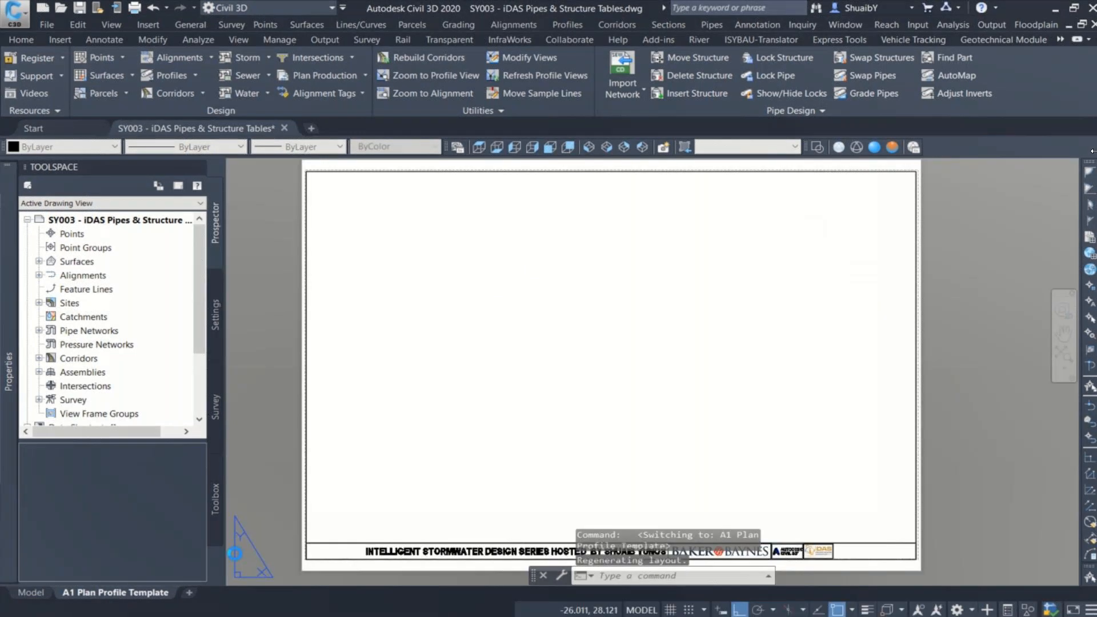
middle_drag(496, 496, 495, 373)
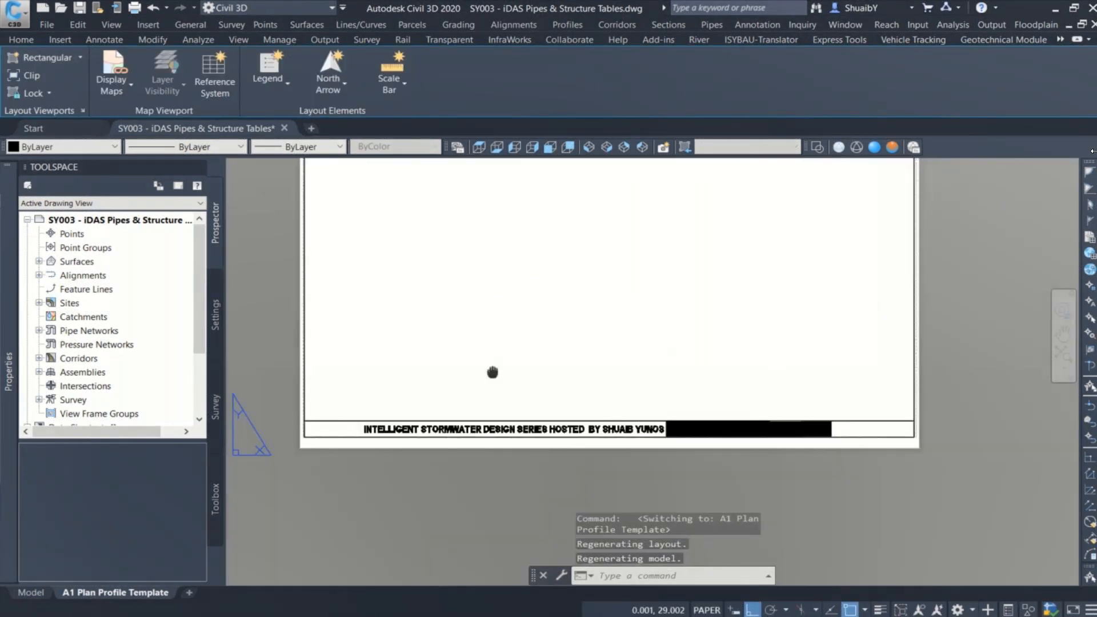
scroll(458, 457, up, 4)
middle_drag(369, 416, 244, 424)
middle_drag(720, 444, 367, 512)
scroll(764, 457, down, 2)
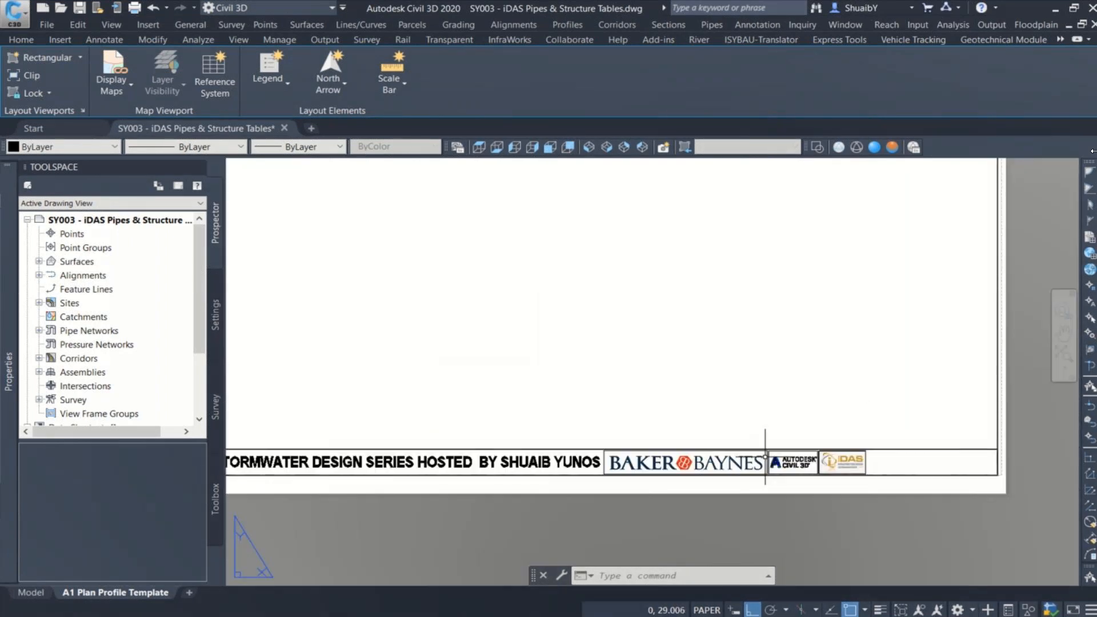
scroll(764, 456, down, 2)
middle_drag(630, 358, 644, 442)
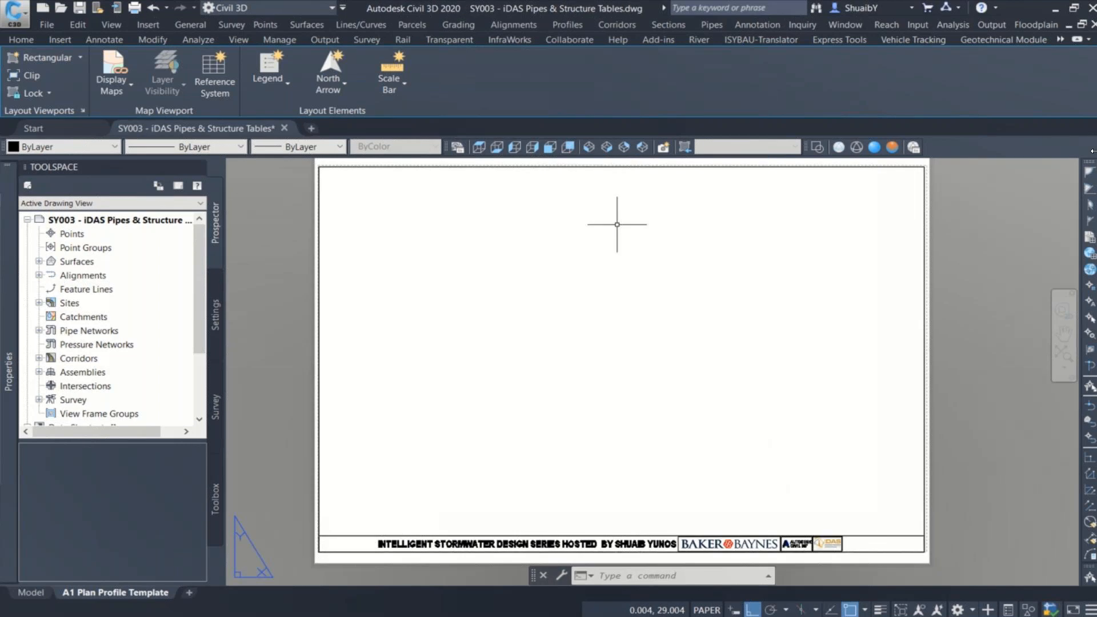
Step: Check which object forms the sheet's upper border by selecting its viewport, and clear the selection
click(628, 169)
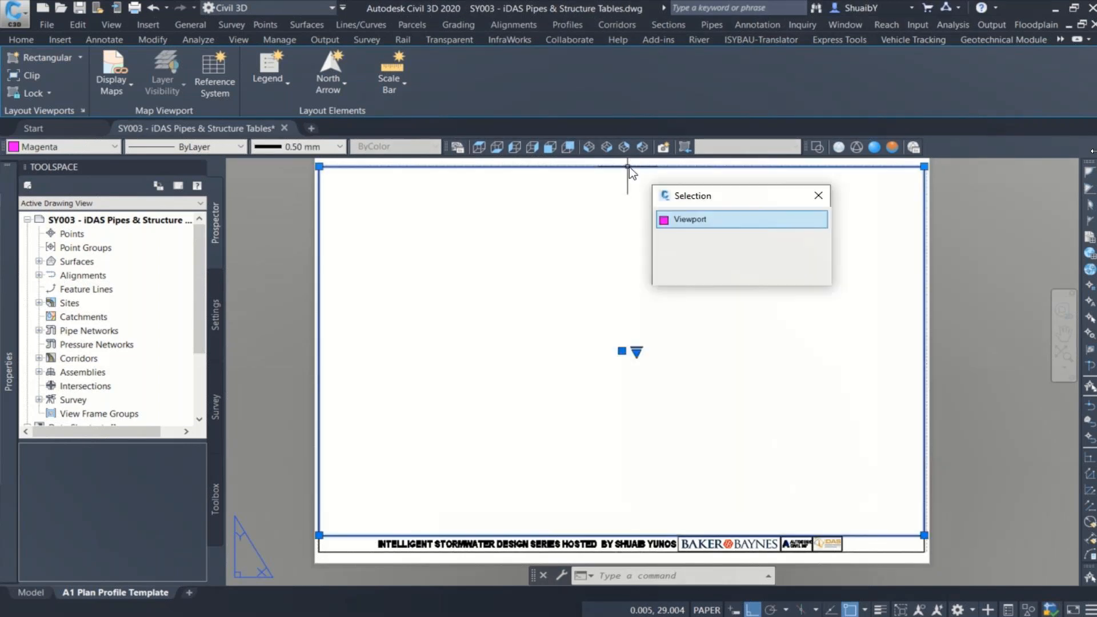
click(692, 221)
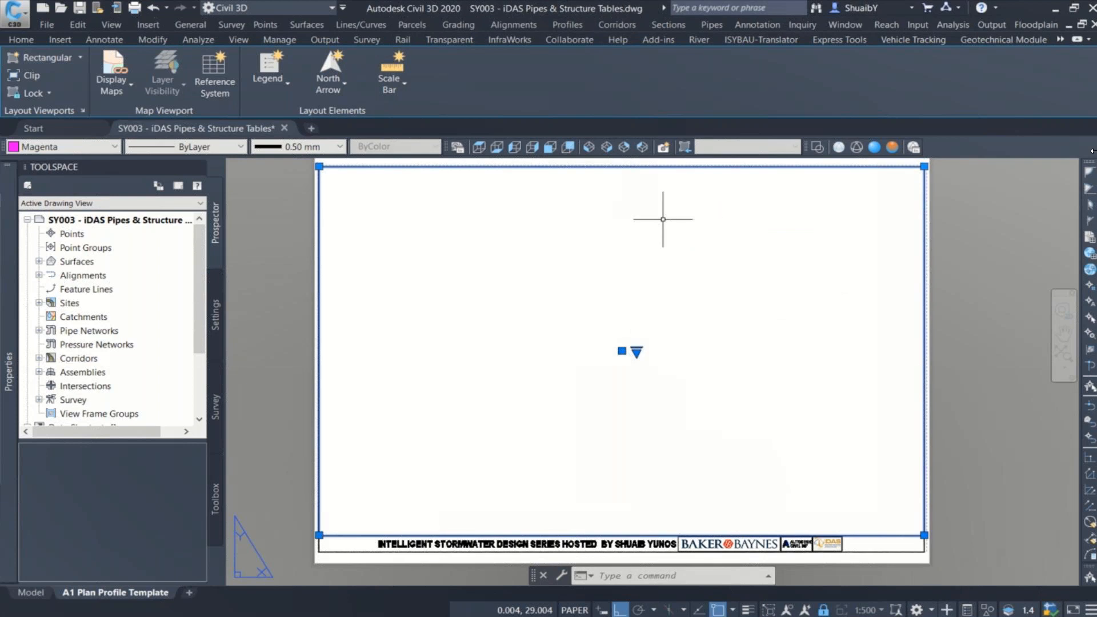
key(Delete)
key(Escape)
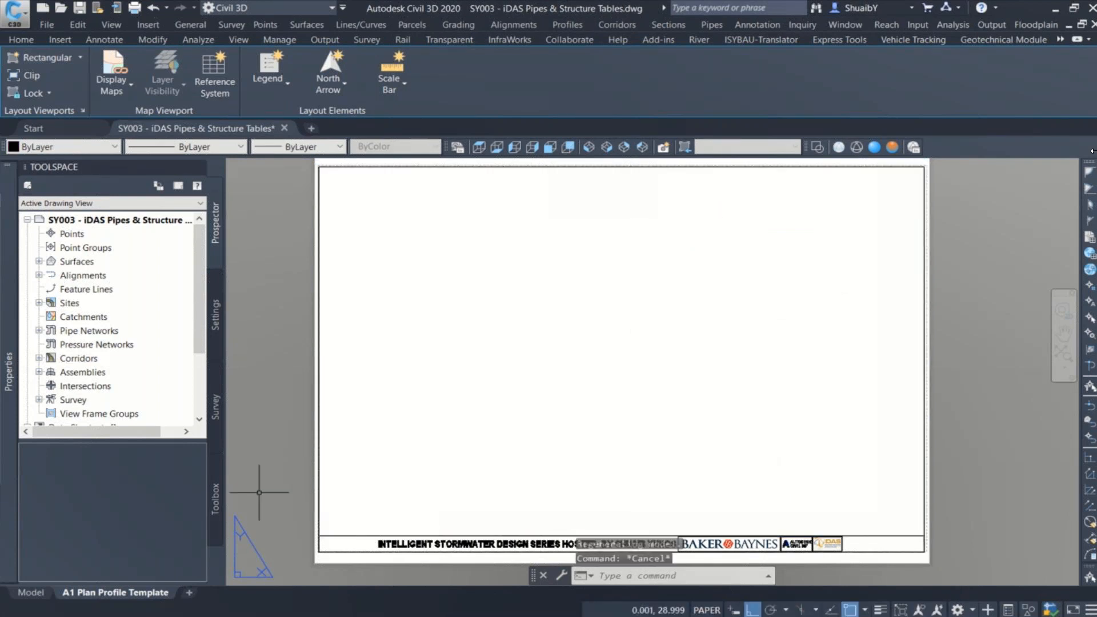
Step: Open the A1 Plan Profile Template page setup for modification and check its DWG To PDF.pc3 plotter
right_click(129, 590)
click(214, 502)
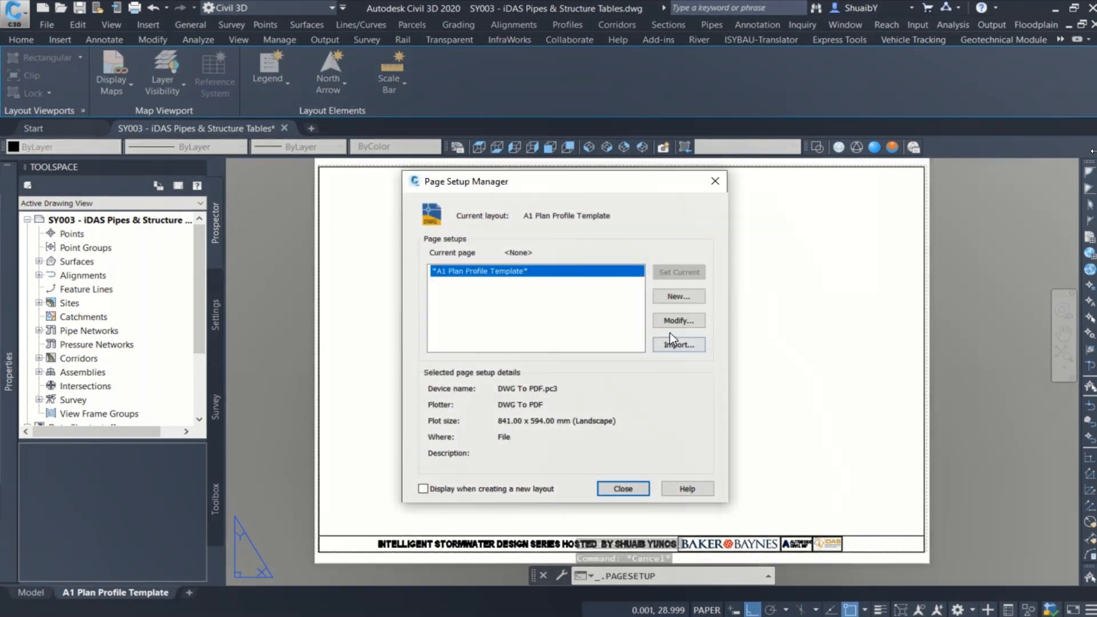
click(674, 324)
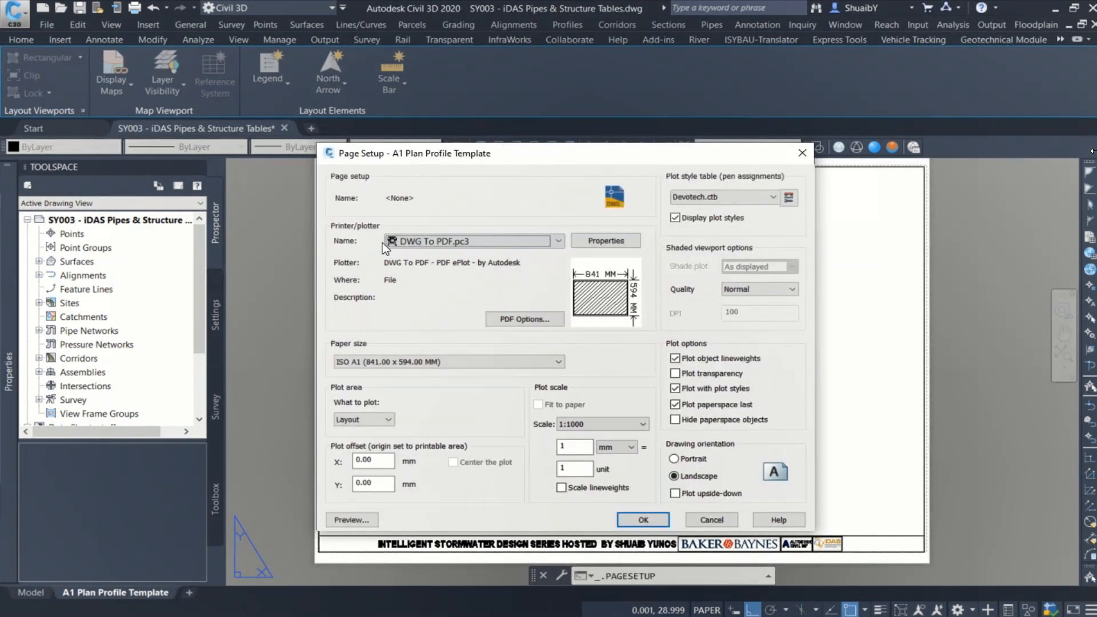
click(419, 241)
click(419, 241)
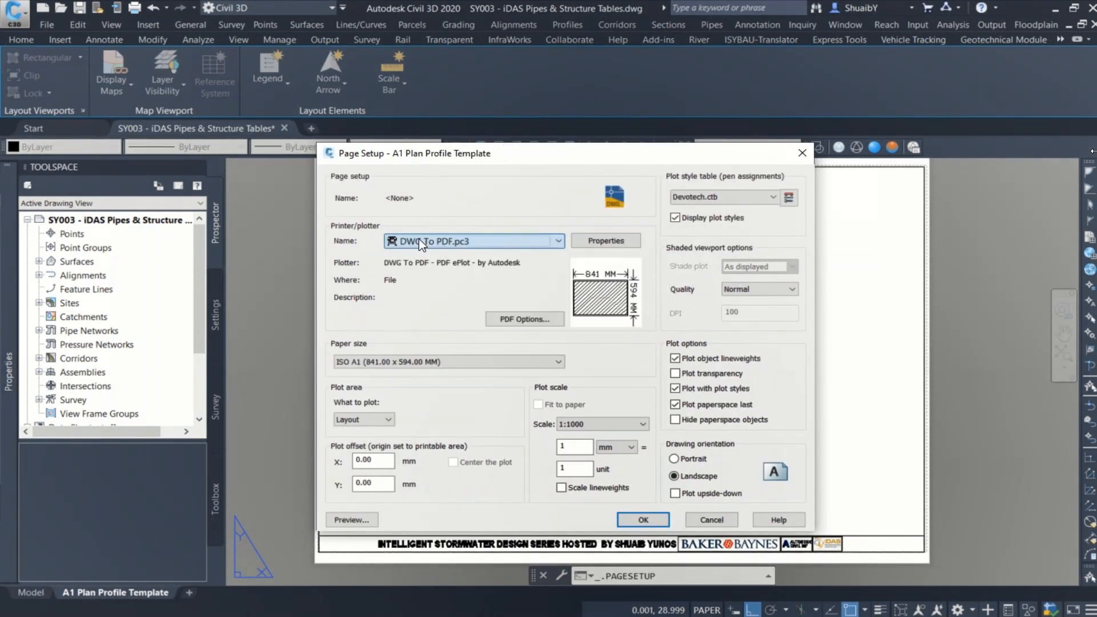
Step: Try the ISO A1 (594.00 x 841.00 MM) paper size, set ISO A1 (841.00 x 594.00 MM) again and accept the page setup
click(385, 365)
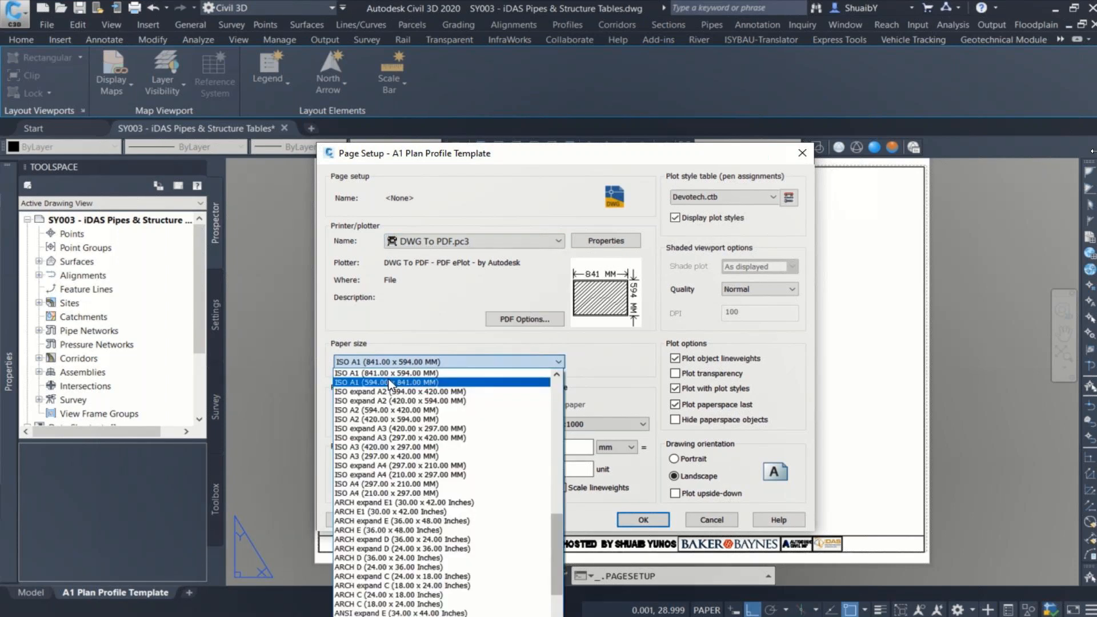
click(392, 383)
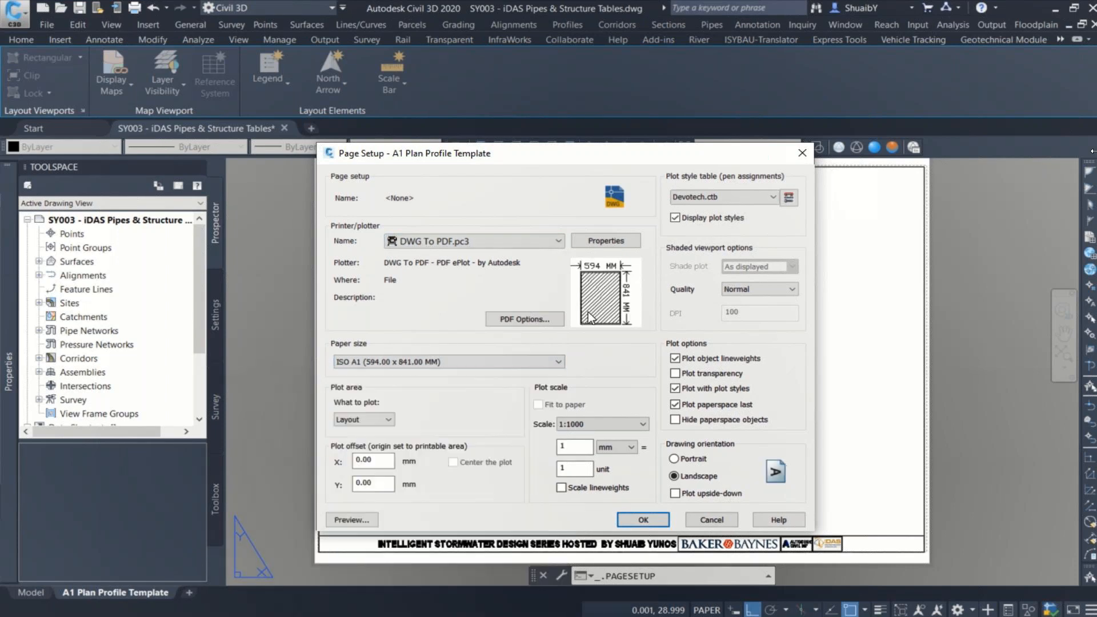
click(462, 364)
scroll(415, 378, up, 1)
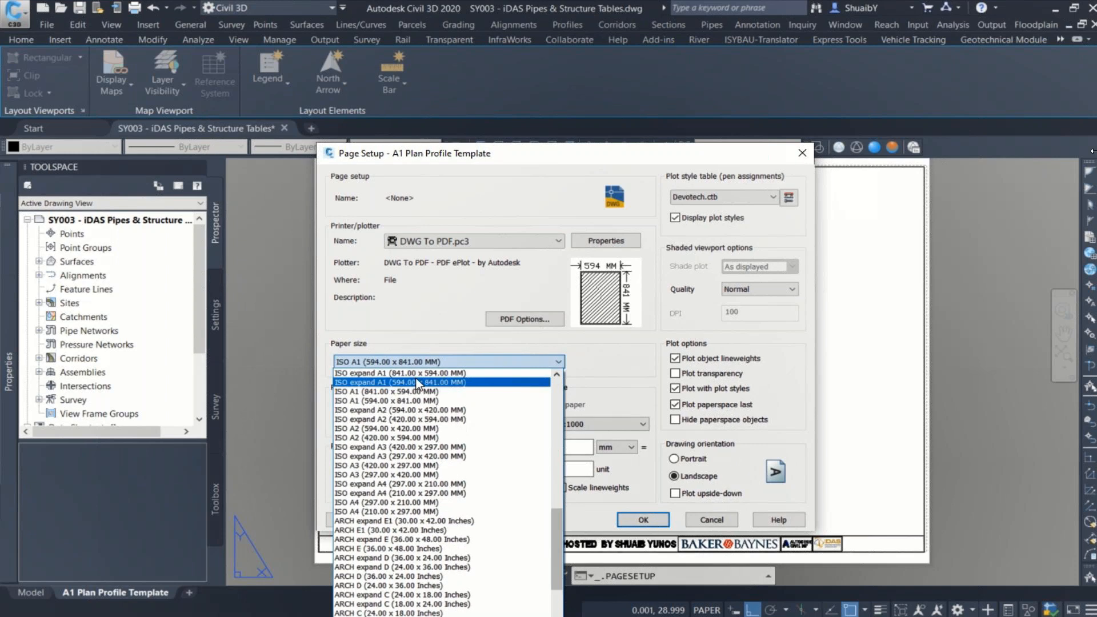
click(402, 391)
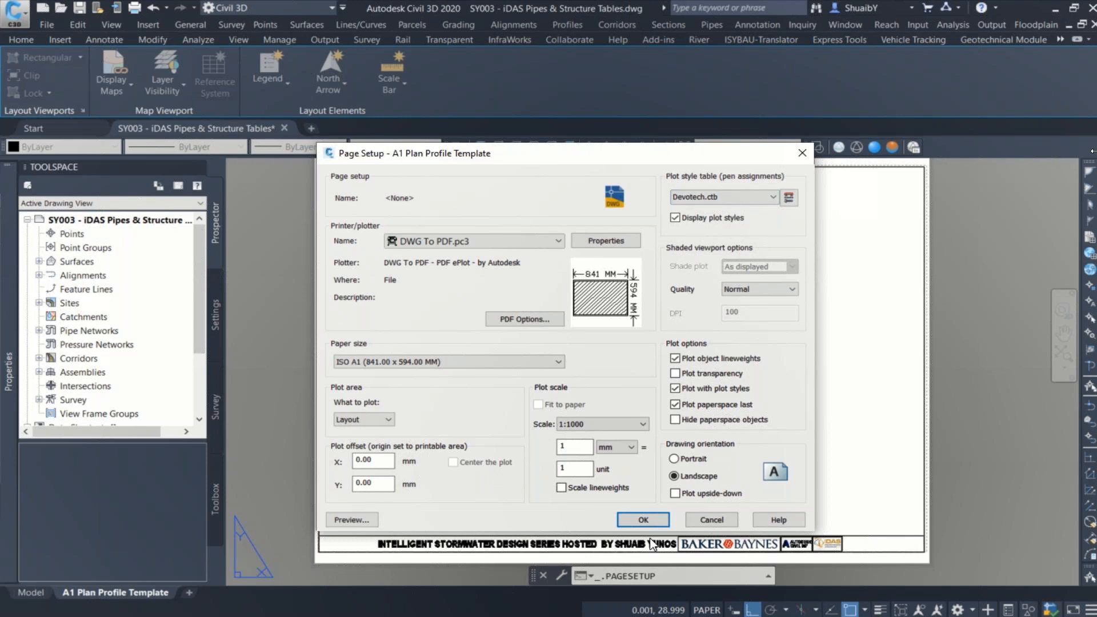
click(643, 520)
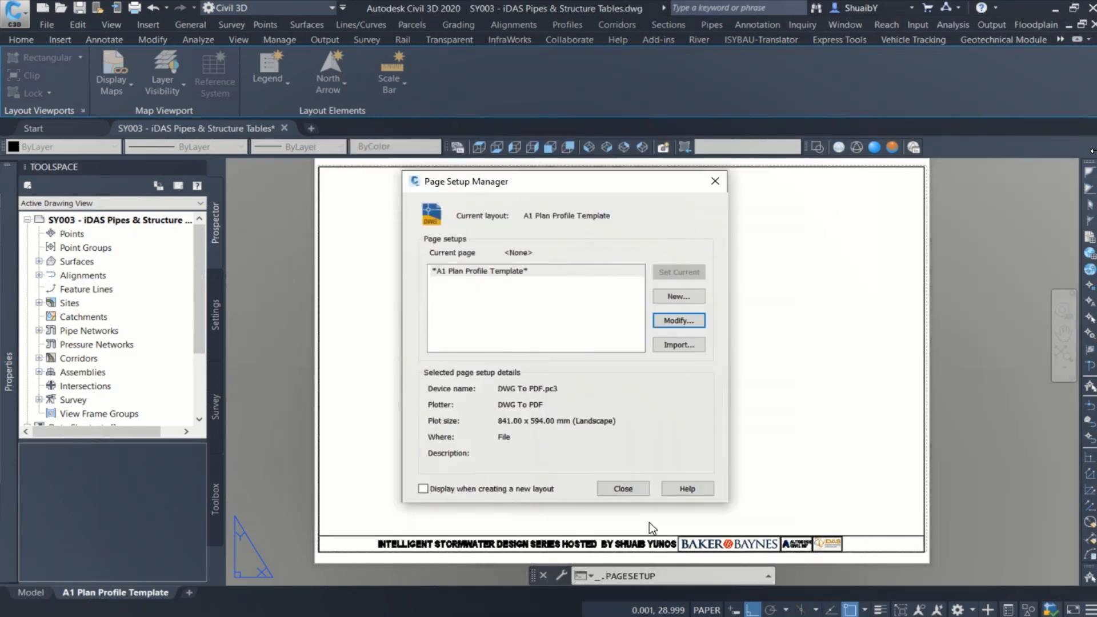
click(623, 489)
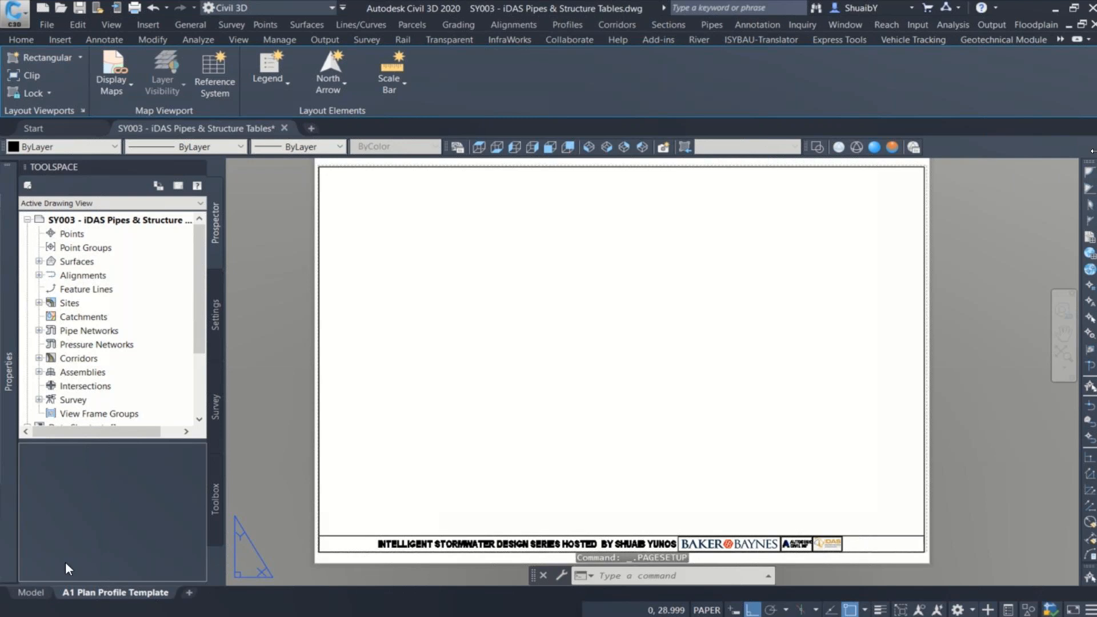
Step: Measure the overall width of the uppermost long section in model space with a temporary line along its bottom edge
click(30, 592)
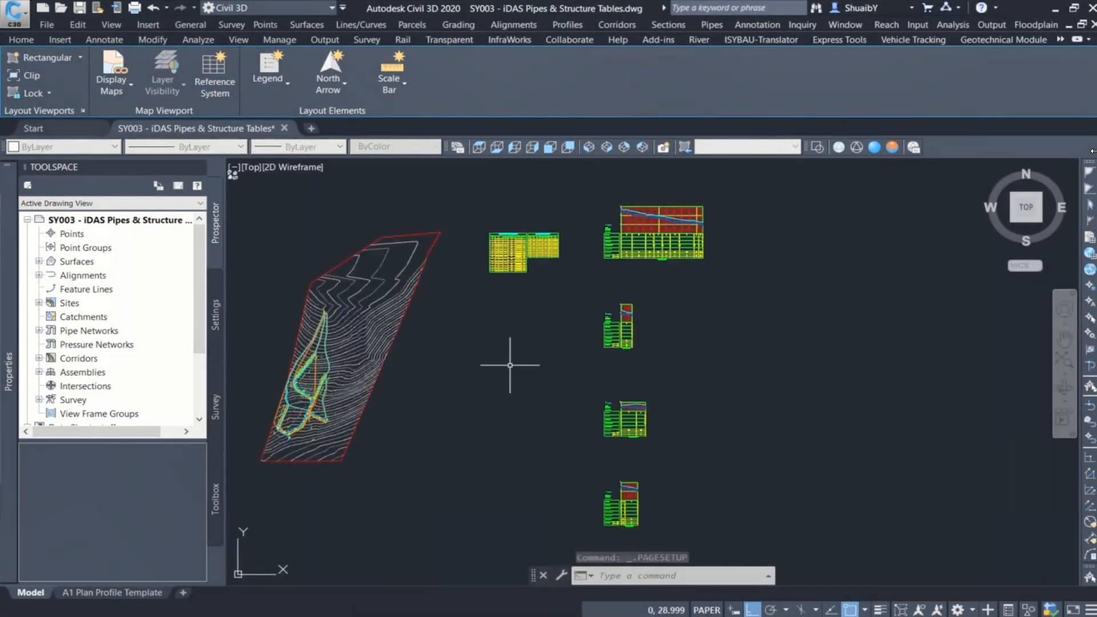
middle_drag(651, 232, 607, 260)
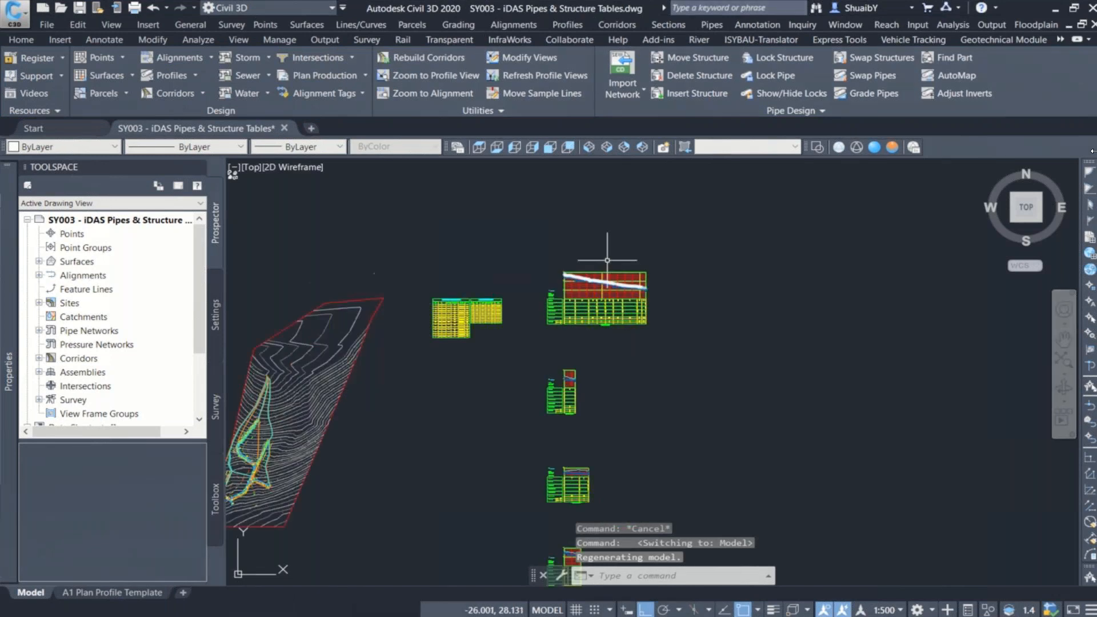
scroll(606, 283, up, 4)
scroll(606, 293, up, 2)
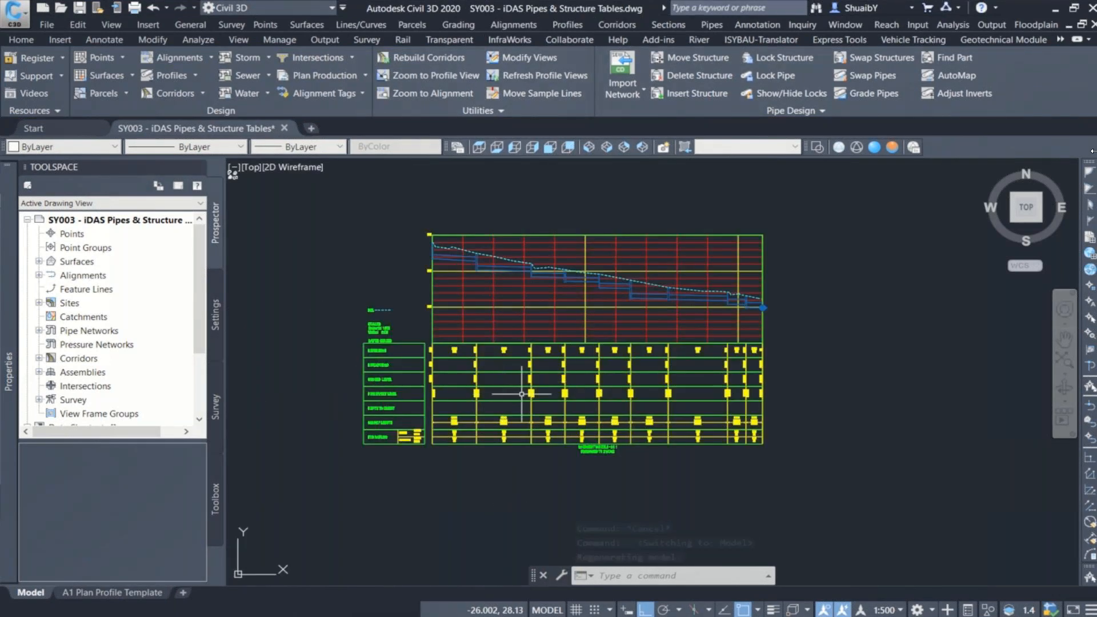
scroll(522, 395, up, 2)
middle_drag(523, 394, 589, 444)
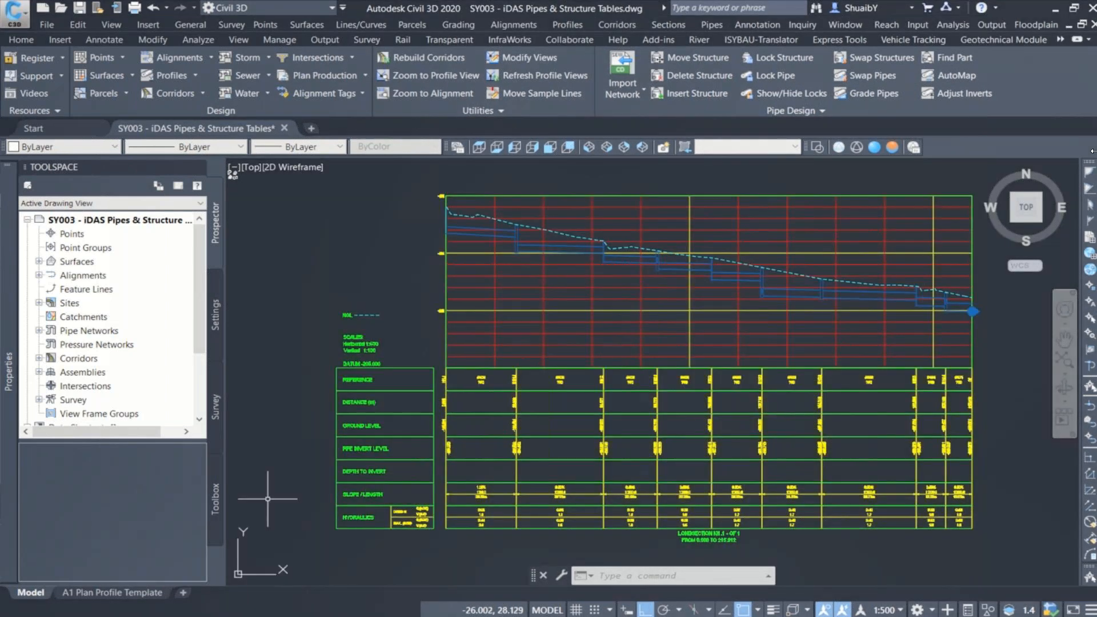
text(1)
key(Return)
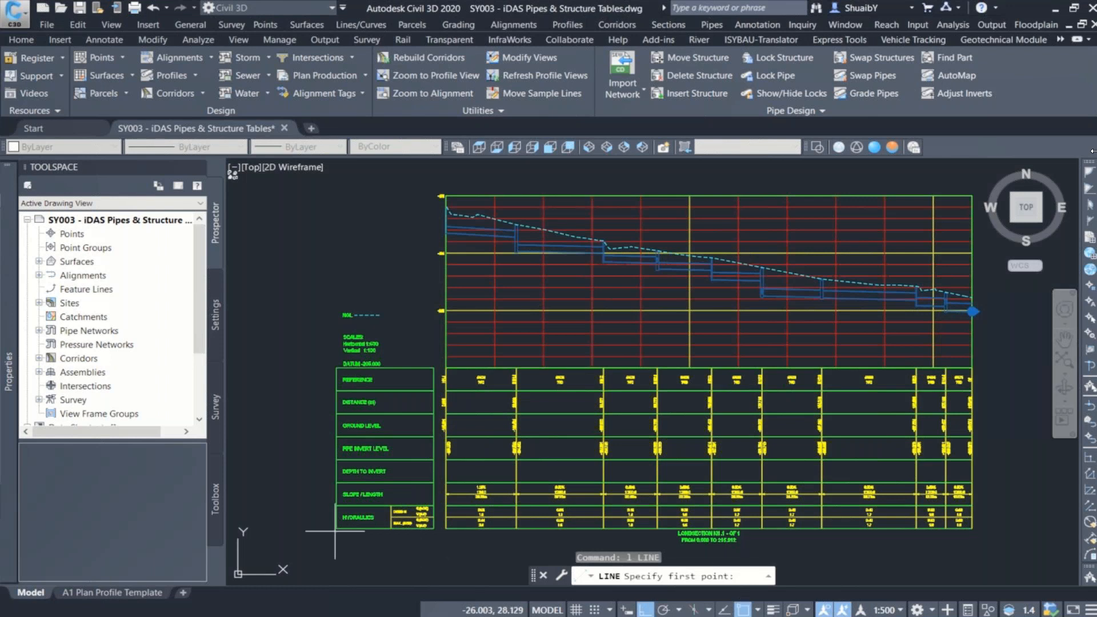
scroll(335, 529, up, 6)
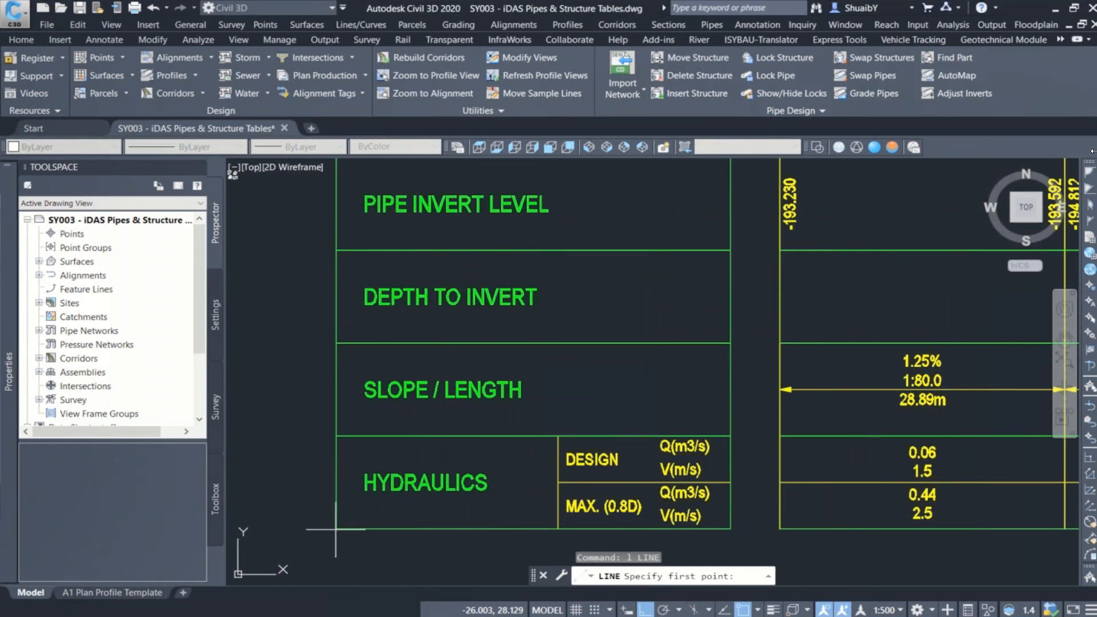
click(335, 528)
scroll(325, 506, down, 6)
scroll(321, 494, down, 4)
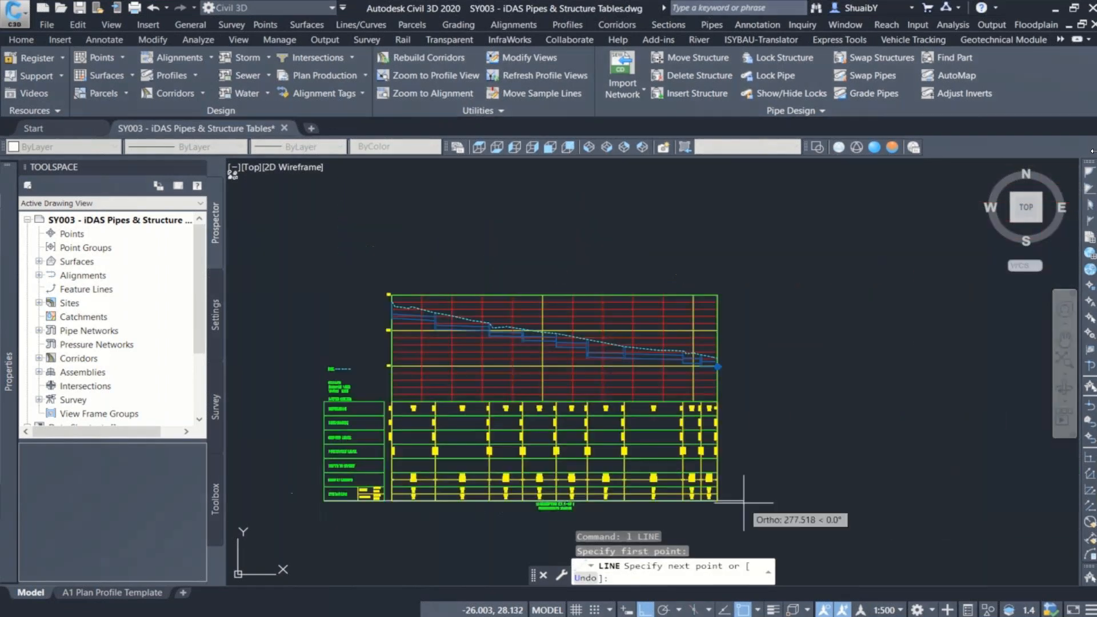
scroll(743, 502, up, 8)
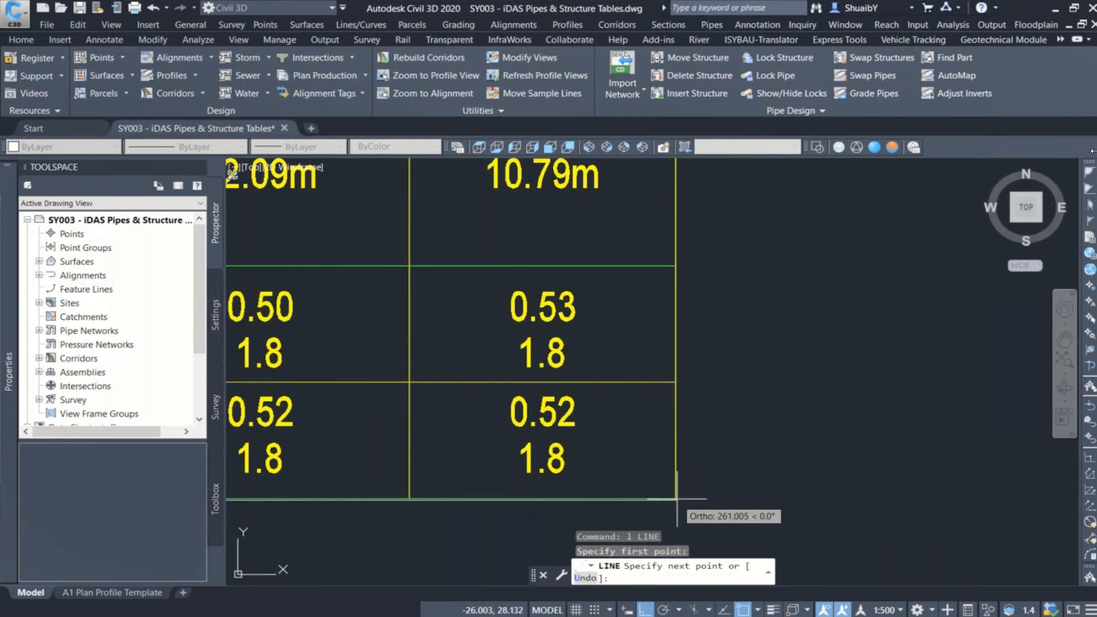
key(Escape)
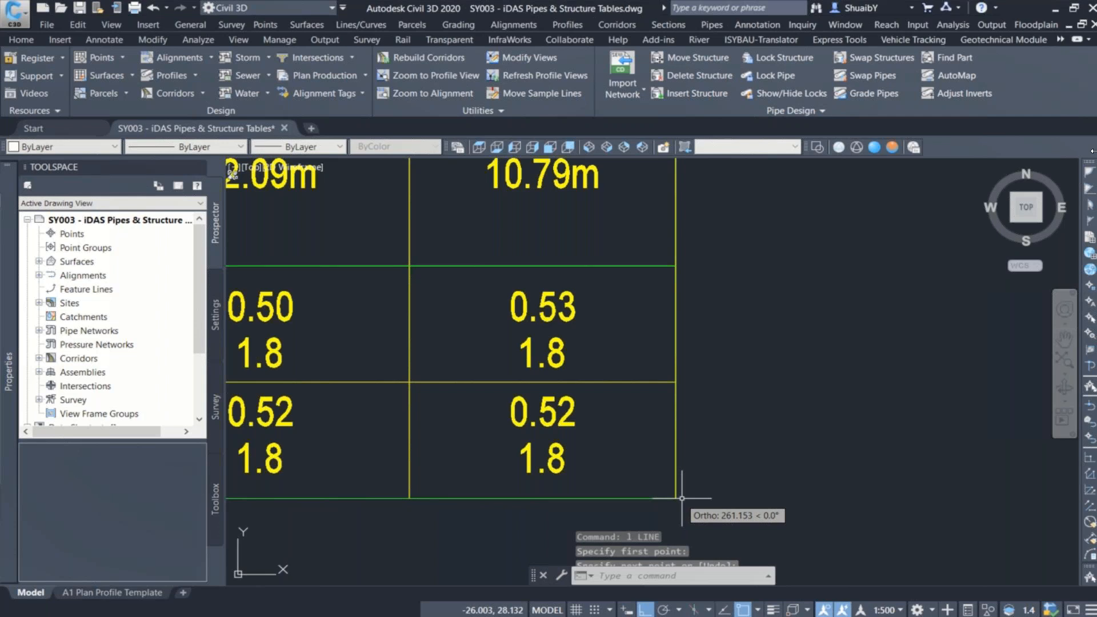
Step: Measure the same long section's height with a temporary line from the grid's upper corner down to the bottom of its data bands
scroll(759, 433, down, 5)
scroll(550, 295, down, 8)
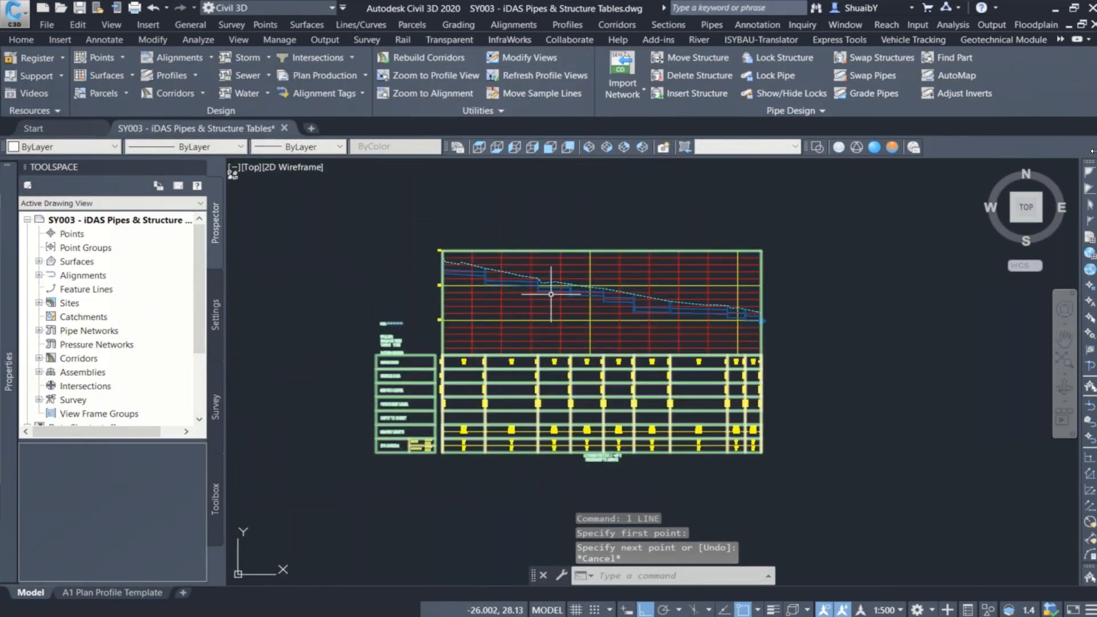
middle_drag(550, 295, 552, 330)
text(l)
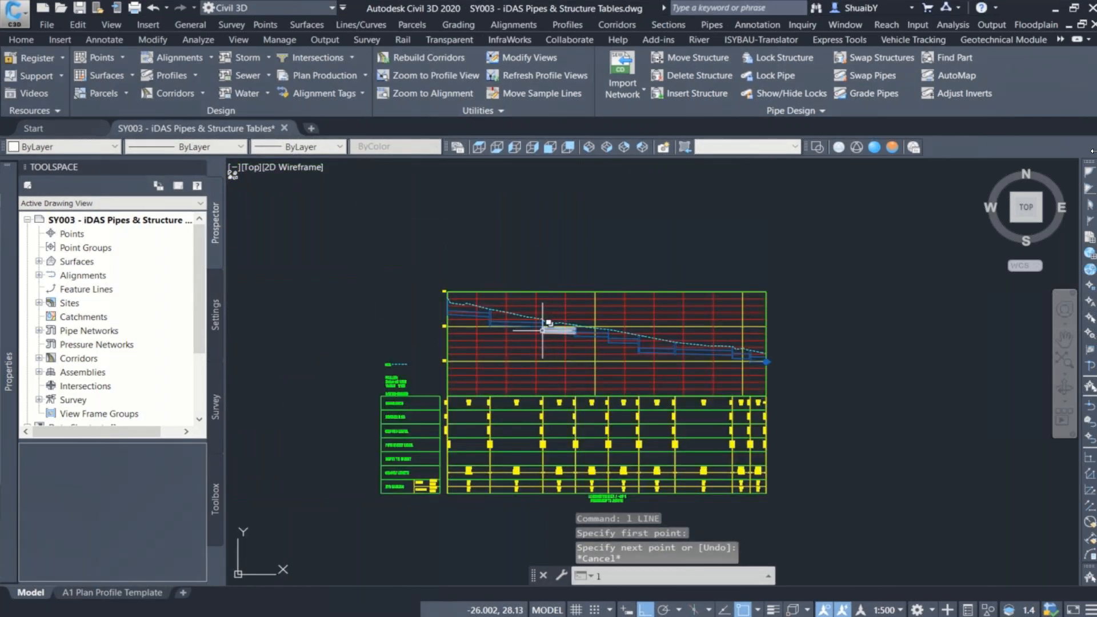
key(Return)
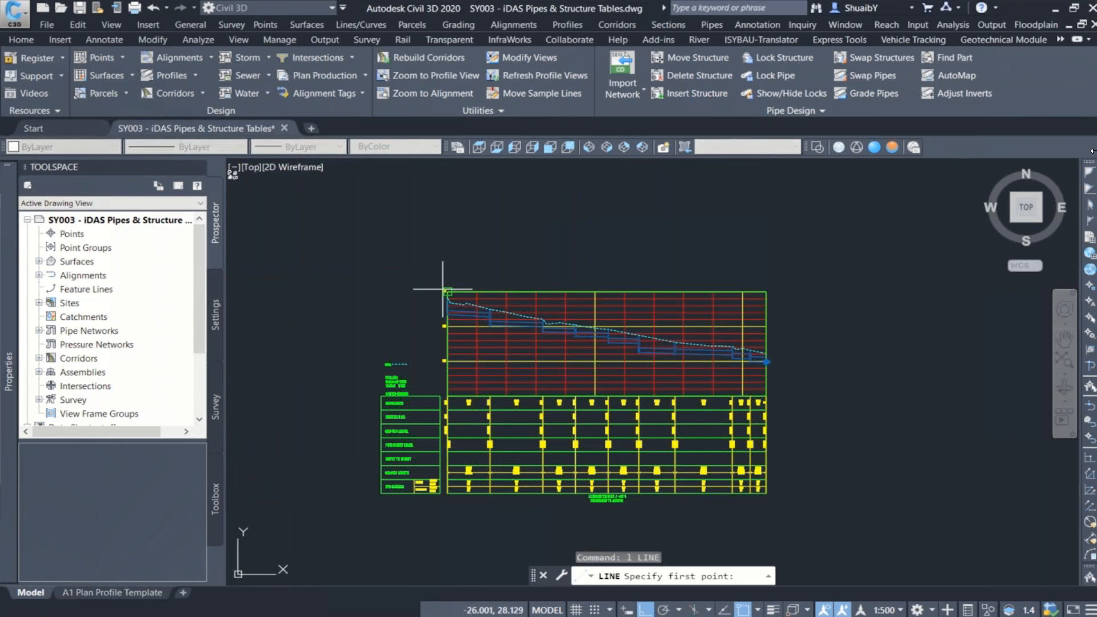
click(447, 292)
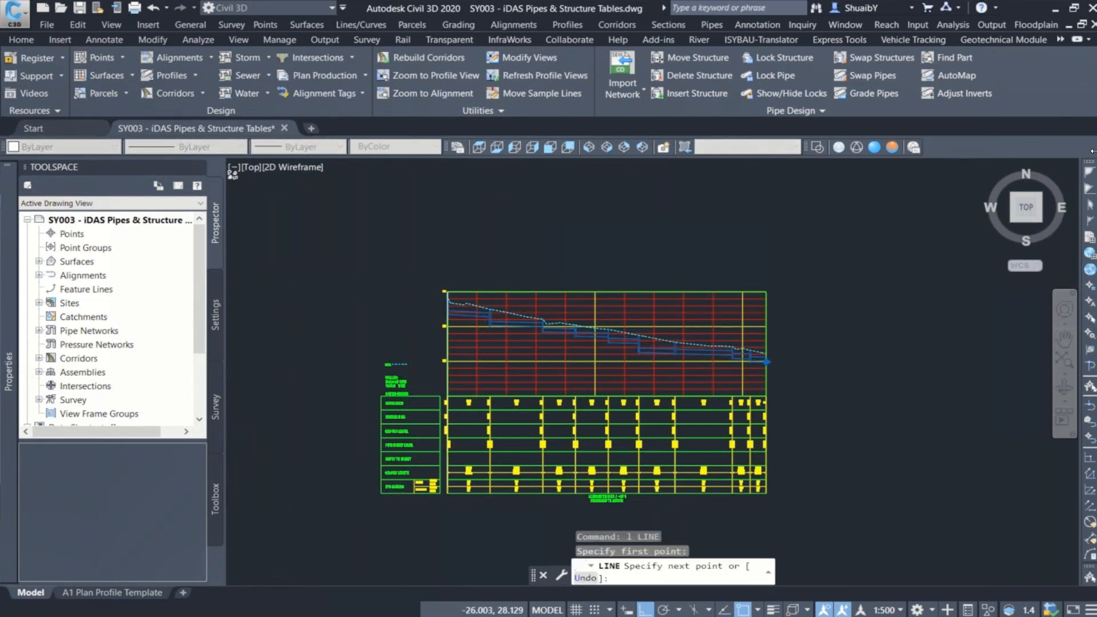
scroll(423, 495, up, 5)
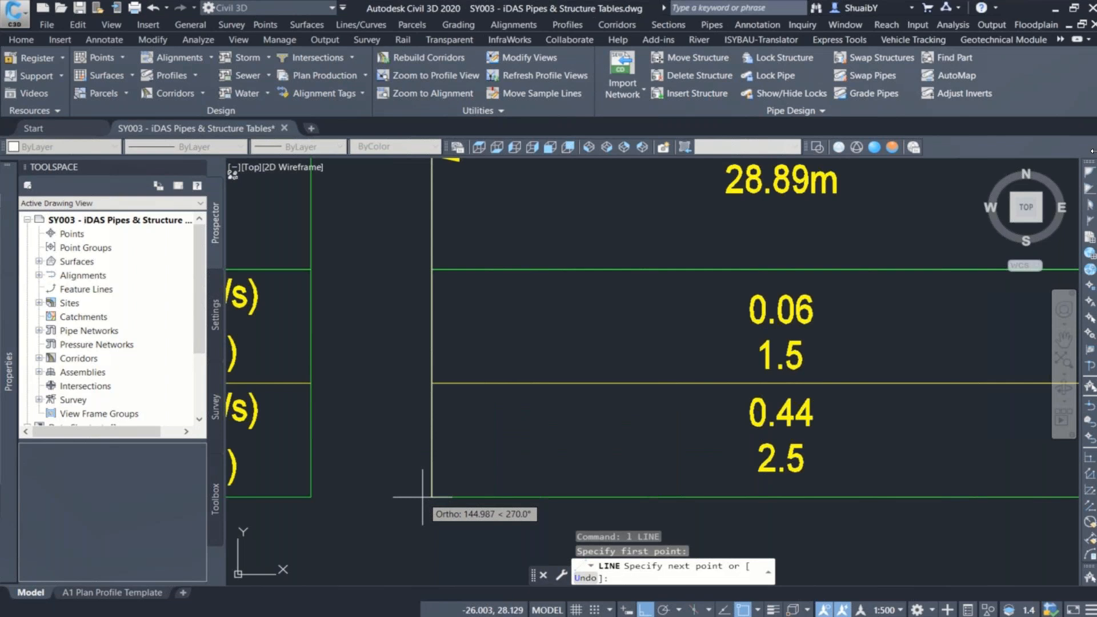
scroll(423, 496, up, 2)
scroll(423, 496, down, 3)
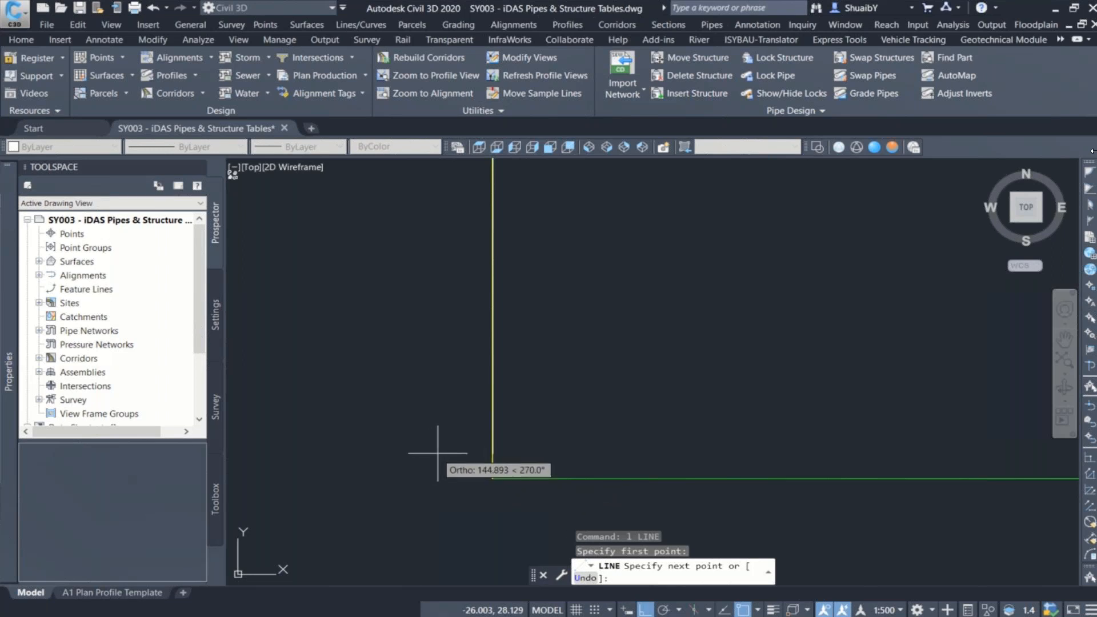
key(Escape)
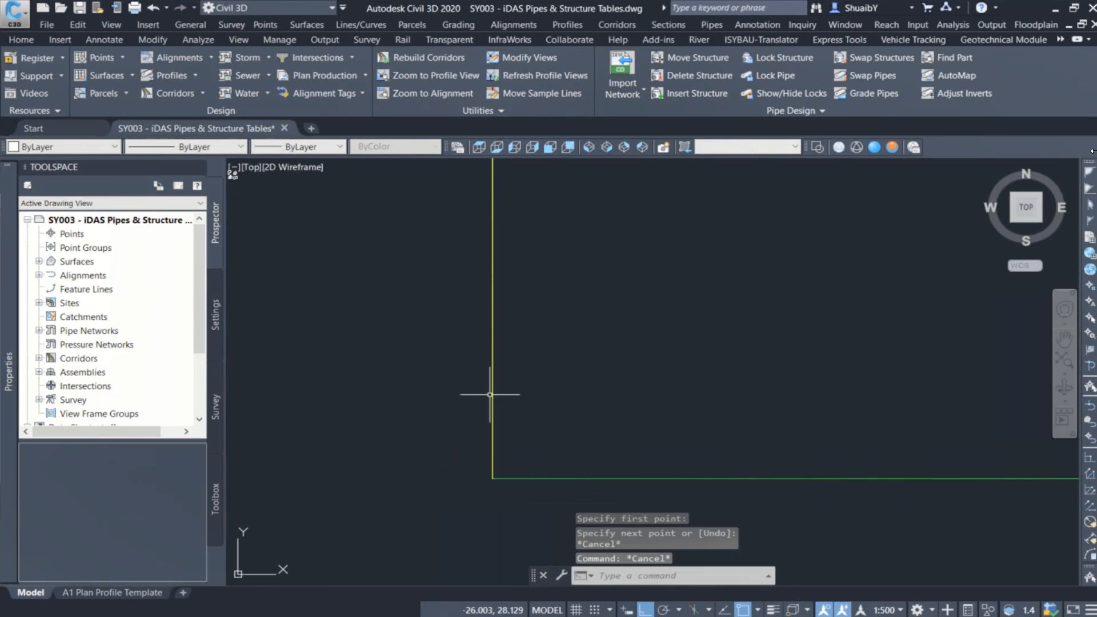
scroll(489, 394, down, 10)
middle_drag(494, 398, 481, 448)
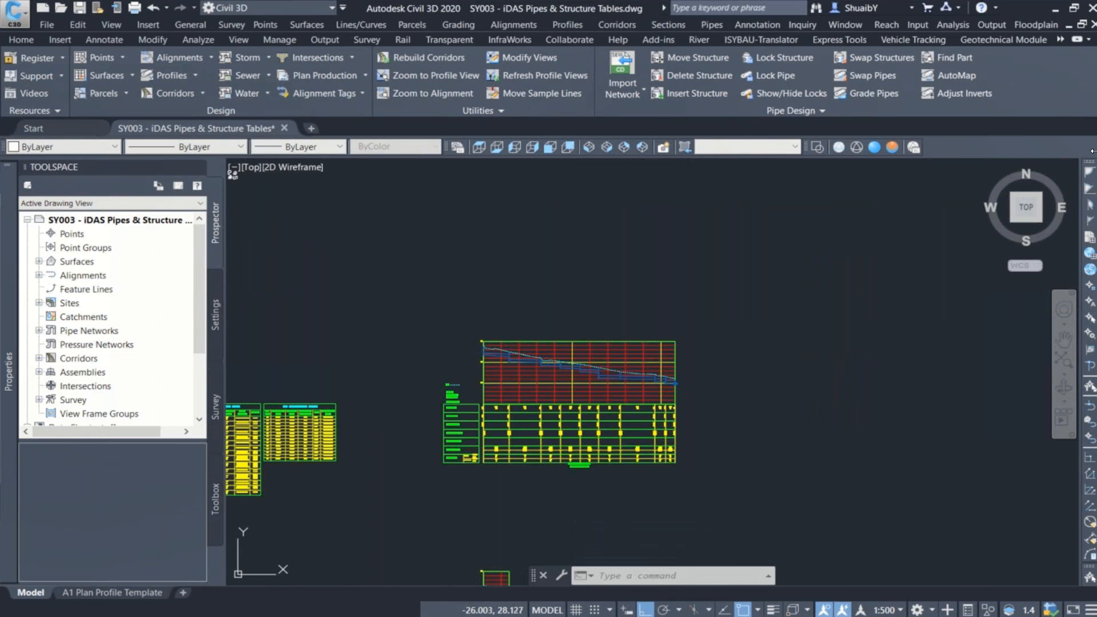
Step: Switch to the A1 Plan Profile Template layout and draw a 261 mm horizontal reference line from the viewport's lower-left corner
click(109, 593)
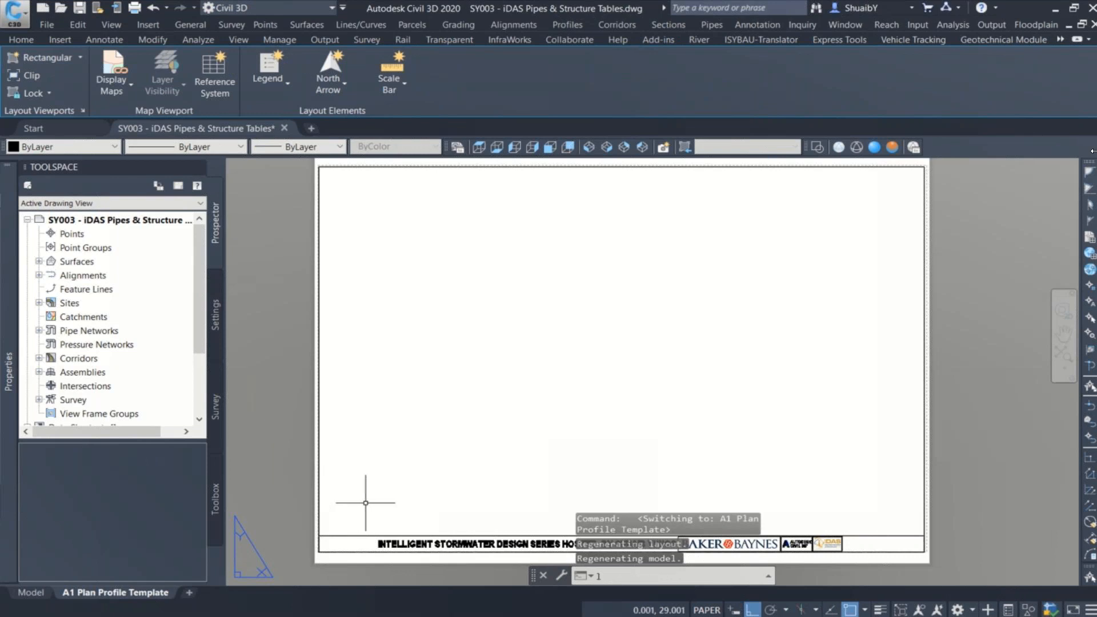
text(l)
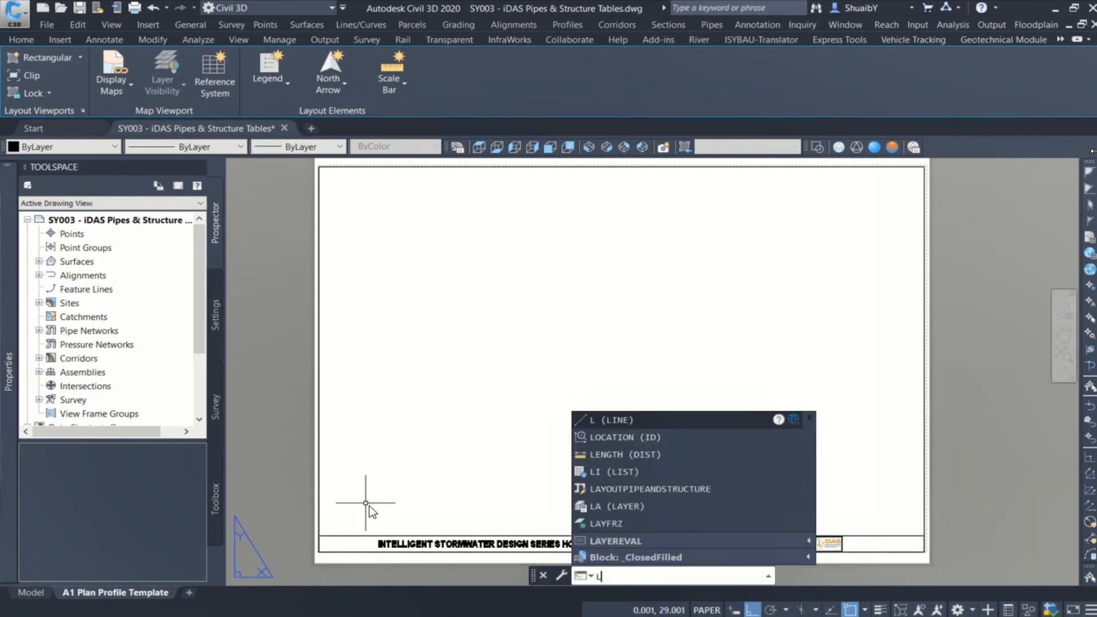
key(Return)
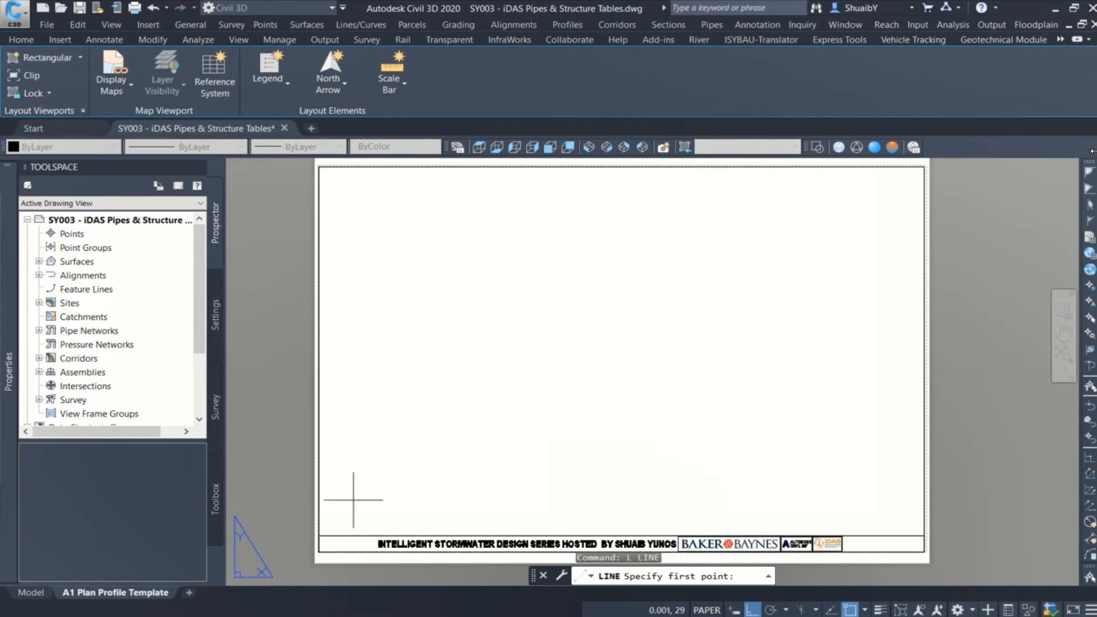
click(319, 535)
text(261)
key(Return)
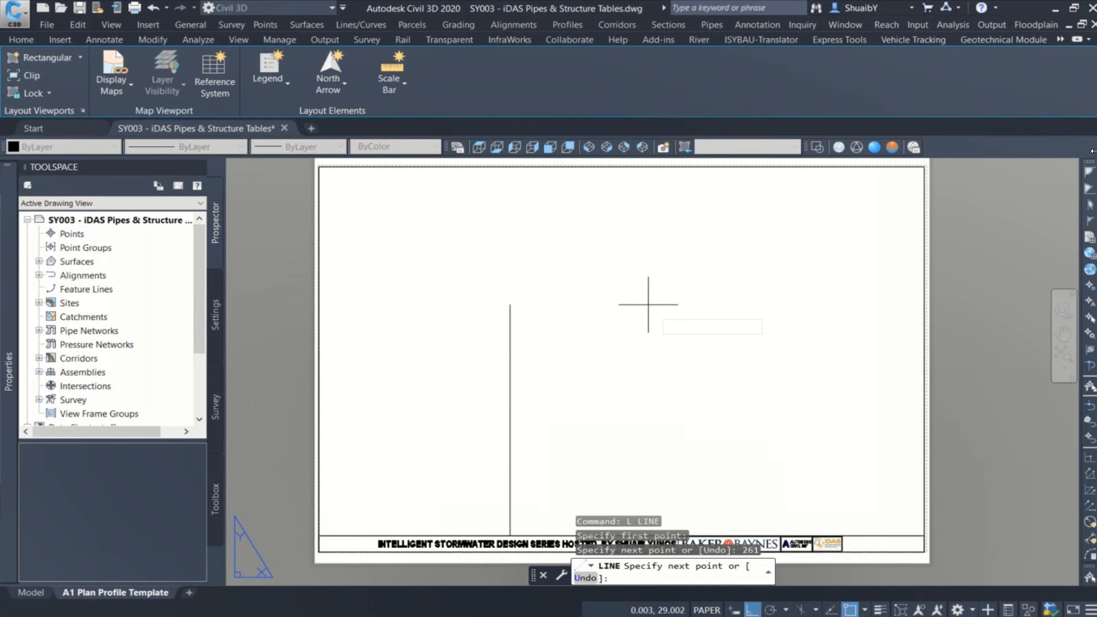
key(Escape)
click(372, 536)
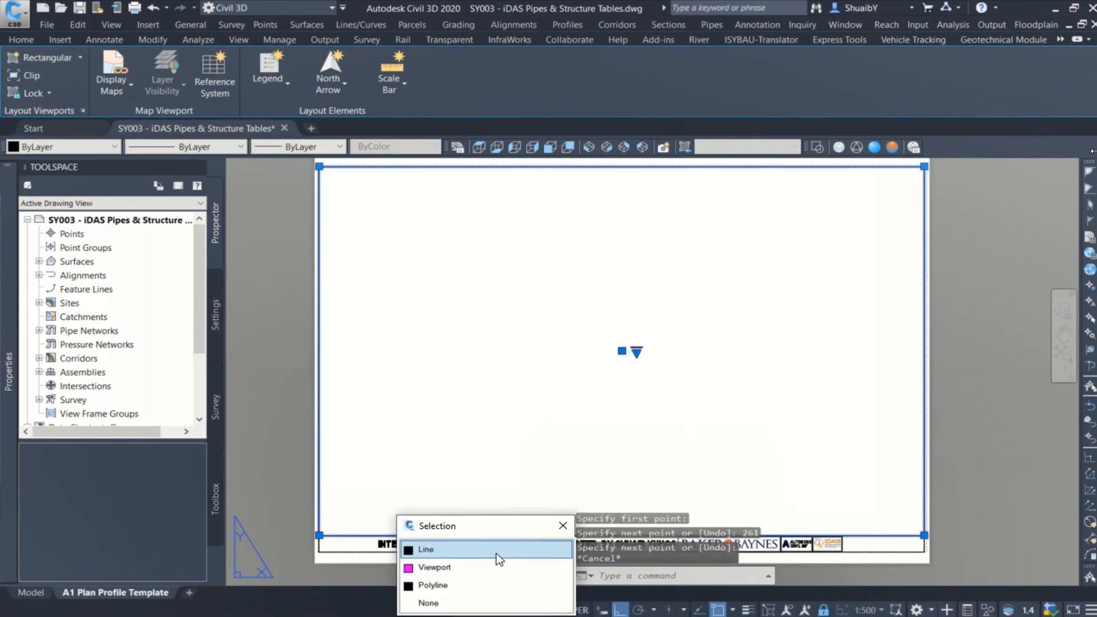
click(496, 553)
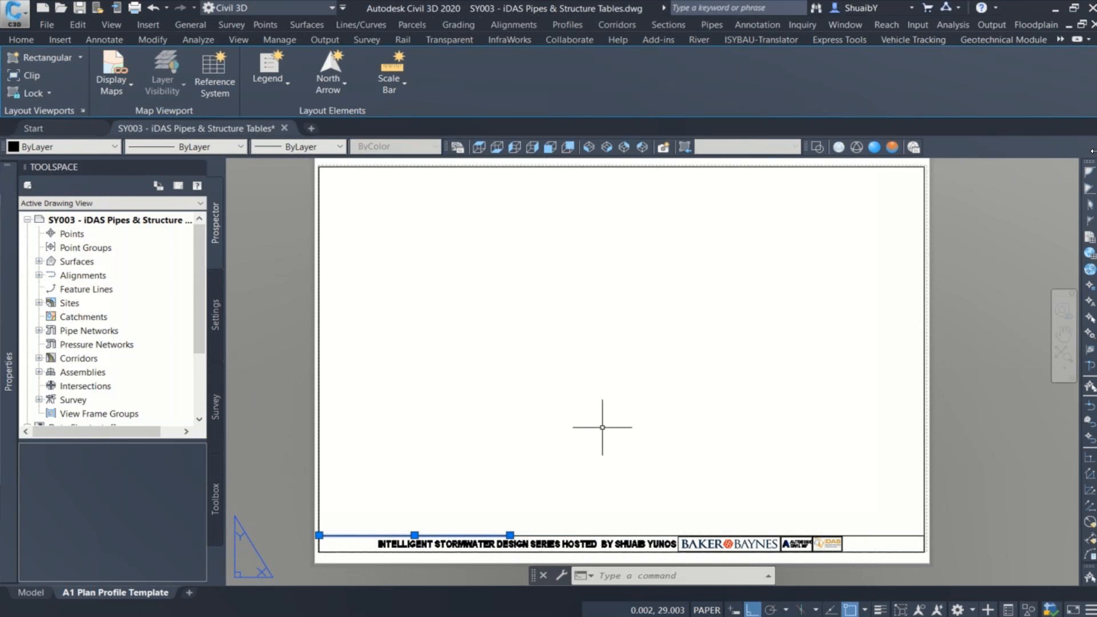
key(Escape)
key(Escape)
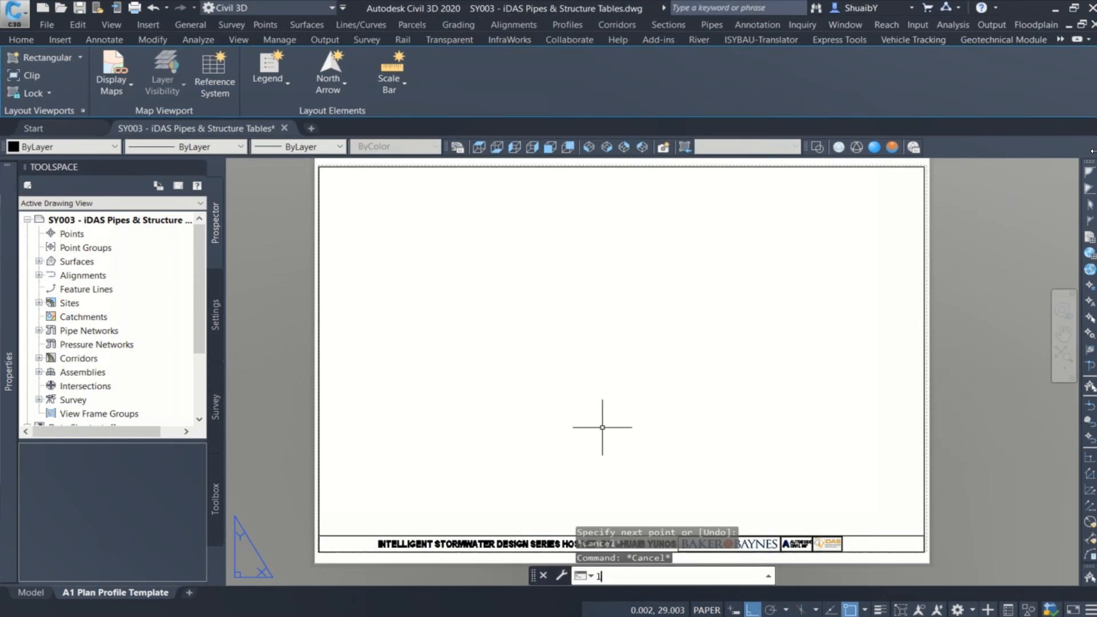
Step: Draw a vertical reference line 292 mm long upward from the viewport's lower-right corner
text(l)
key(Return)
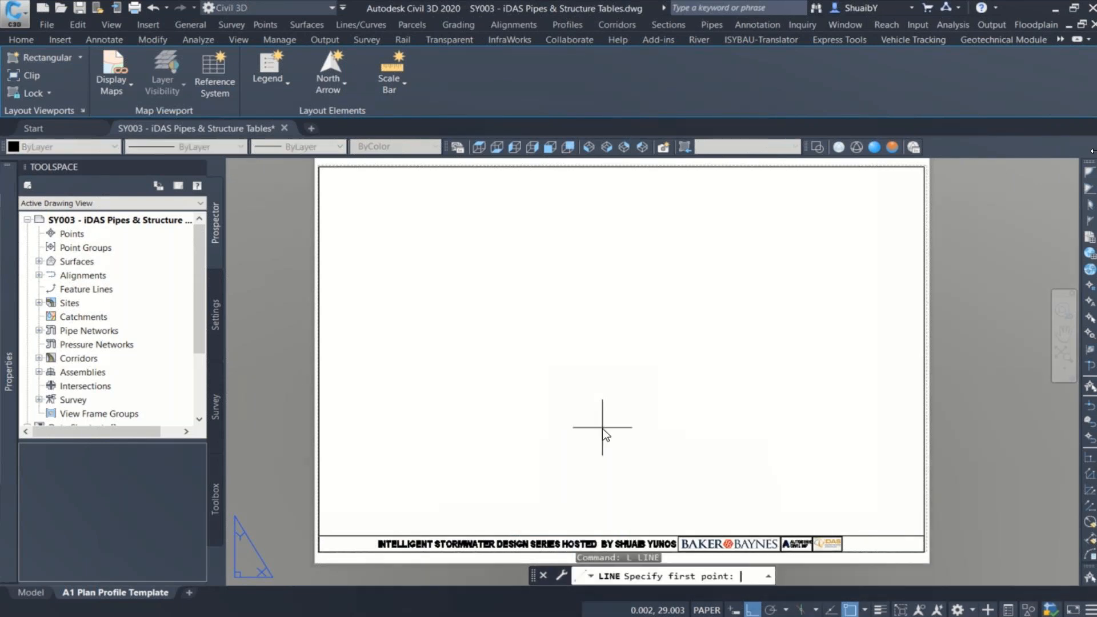
click(931, 490)
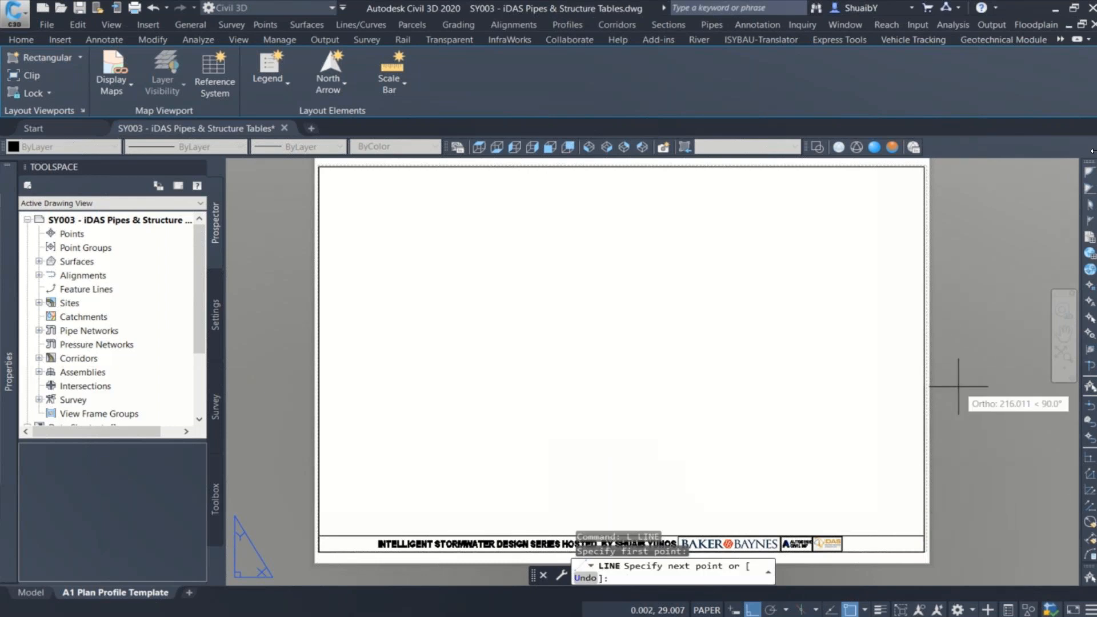
text(292)
key(Return)
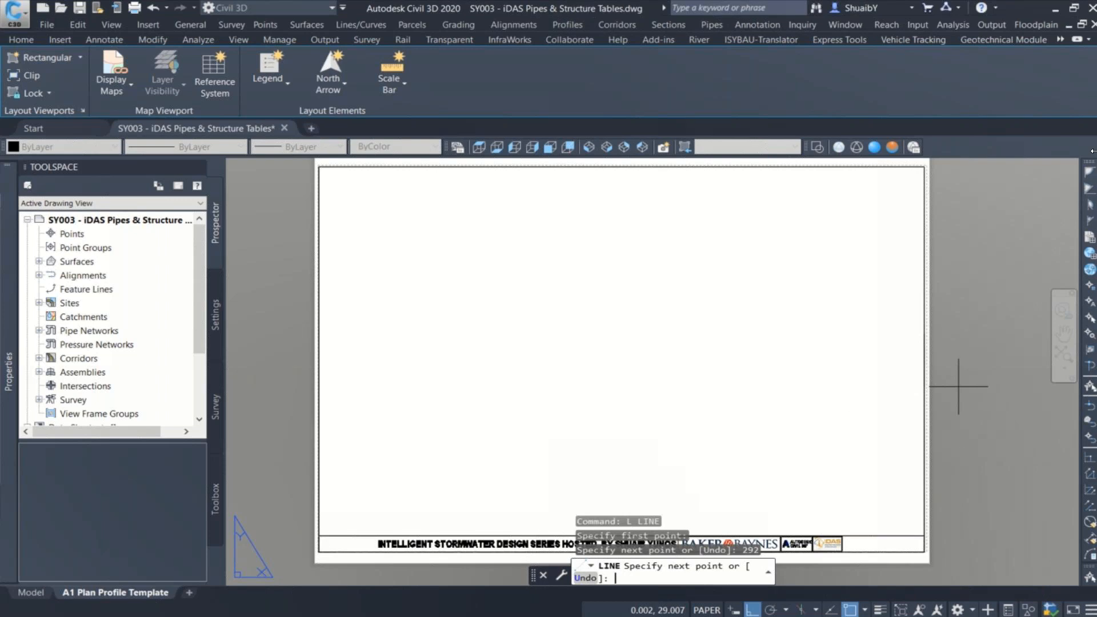
key(Return)
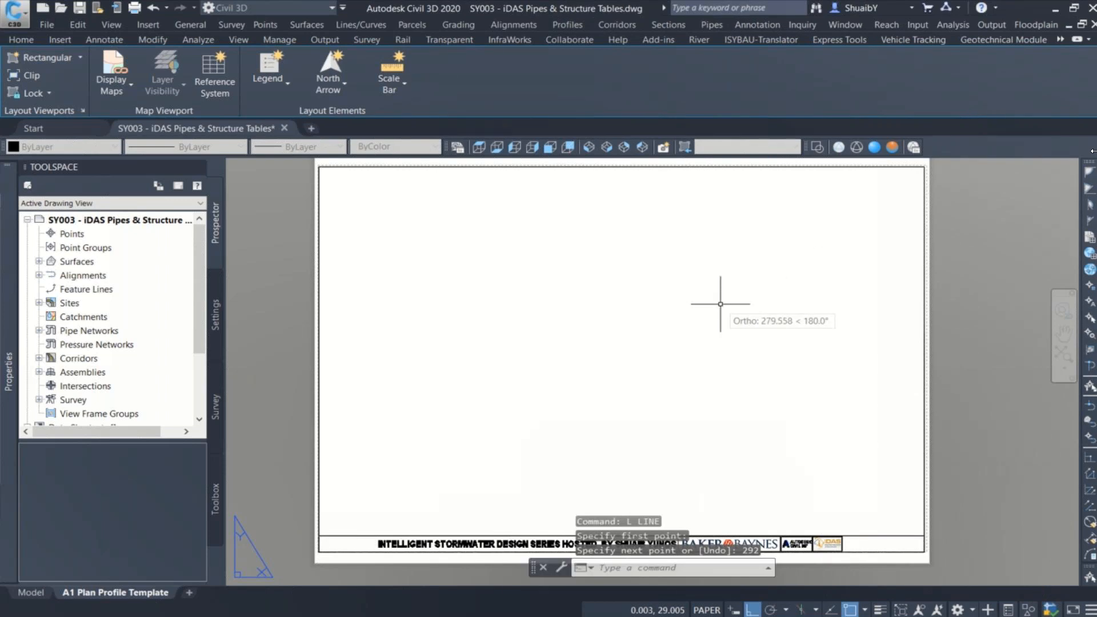
key(Escape)
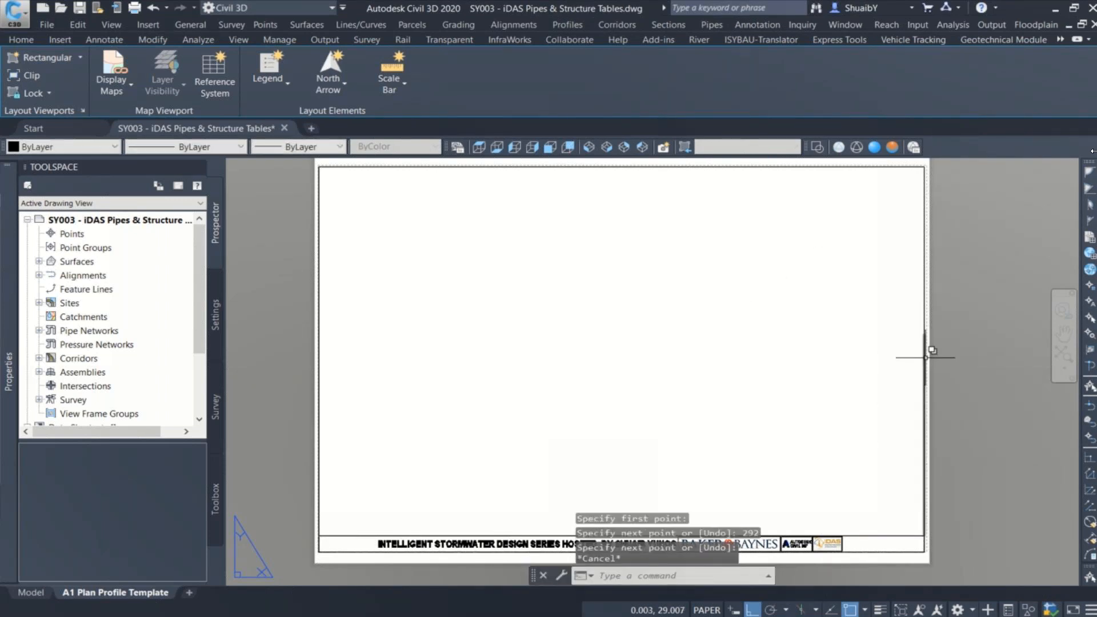
Step: Stretch the viewport's upper edge down to the upper end of the 292 mm reference line
click(658, 166)
click(737, 218)
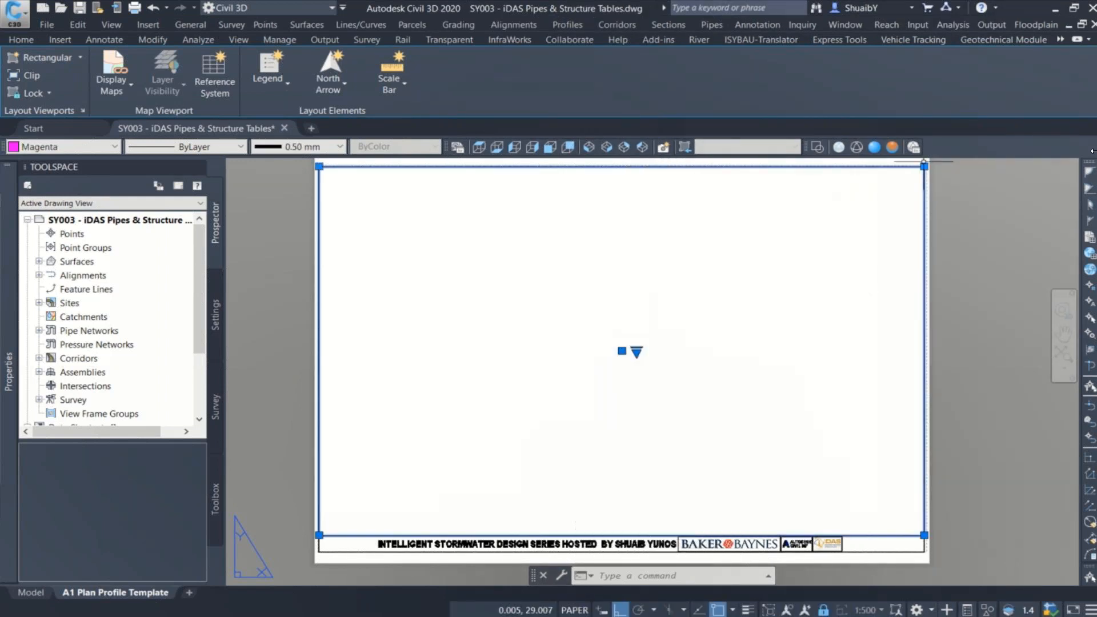
click(924, 166)
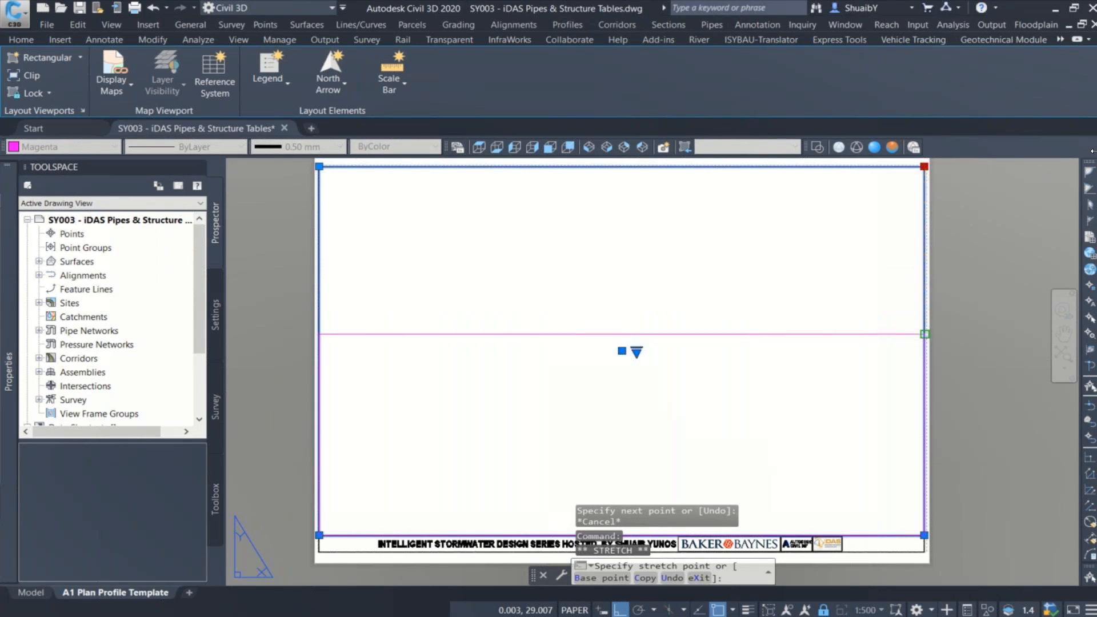
click(924, 334)
key(Escape)
Step: Copy the shortened viewport straight up from its lower-right corner so the copy sits on the original's upper edge
click(763, 340)
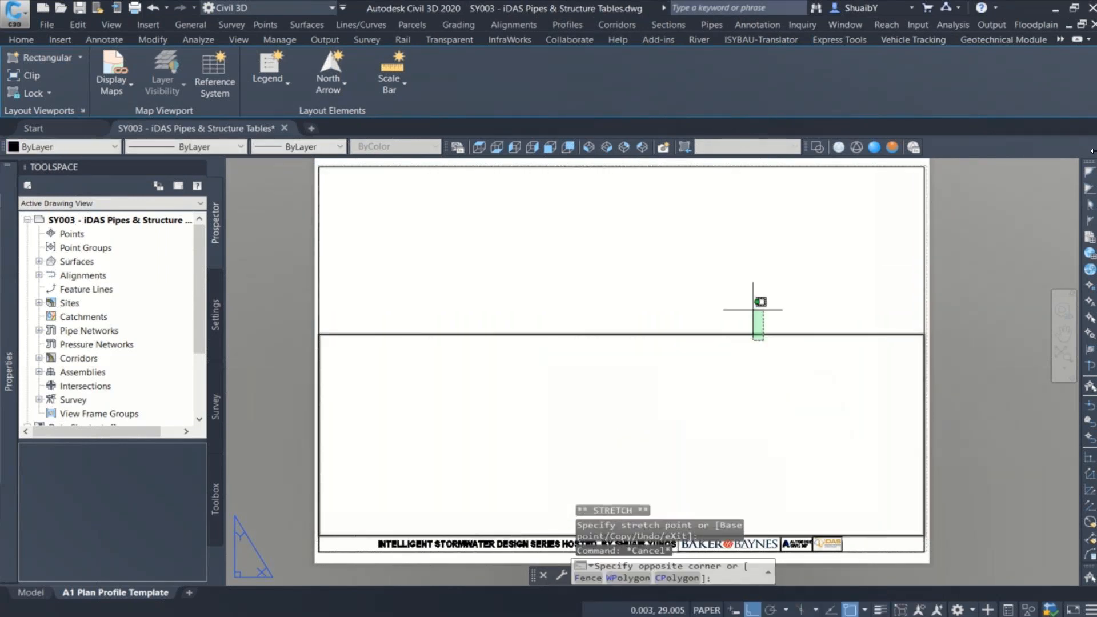
click(760, 302)
text(z)
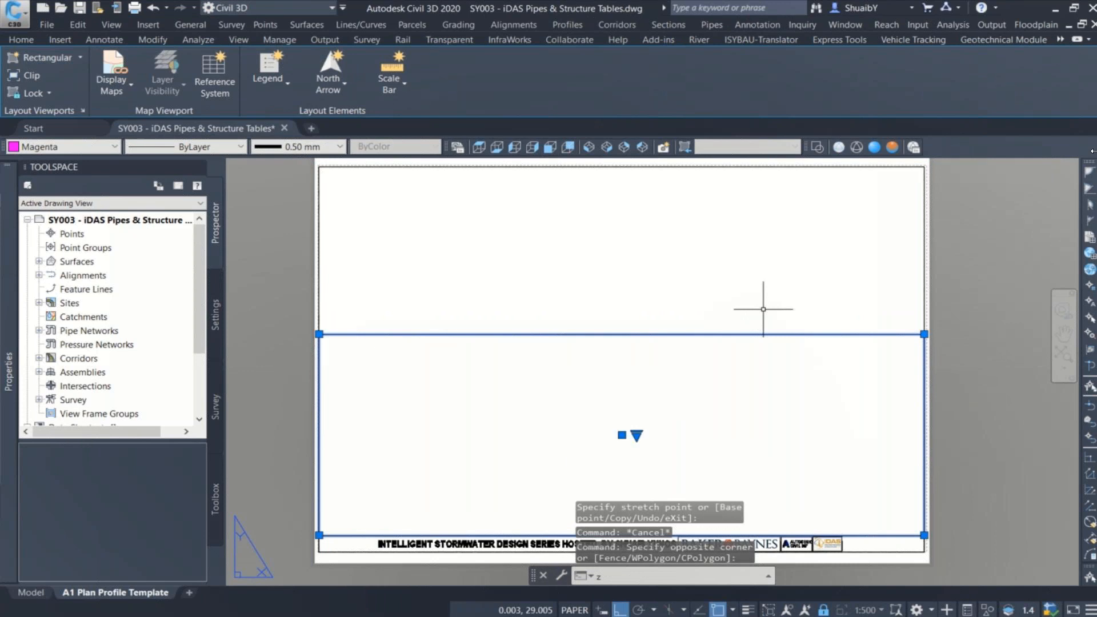
key(BackSpace)
text(co)
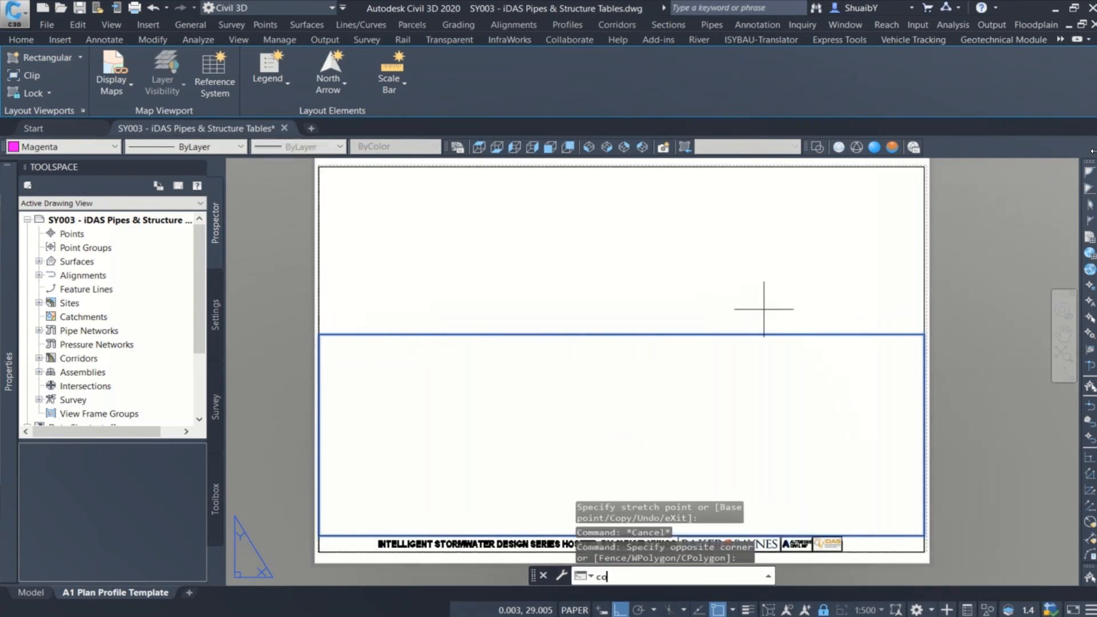
key(Return)
click(925, 535)
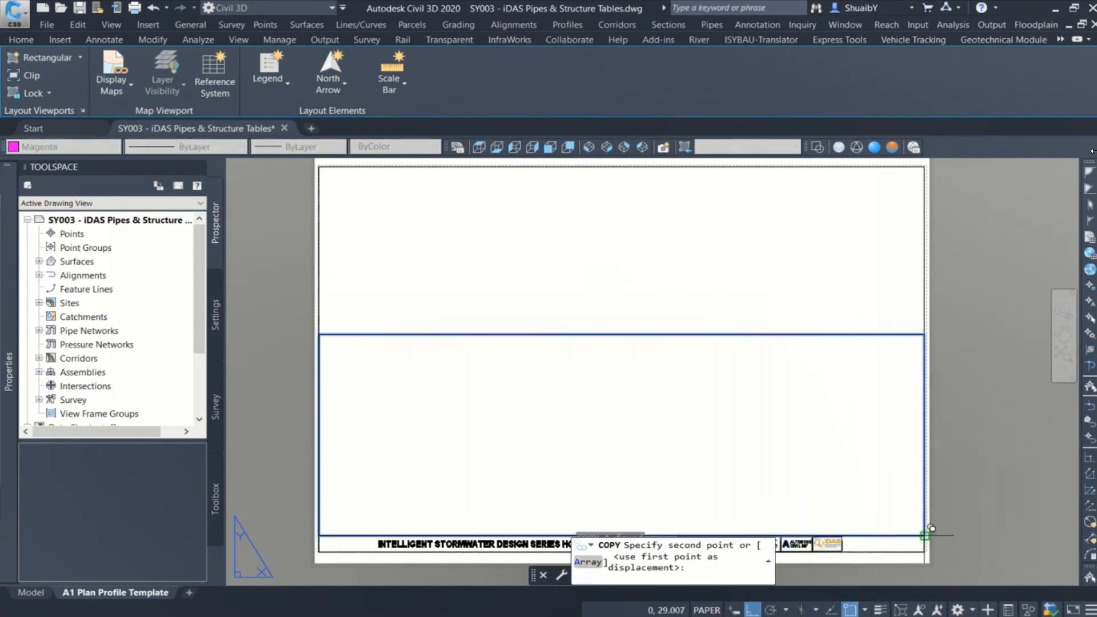
click(928, 321)
scroll(865, 353, down, 2)
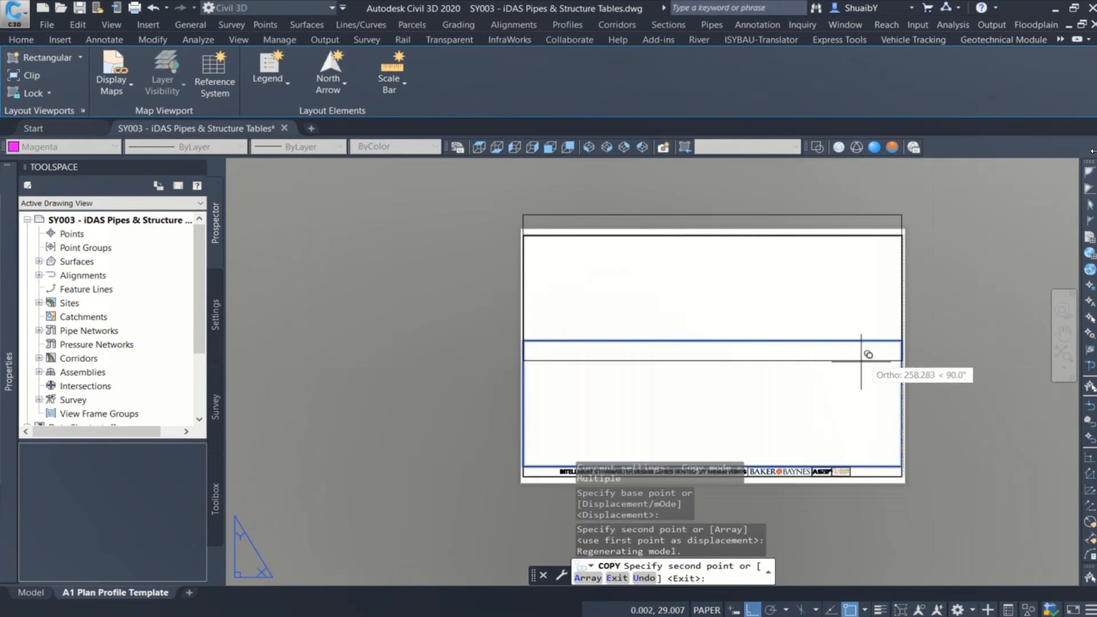
key(Escape)
Step: Stretch the copied viewport's upper edge down to the sheet's upper border line
click(802, 206)
click(796, 221)
scroll(905, 214, up, 2)
click(905, 212)
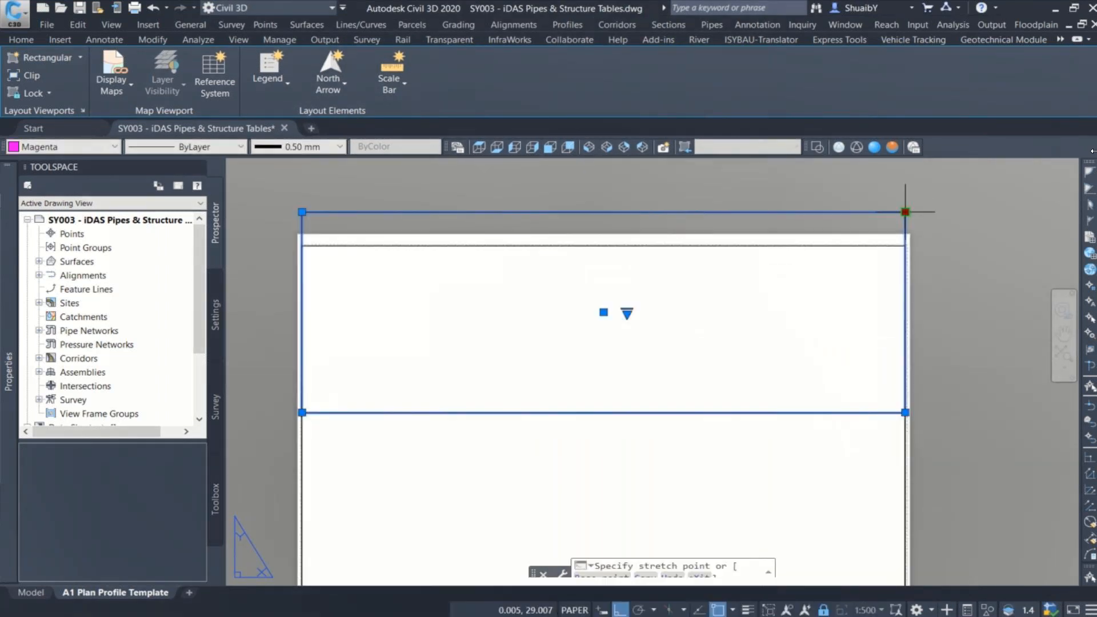
click(905, 245)
key(Escape)
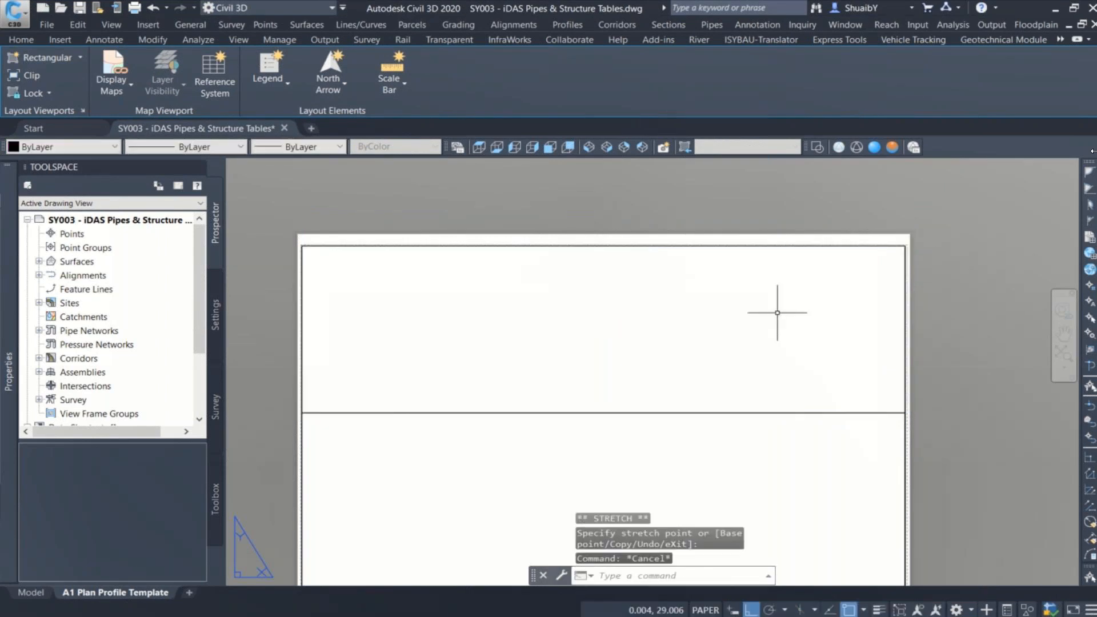
scroll(779, 309, down, 3)
middle_drag(773, 289, 729, 326)
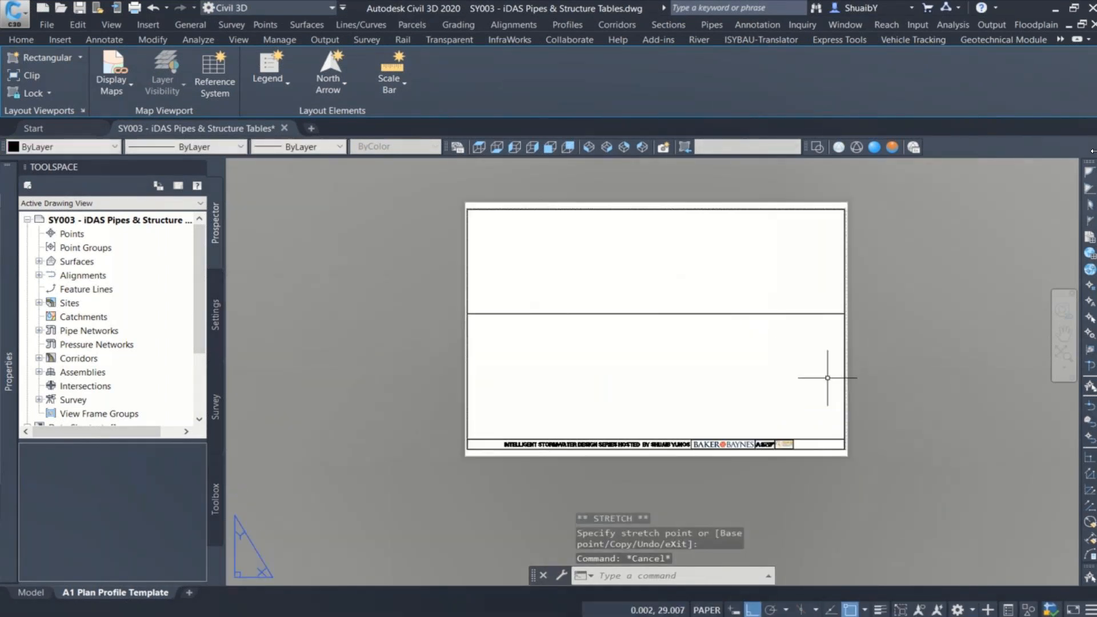
Step: Erase the horizontal and vertical reference lines from the layout
click(844, 365)
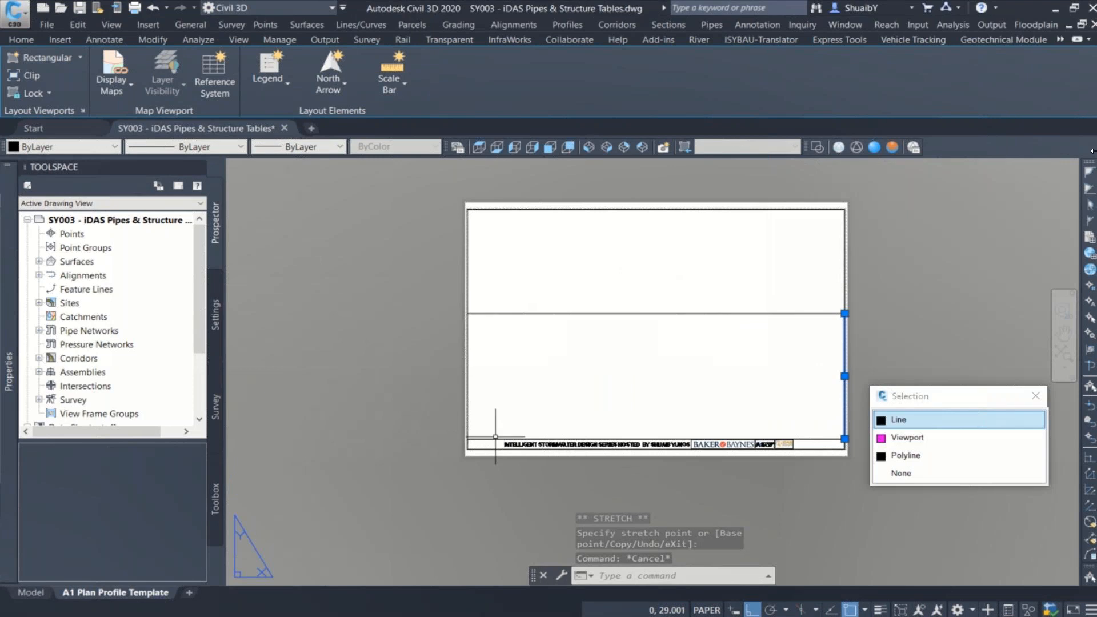
click(492, 438)
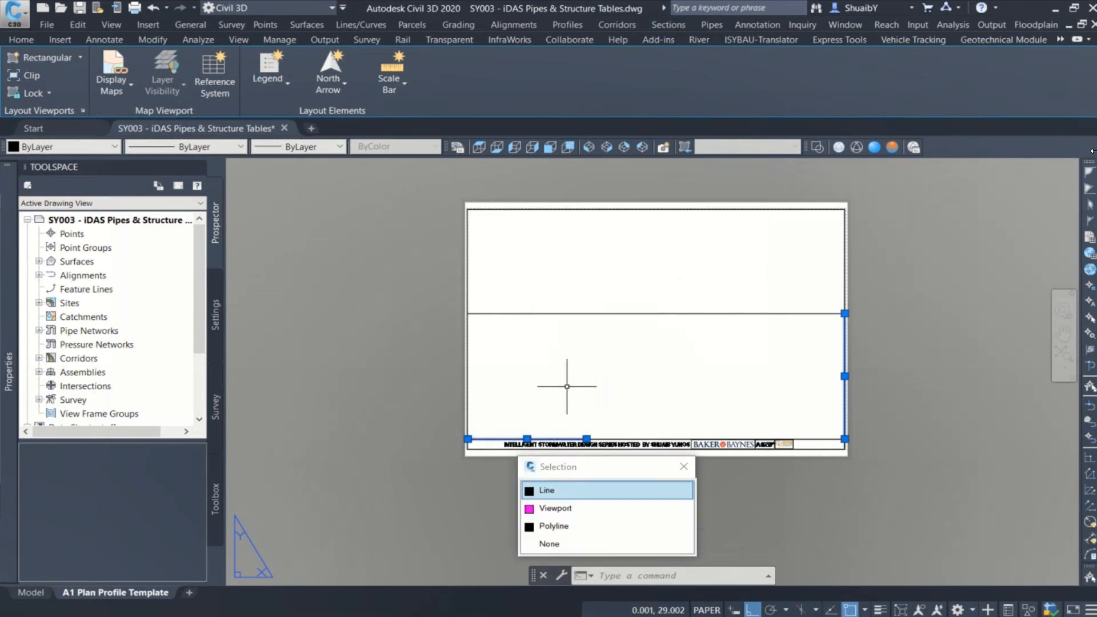
key(Escape)
key(Delete)
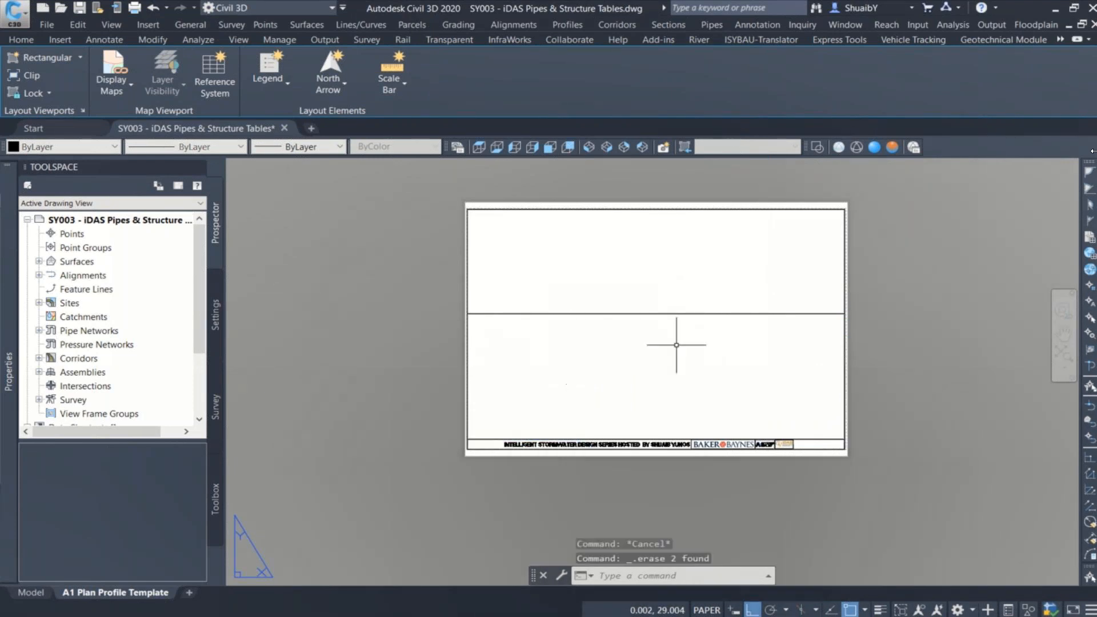
scroll(655, 350, up, 2)
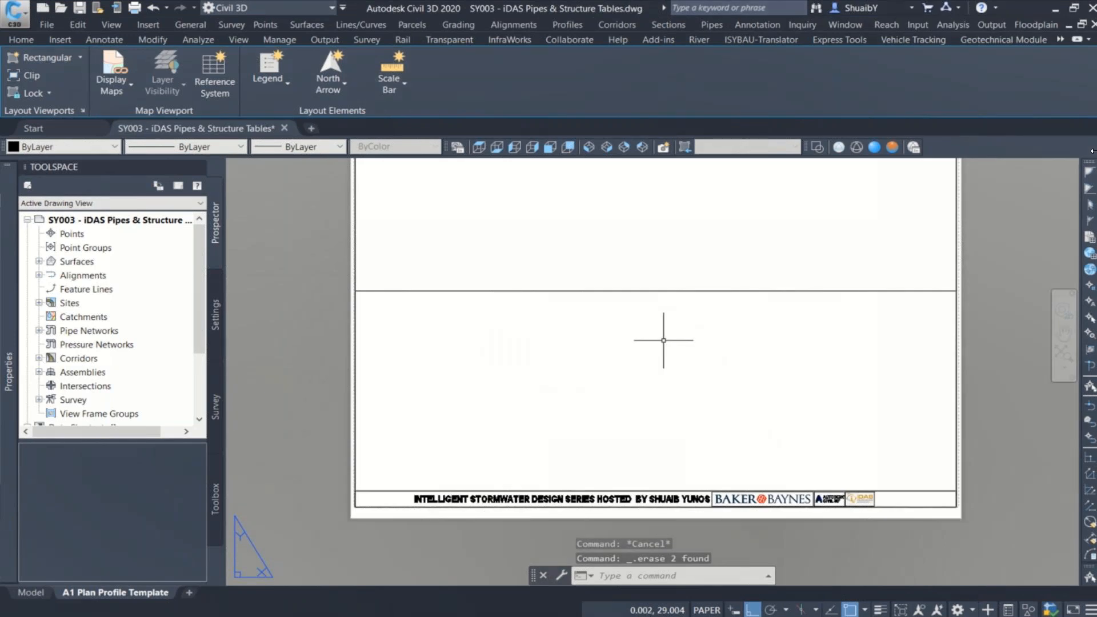
click(634, 254)
click(530, 390)
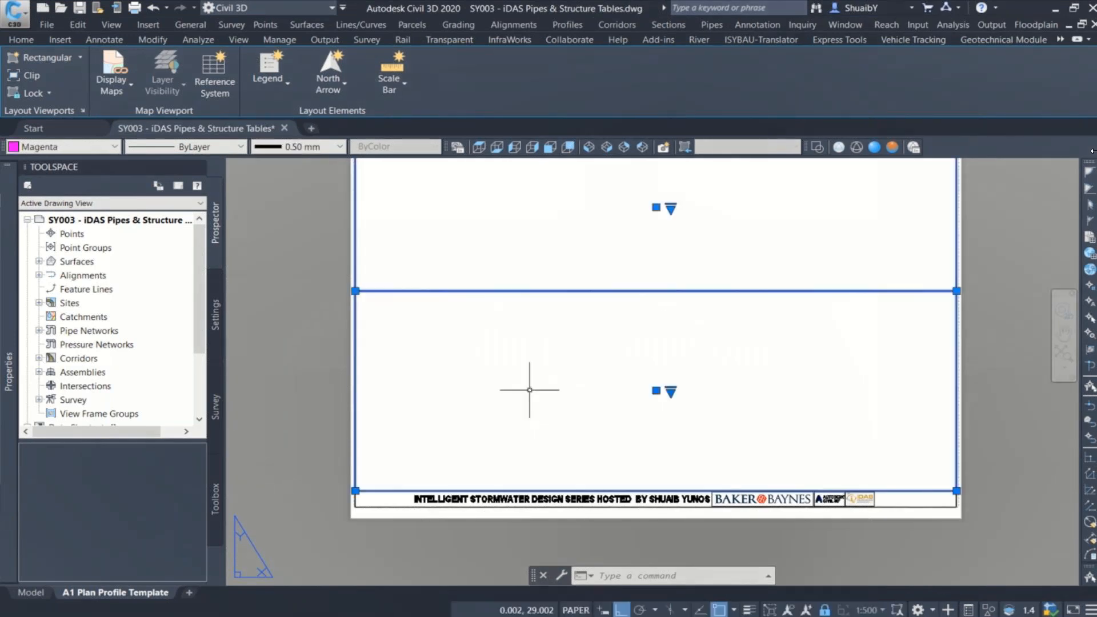
key(Escape)
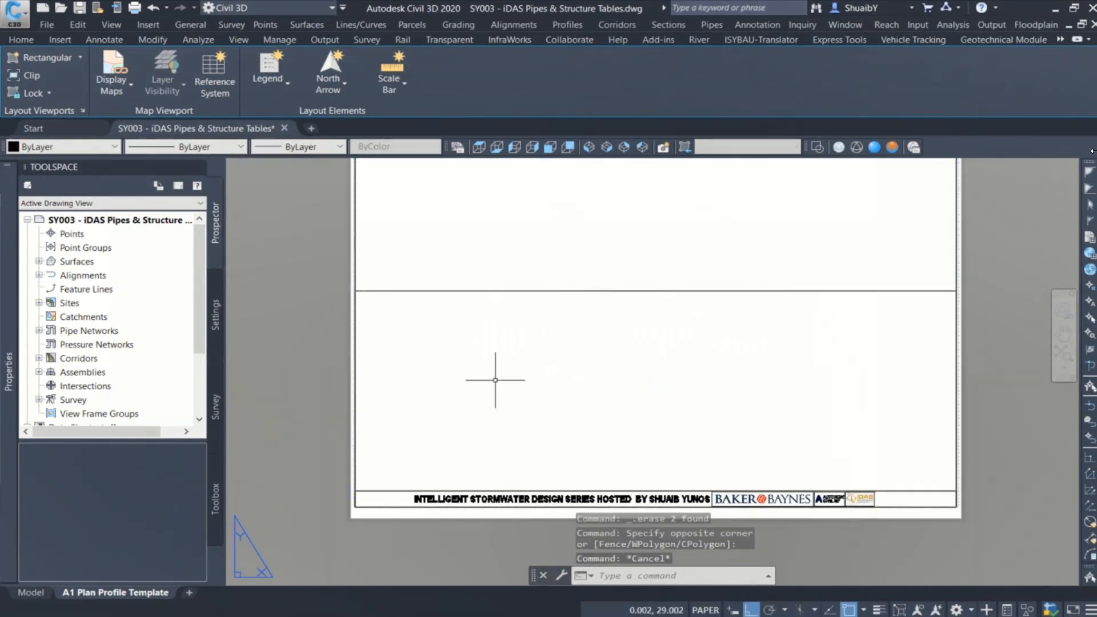
Step: Select the lower viewport on the sheet and set its Viewport Type to Profile
click(354, 367)
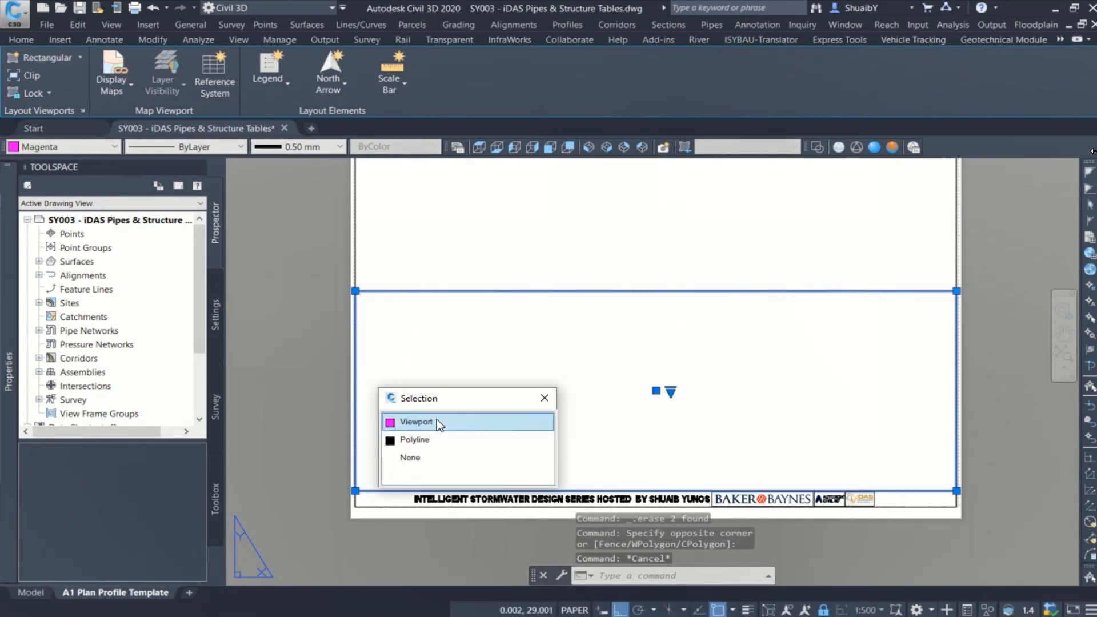
mouse_move(13, 320)
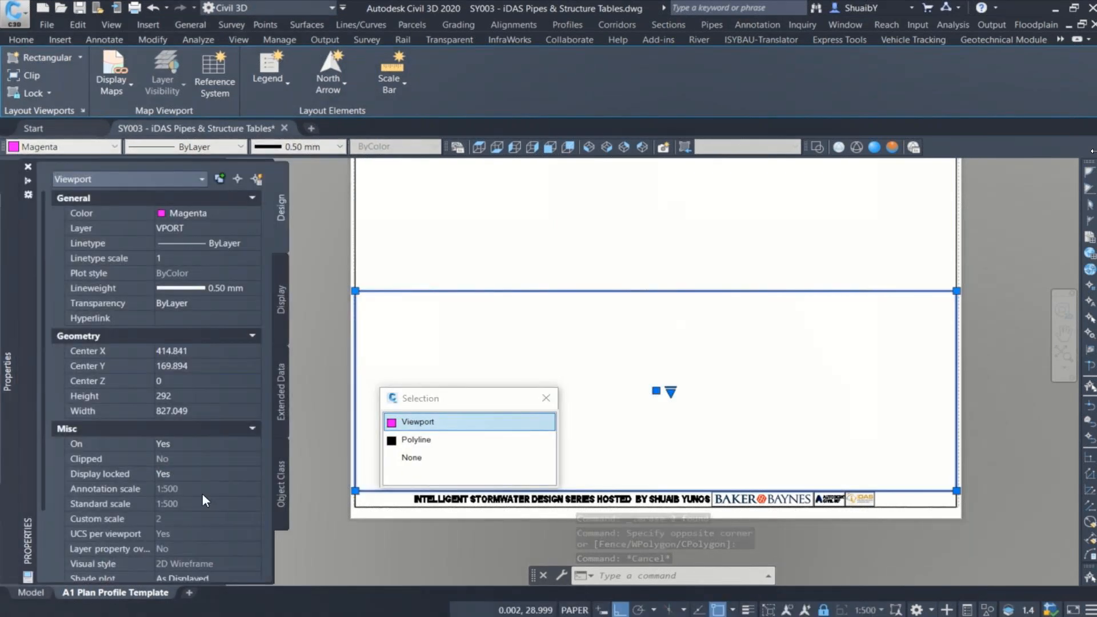
scroll(202, 495, down, 3)
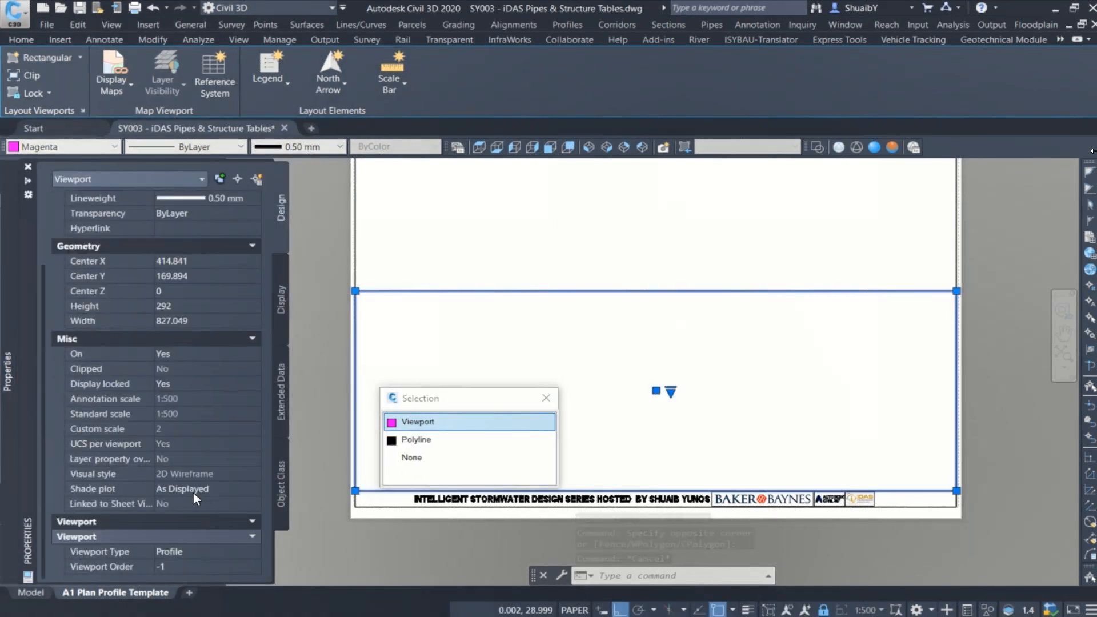
click(193, 551)
click(194, 552)
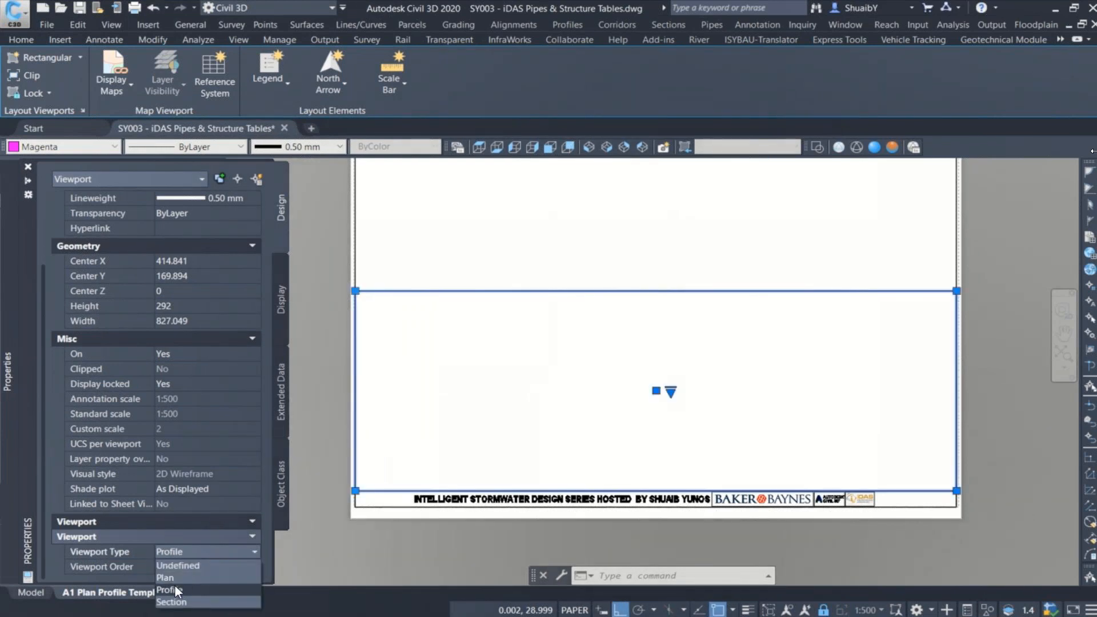
click(174, 585)
key(Escape)
key(Escape)
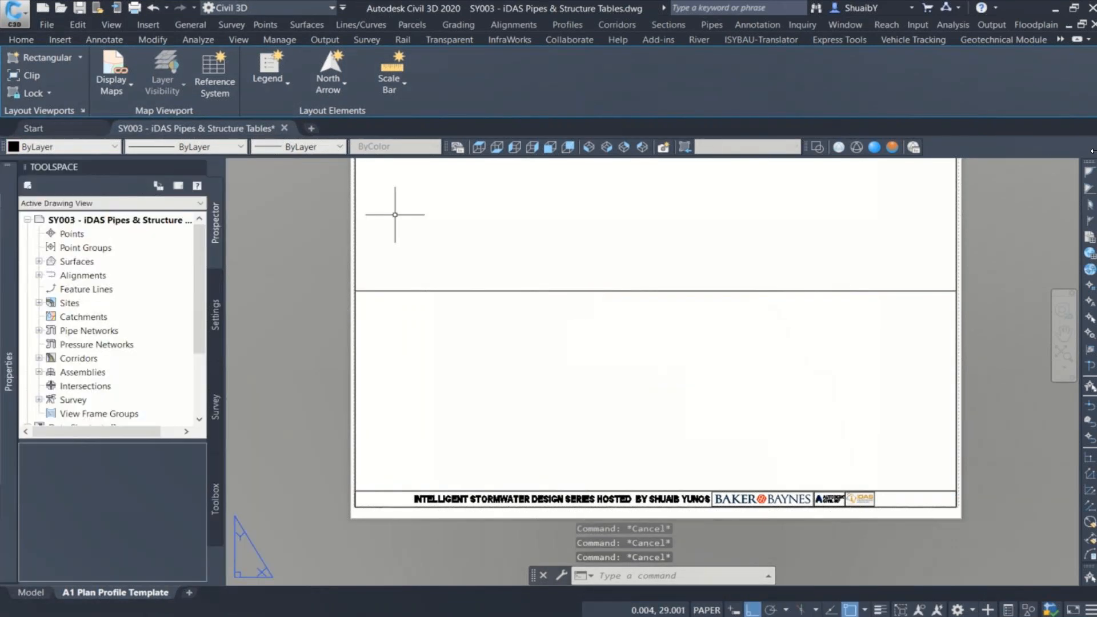
Step: Select the upper viewport on the sheet and set its Viewport Type to Plan
click(356, 216)
click(404, 246)
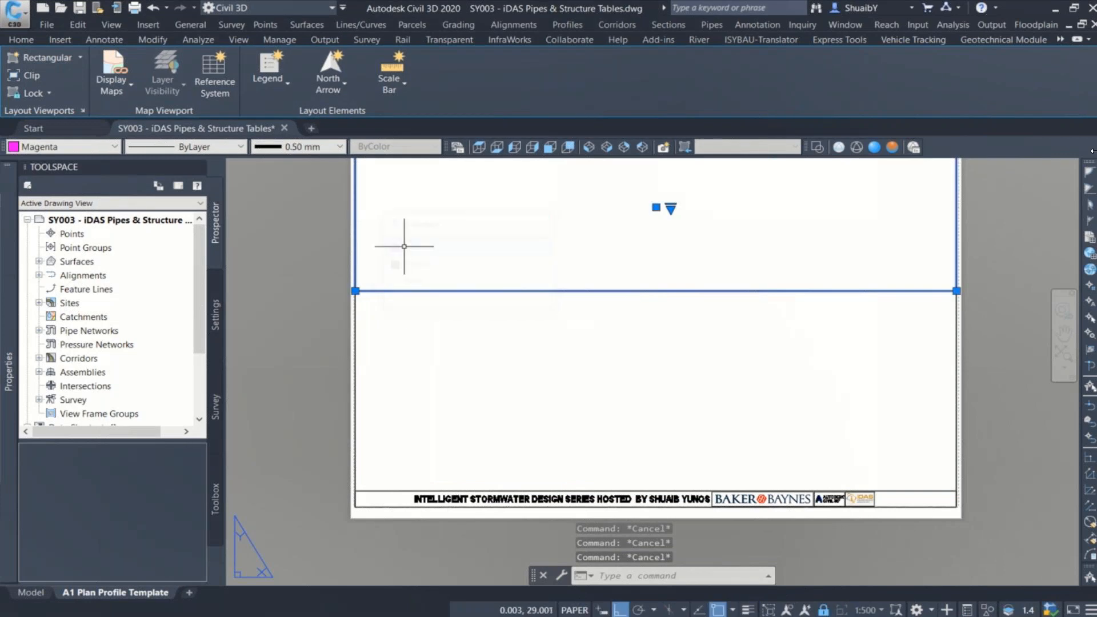
mouse_move(15, 354)
scroll(150, 499, down, 3)
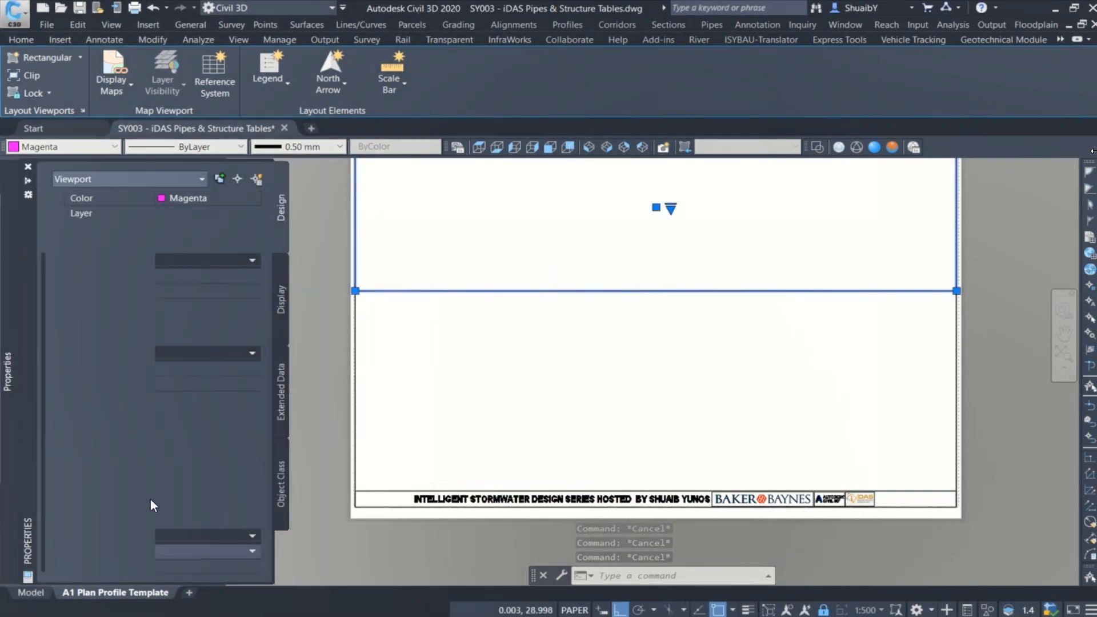
click(183, 546)
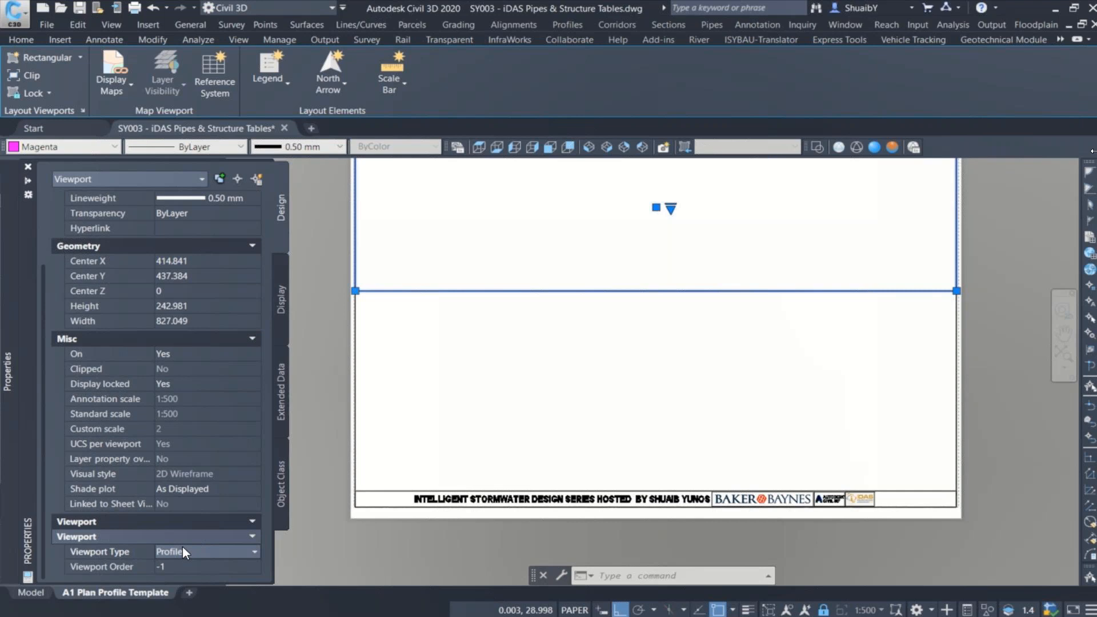
click(182, 551)
click(173, 577)
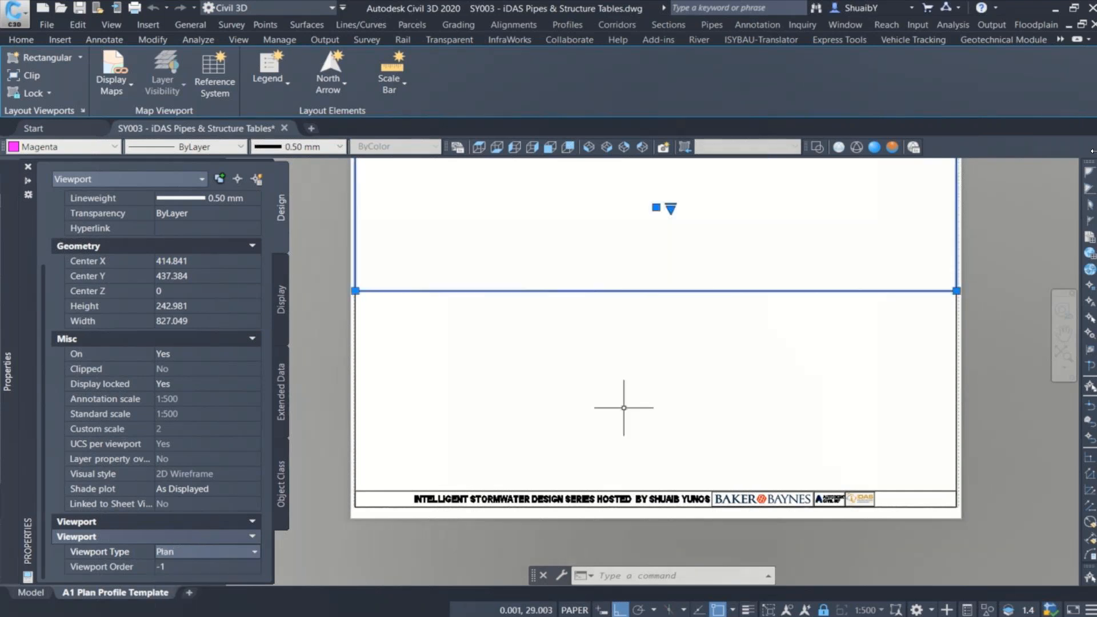
key(Escape)
Step: Select both the plan and profile viewports and set their viewport scale to 1:500
click(722, 228)
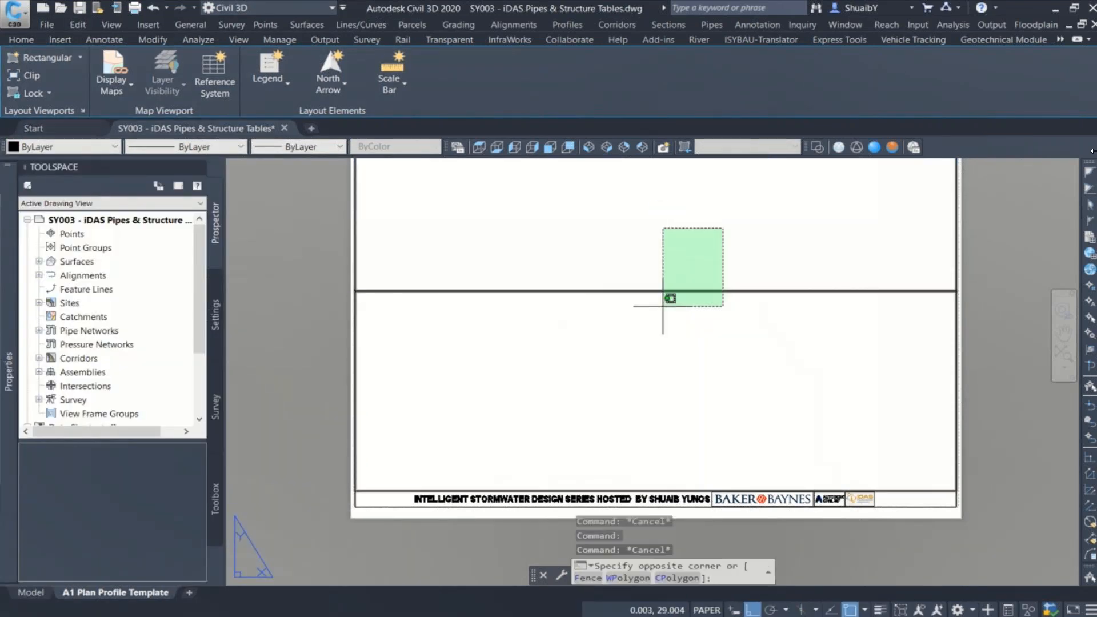
click(663, 298)
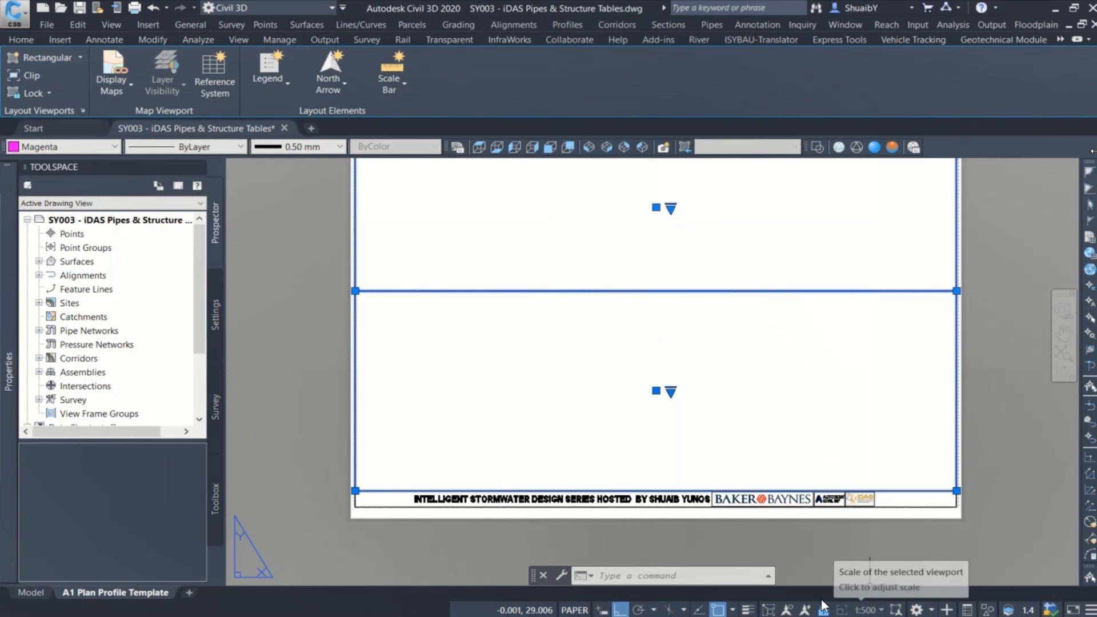
click(881, 608)
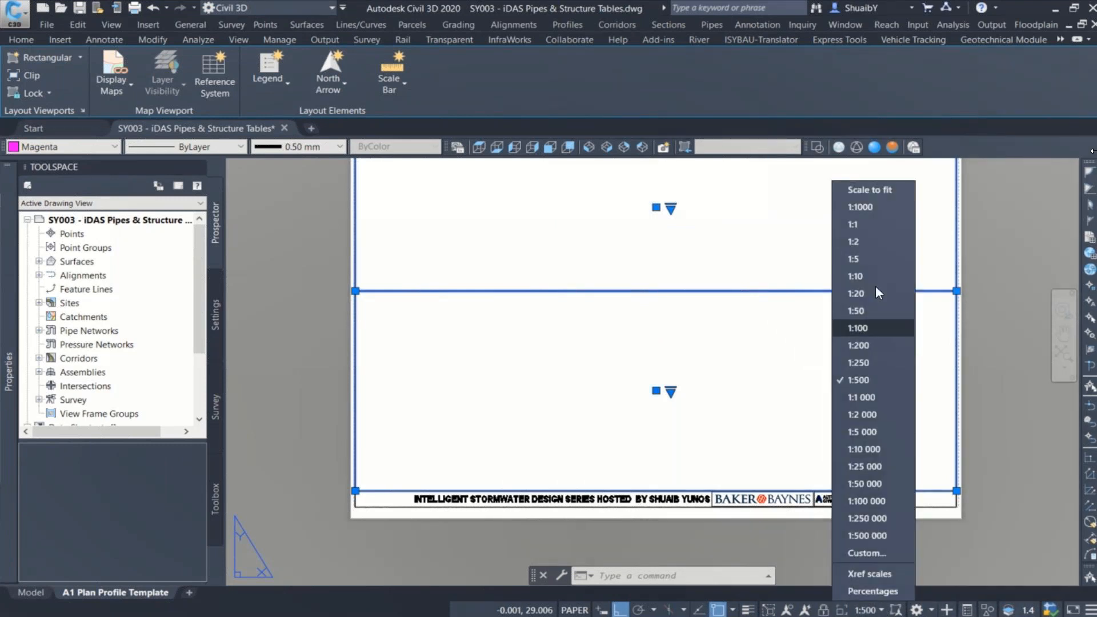
click(851, 379)
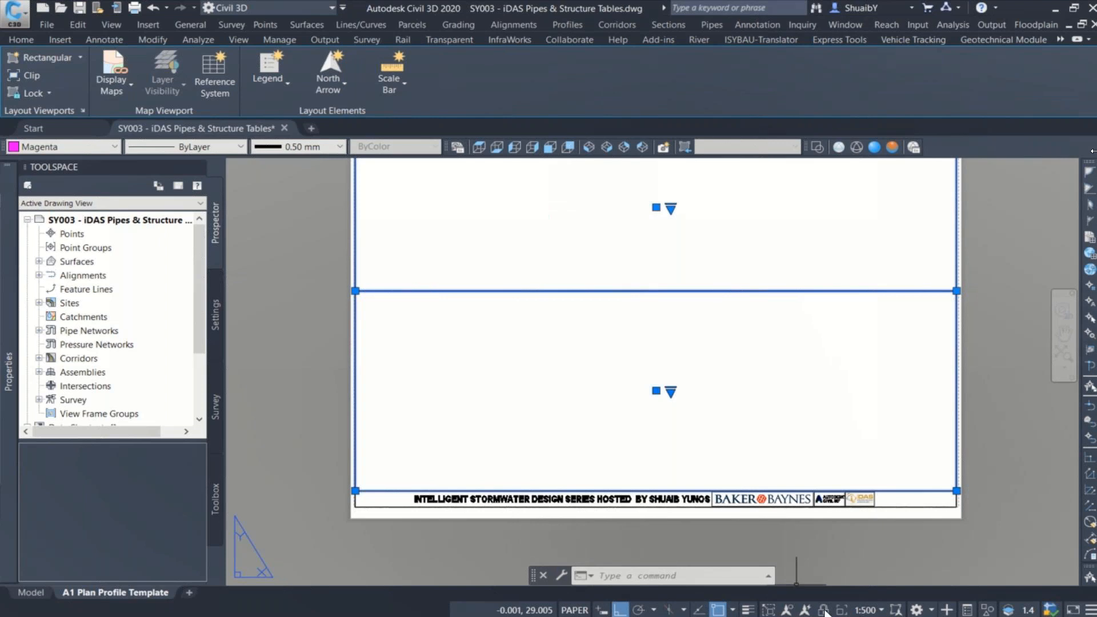
click(943, 441)
key(Escape)
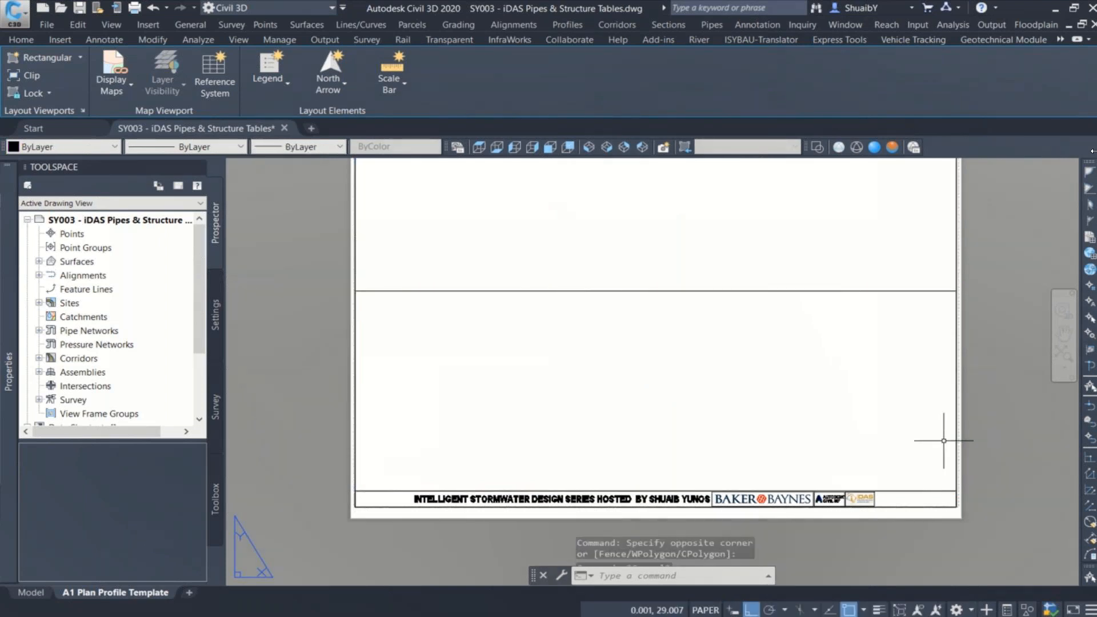
Step: Insert the built-in north arrow Arrow6 for the upper plan viewport and place it inside that viewport
scroll(612, 292, down, 2)
middle_drag(620, 269, 615, 331)
scroll(565, 352, up, 2)
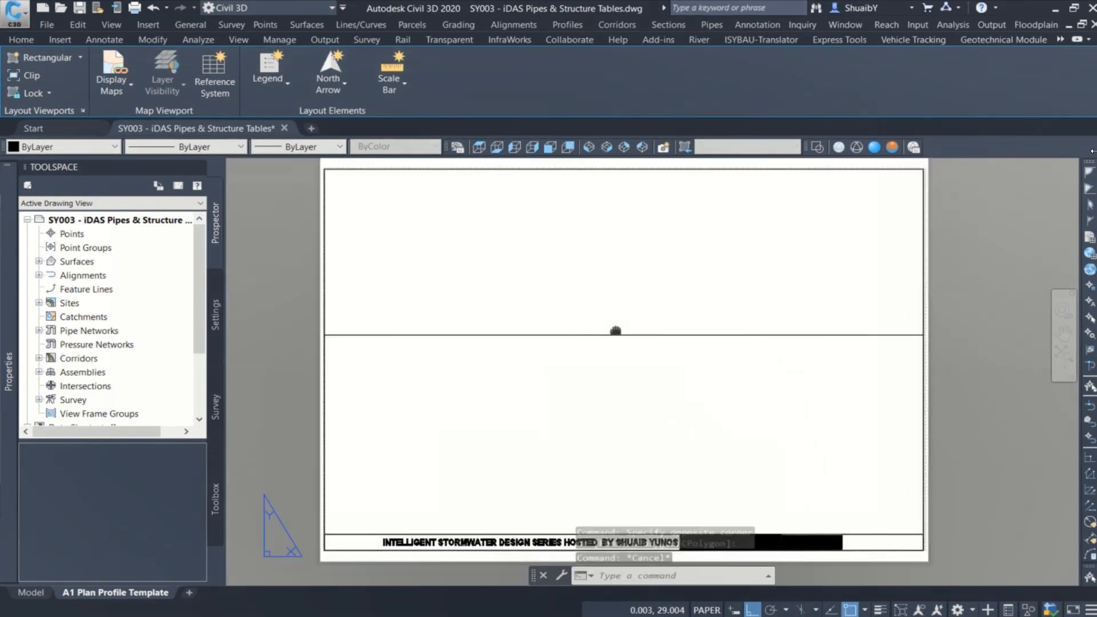
click(344, 89)
scroll(477, 240, down, 3)
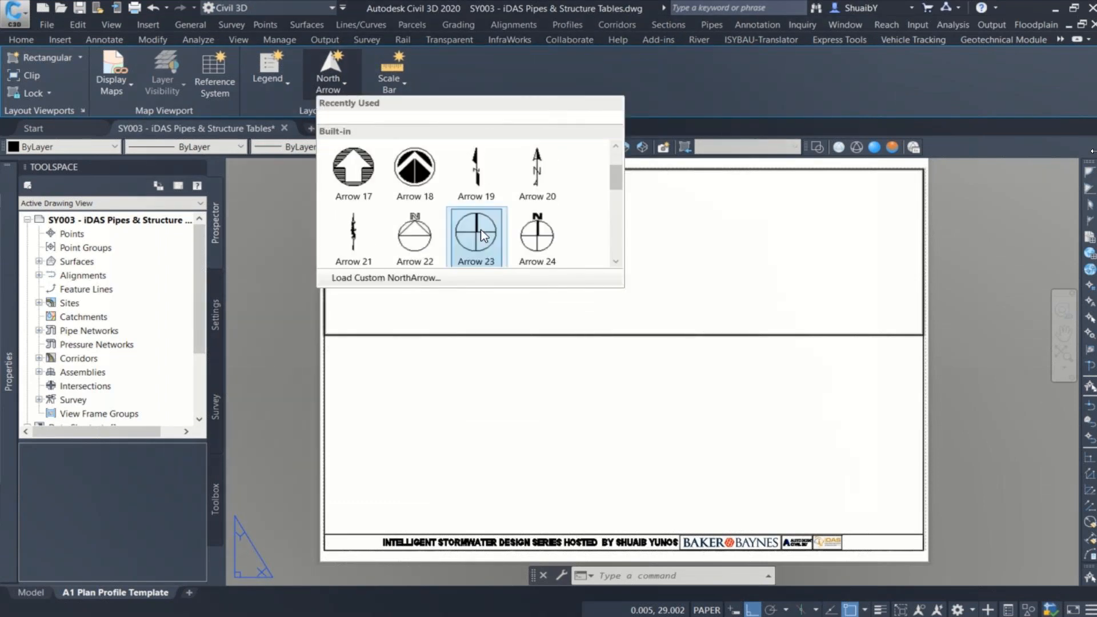
scroll(481, 230, down, 5)
scroll(481, 229, up, 1)
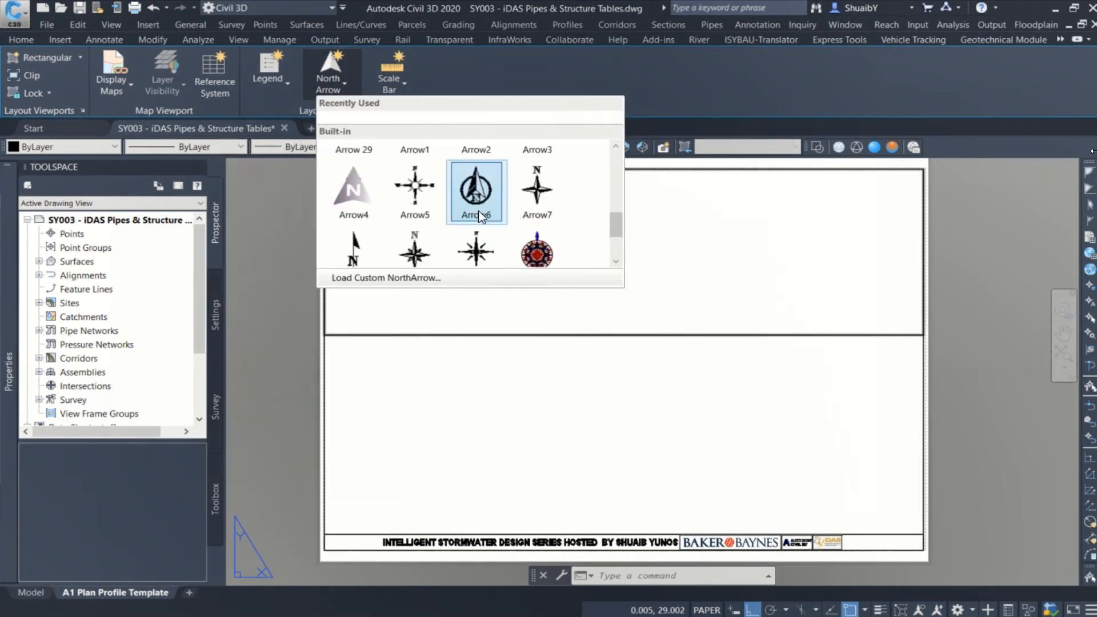
click(480, 215)
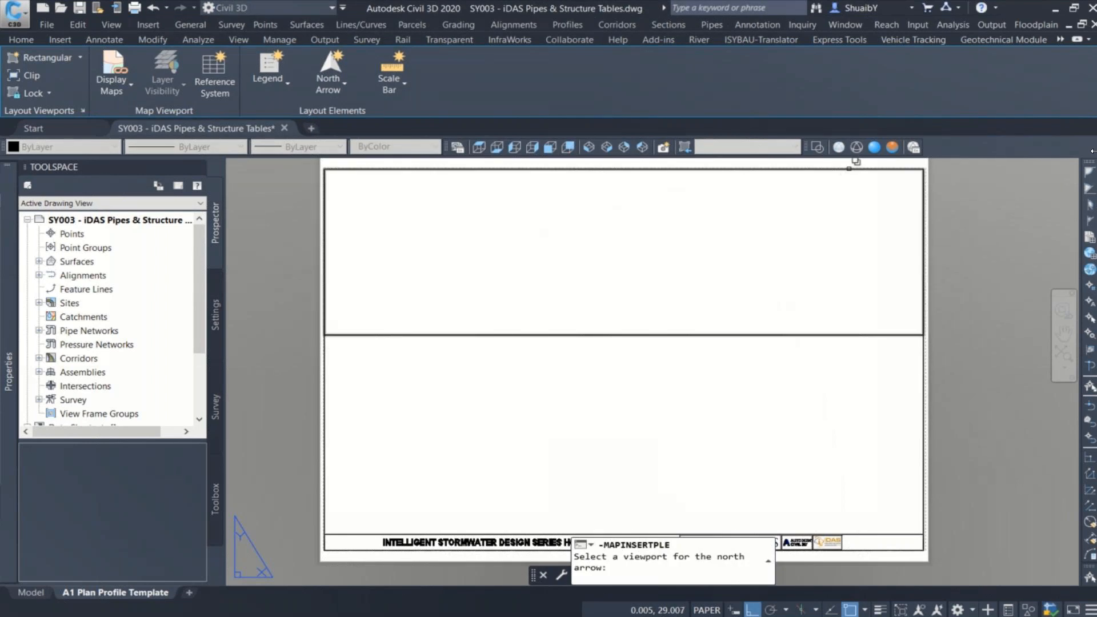
click(849, 168)
click(883, 217)
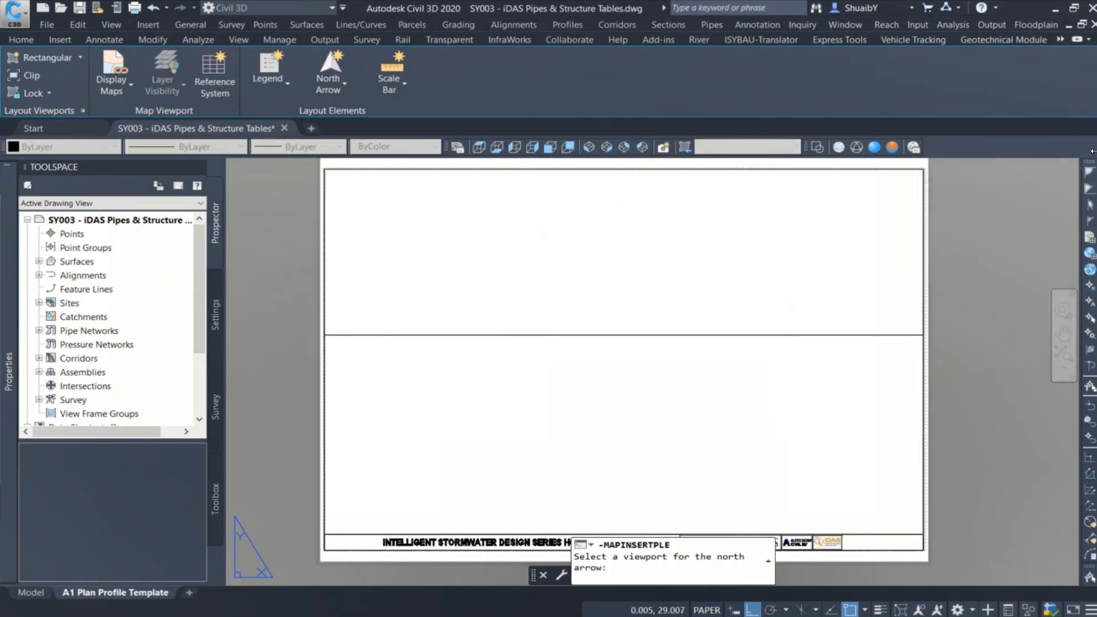
scroll(806, 230, up, 5)
click(801, 236)
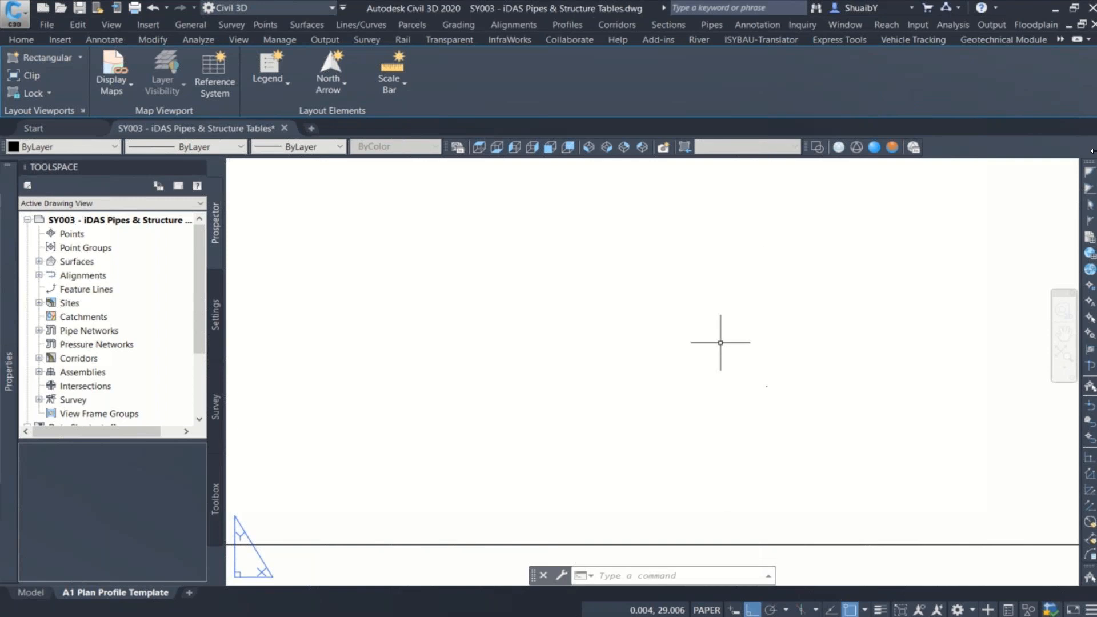
click(721, 342)
scroll(720, 342, down, 3)
key(Escape)
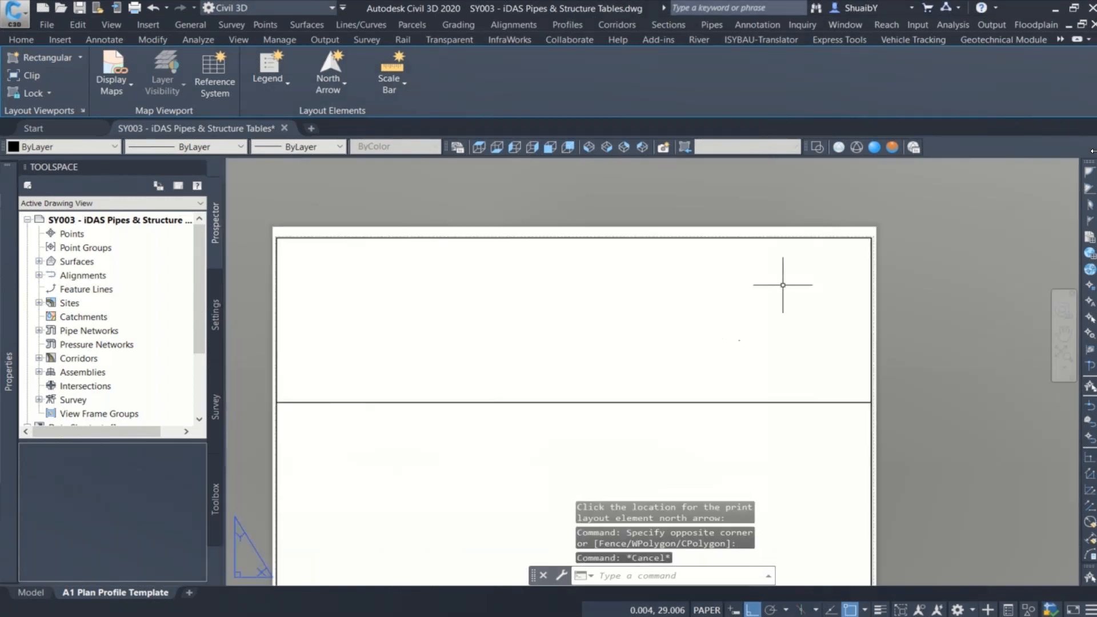
Step: Scale the tiny north arrow by a factor of 3000, using the arrow itself as base point
click(802, 268)
click(691, 385)
scroll(754, 351, up, 5)
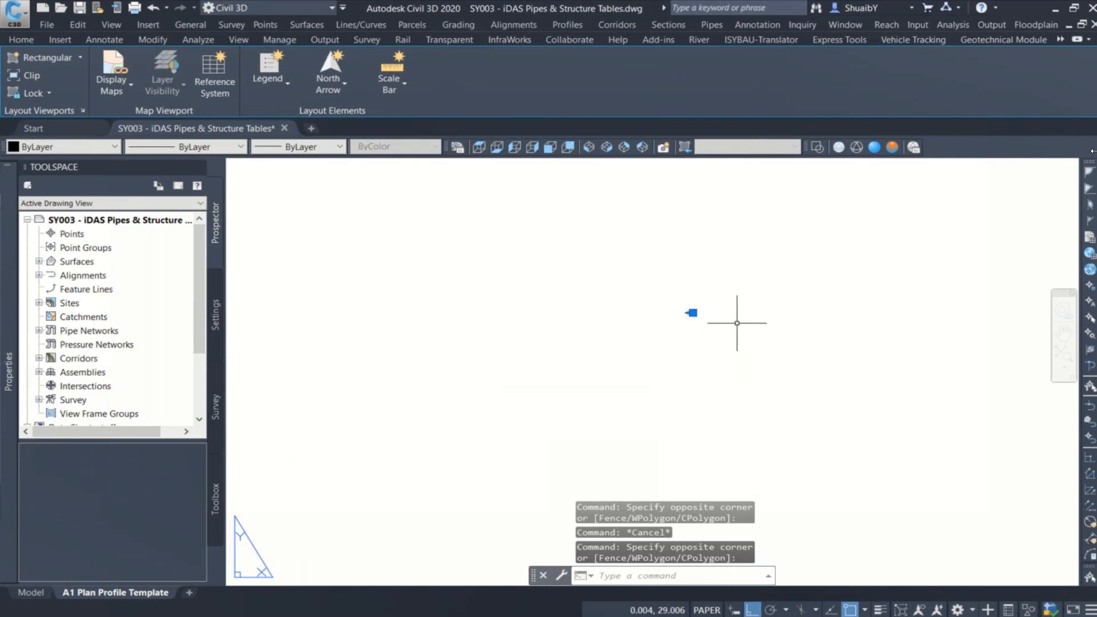
text(sc)
key(Return)
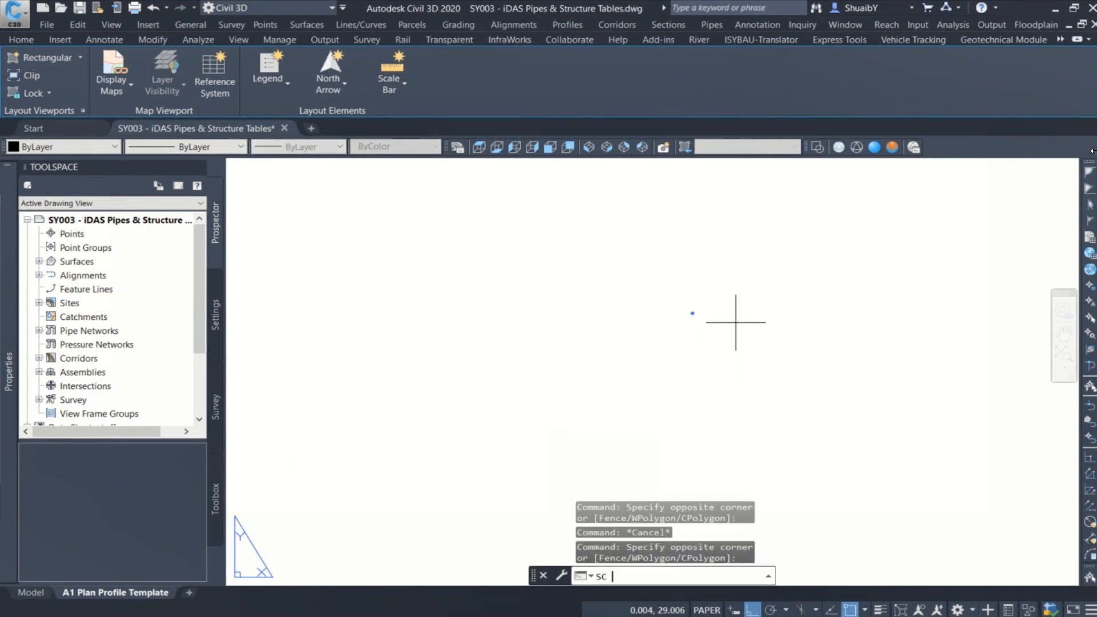
click(693, 313)
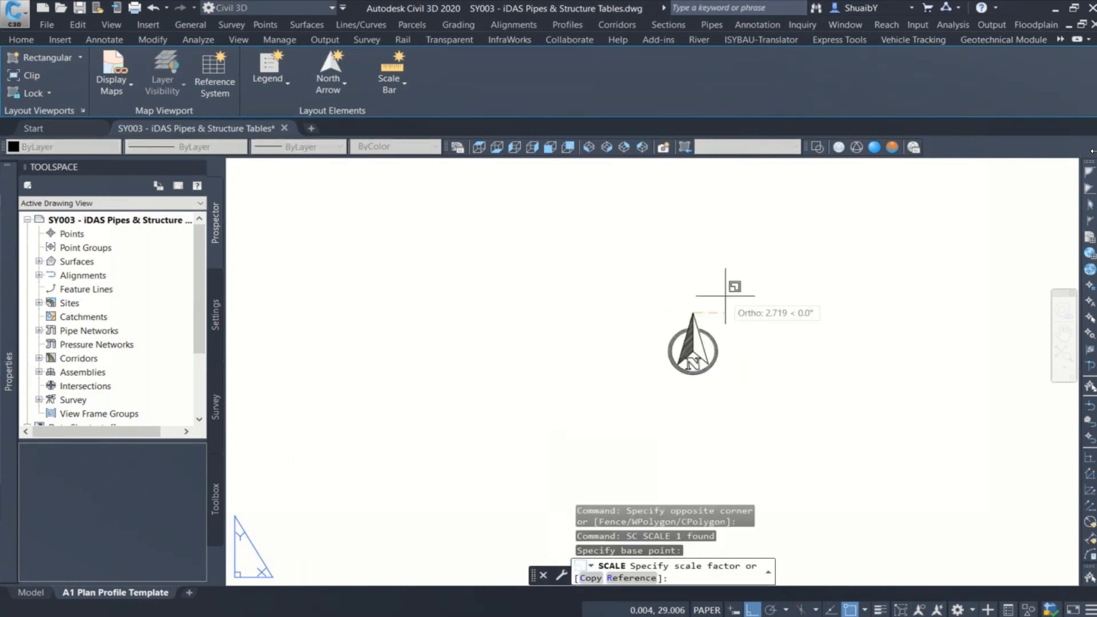
text(3000)
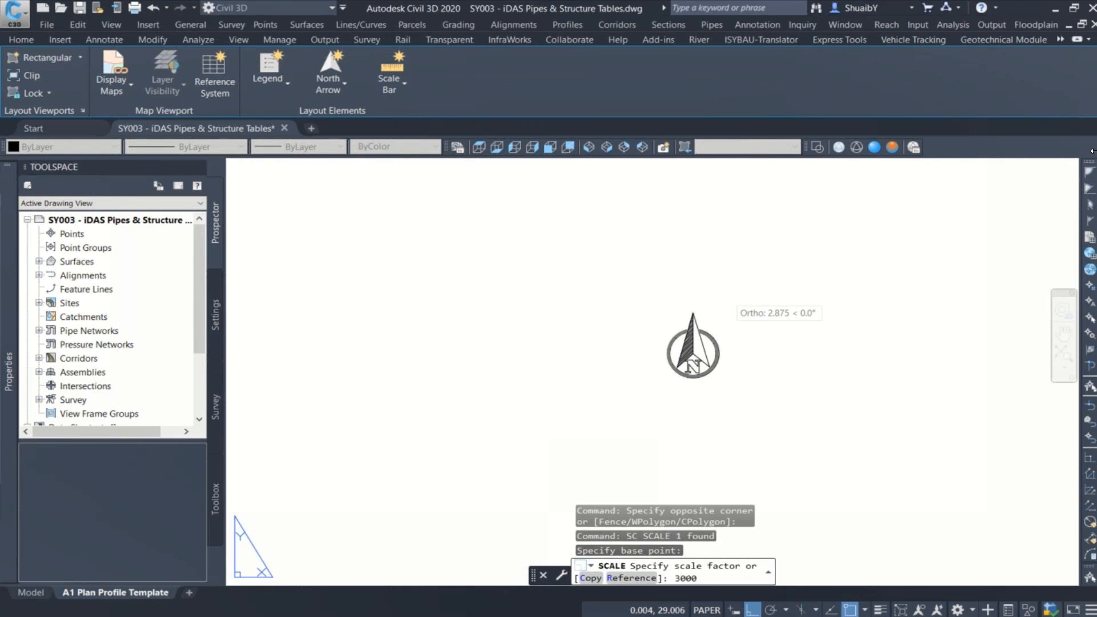
key(Return)
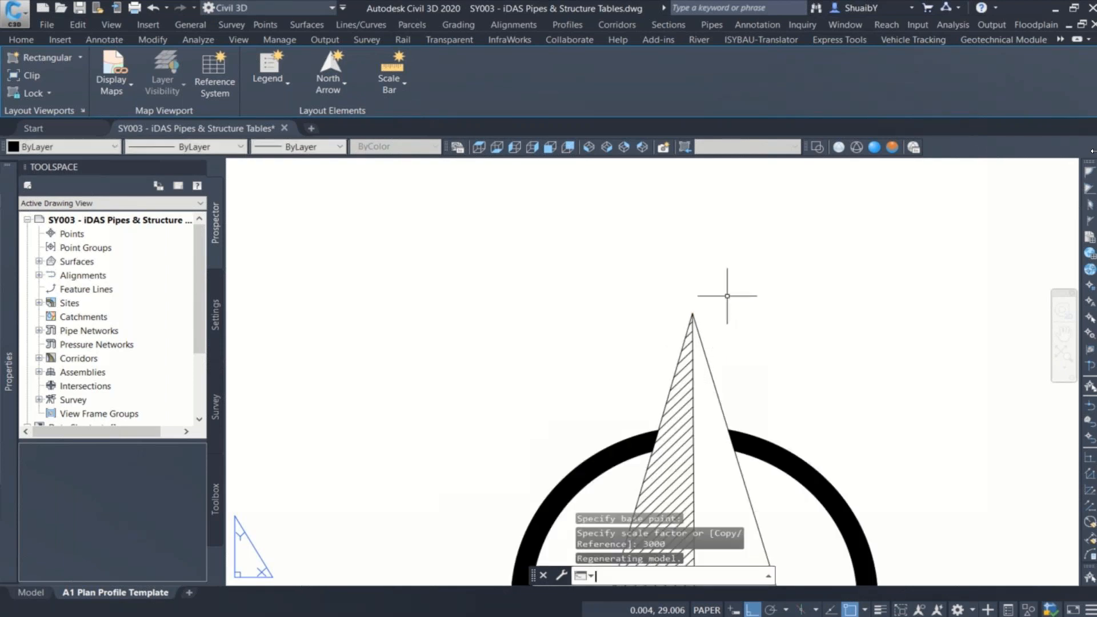
key(Escape)
scroll(647, 290, down, 3)
scroll(647, 290, down, 5)
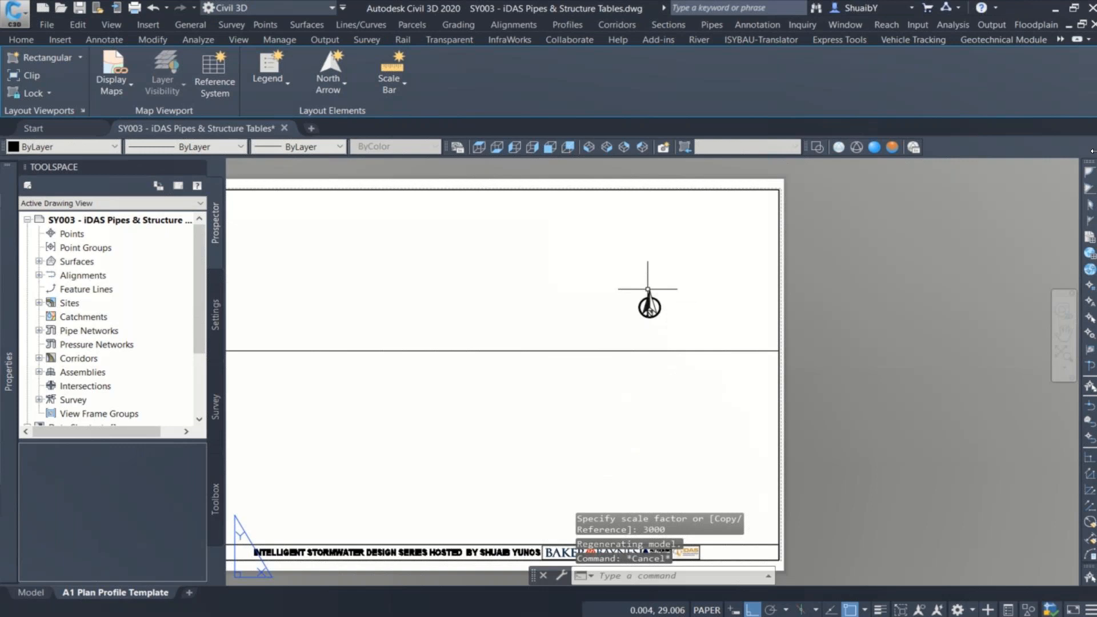
Step: Turn off Ortho and object snap, then move the north arrow into the upper-right corner of the plan viewport
click(658, 299)
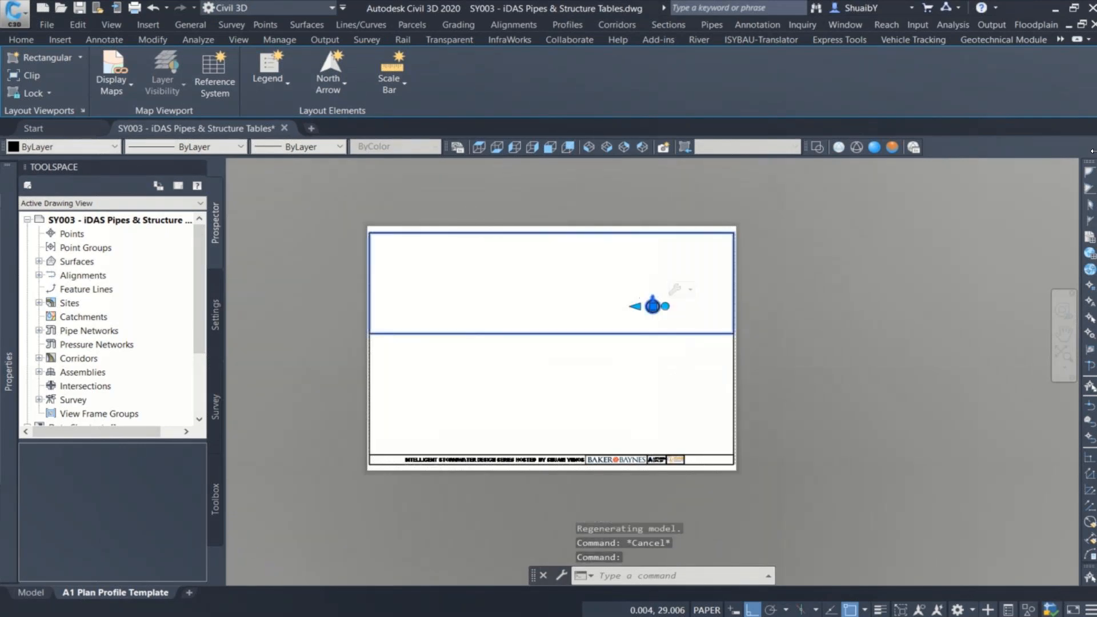
scroll(671, 302, up, 4)
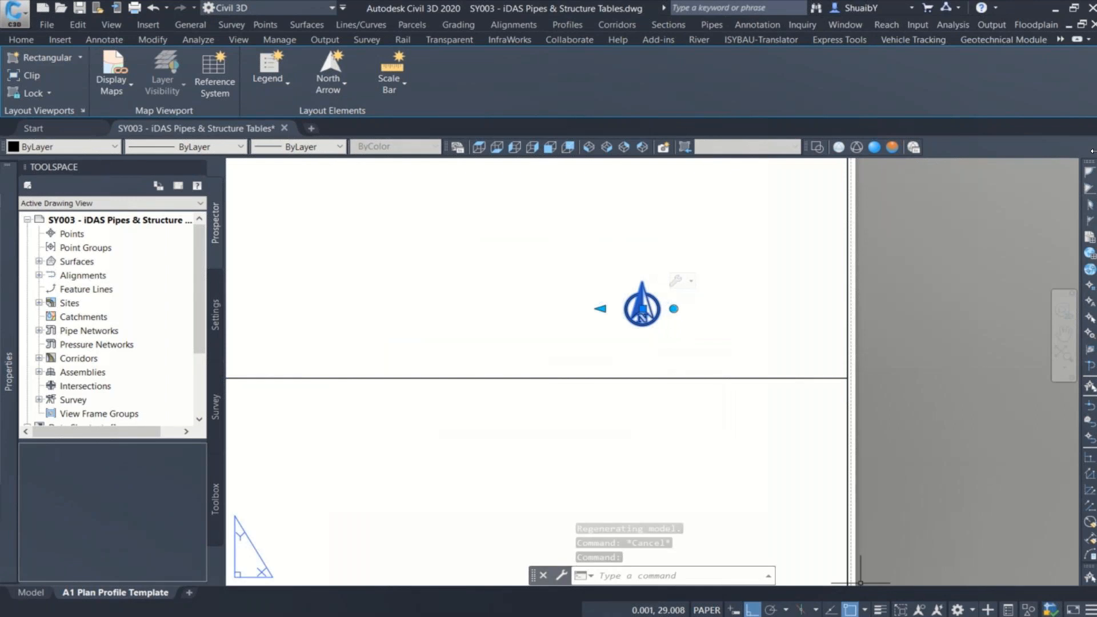
key(F8)
key(F3)
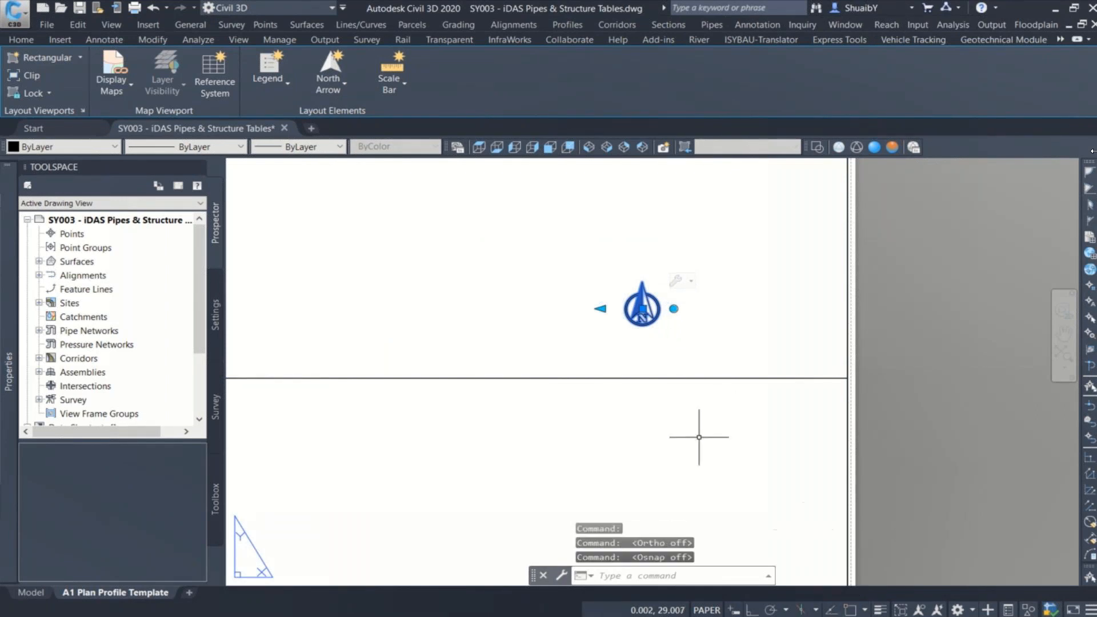
click(642, 309)
scroll(634, 326, down, 5)
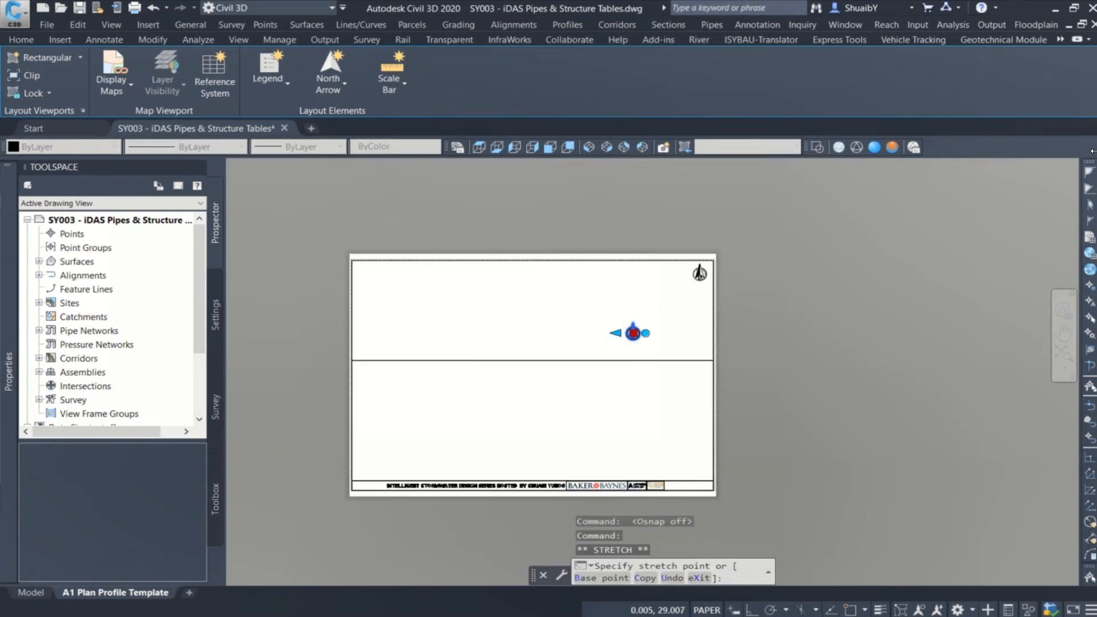
scroll(698, 274, up, 5)
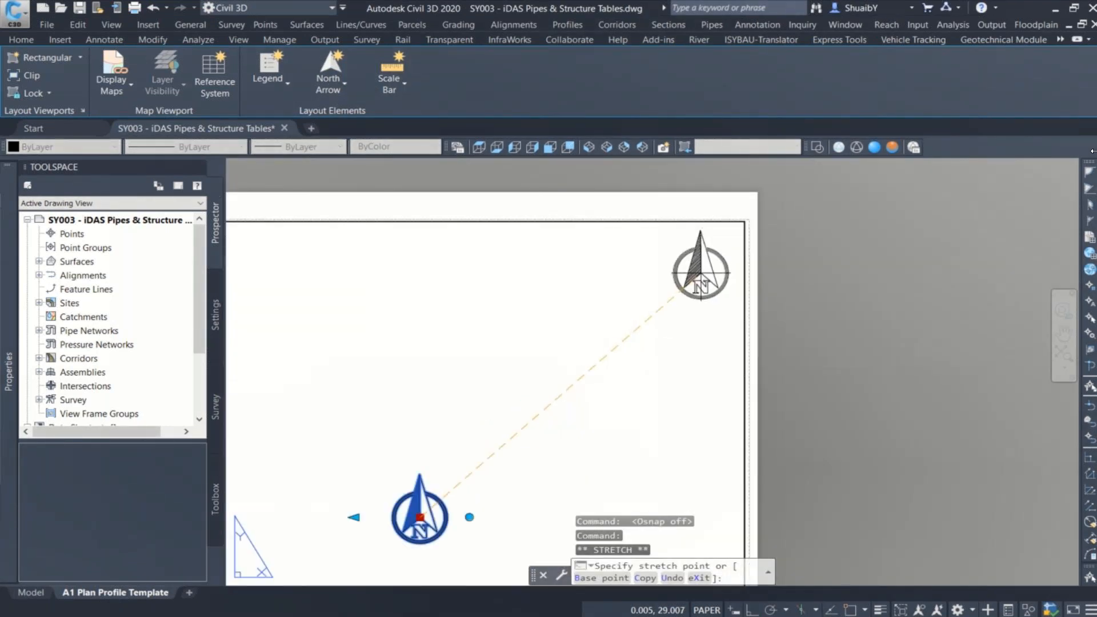
key(Escape)
scroll(703, 269, down, 6)
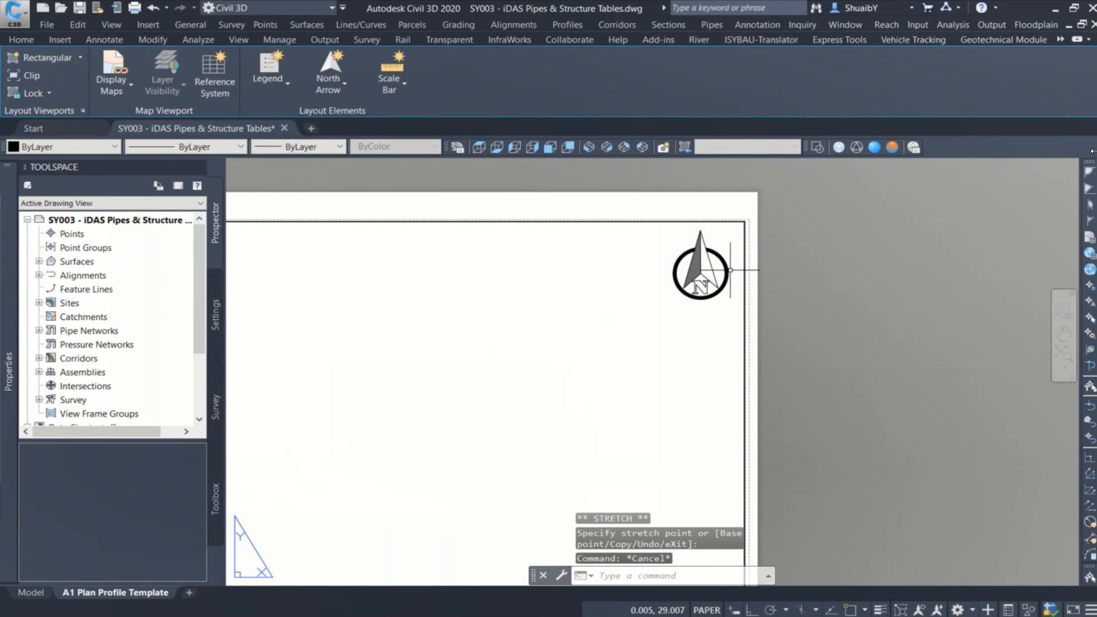
scroll(616, 327, up, 4)
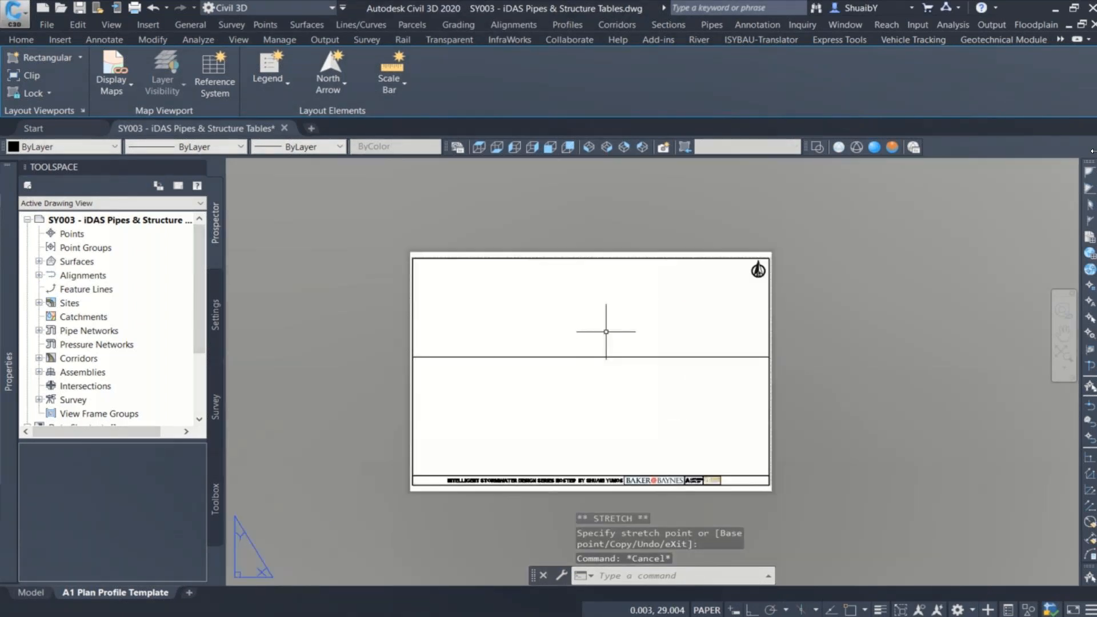
middle_drag(611, 333, 642, 295)
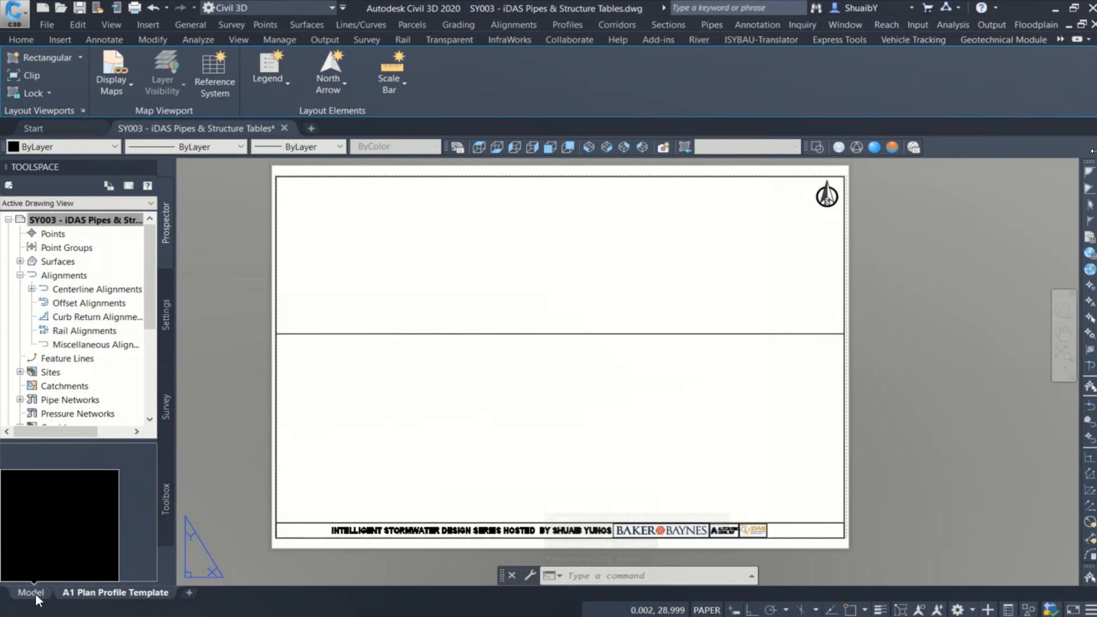
Step: Switch to model space and check the elevation range and height in the properties of profile view KI1.1 - OF
click(32, 592)
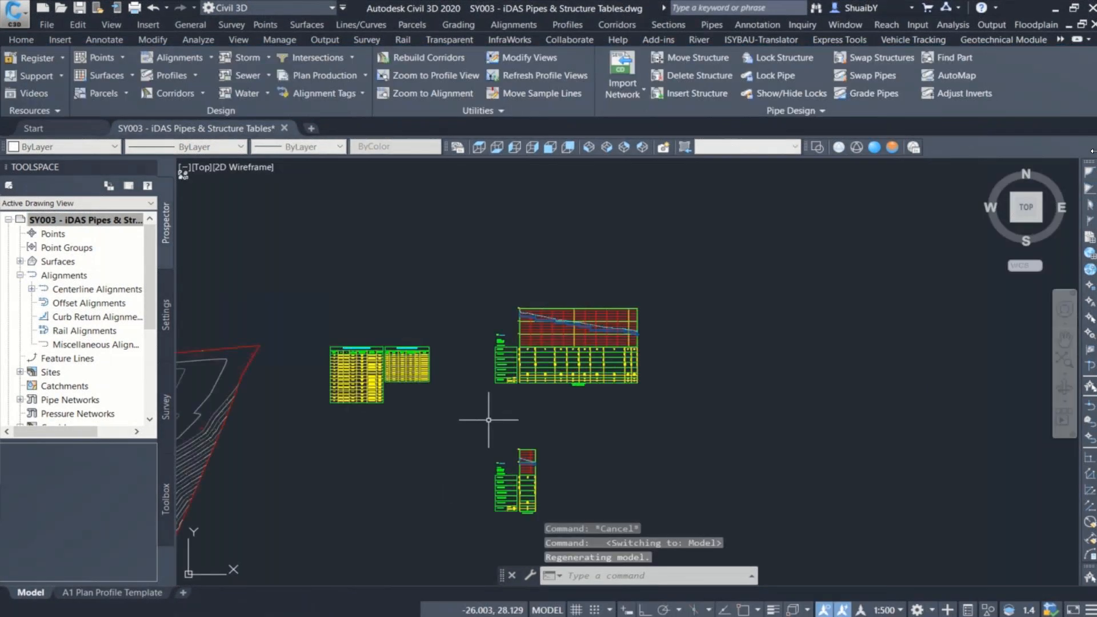
middle_drag(542, 396, 751, 314)
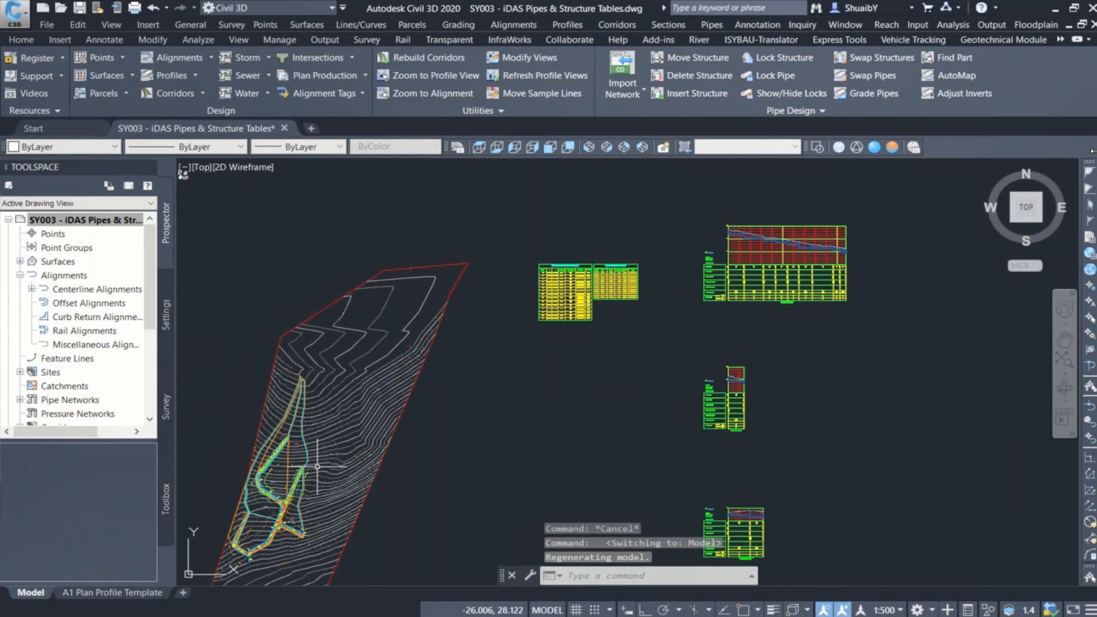
middle_drag(819, 211, 702, 285)
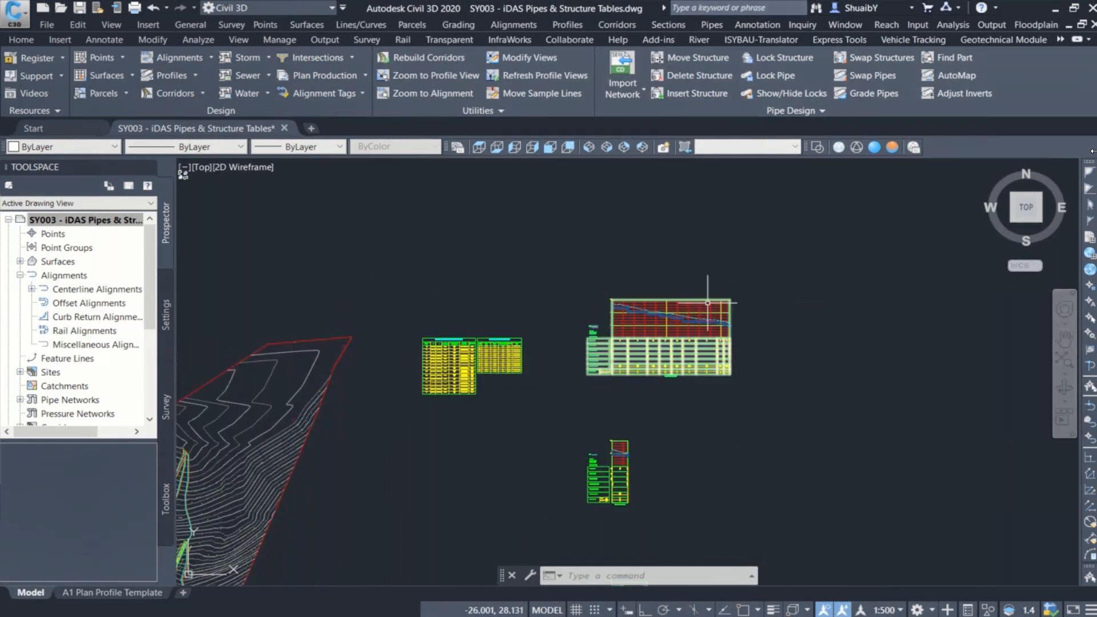
click(708, 303)
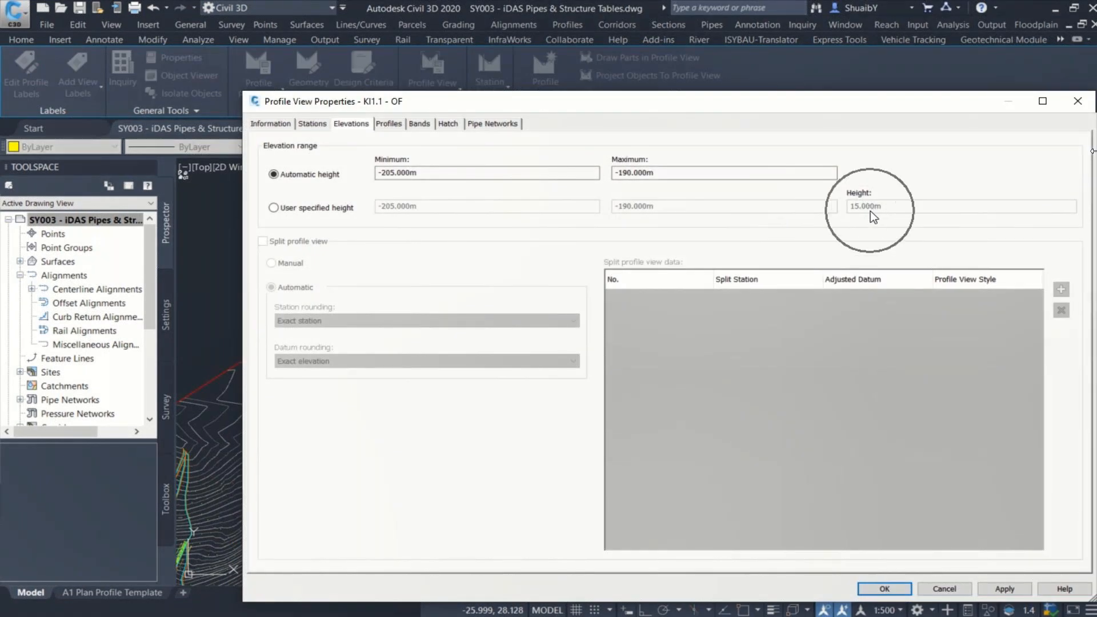
click(881, 587)
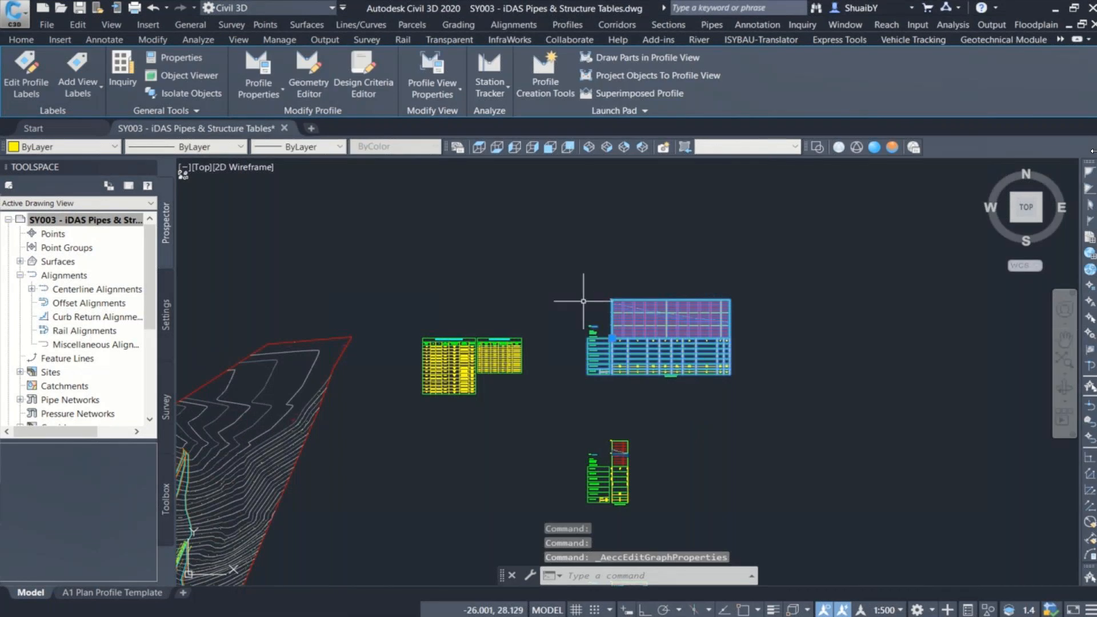
key(Escape)
key(Escape)
middle_drag(342, 396, 574, 278)
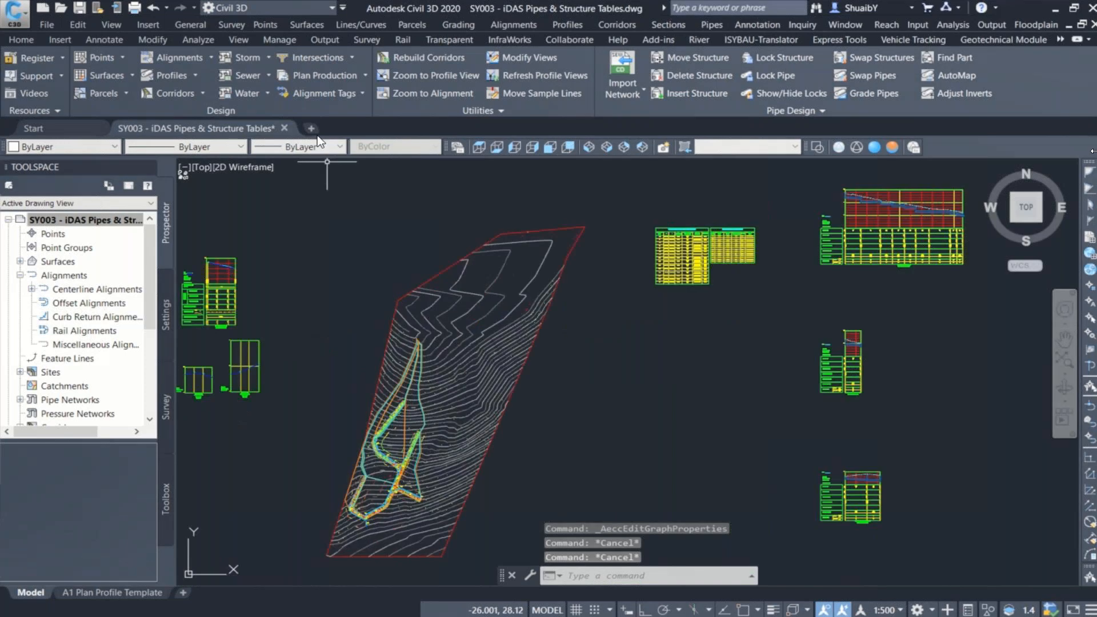
click(365, 76)
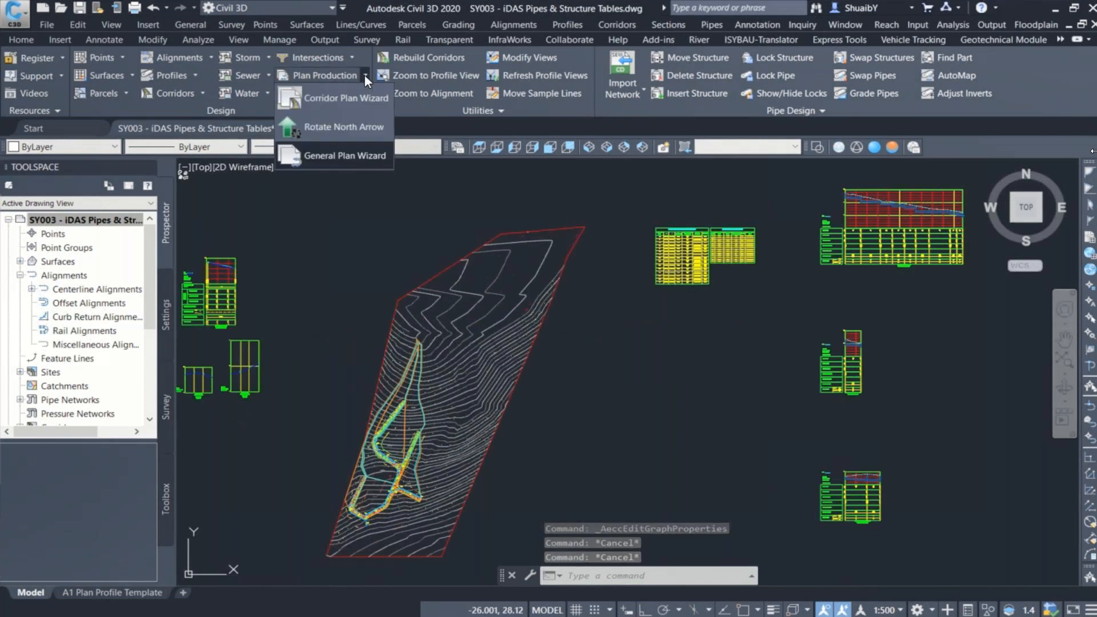
click(344, 155)
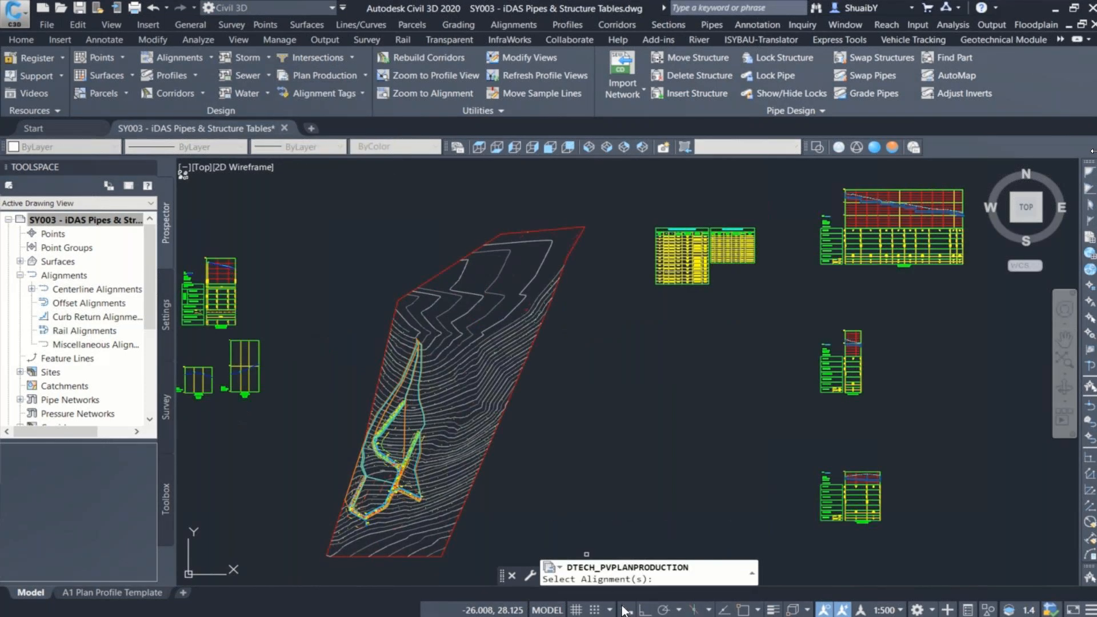
click(301, 311)
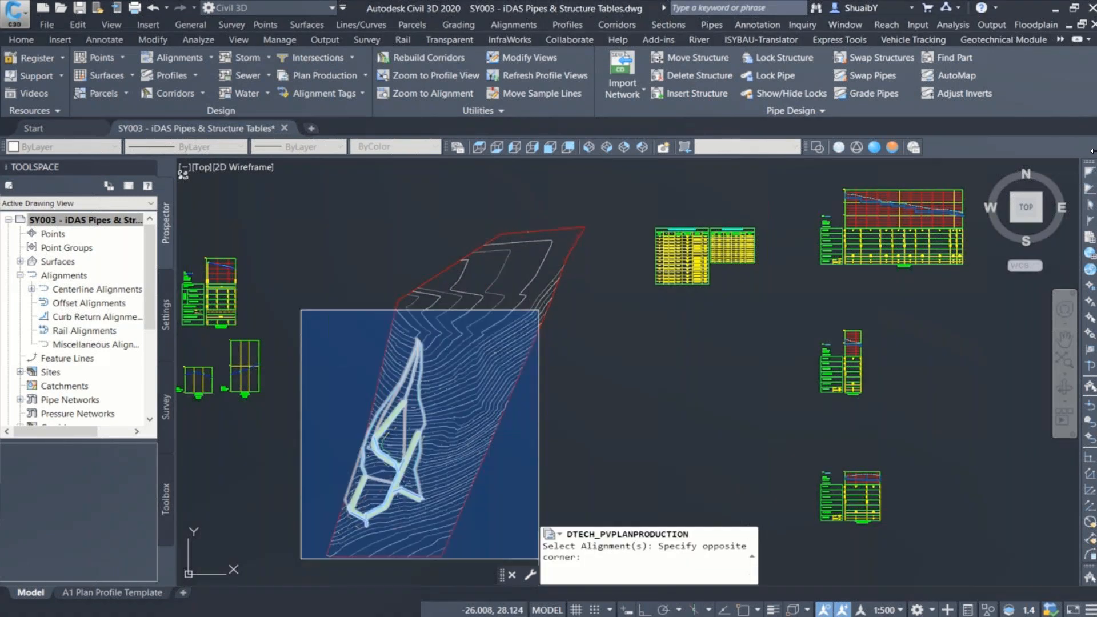
click(538, 558)
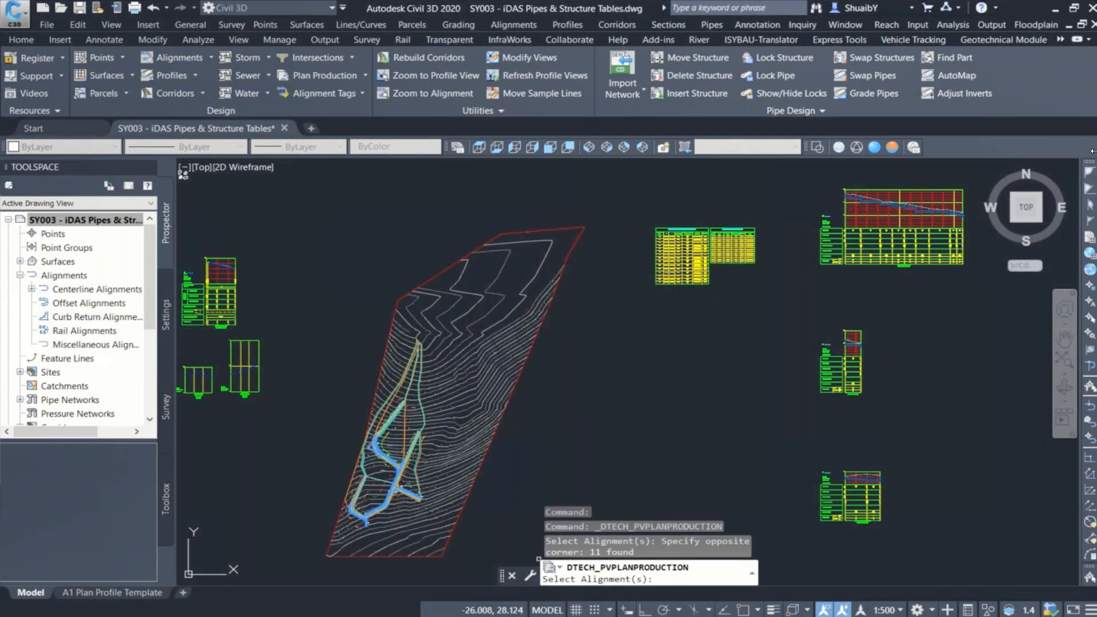
key(Return)
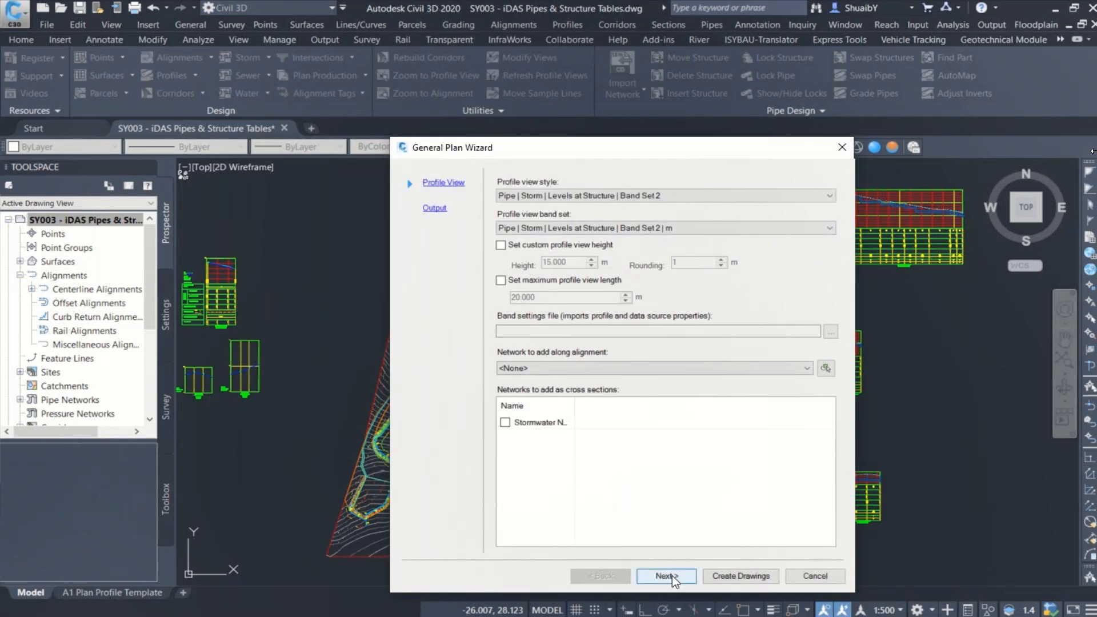
click(813, 575)
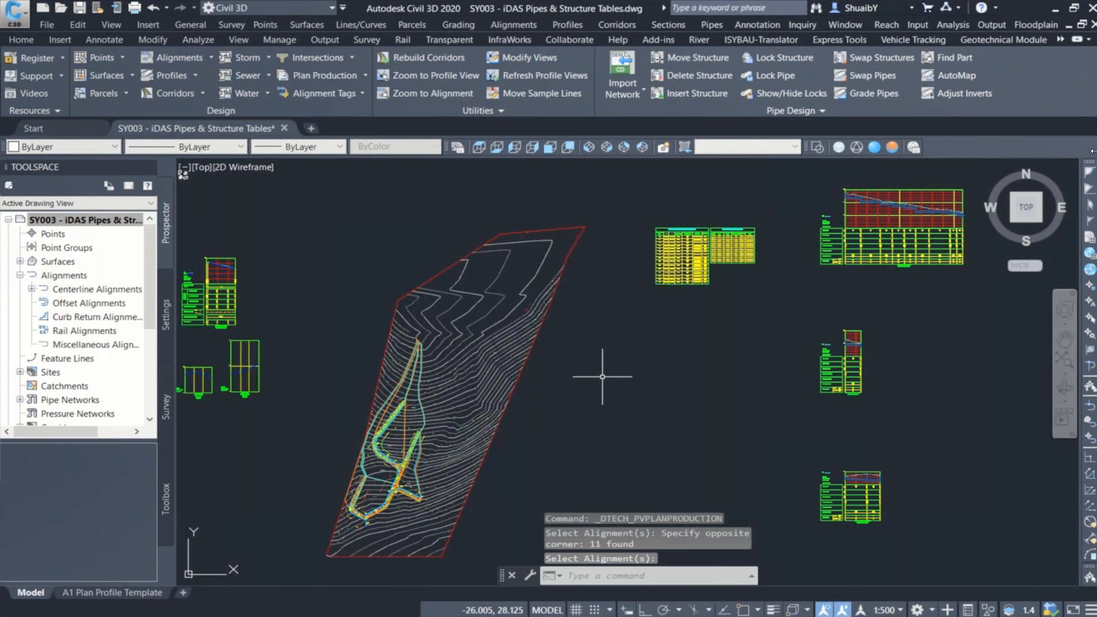
key(Escape)
key(Escape)
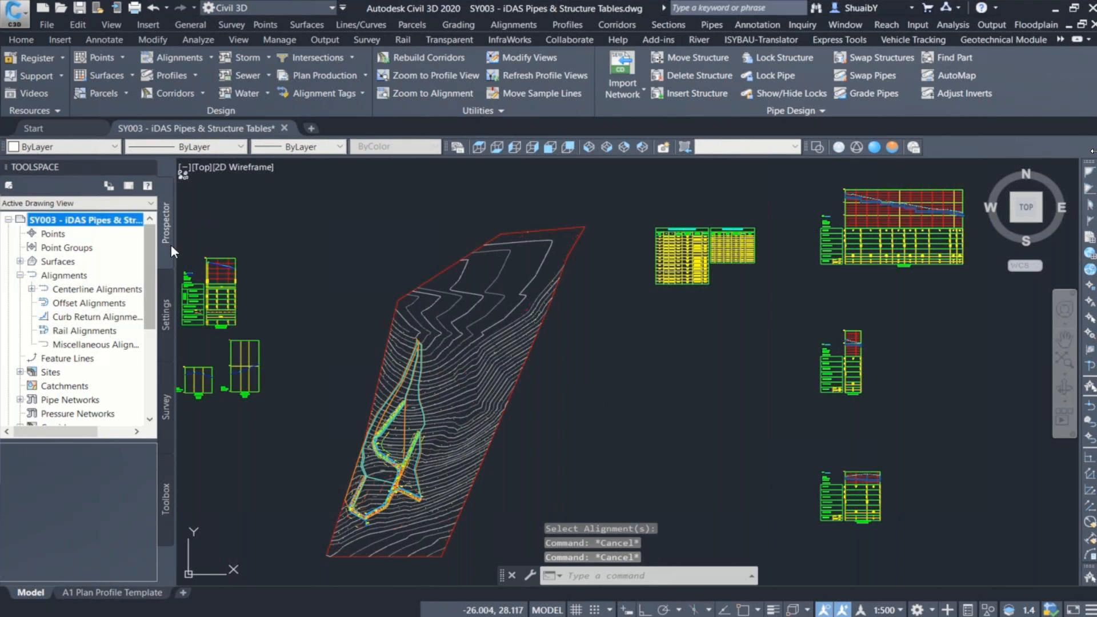
Step: Widen the Toolspace, list the centerline alignments, and select pipe alignments KI1.1 through KI4.1 in the drawing, then clear the selection
drag(176, 245, 296, 261)
click(69, 277)
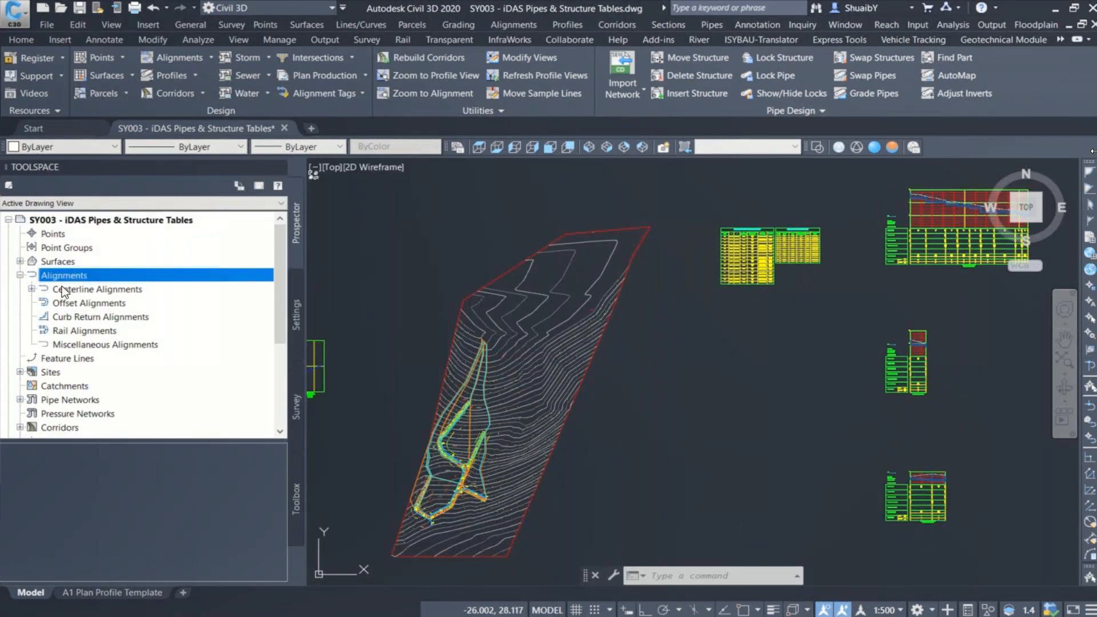
click(86, 289)
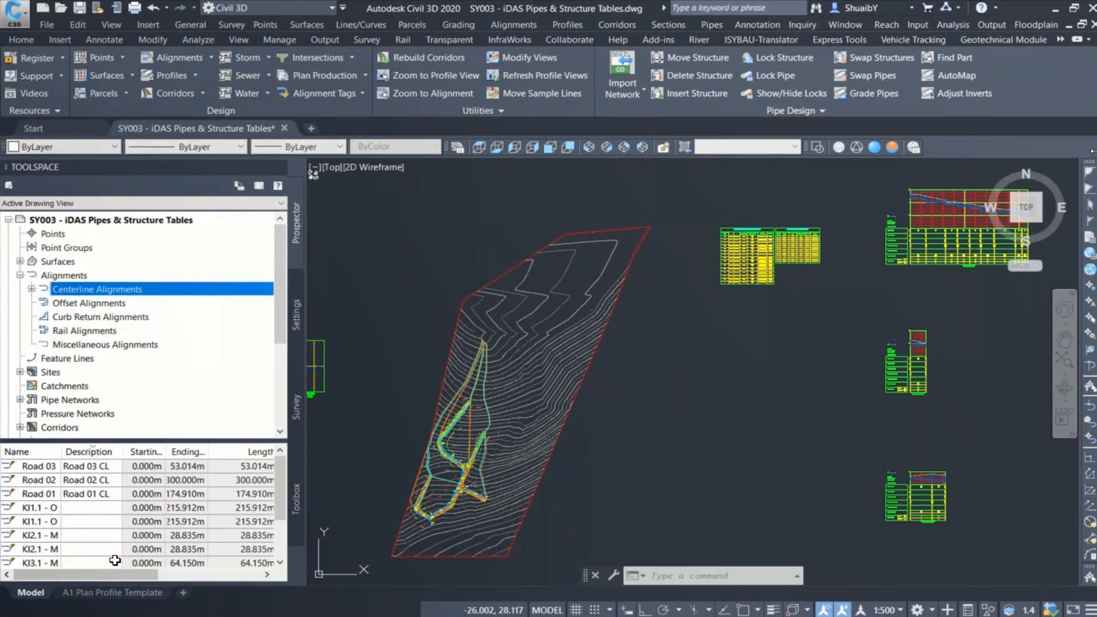
click(39, 507)
scroll(49, 543, down, 2)
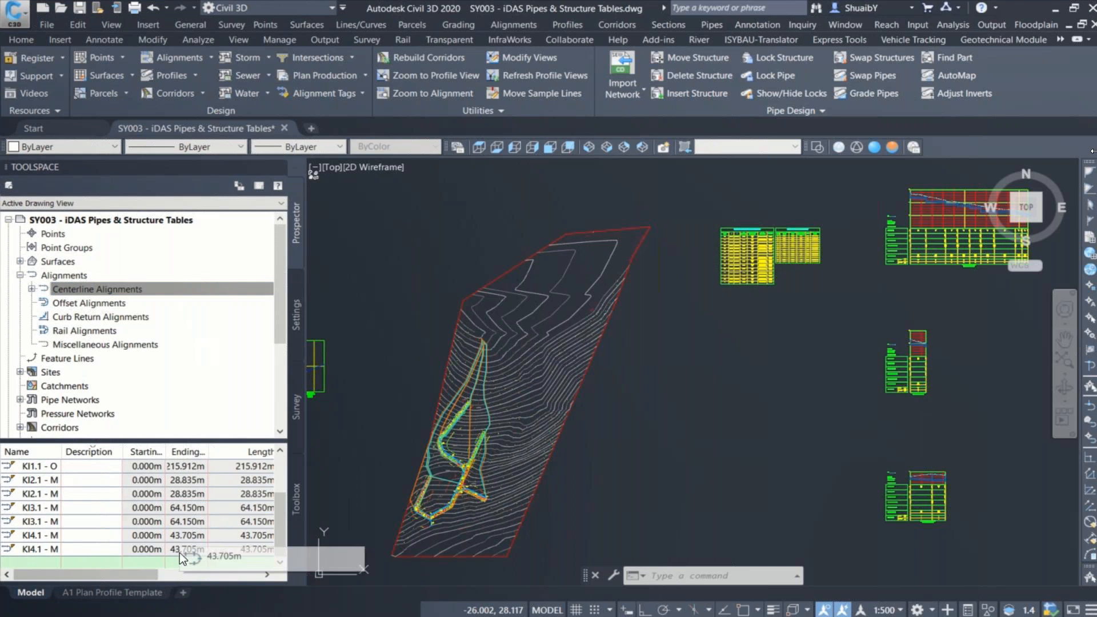
shift+click(49, 552)
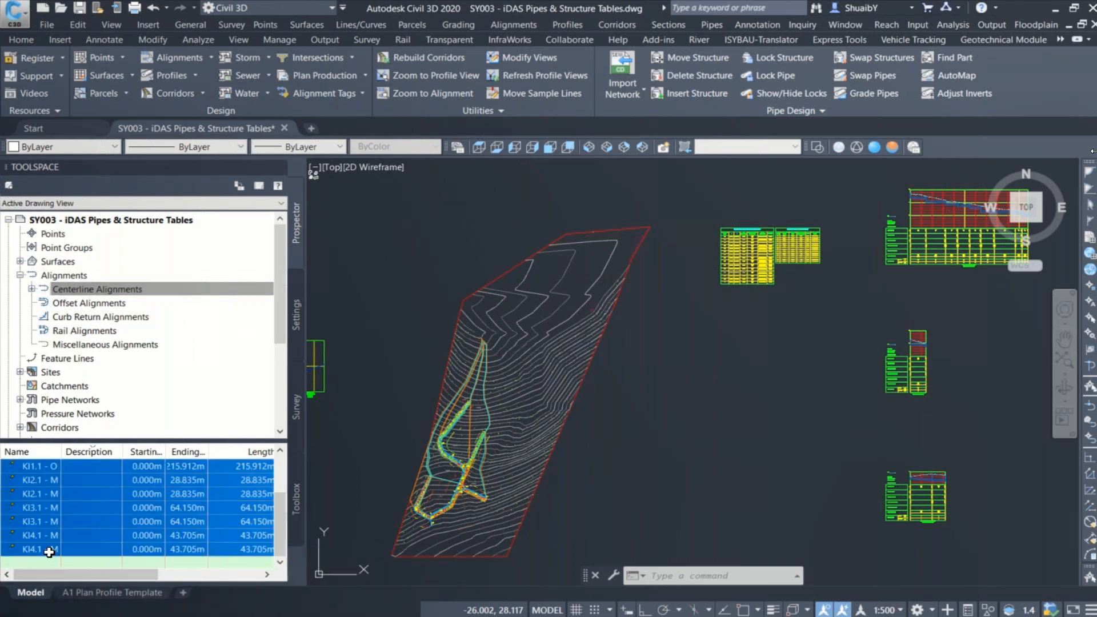
right_click(50, 552)
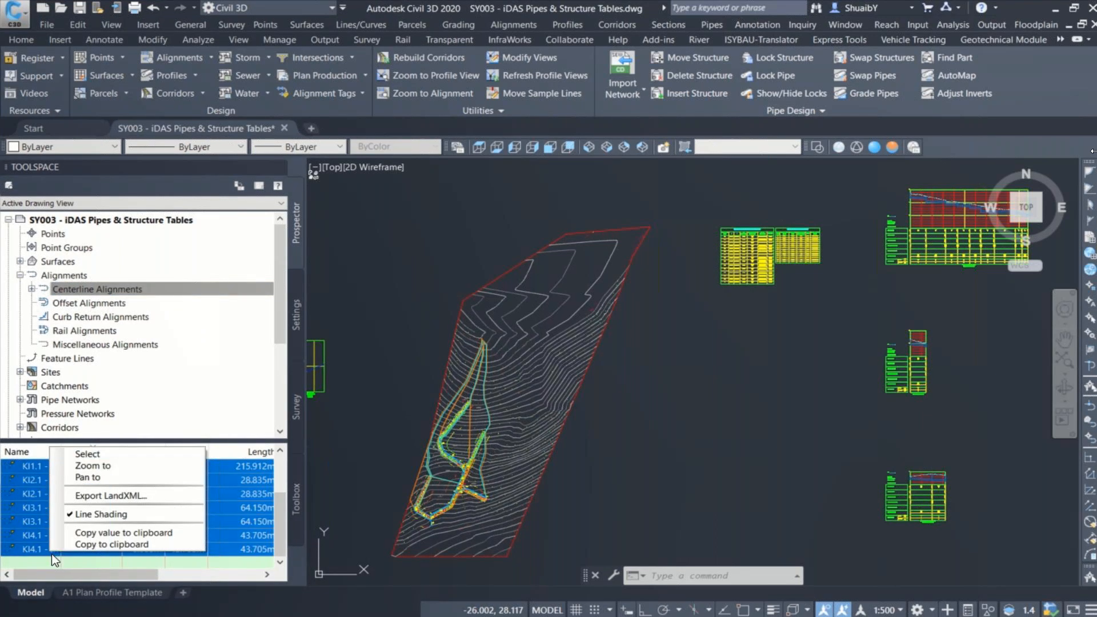
click(108, 456)
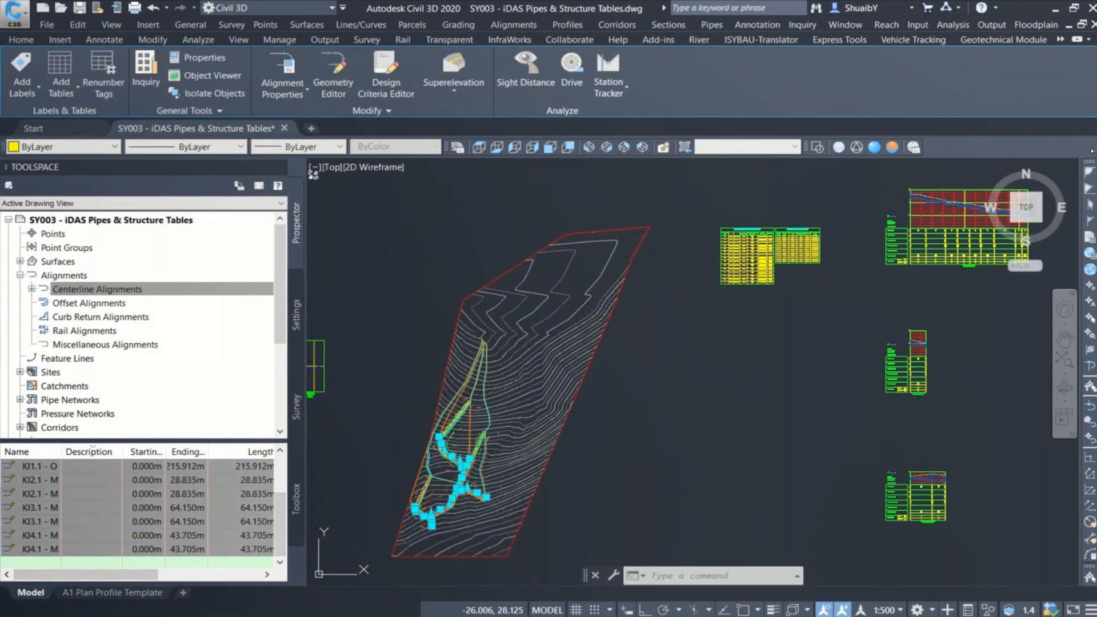
key(Escape)
key(Escape)
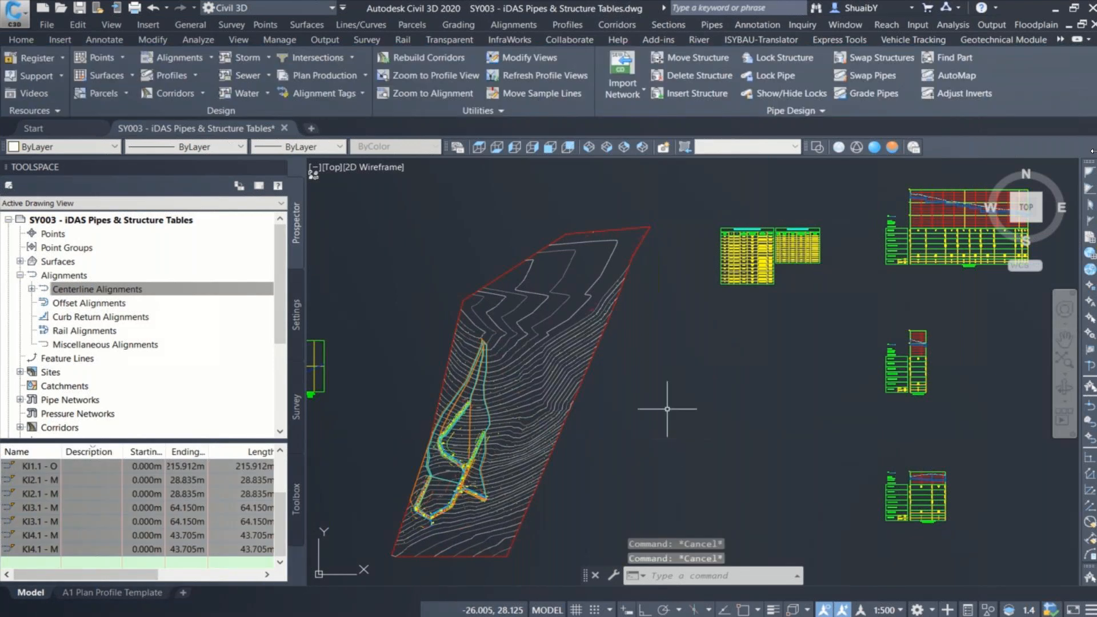
Step: Start the General Plan Wizard using the previous selection of pipe alignments
click(365, 76)
click(368, 154)
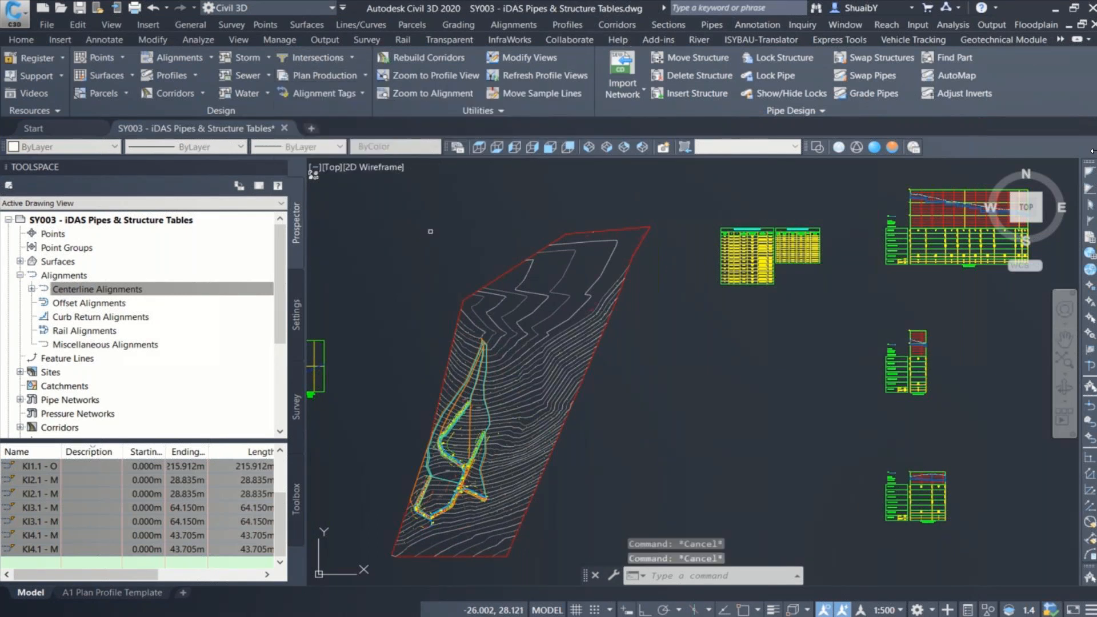
text(p)
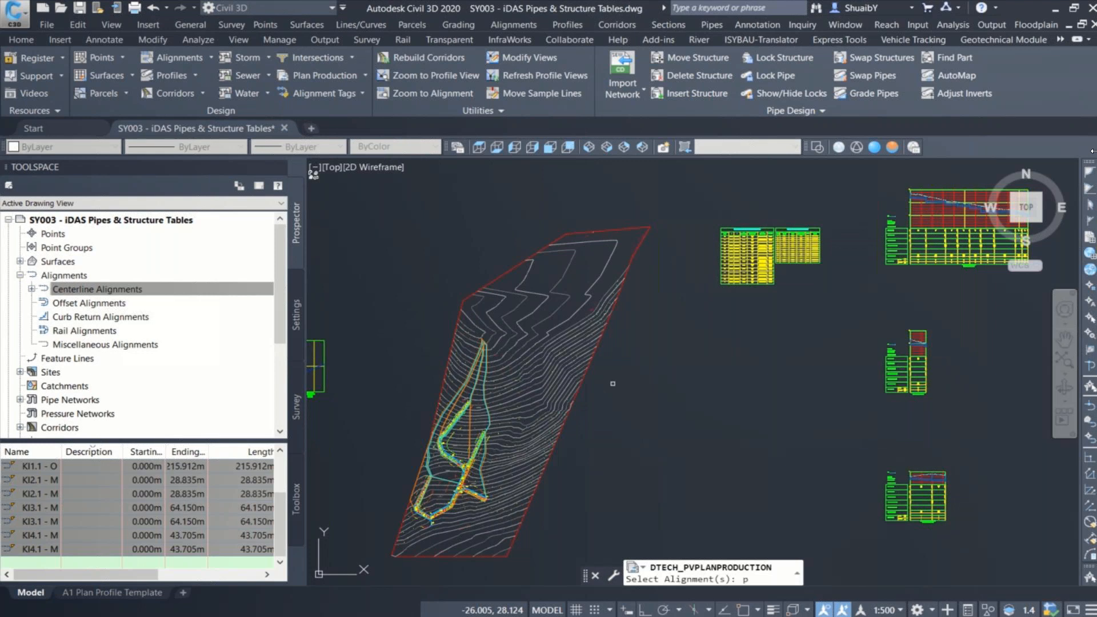
key(Return)
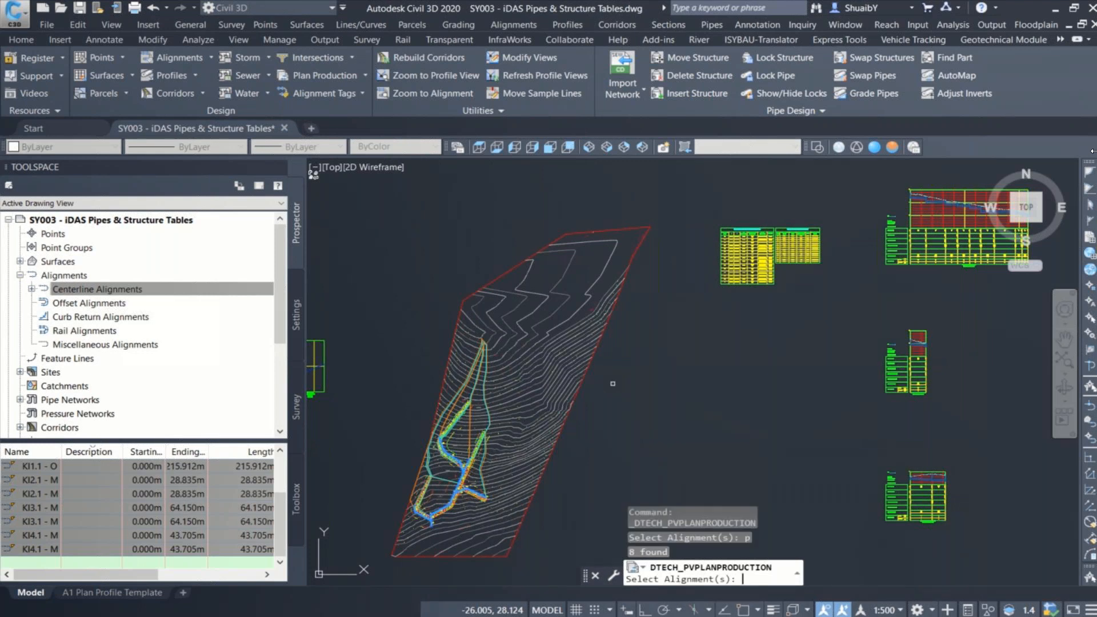
key(Return)
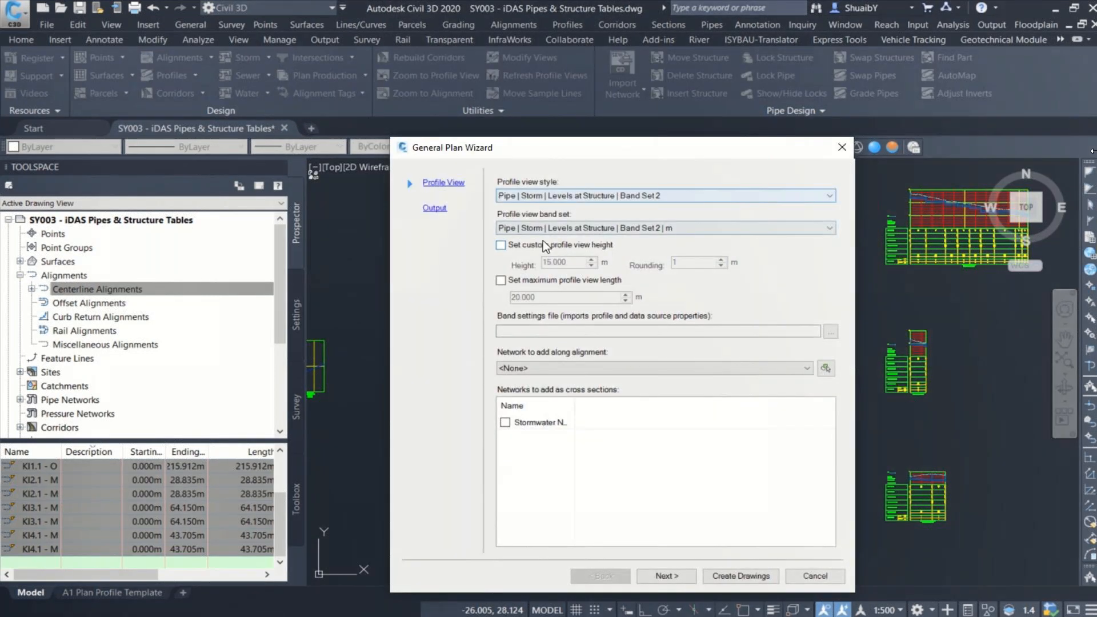
Step: Keep the Band Set 2 storm style, enable a custom profile view height of 15 m with rounding 1, and add Stormwater Network along the alignment
click(527, 194)
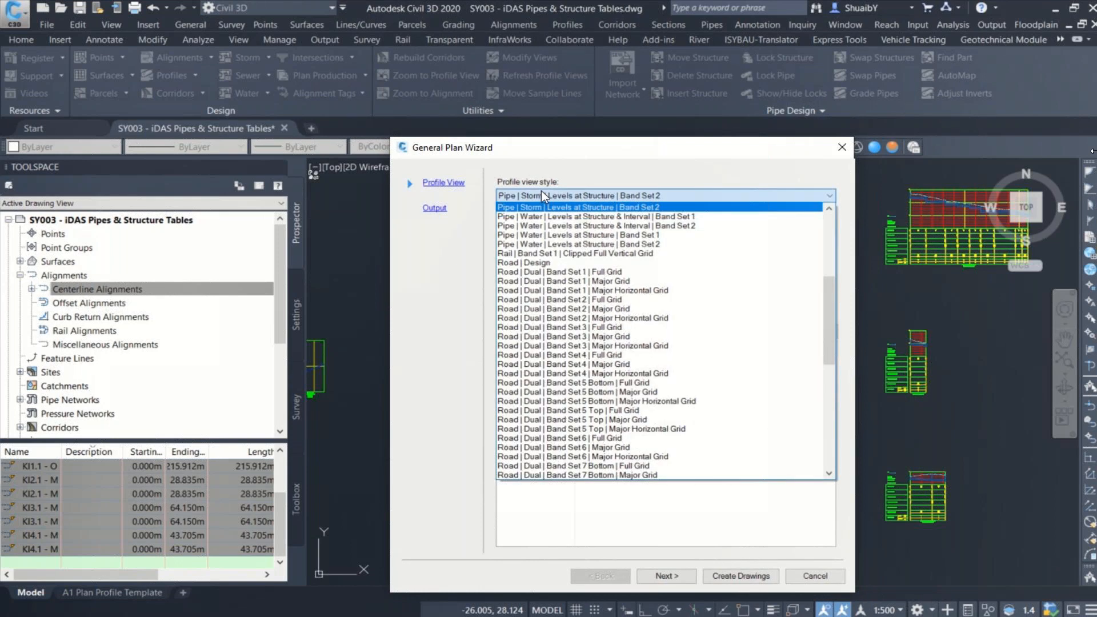
click(541, 194)
click(558, 229)
click(515, 252)
click(515, 250)
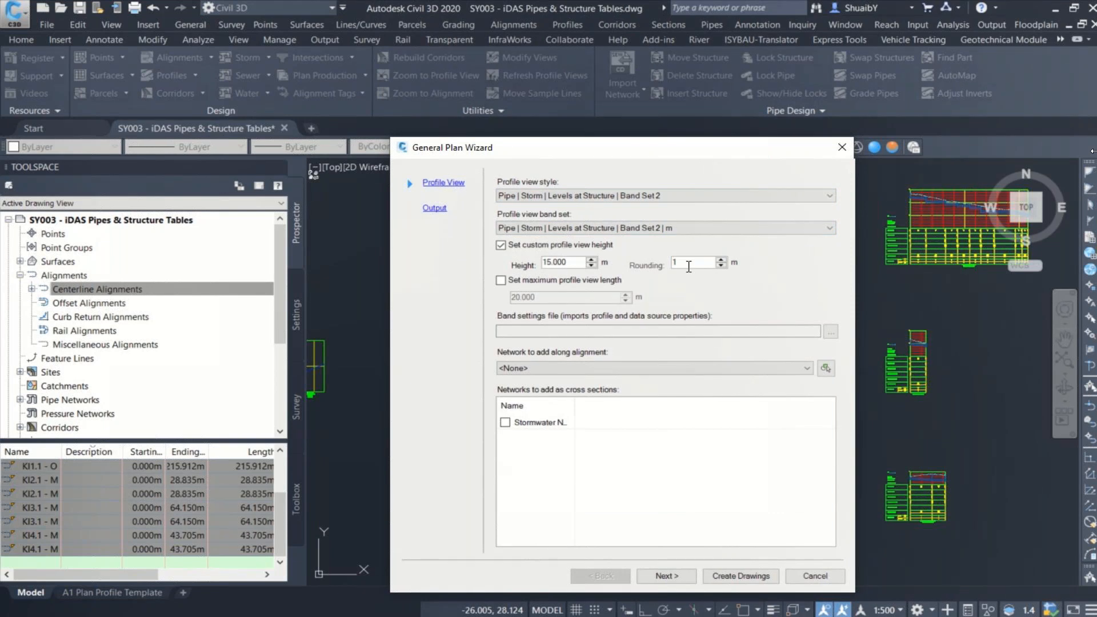
click(540, 370)
click(541, 386)
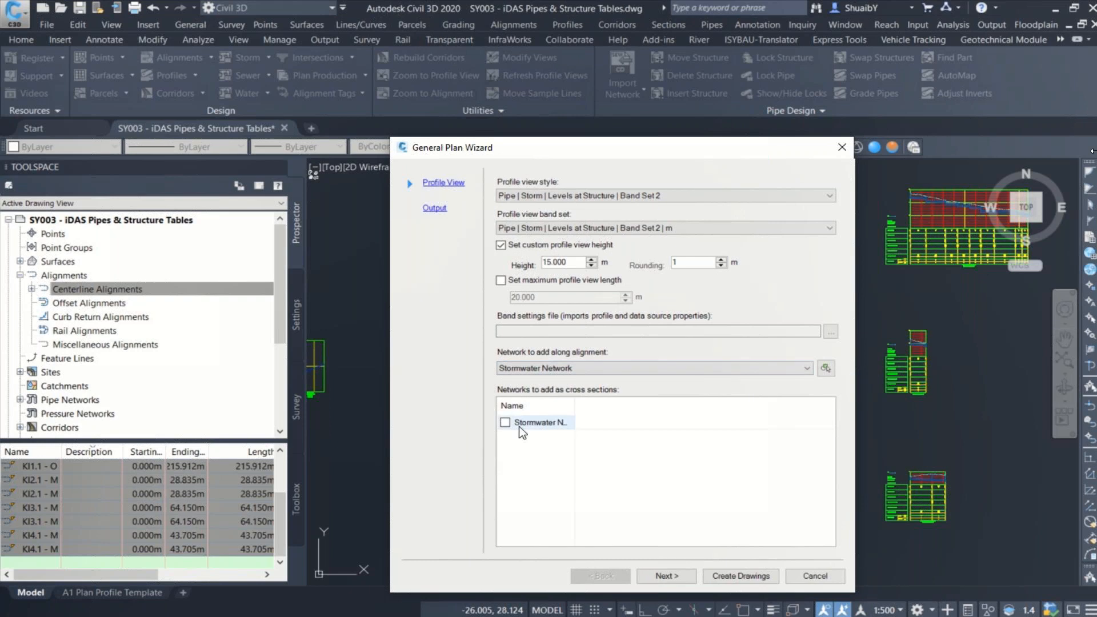
Step: Create the drawings from the A1 Plan Profile Template sheet, inserting the profile views in empty space right of the existing ones
click(678, 577)
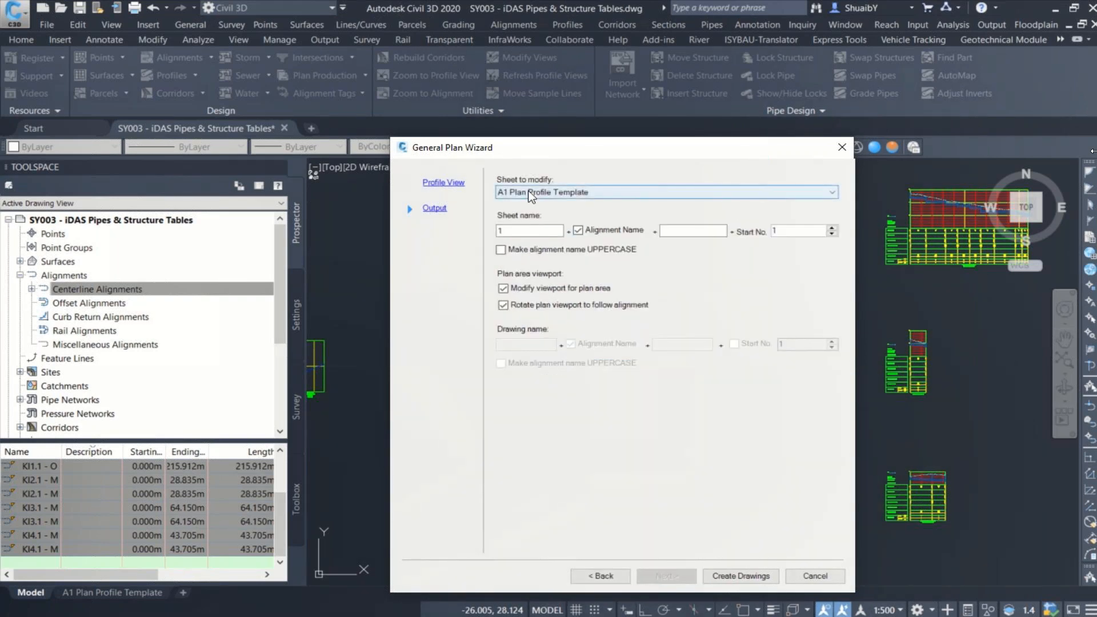
click(738, 576)
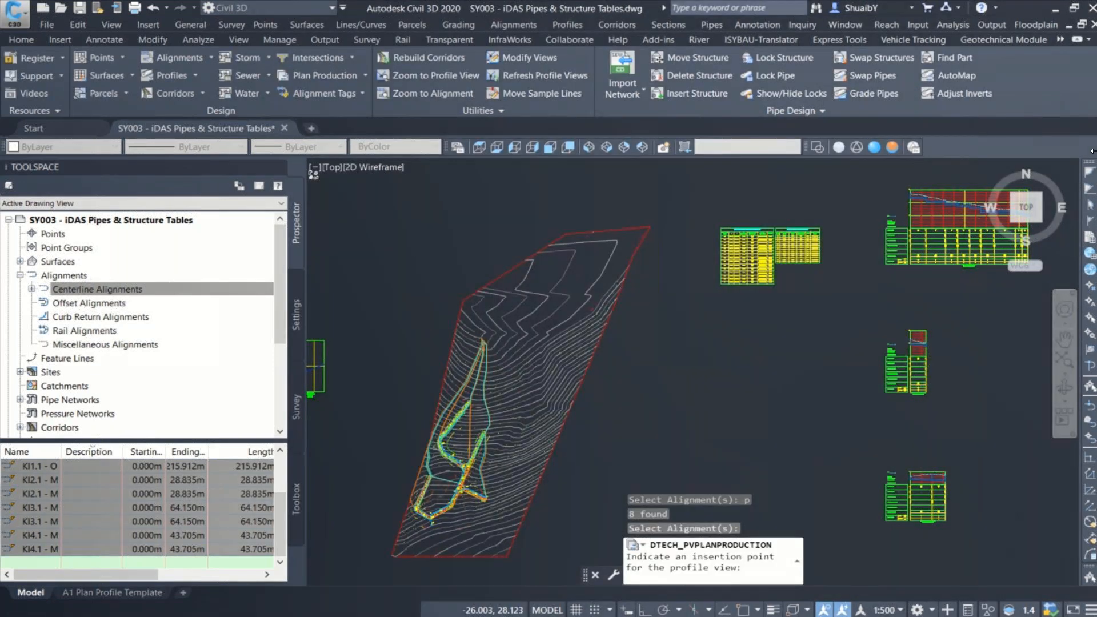
scroll(574, 262, down, 4)
mouse_move(800, 217)
middle_down()
mouse_move(519, 221)
mouse_move(518, 244)
middle_up()
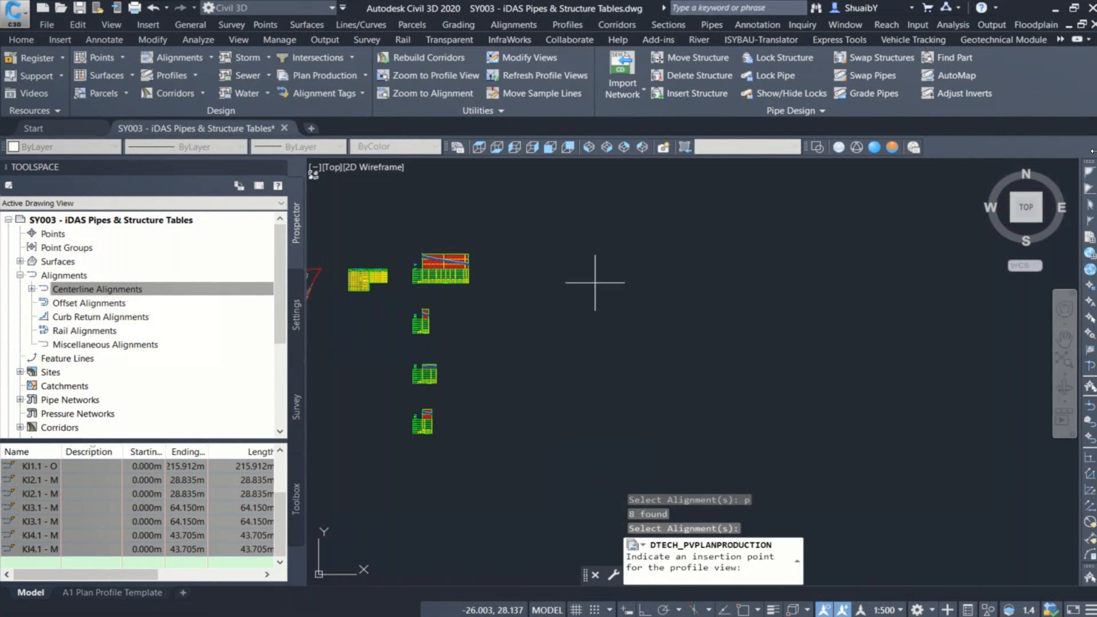
click(601, 258)
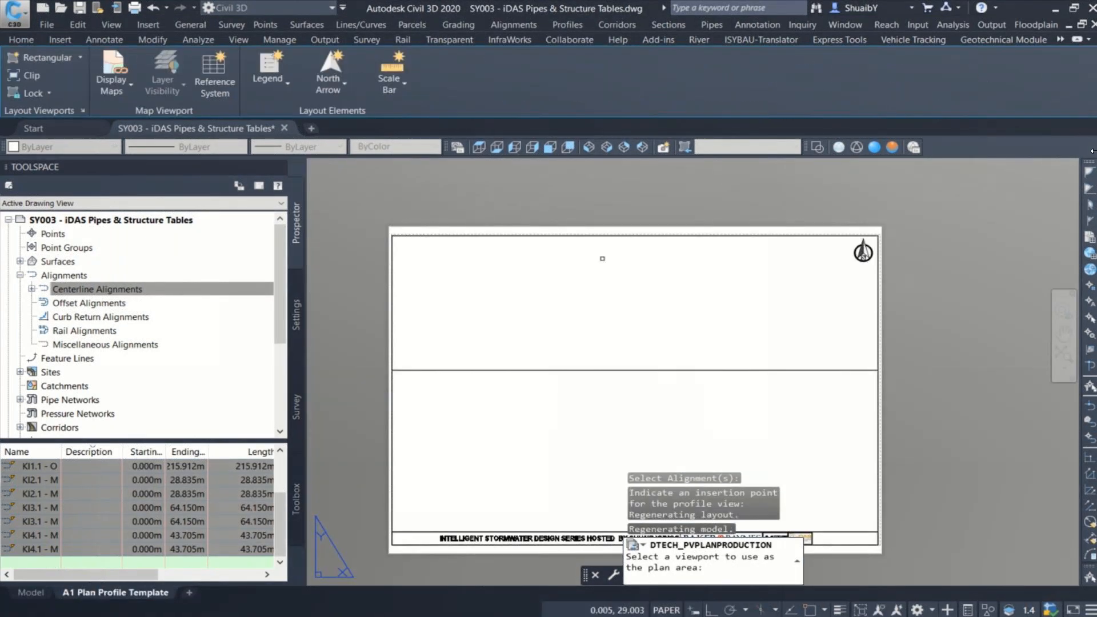
Step: Assign the template's upper viewport as the plan area and its lower viewport as the profile view area
click(704, 572)
click(397, 282)
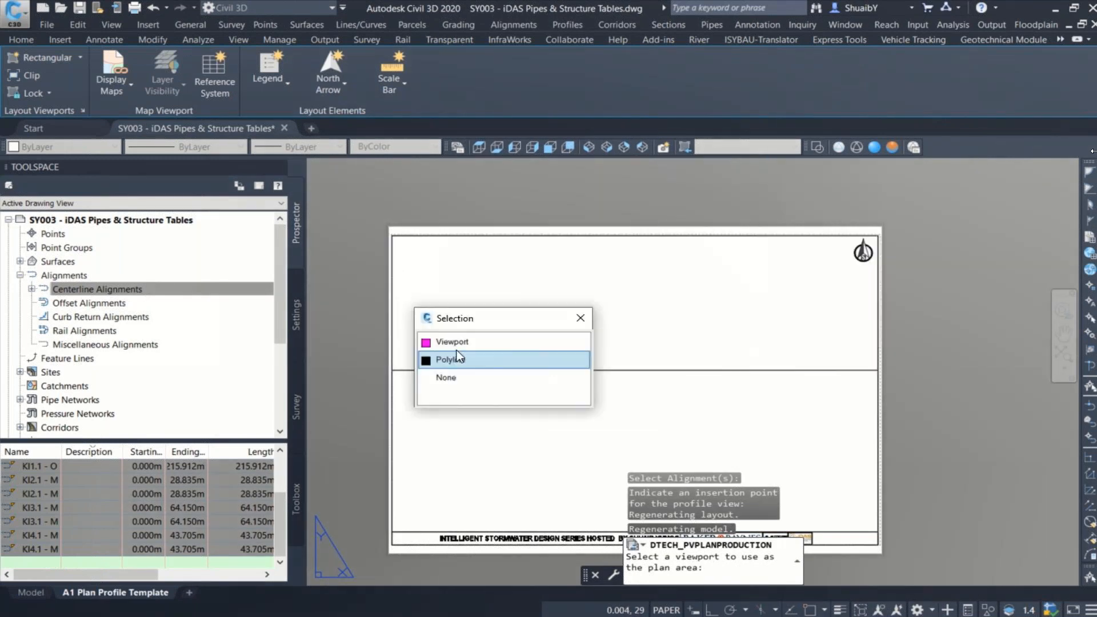
click(457, 341)
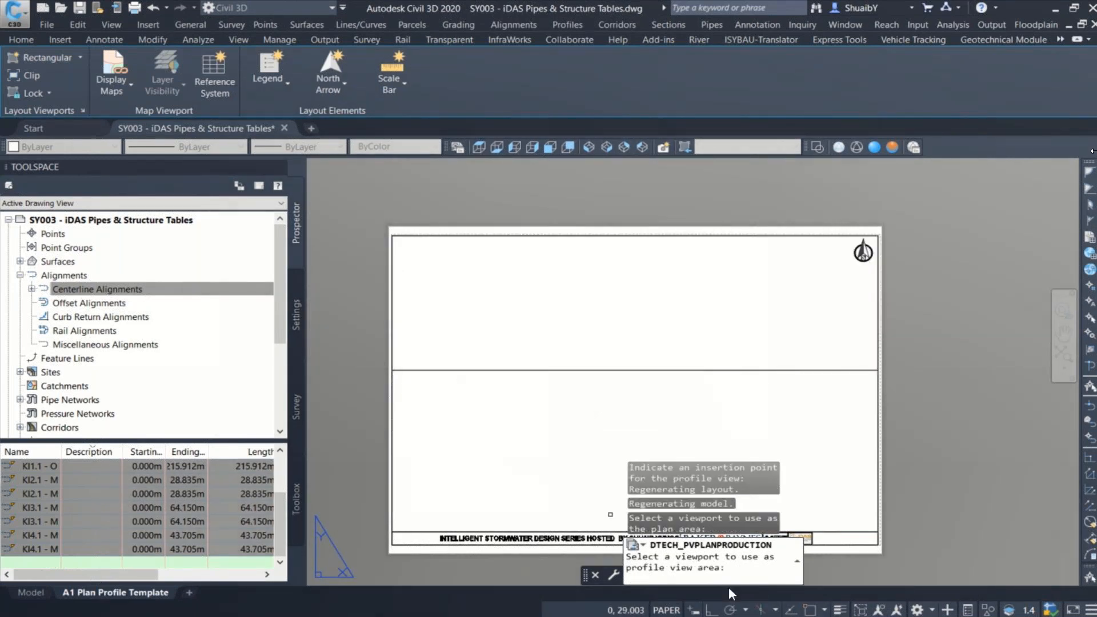
click(400, 429)
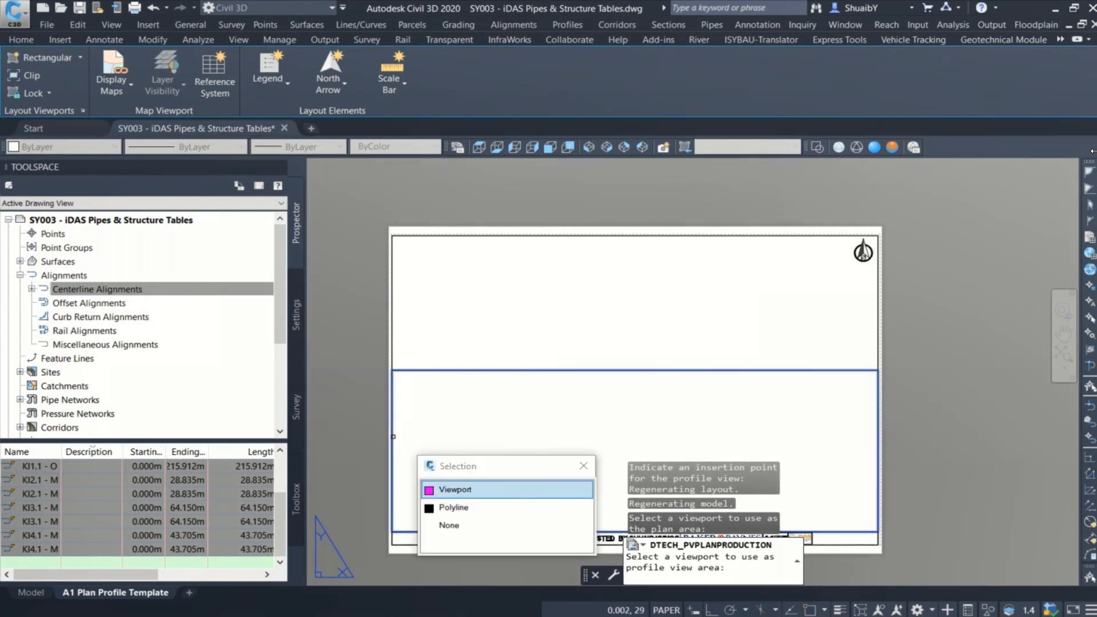
click(457, 496)
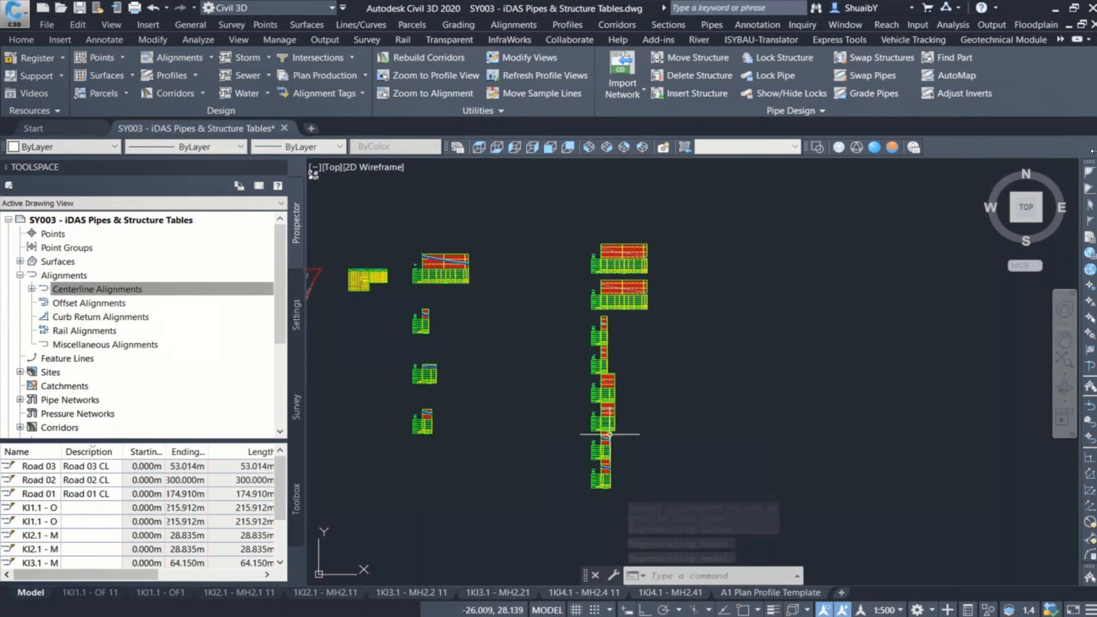
Step: Examine the plan, profile and band data, including the hydraulics rows, on the generated sheet 1KI1.1 - OF 11
click(81, 588)
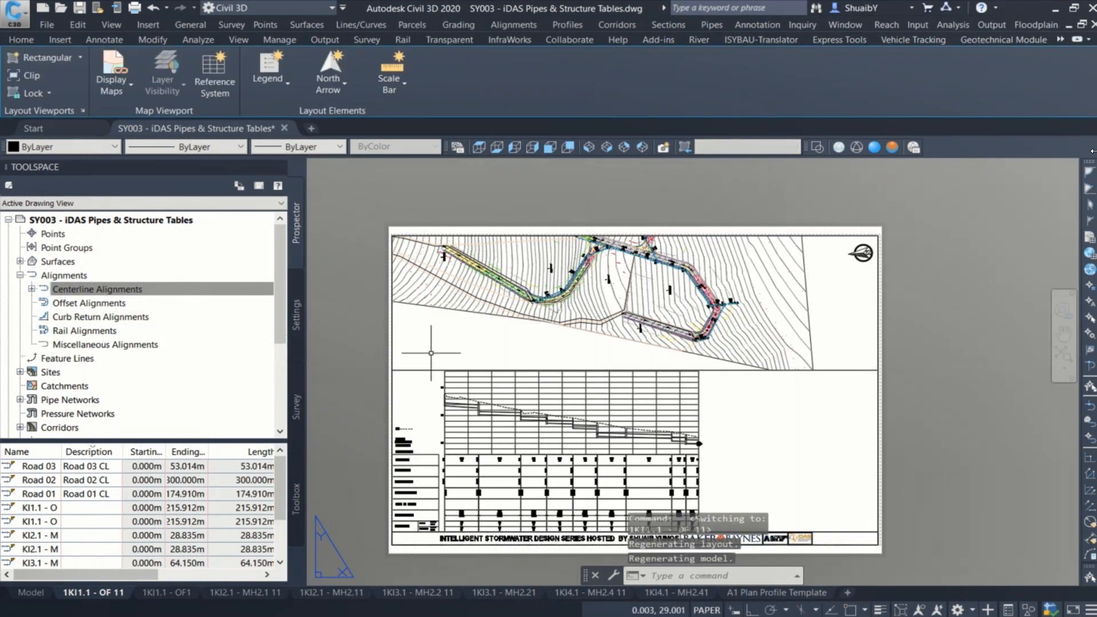
scroll(452, 350, up, 5)
scroll(469, 337, down, 2)
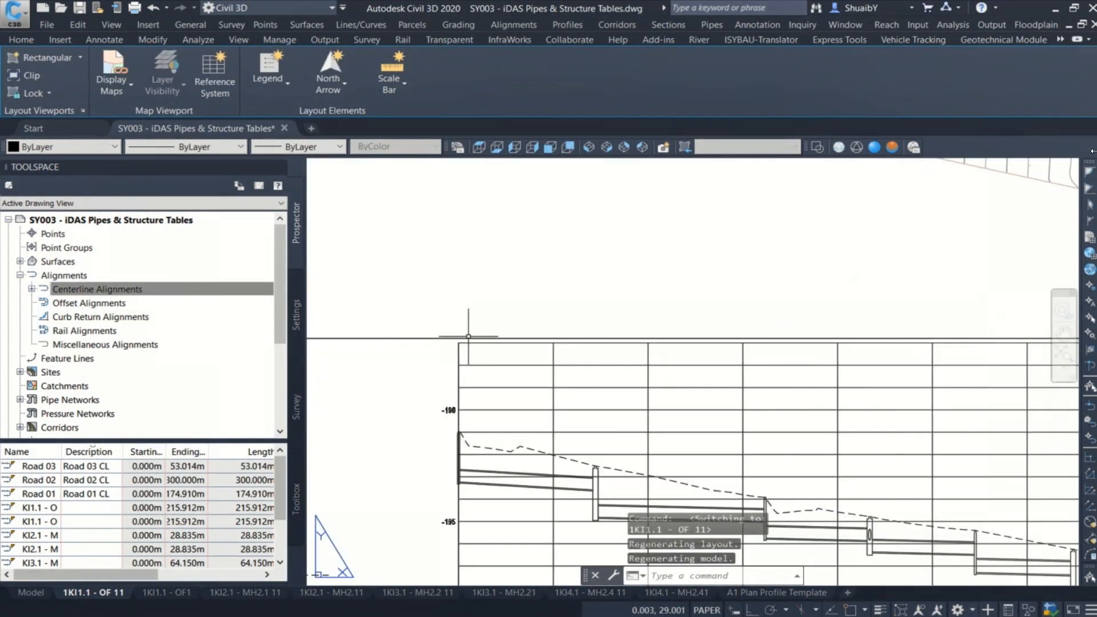
scroll(469, 336, down, 5)
scroll(426, 381, up, 2)
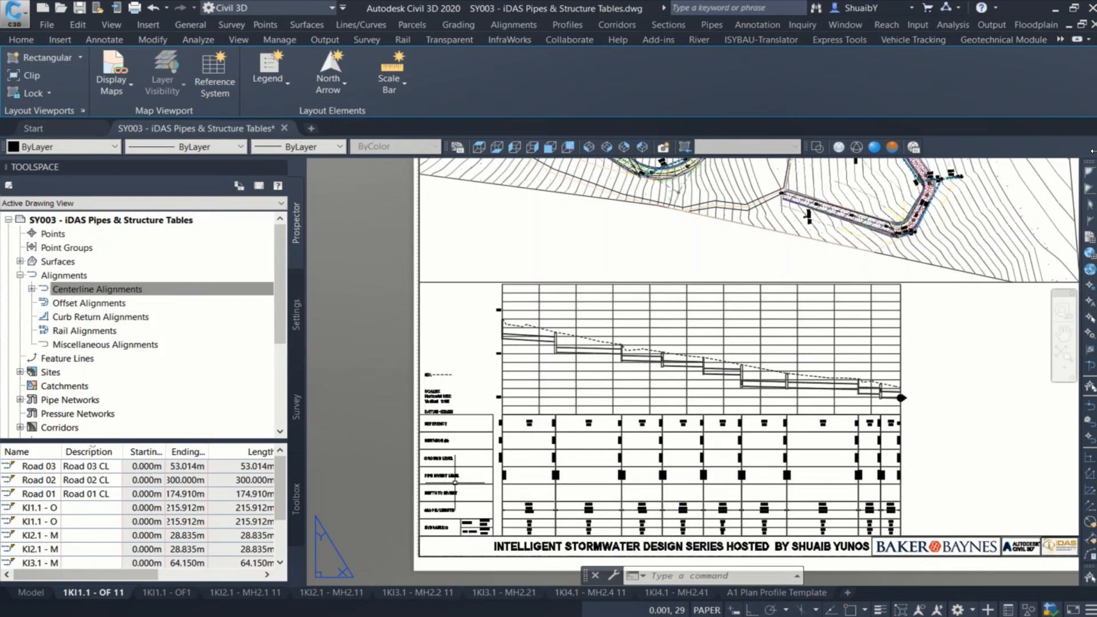
scroll(456, 483, up, 2)
scroll(461, 467, up, 5)
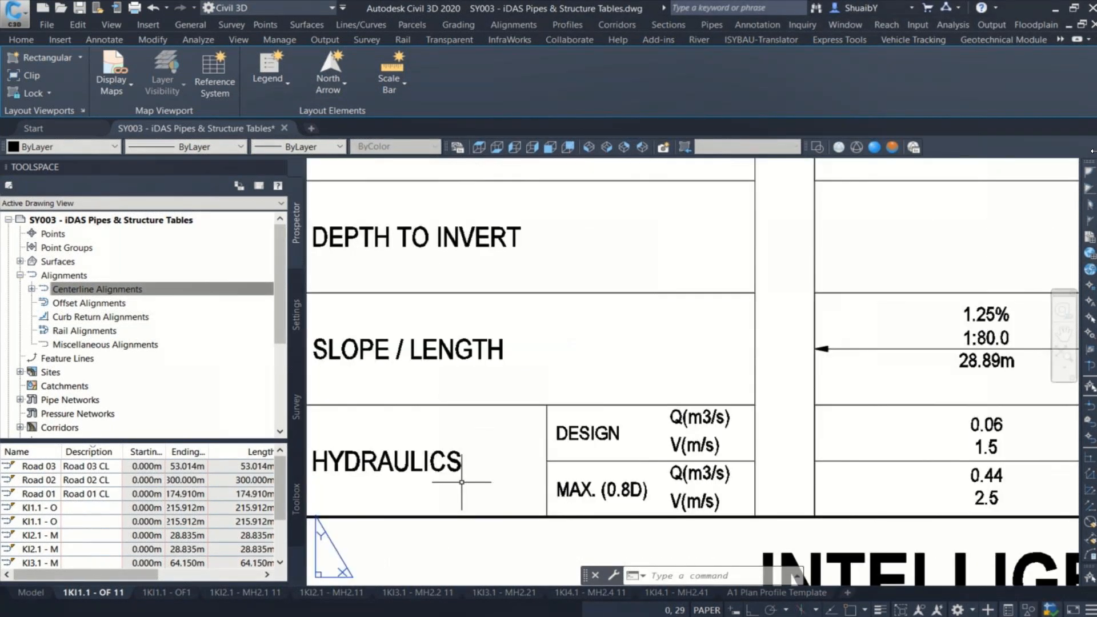
scroll(461, 482, down, 5)
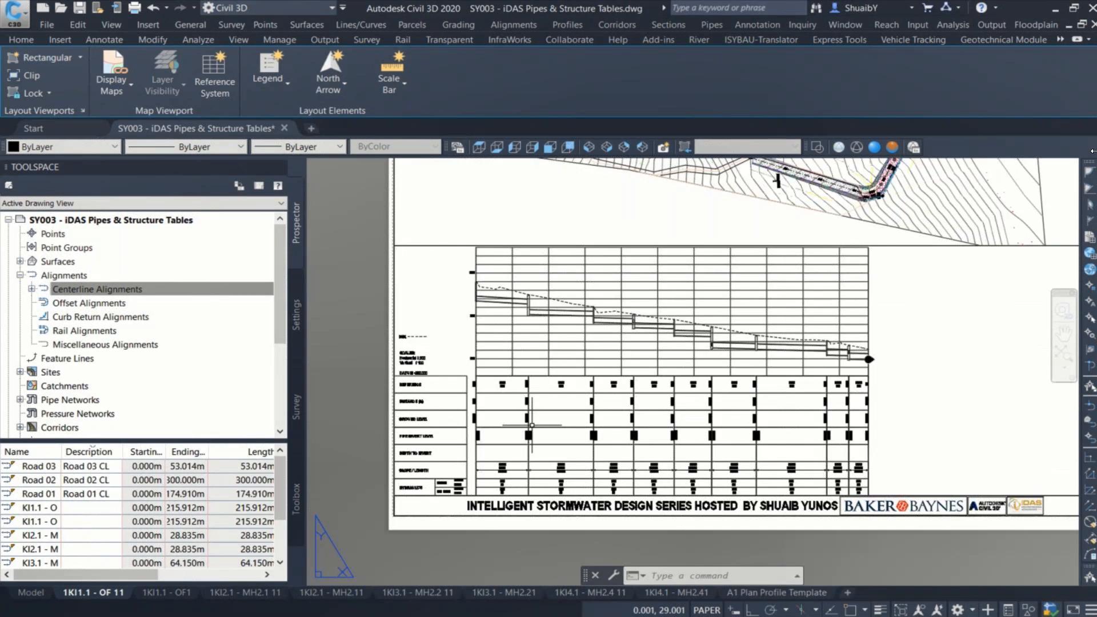
Step: Try rotating the plan view with the north arrow on sheet 1KI1.1 - OF 11, and undo the rotation
middle_drag(801, 347, 672, 402)
scroll(657, 383, down, 3)
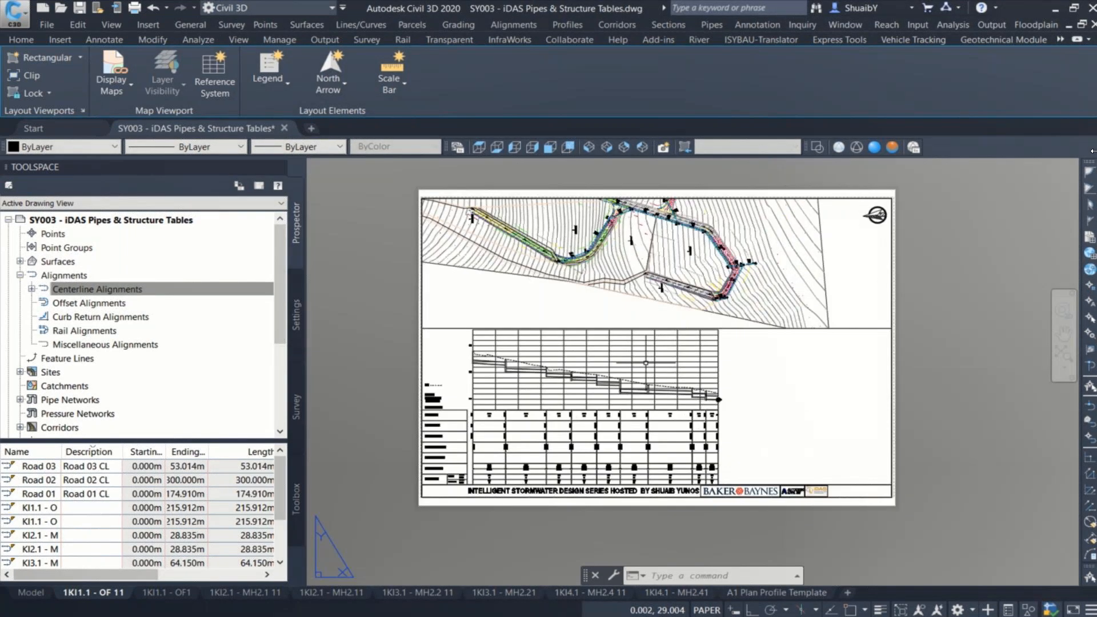
middle_drag(646, 363, 667, 399)
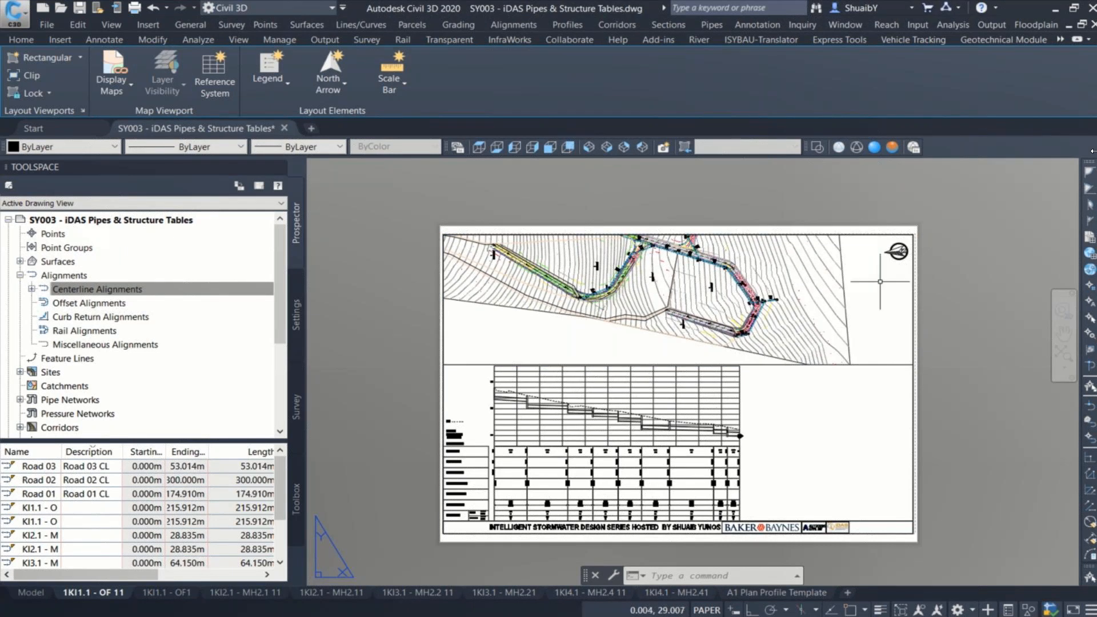
click(896, 252)
click(898, 236)
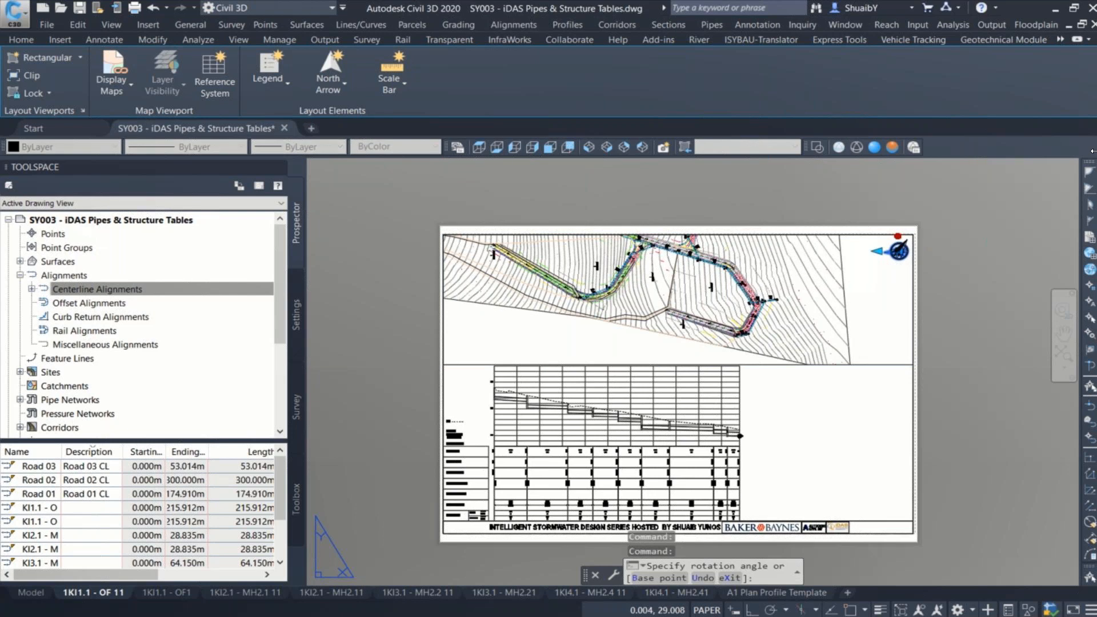
click(755, 311)
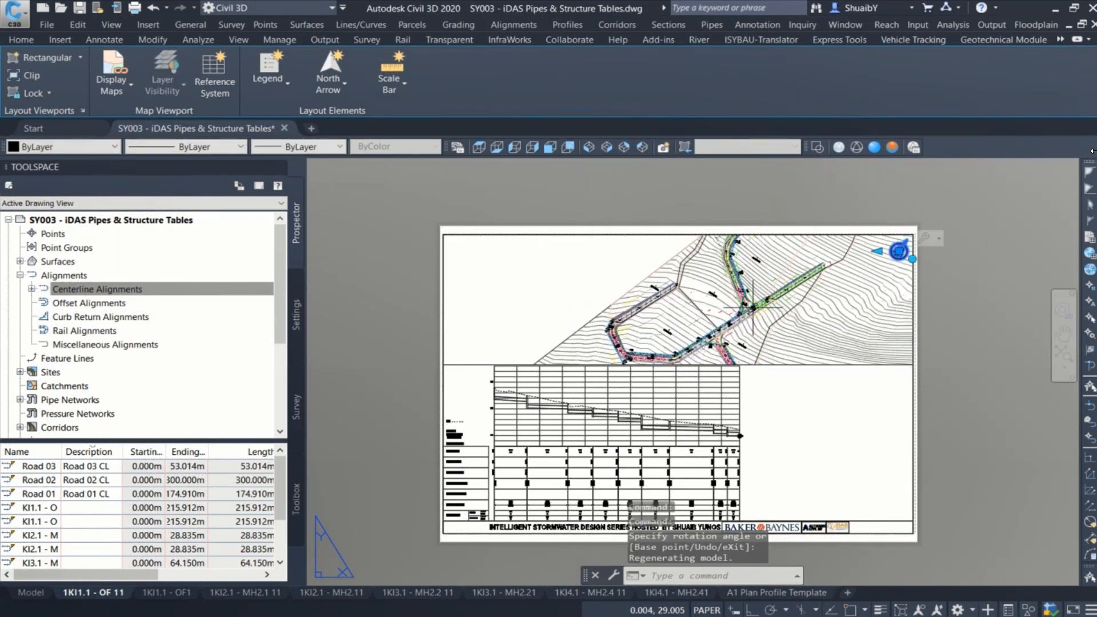
key(ctrl+z)
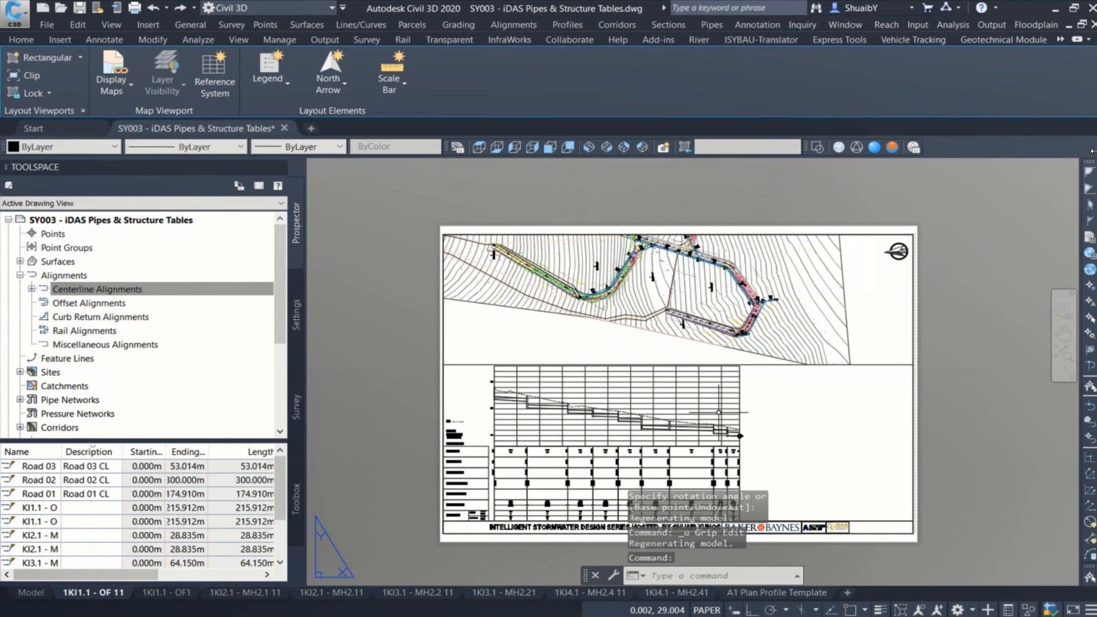
Step: Check the pipe reference, level, slope and hydraulics bands beneath the profile on sheet 1KI1.1 - OF 11
scroll(495, 496, up, 7)
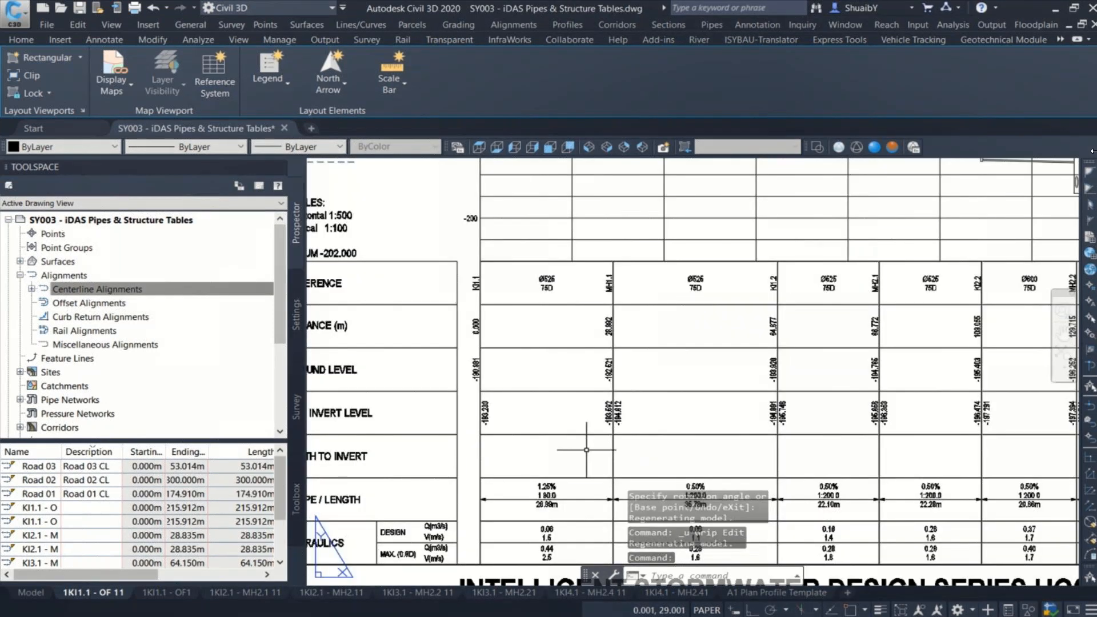
scroll(634, 409, down, 6)
middle_drag(810, 373, 622, 422)
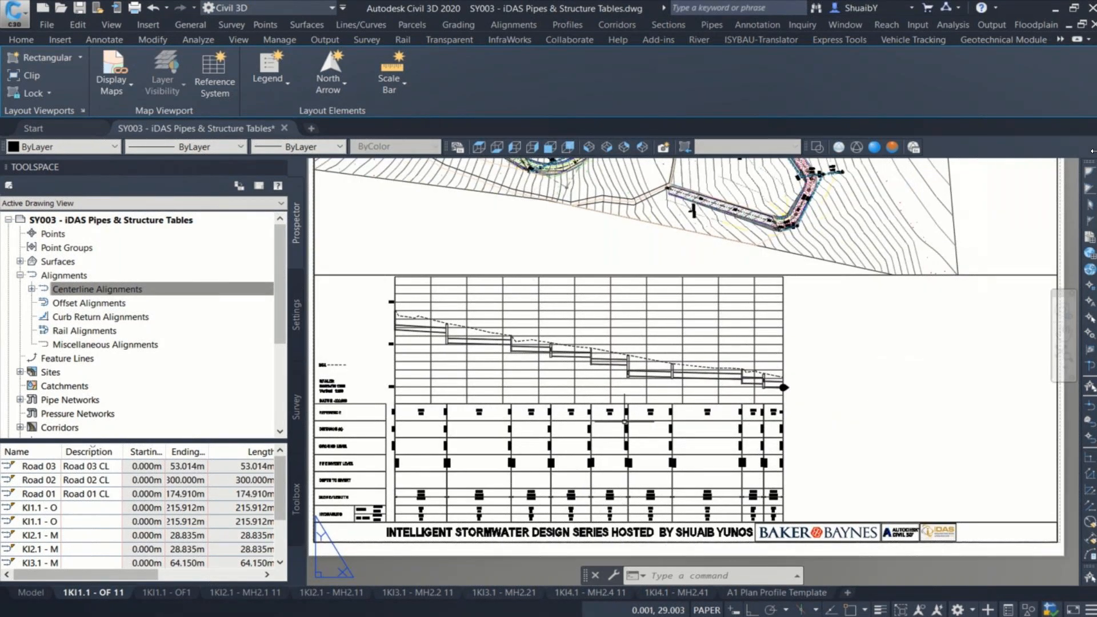
scroll(624, 421, down, 2)
Step: Try narrowing the plan viewport on sheet 1KI2.1 - MH2.11 to less than half the sheet width, and undo the stretch
click(156, 591)
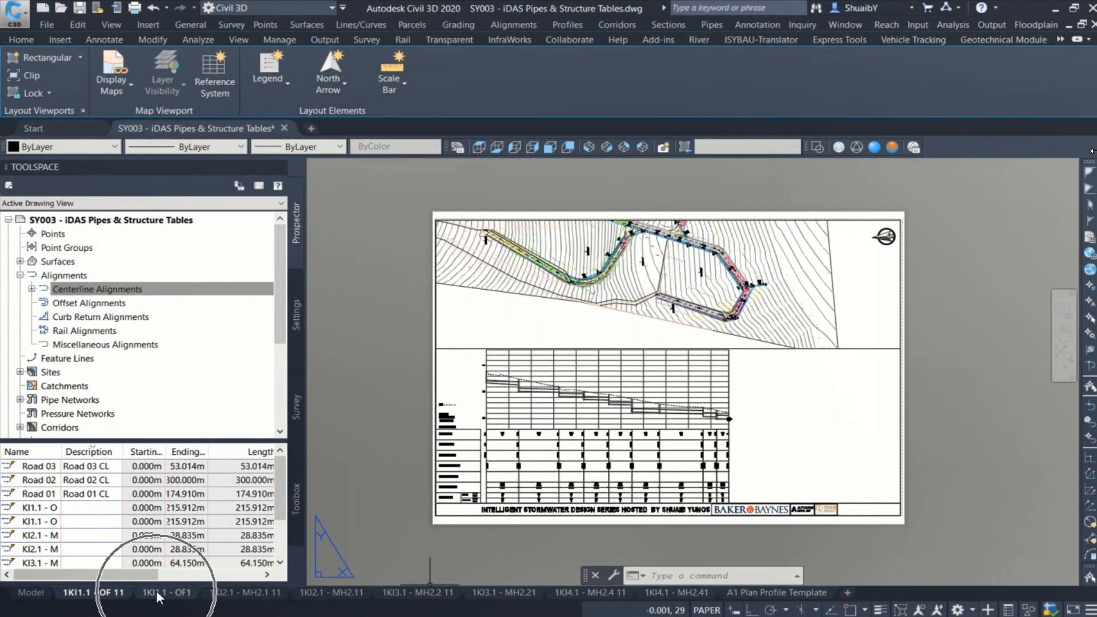
click(313, 592)
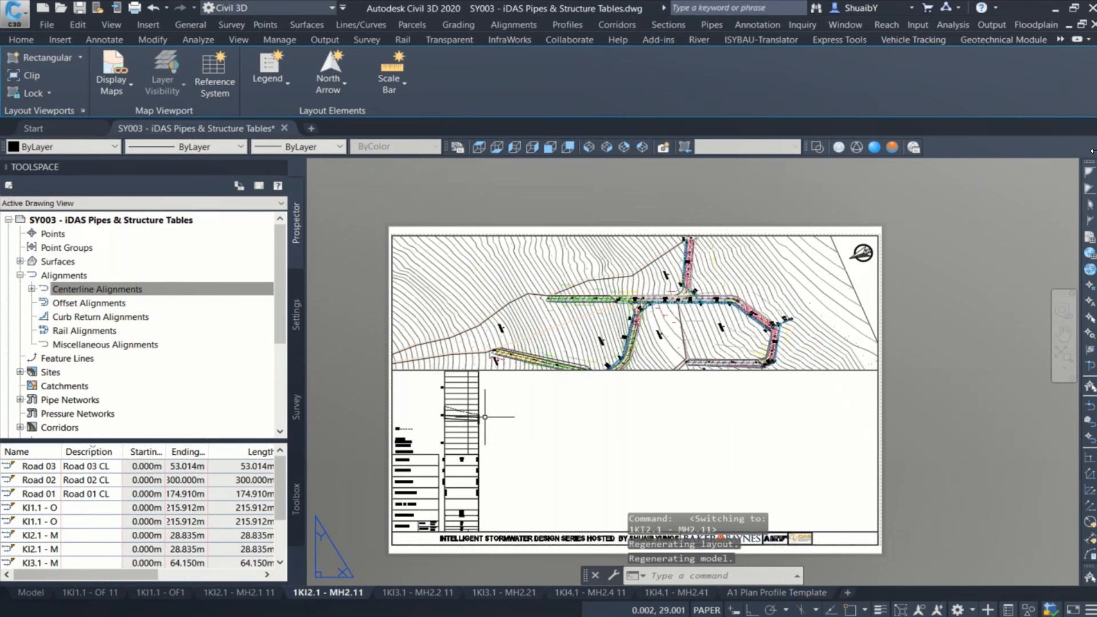
click(878, 286)
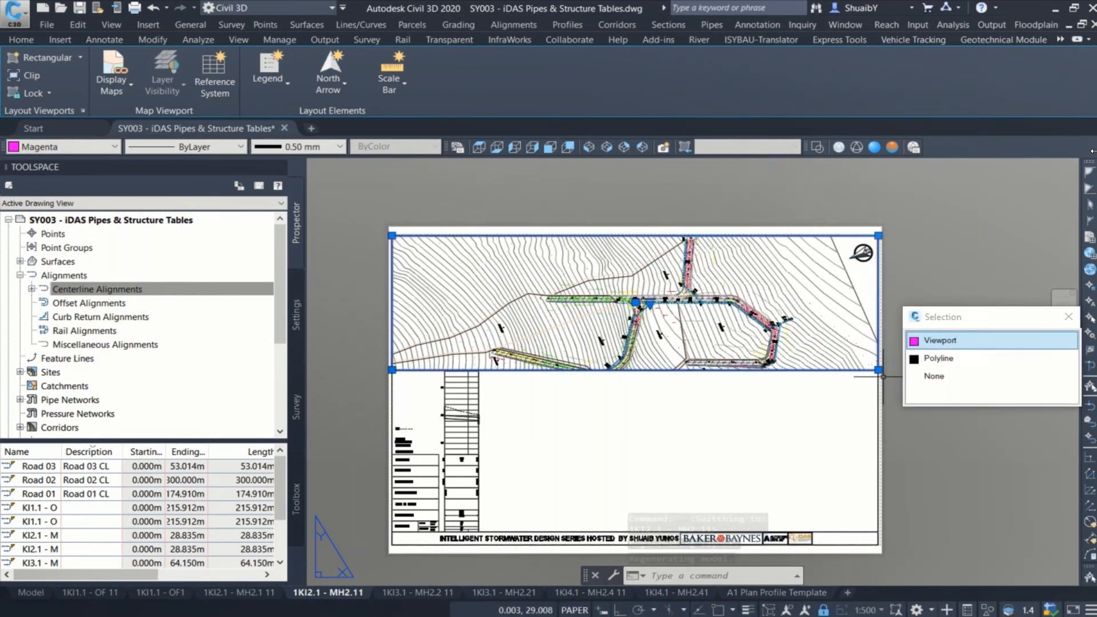
click(878, 370)
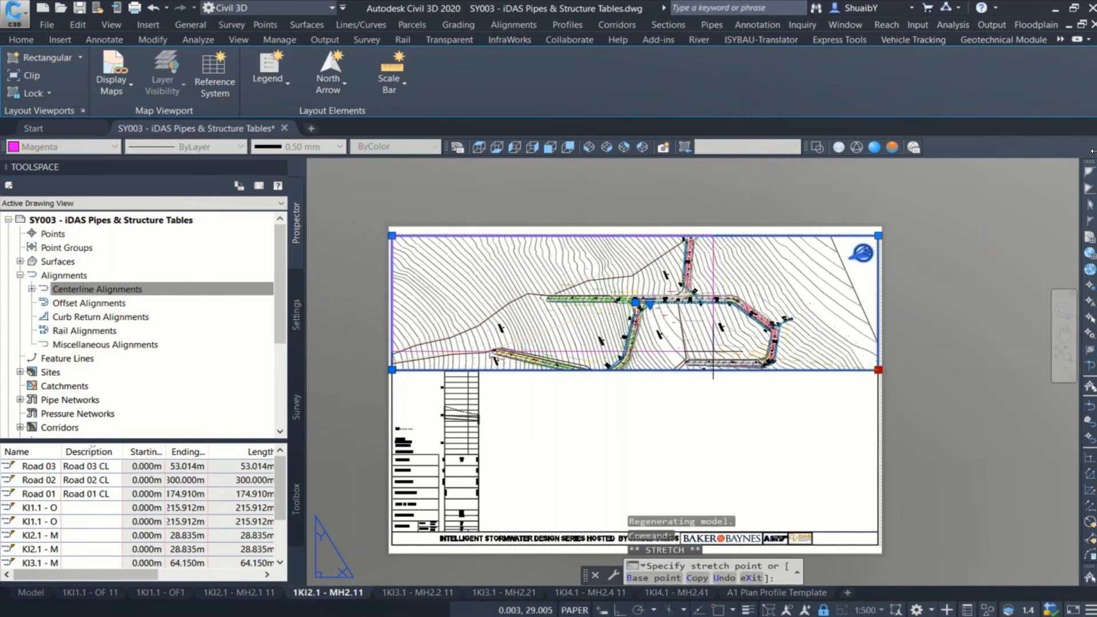
click(580, 369)
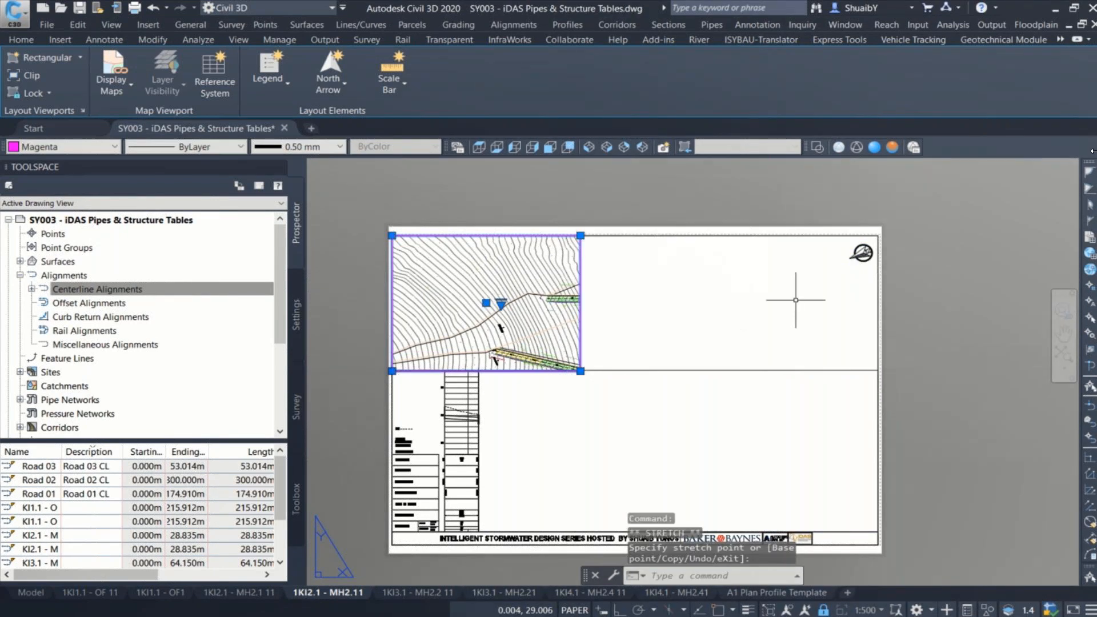
mouse_move(428, 598)
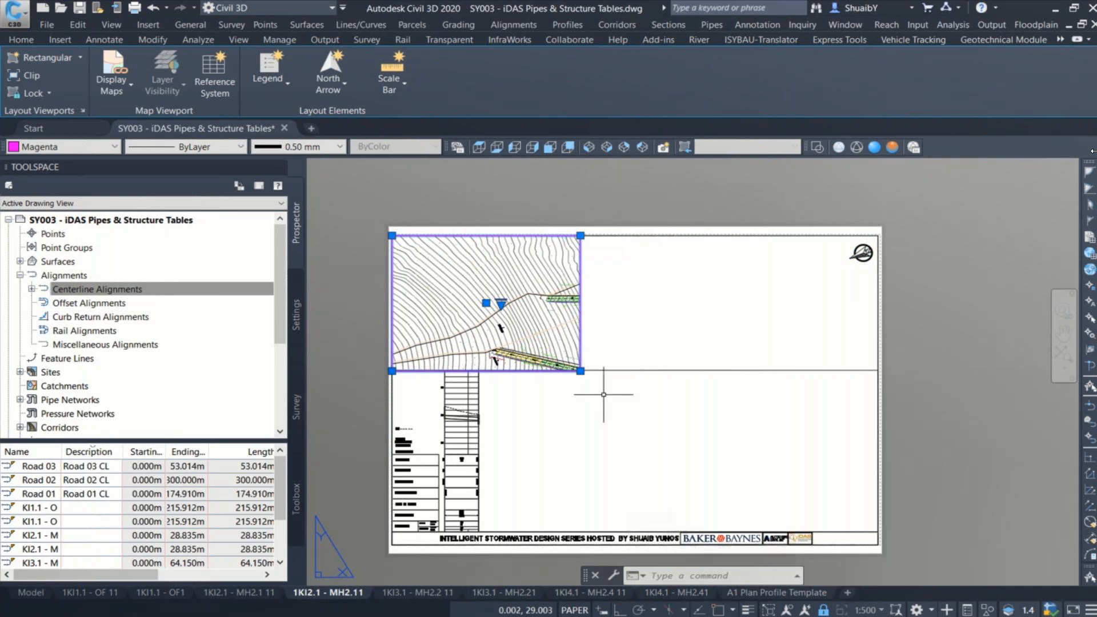
key(ctrl+z)
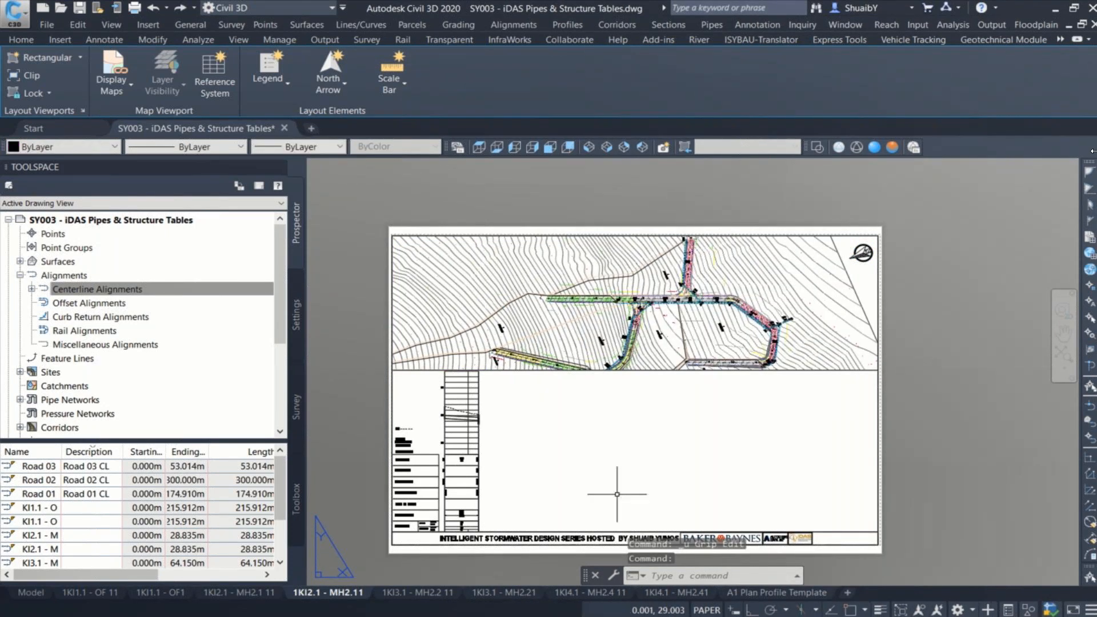
Step: On sheet 1KI1.1 - OF 11, try moving the shared edge of the plan and profile viewports upward, and undo the stretch
click(91, 593)
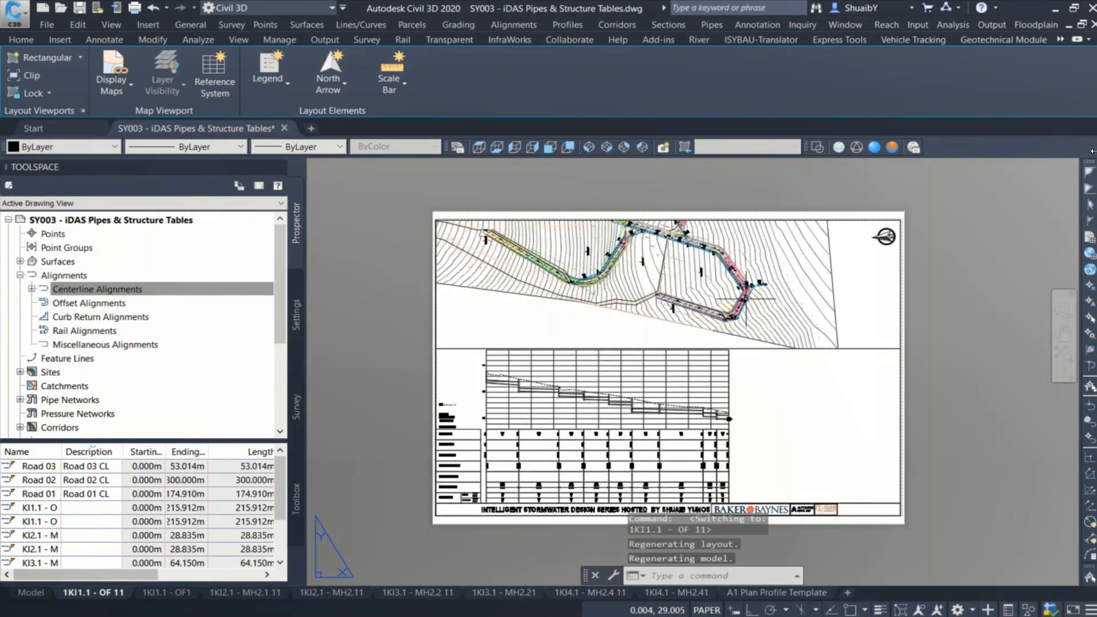
click(760, 343)
click(753, 353)
click(900, 348)
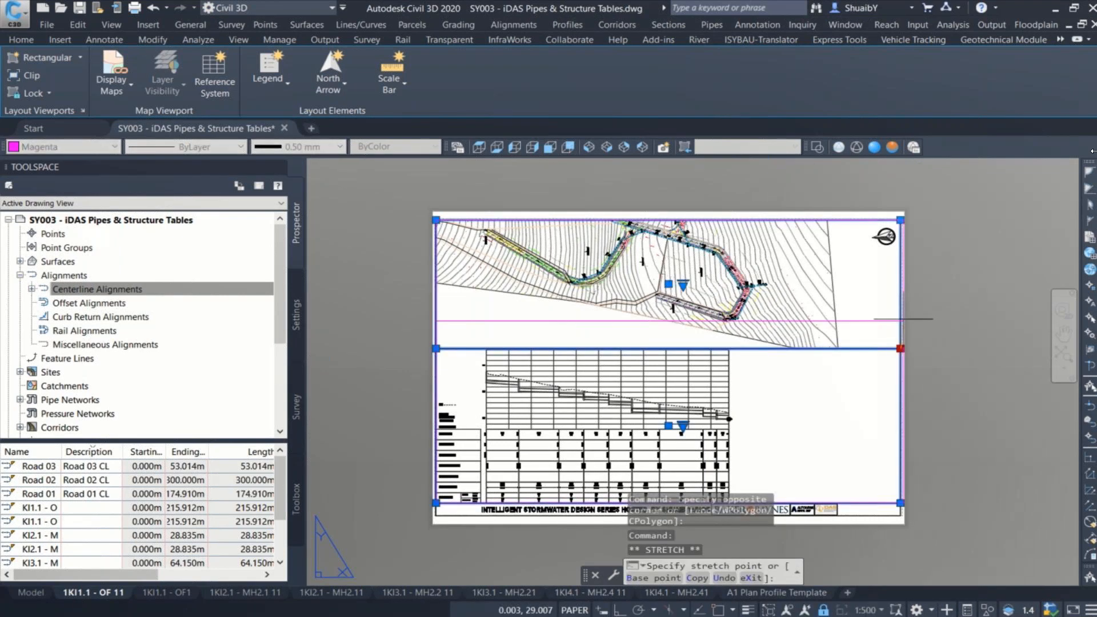
click(904, 312)
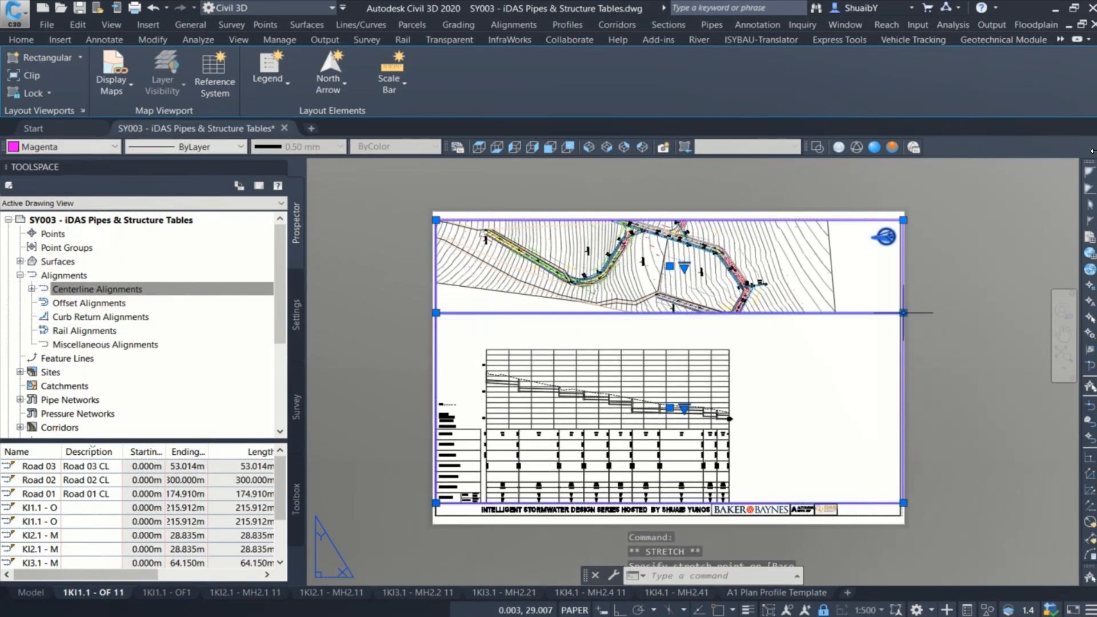
key(ctrl+z)
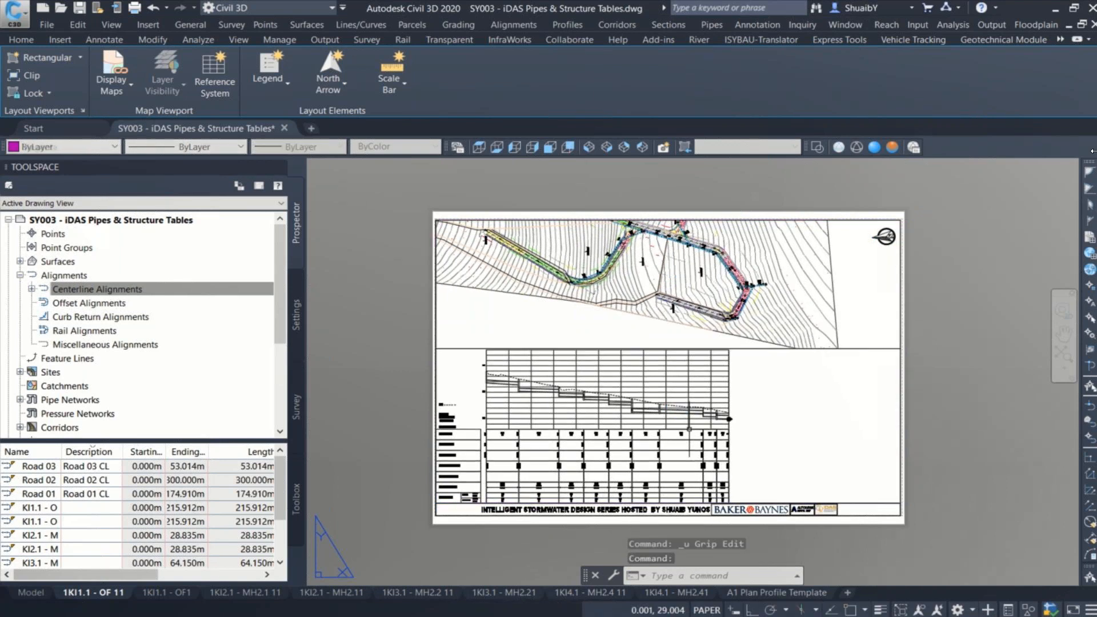
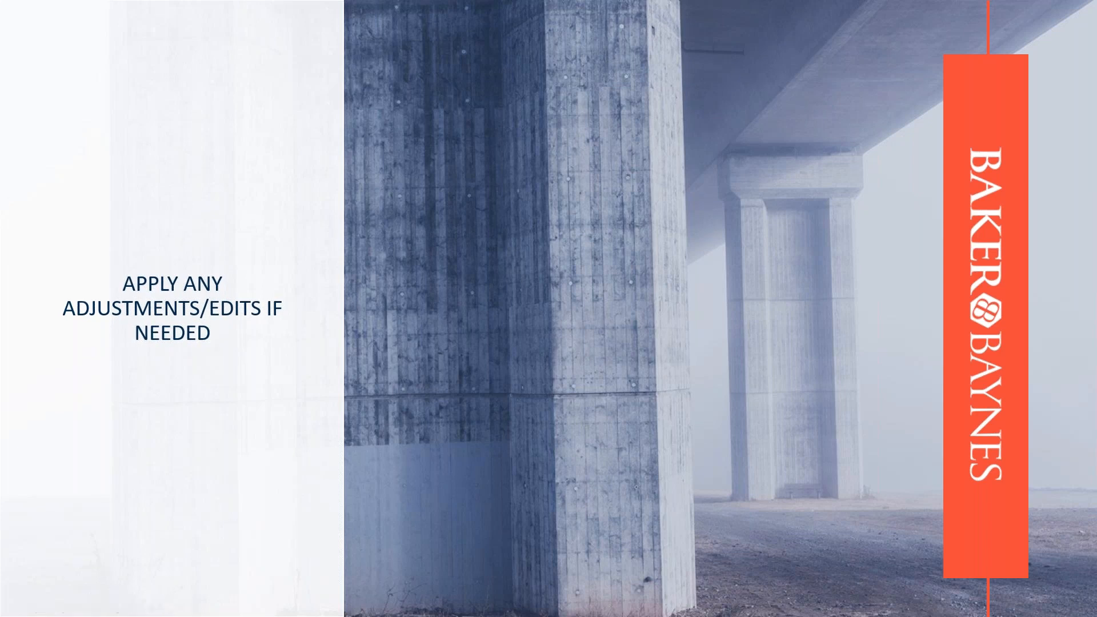
Step: Switch to Civil 3D and examine the DEPTH TO INVERT band beneath the profile on sheet 1KI1.1 - OF 11
key(alt+Tab)
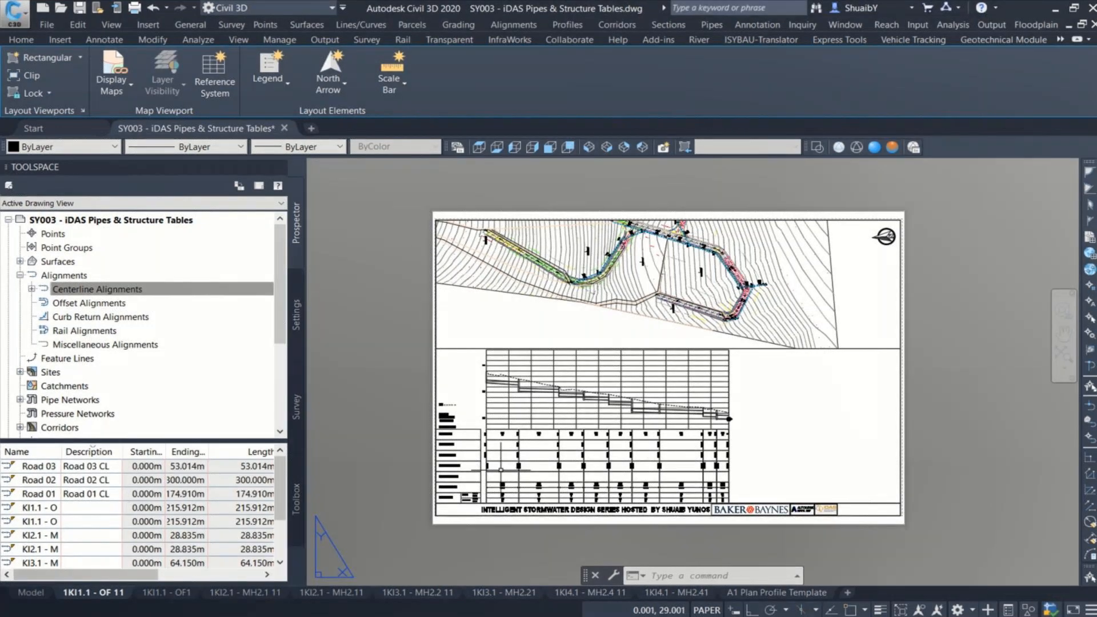
scroll(500, 470, up, 5)
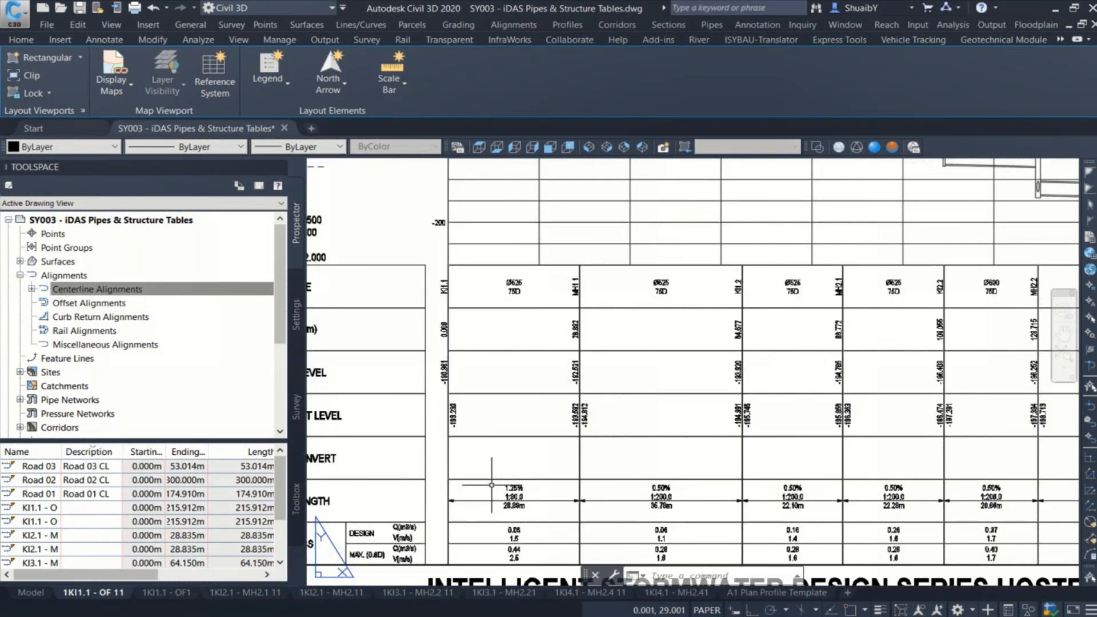
scroll(491, 485, up, 5)
middle_drag(515, 414, 534, 419)
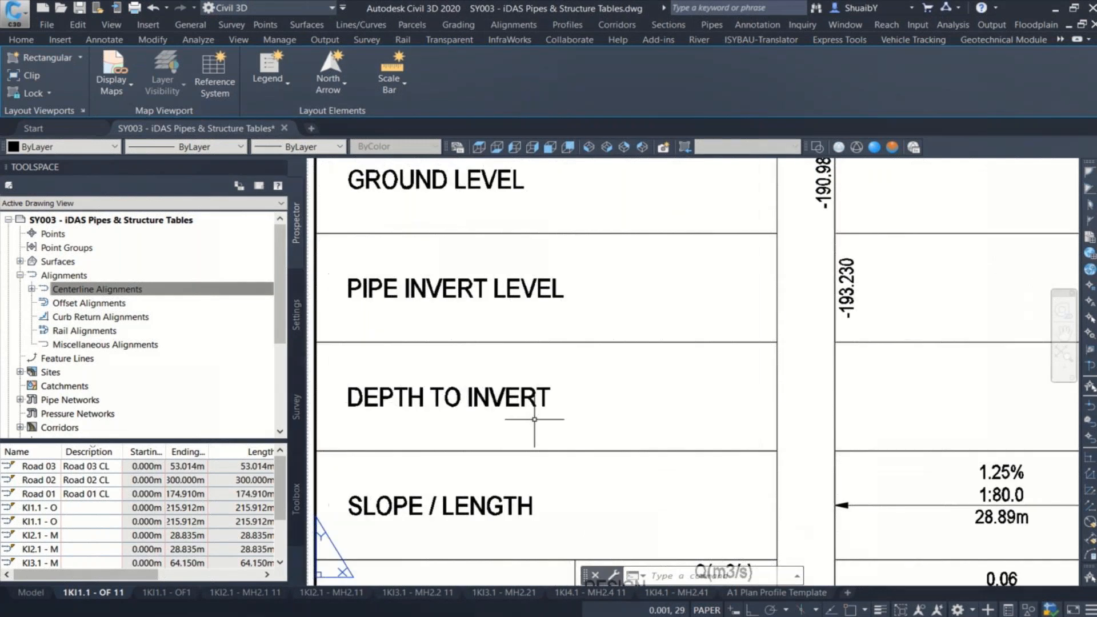
key(ctrl)
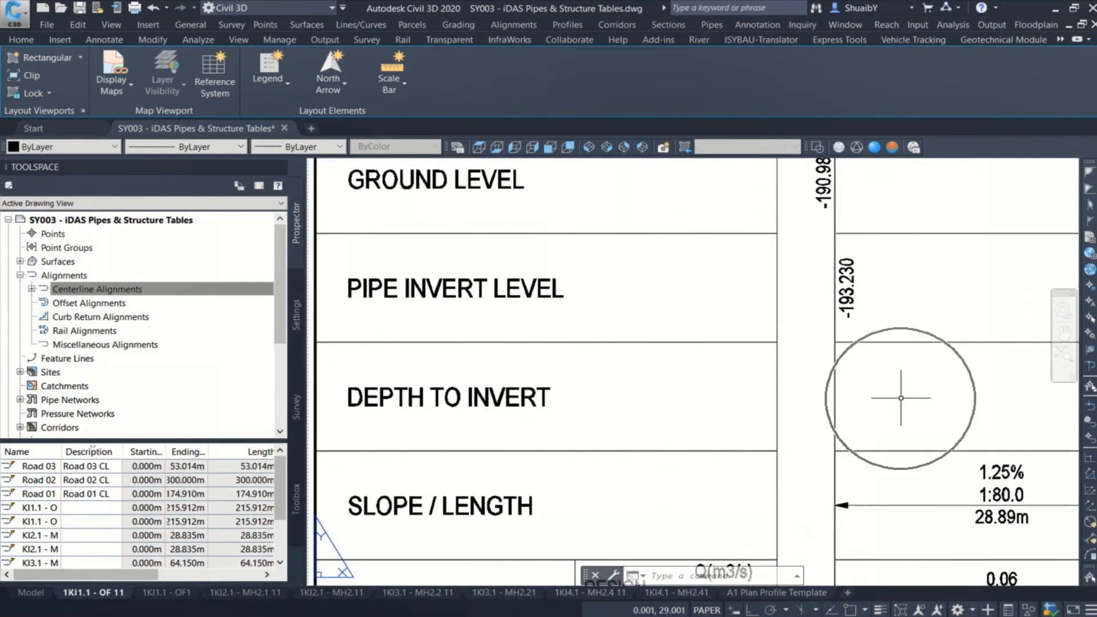
scroll(660, 385, down, 6)
scroll(661, 385, down, 2)
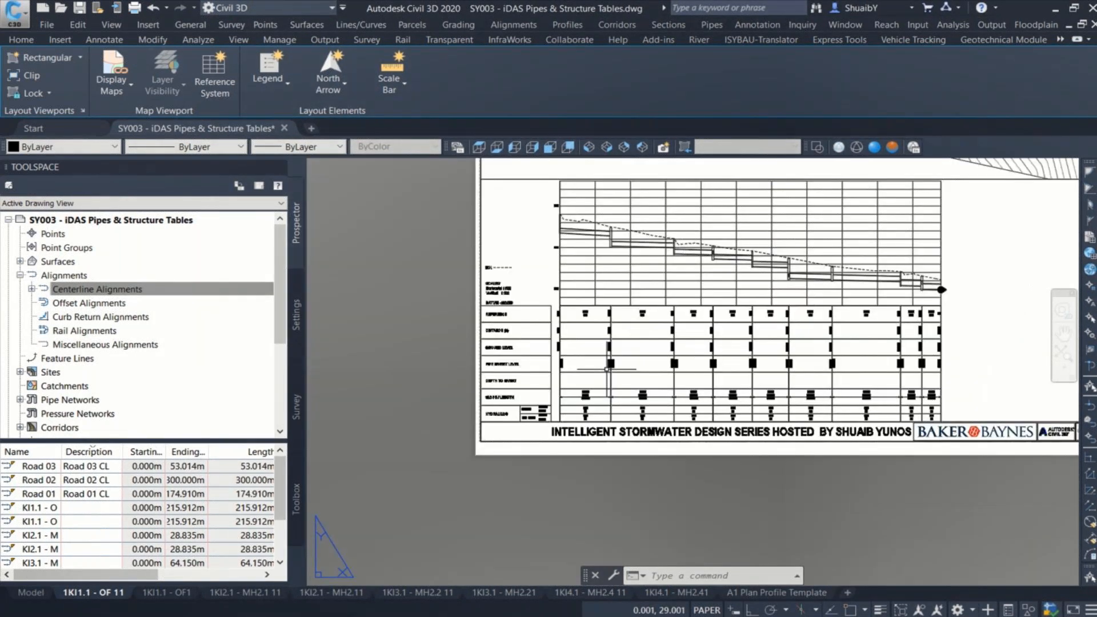
middle_drag(607, 368, 665, 434)
Step: In model space at longsection KI1.1 - OF, start adding pipe network labels with the label type Entire Network Profile
click(52, 593)
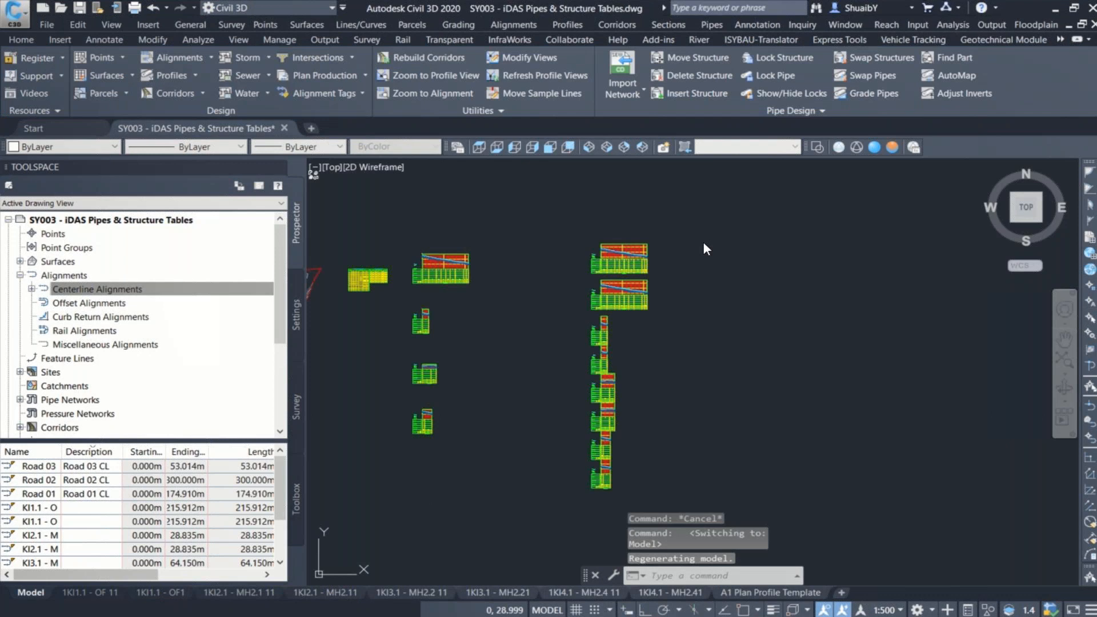
click(592, 250)
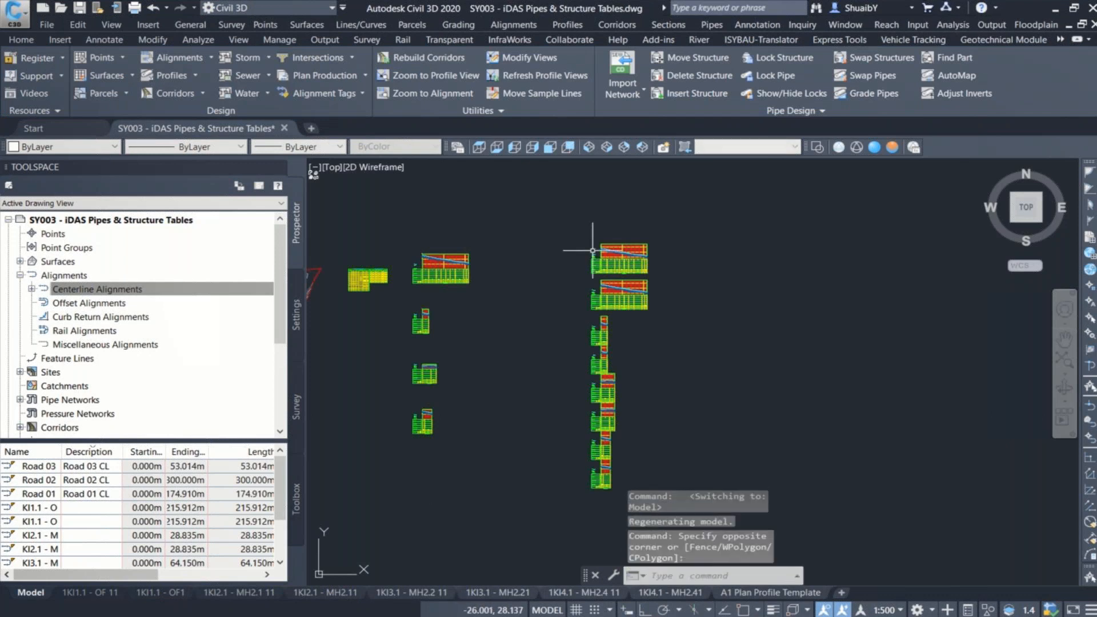
scroll(631, 260, up, 7)
scroll(584, 315, up, 2)
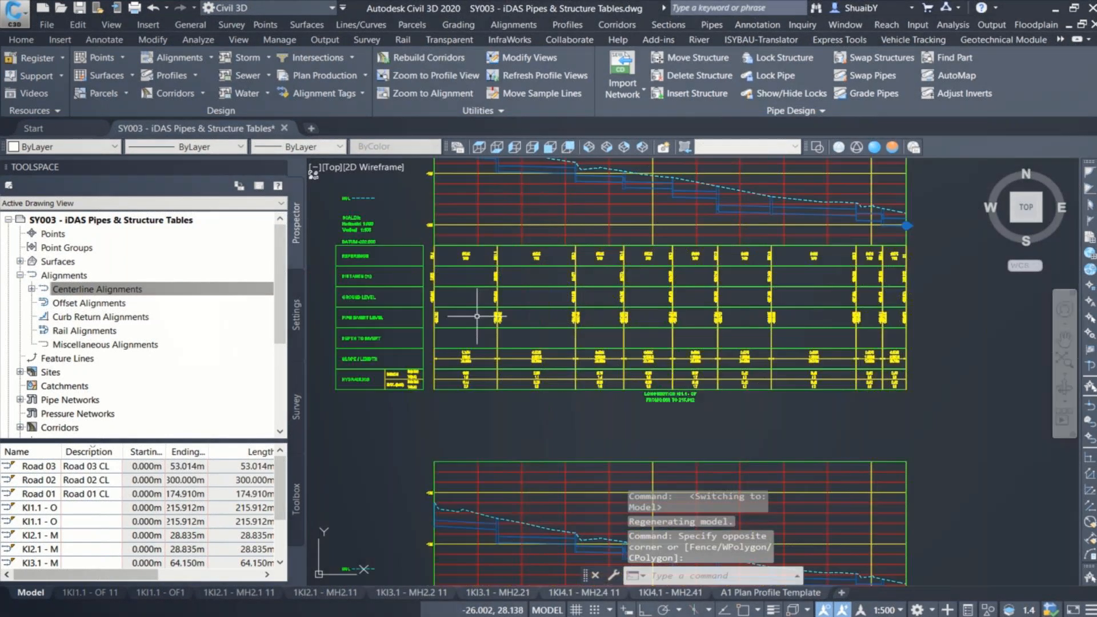
scroll(477, 316, up, 4)
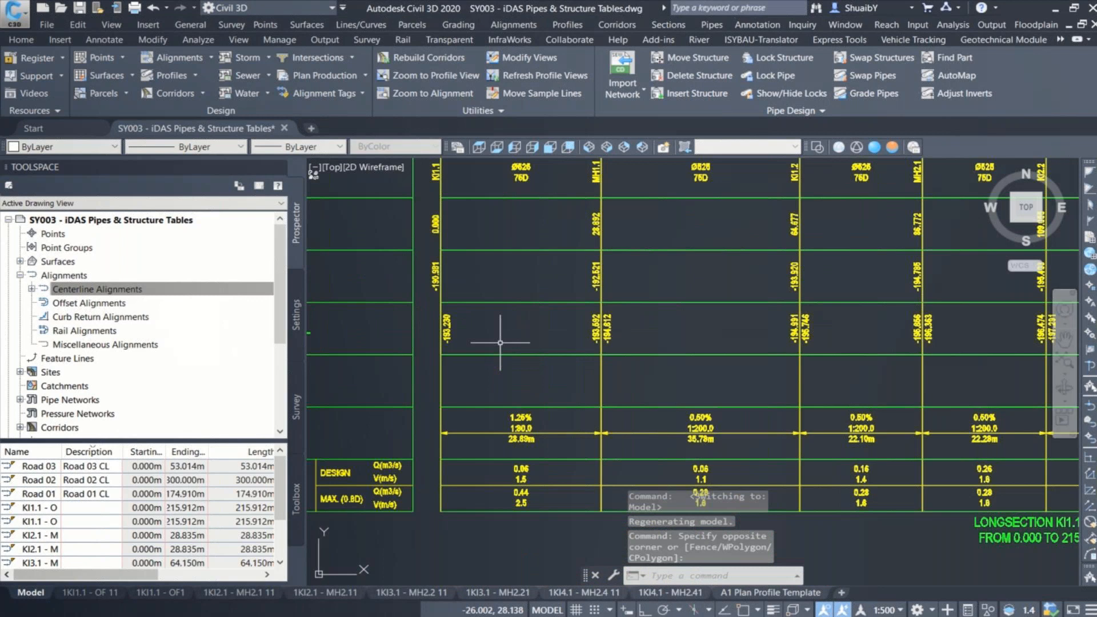
middle_drag(500, 343, 689, 353)
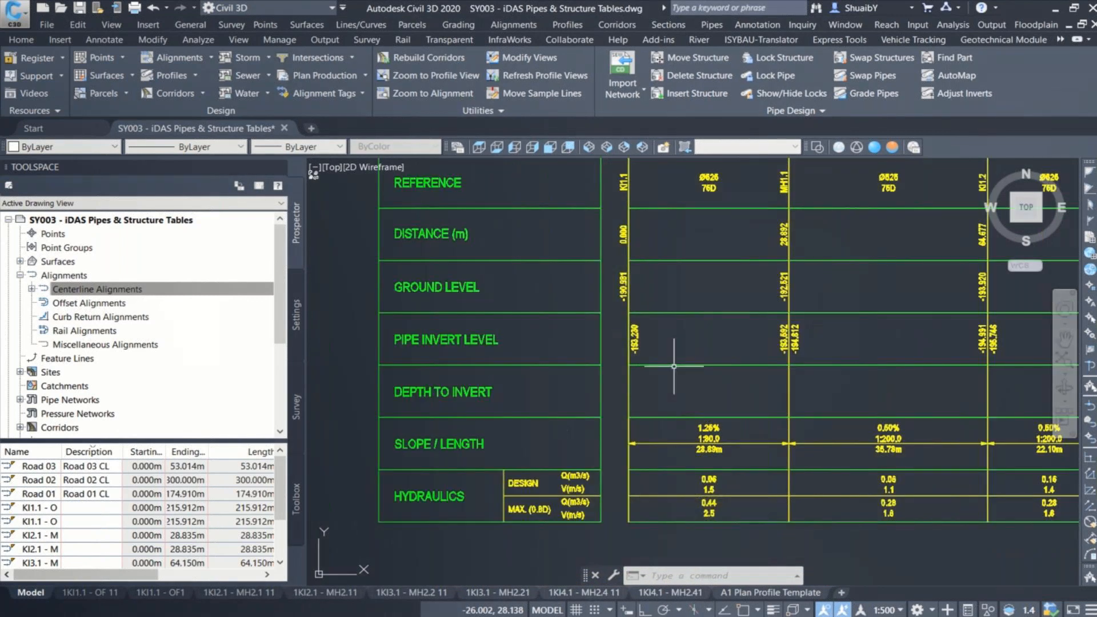
click(712, 25)
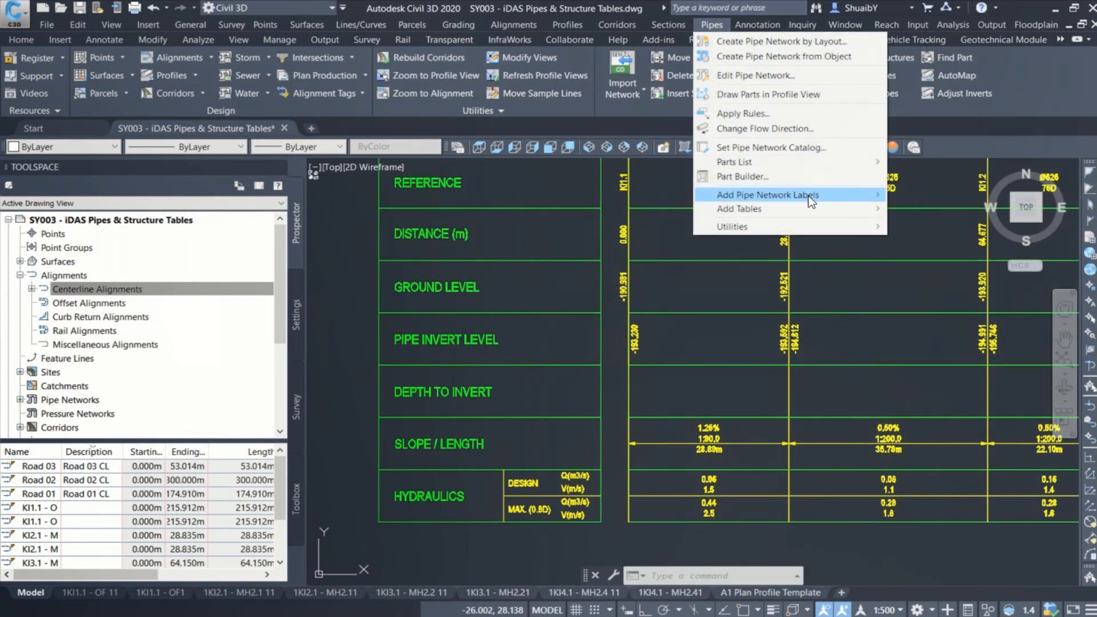
mouse_move(811, 201)
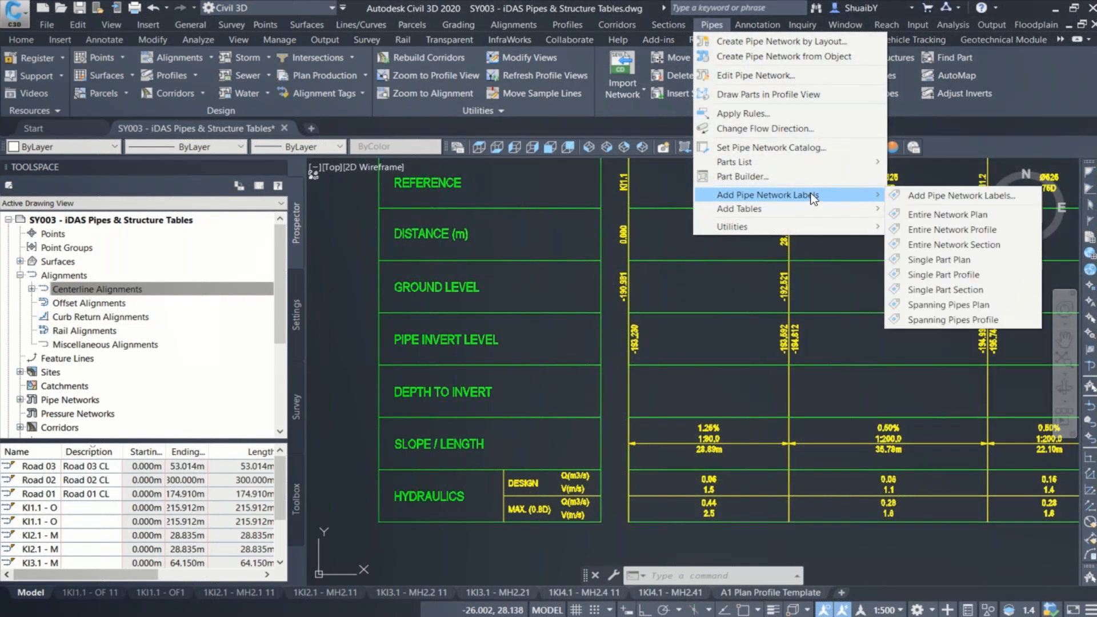
click(960, 195)
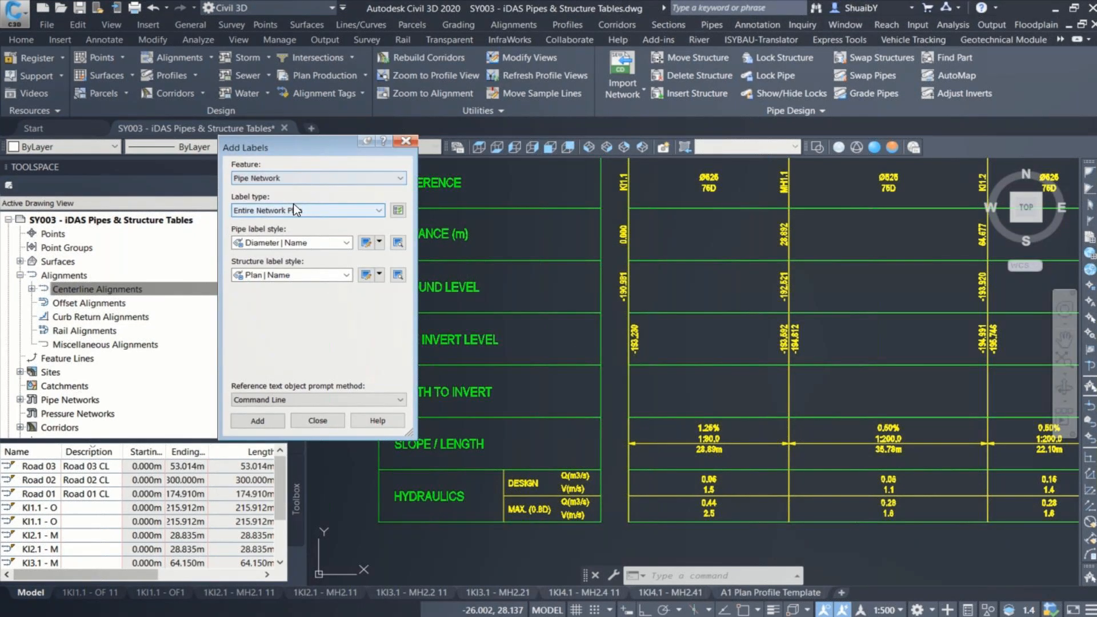
click(294, 209)
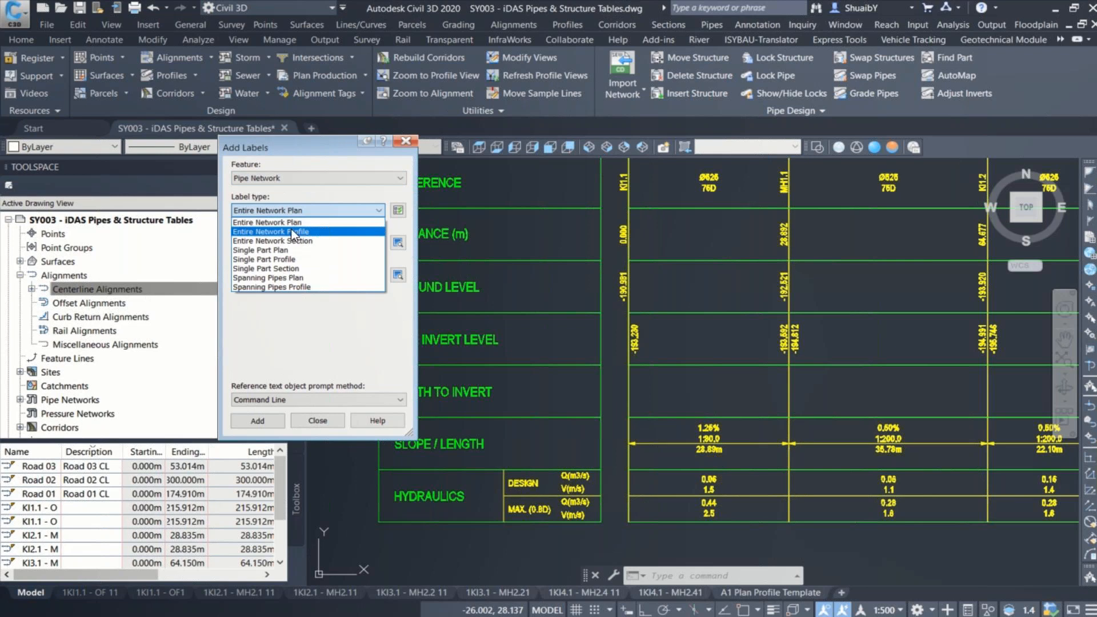
click(293, 231)
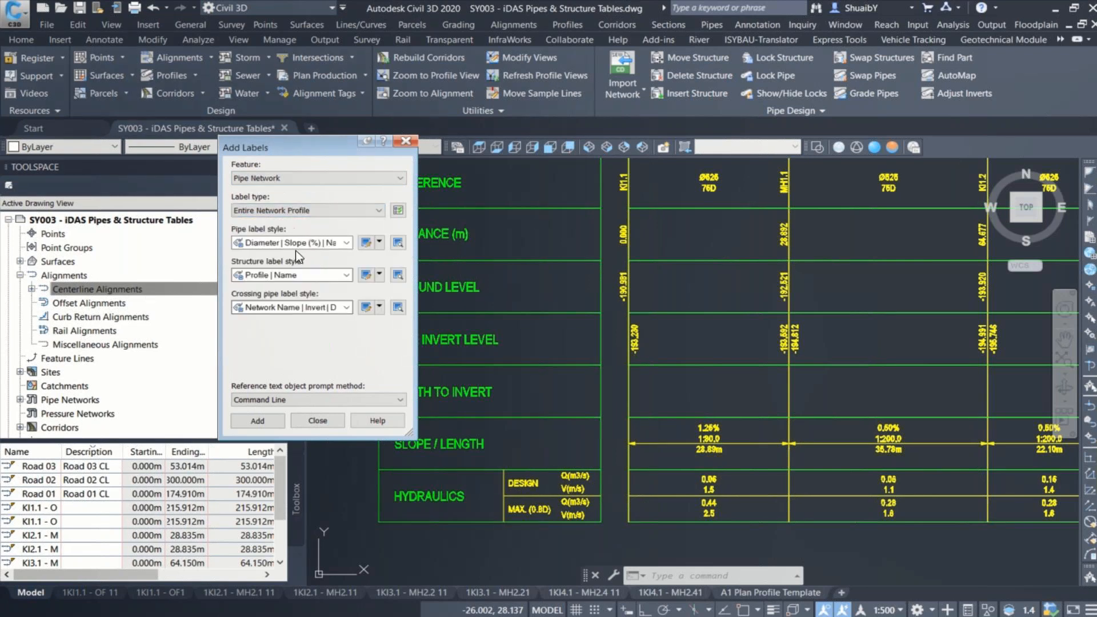
Step: Set the pipe label style to Band | Depth to Invert | Start and the structure label style to _No Display
click(298, 243)
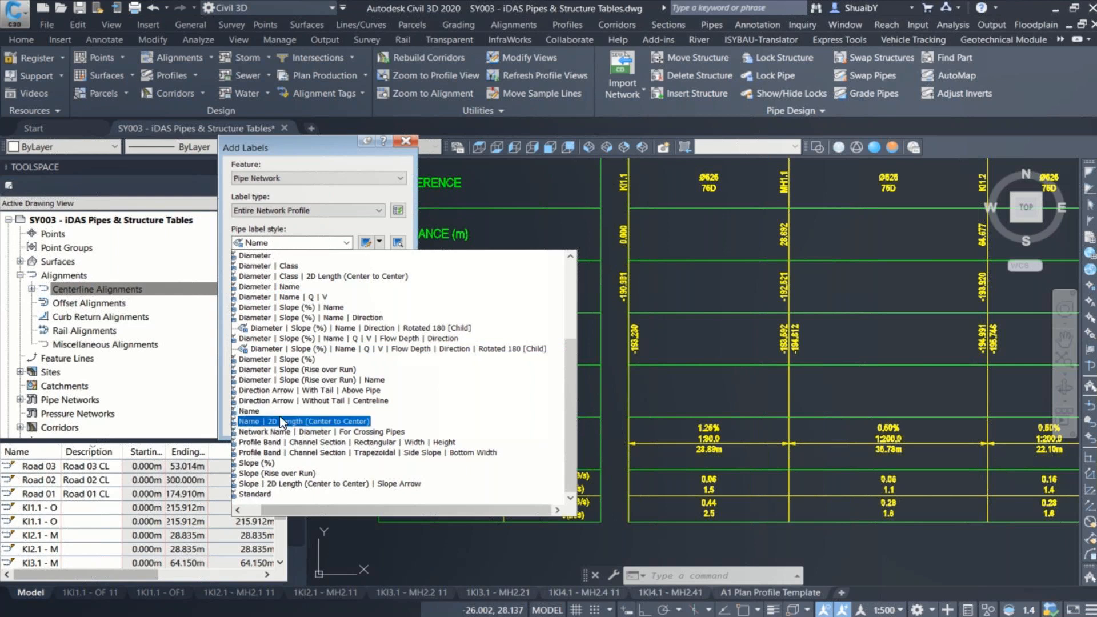
scroll(286, 418, up, 3)
scroll(286, 394, up, 1)
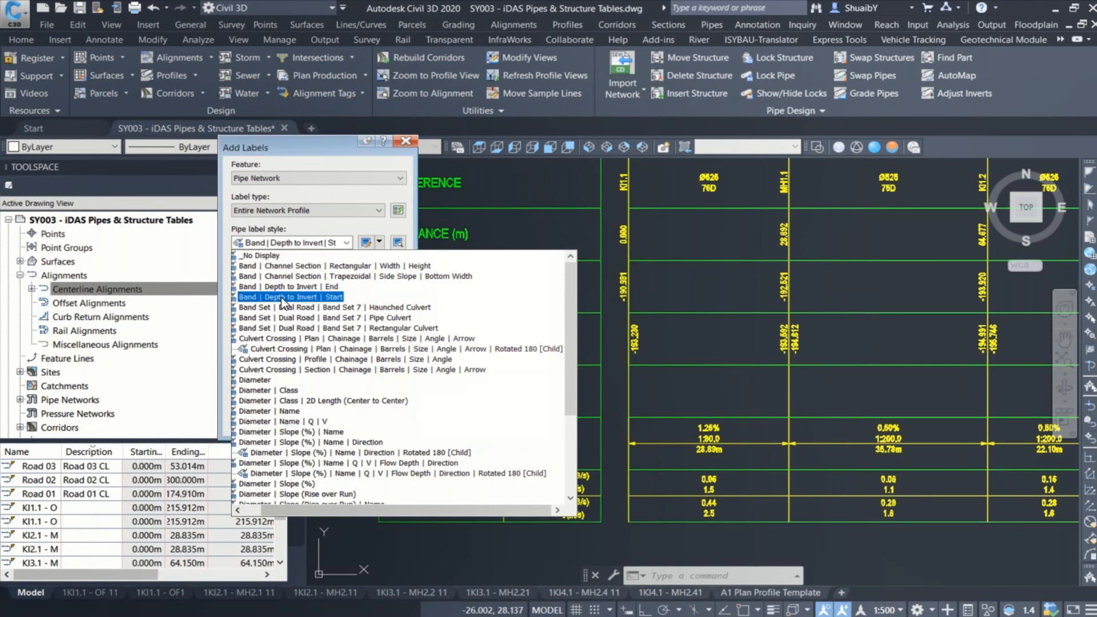
key(ctrl)
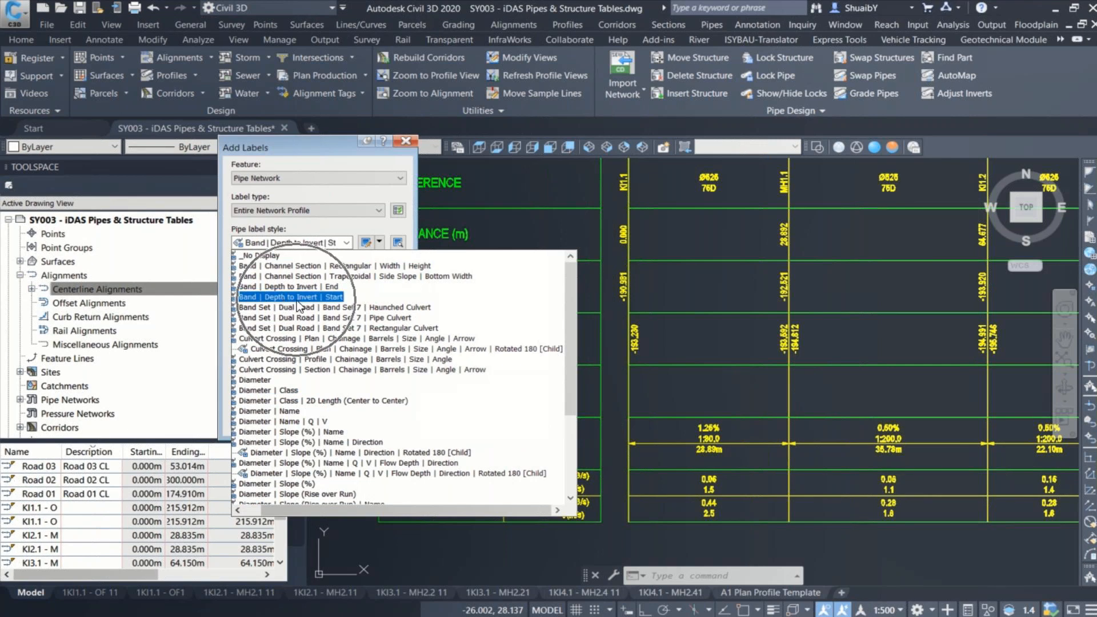
click(297, 301)
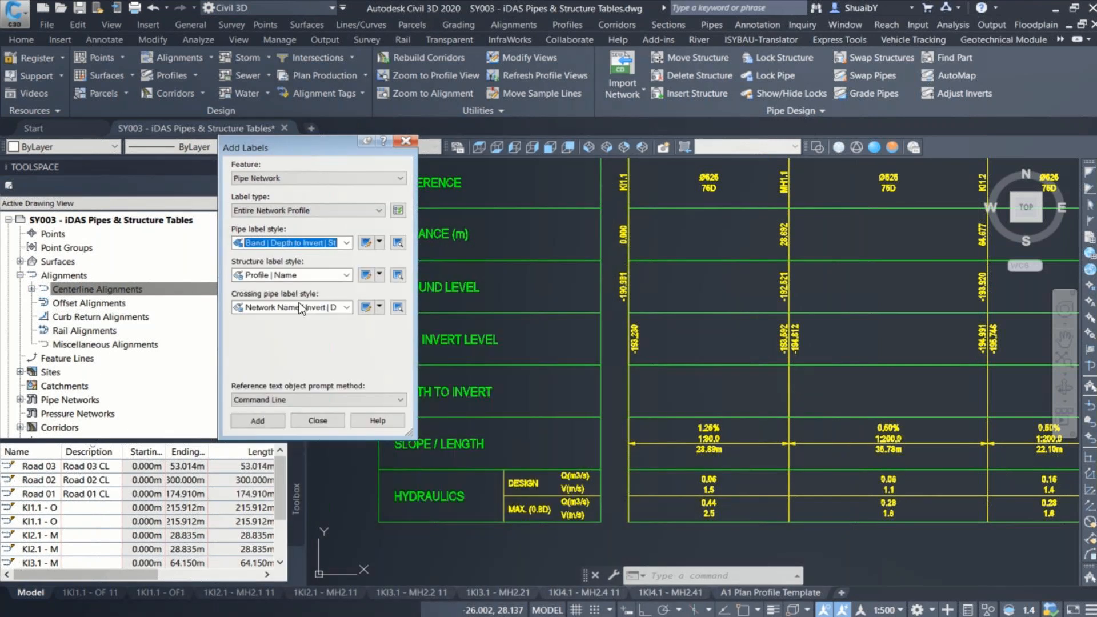
click(279, 276)
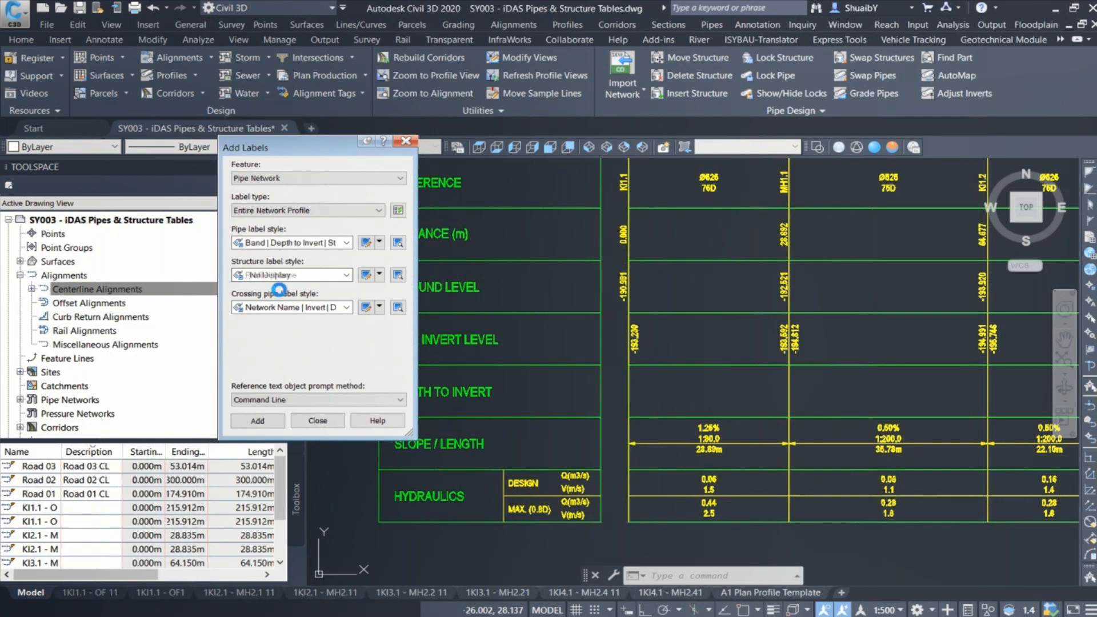
click(307, 312)
Step: Add the start depth-to-invert labels to the network in the KI1.1 - OF profile view
click(270, 420)
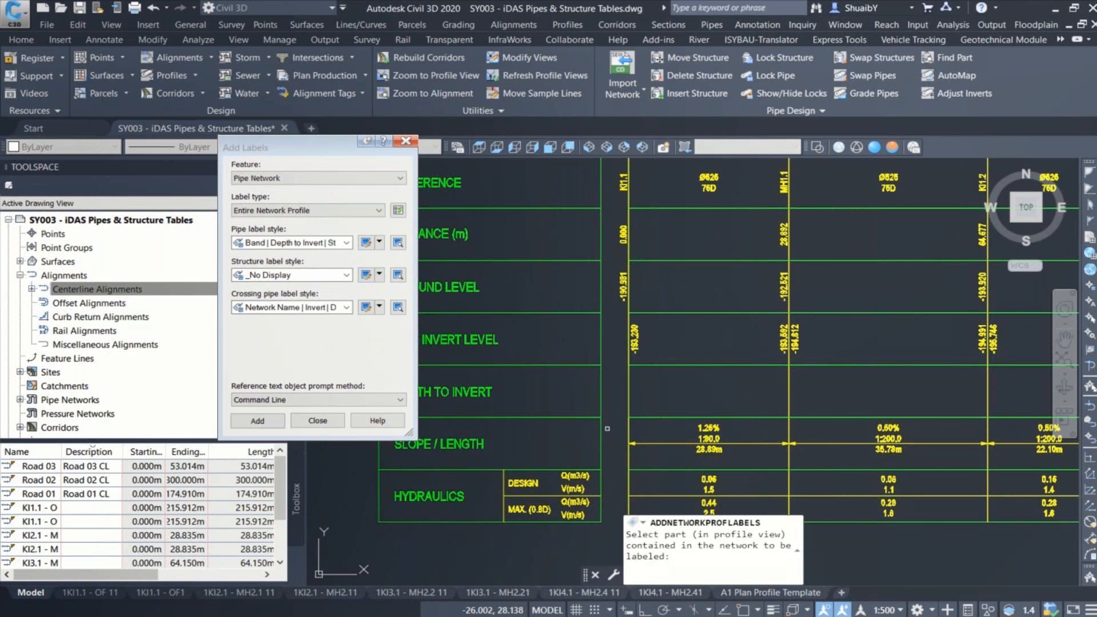
scroll(607, 428, down, 2)
middle_drag(633, 307, 589, 453)
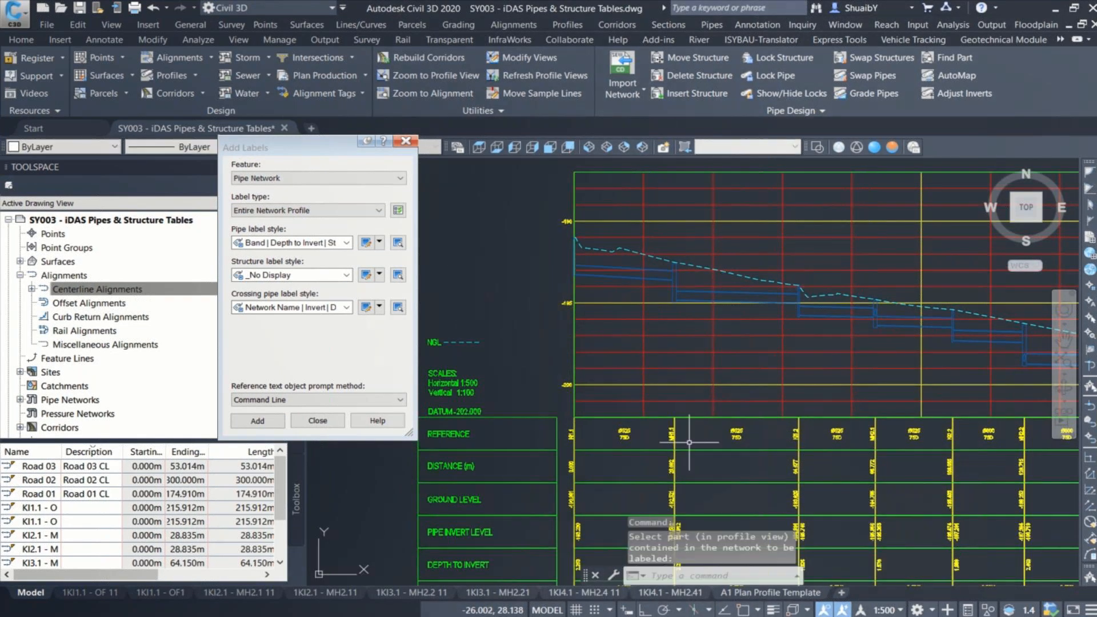
middle_drag(677, 525, 653, 423)
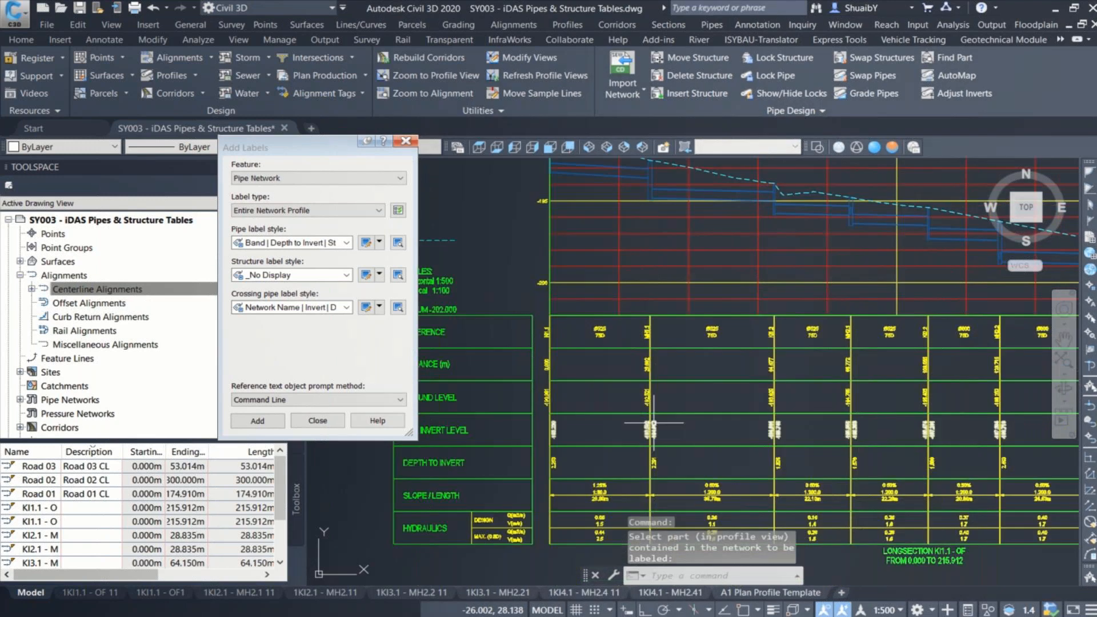
Step: Add labels to the same profile network with the pipe label style Band | Depth to Invert | End
click(346, 242)
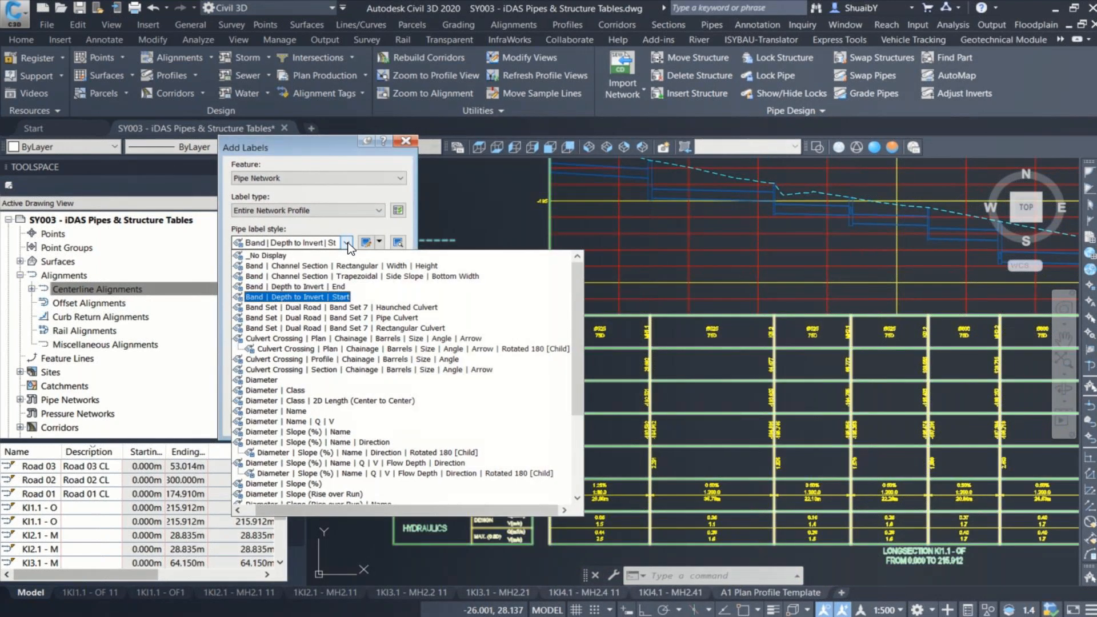
click(336, 287)
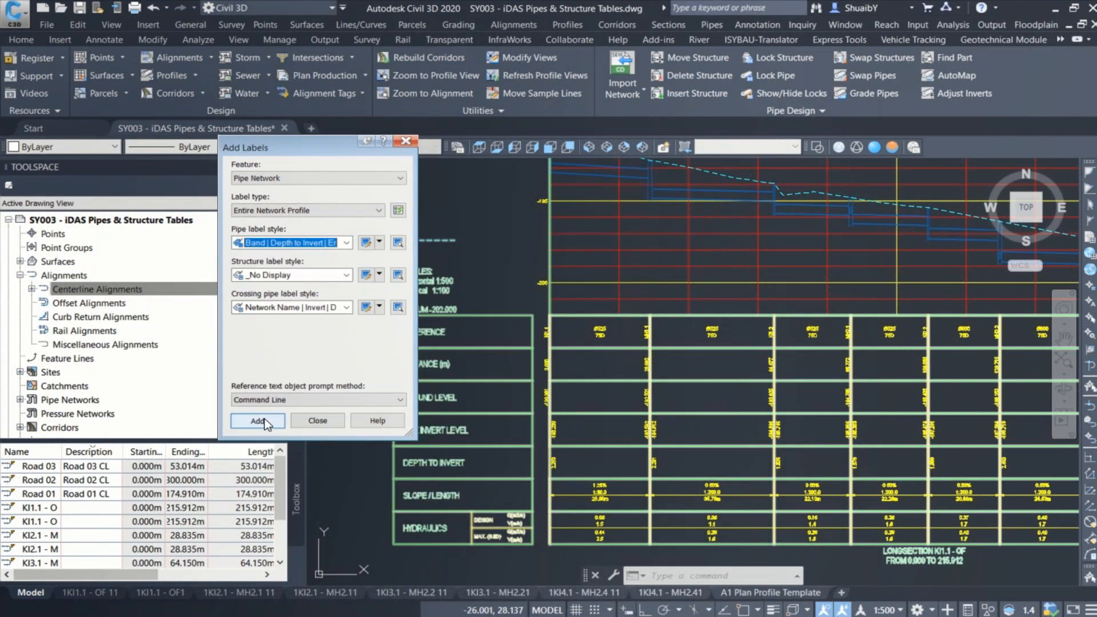
click(258, 421)
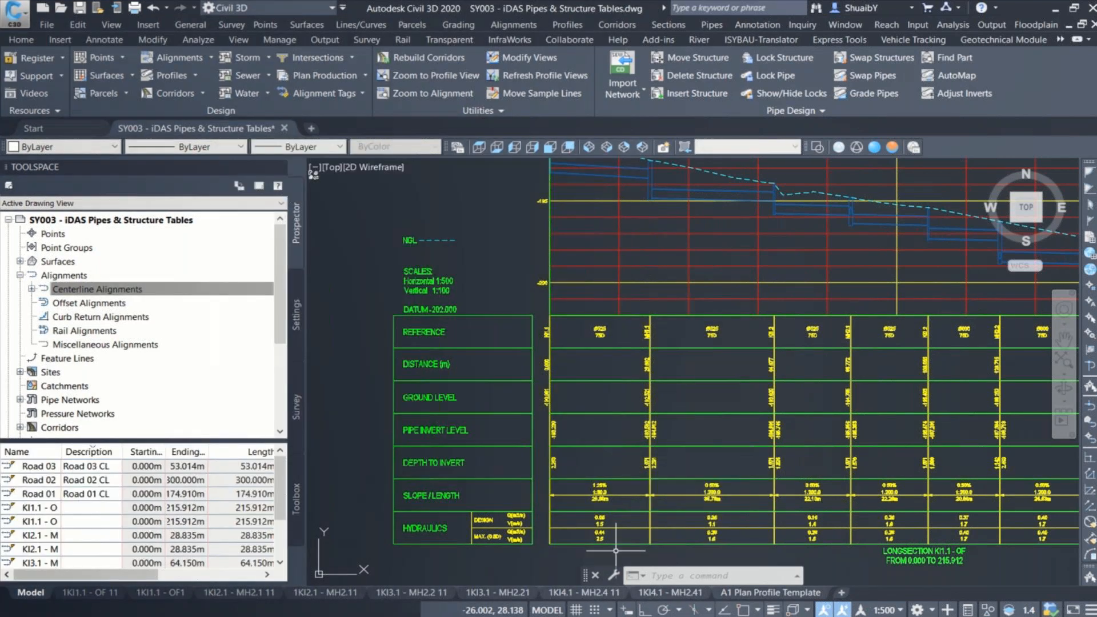
scroll(615, 550, up, 4)
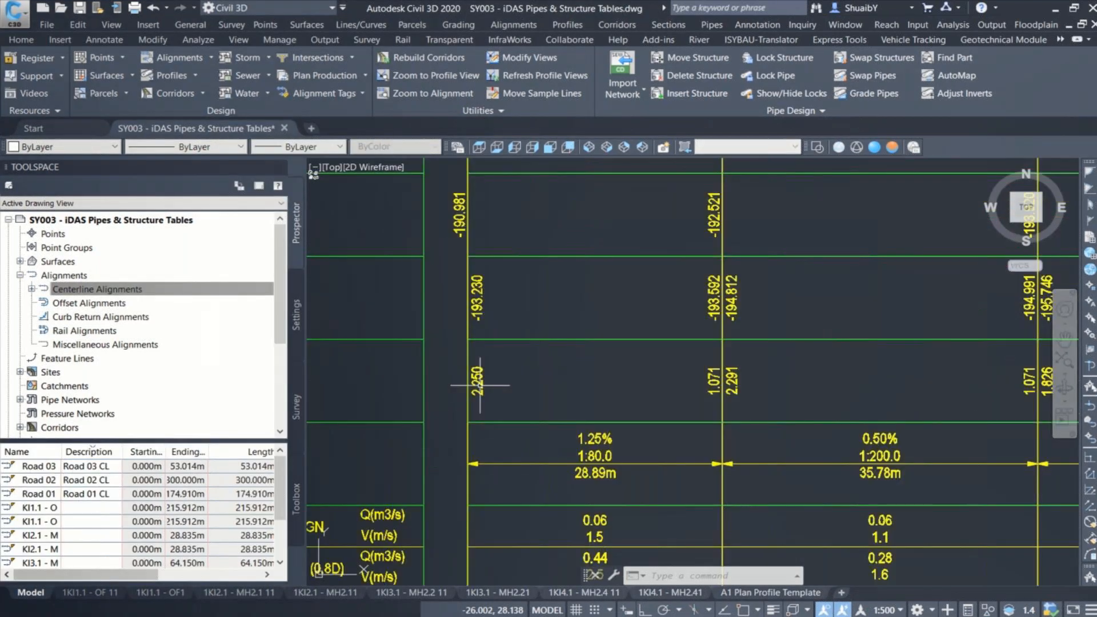
key(ctrl)
scroll(737, 367, up, 4)
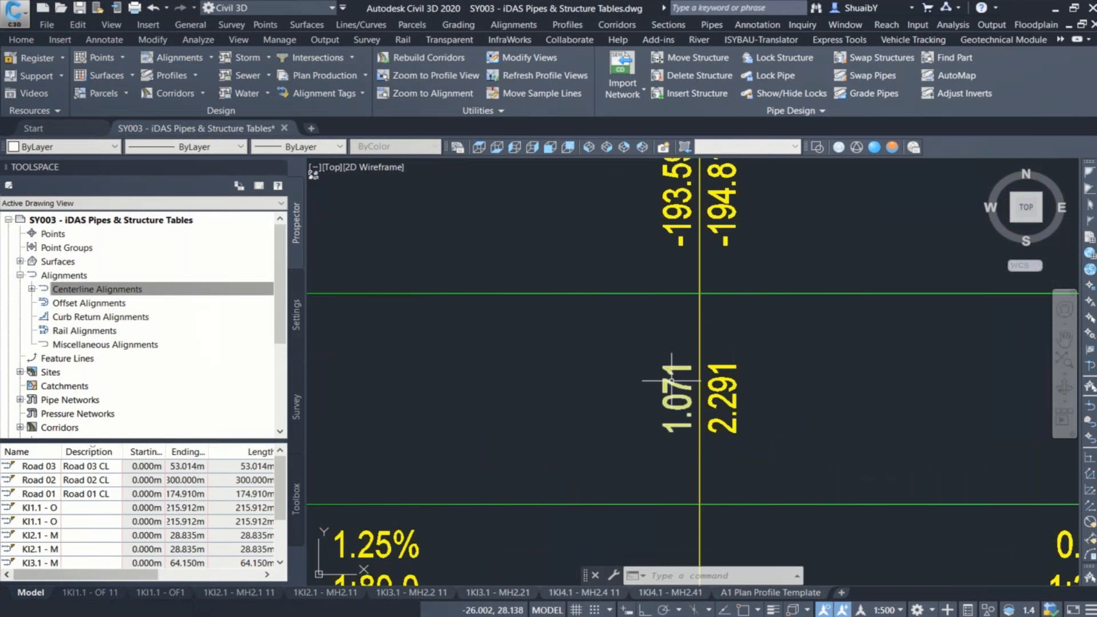
Step: Move the end depth label at MH1.1 upward to the upper edge of the DEPTH TO INVERT band
click(736, 367)
scroll(616, 418, down, 6)
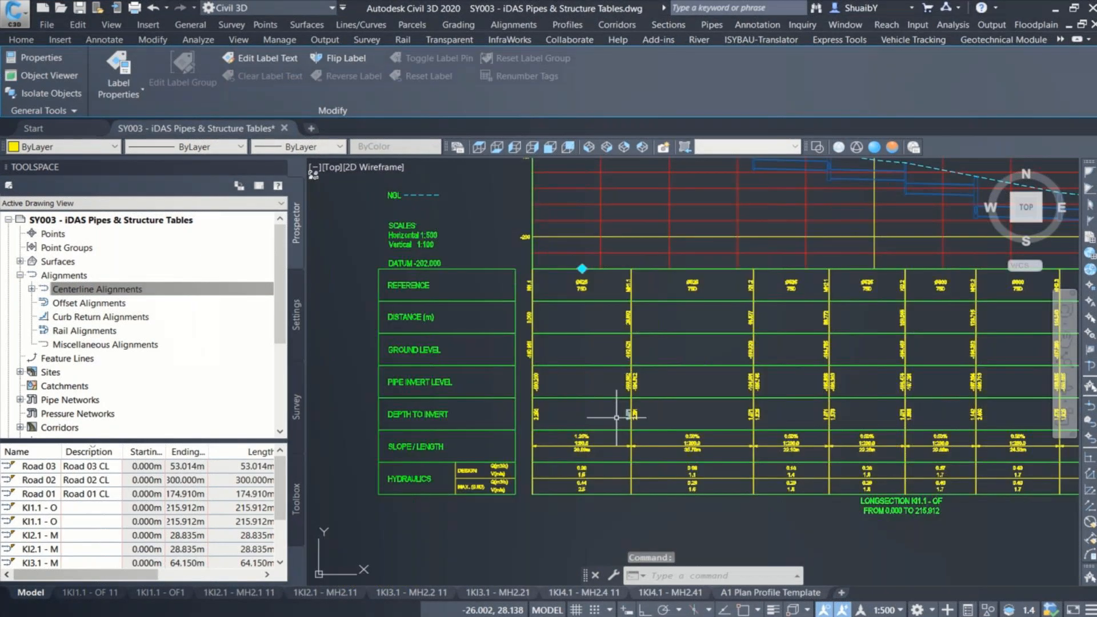
click(582, 269)
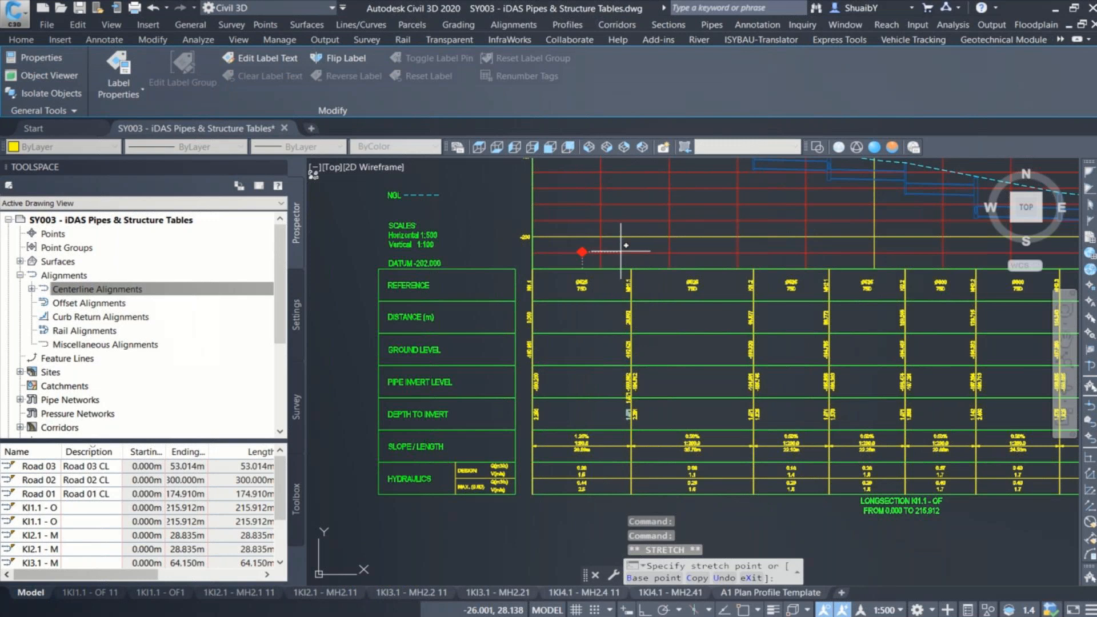
click(612, 255)
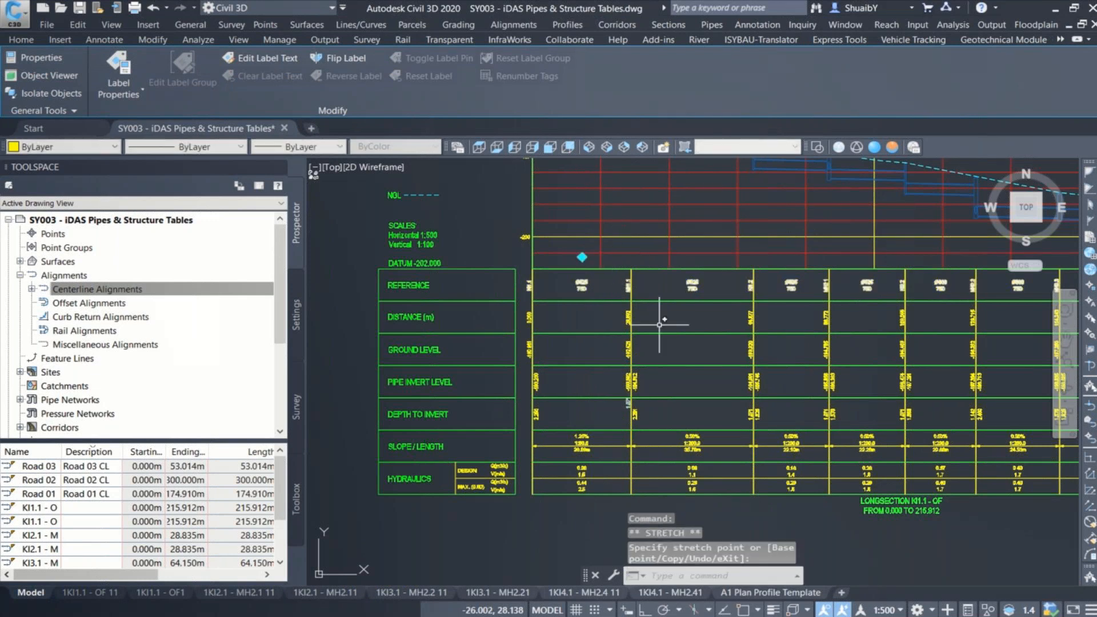
scroll(659, 325, up, 4)
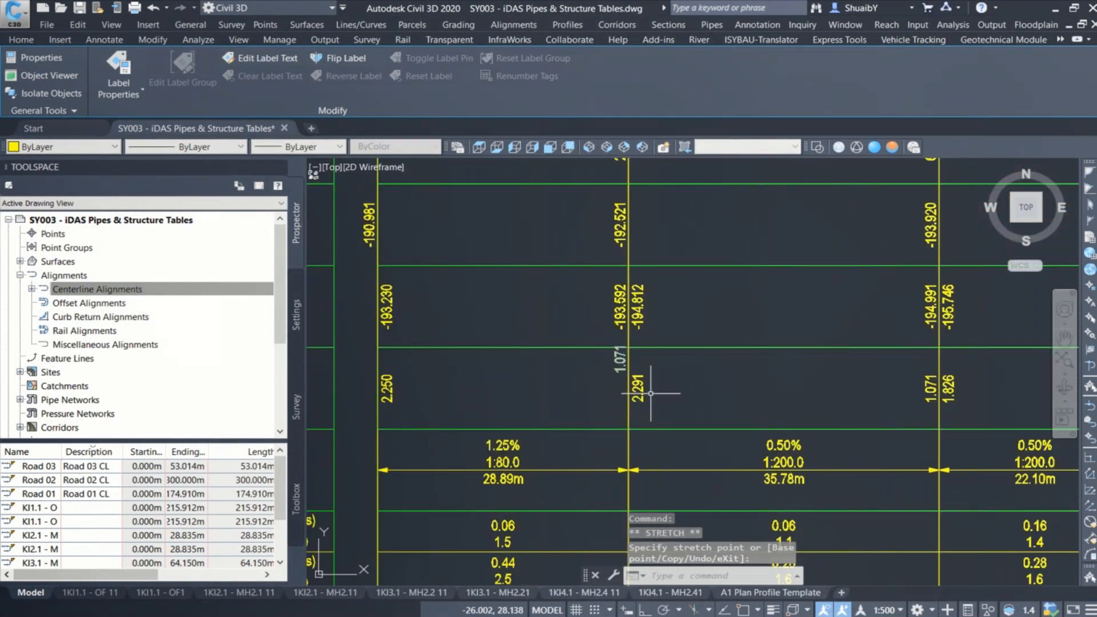
key(Escape)
key(Escape)
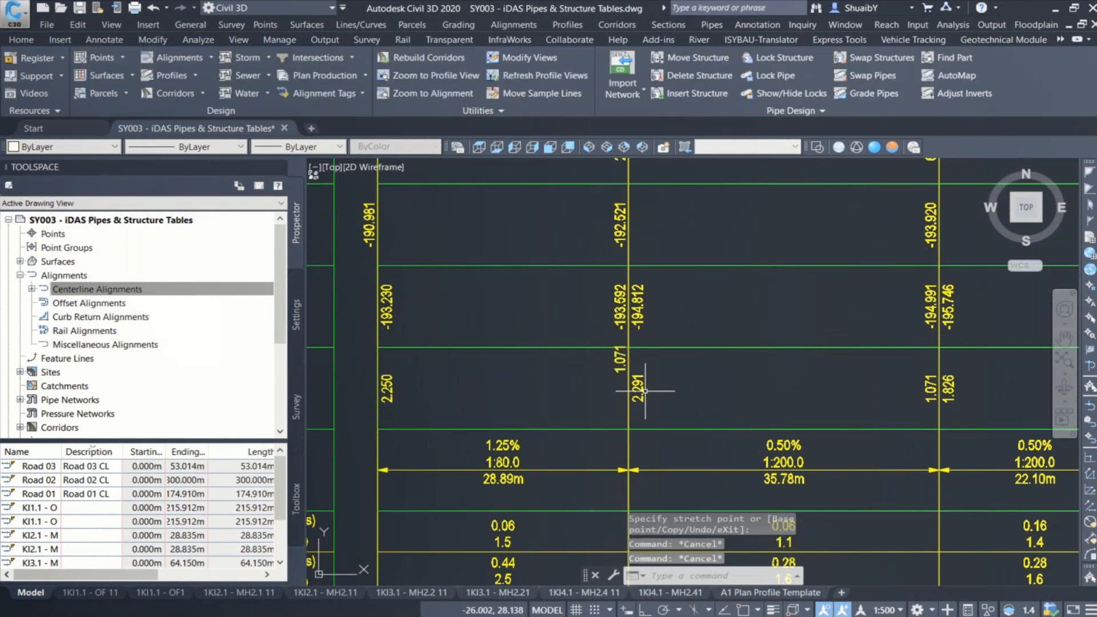
Step: Move the start depth-to-invert label at MH1.1 downward to the lower part of the DEPTH TO INVERT band
click(645, 391)
scroll(653, 419, down, 4)
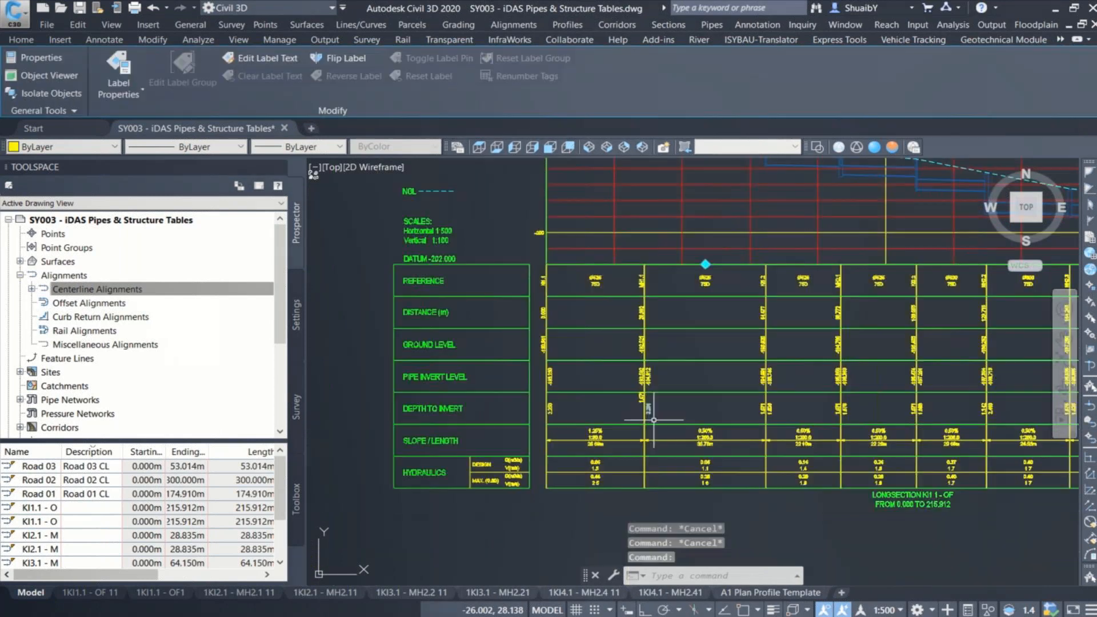
click(705, 263)
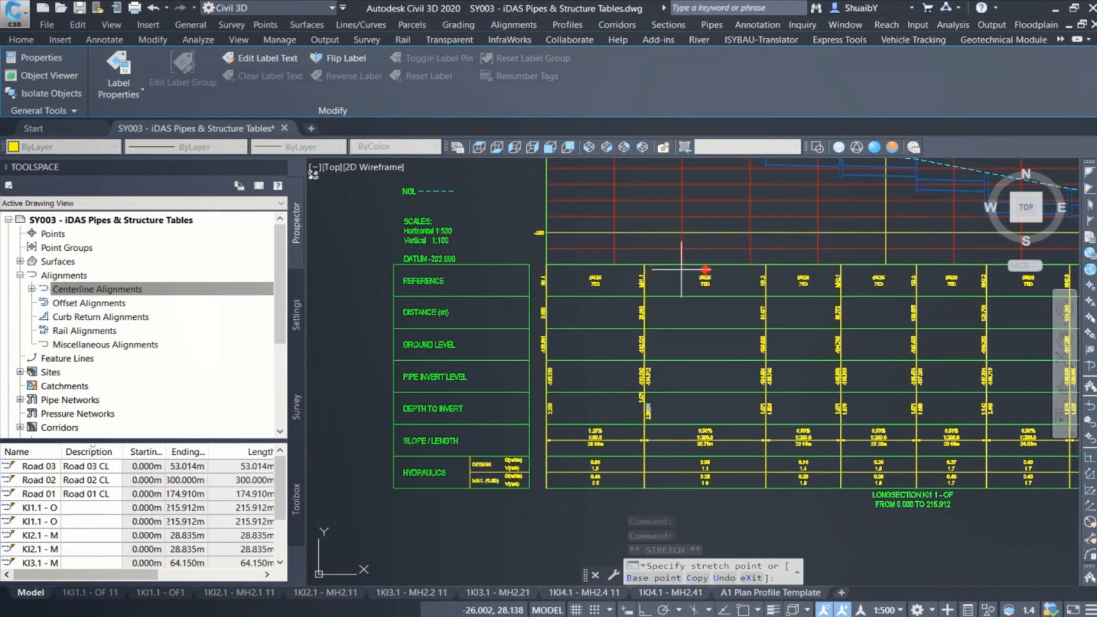
scroll(651, 395, up, 4)
scroll(640, 420, up, 2)
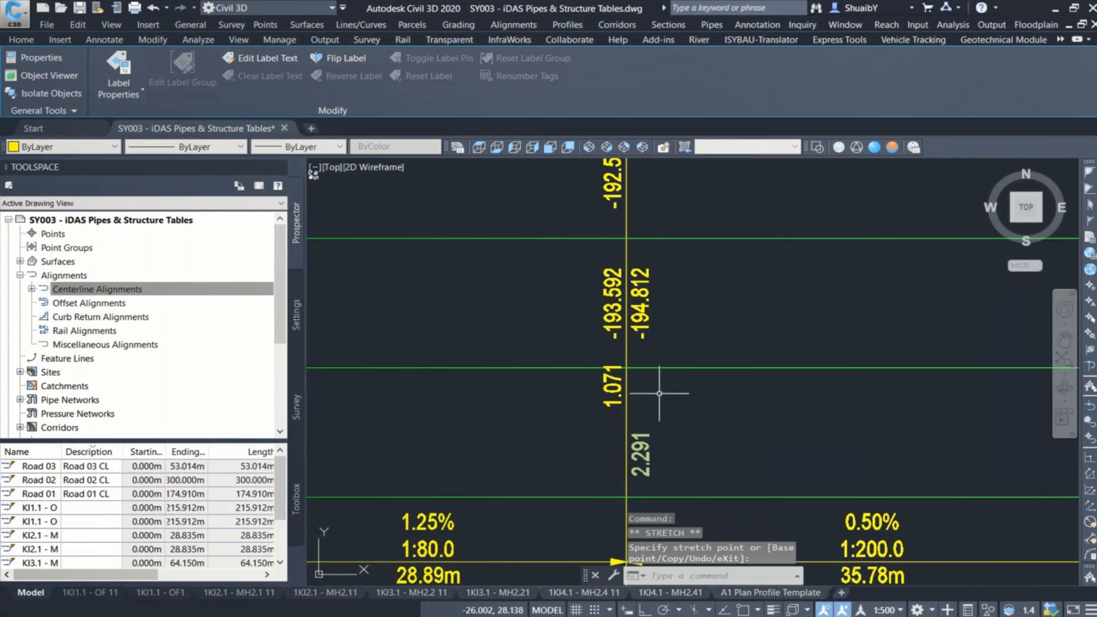
key(Escape)
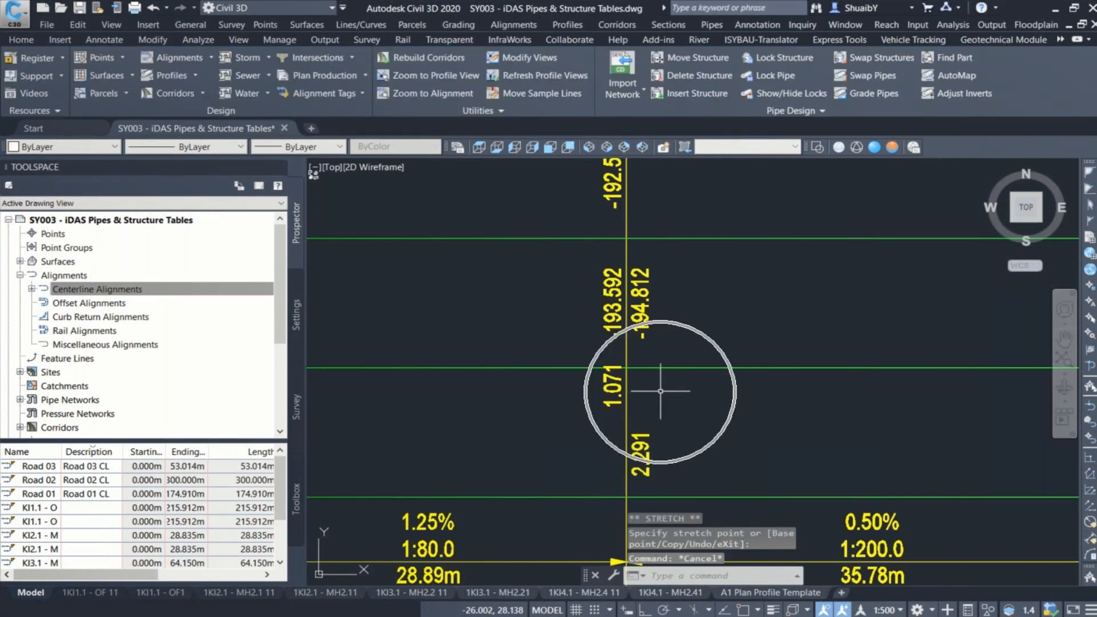
Step: Add the end depth-to-invert labels to the network in the KI1.1 - OF 1 profile view
scroll(660, 392, down, 5)
scroll(655, 324, down, 2)
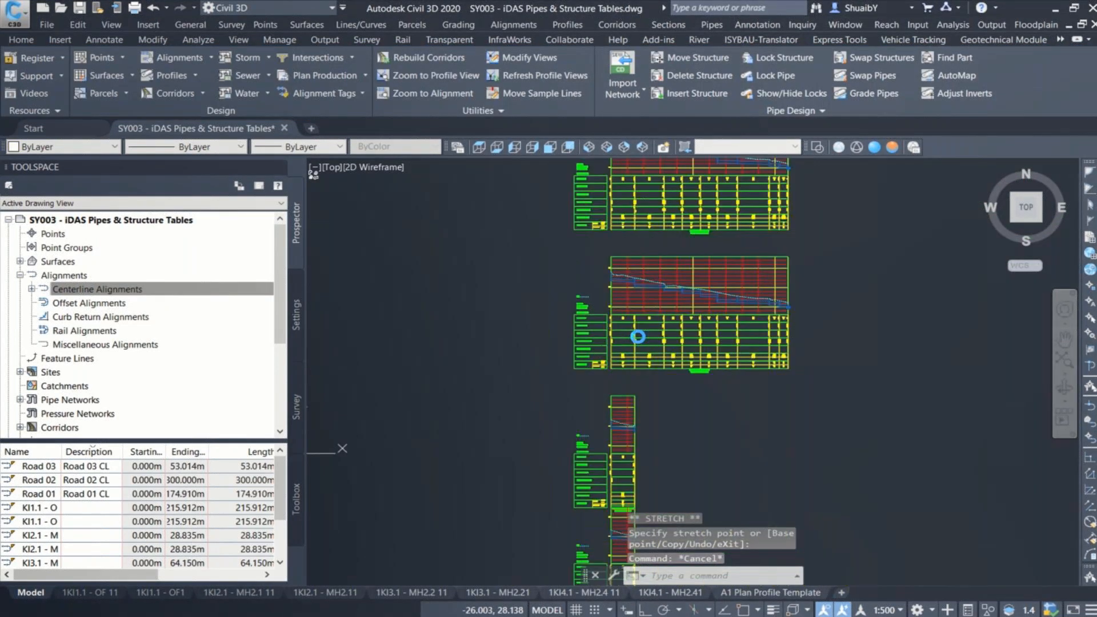
scroll(637, 336, up, 8)
scroll(608, 342, down, 2)
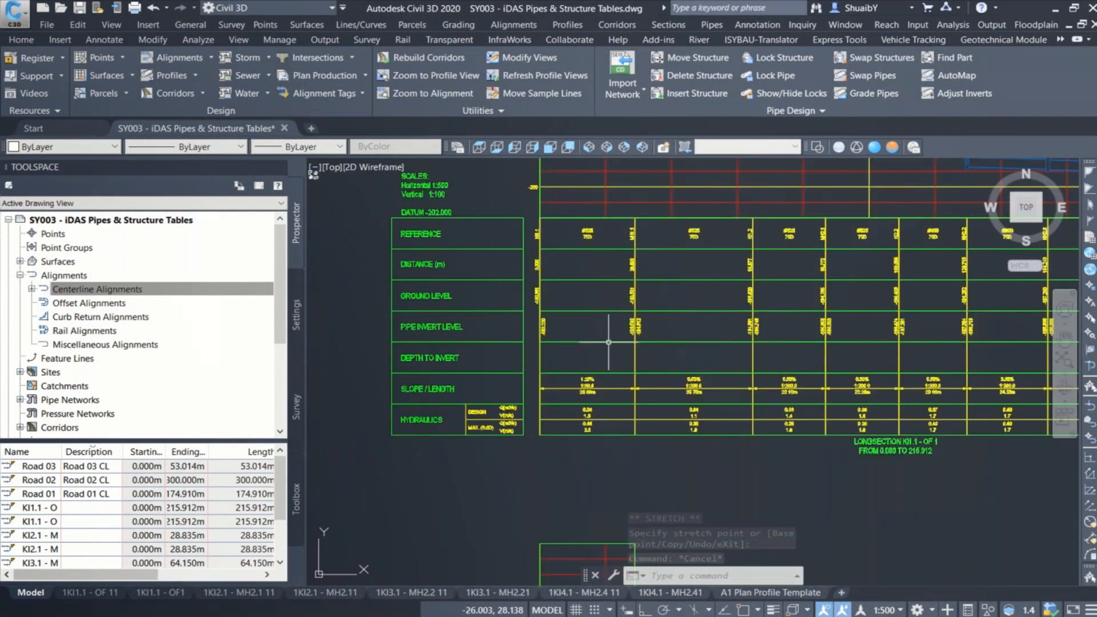
scroll(533, 395, down, 2)
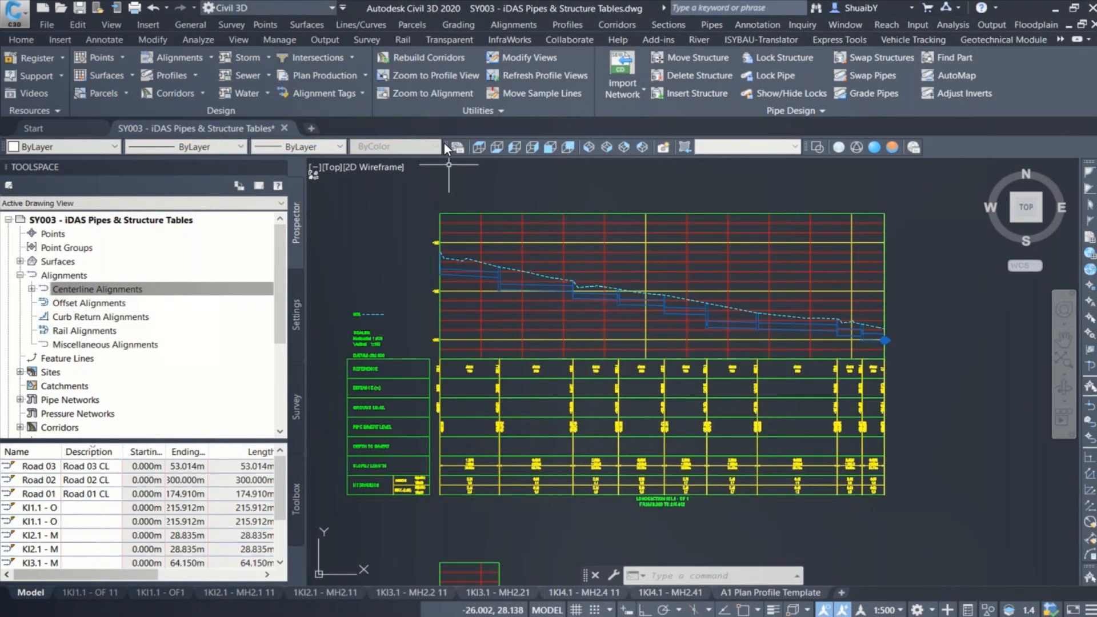
right_click(636, 179)
click(663, 187)
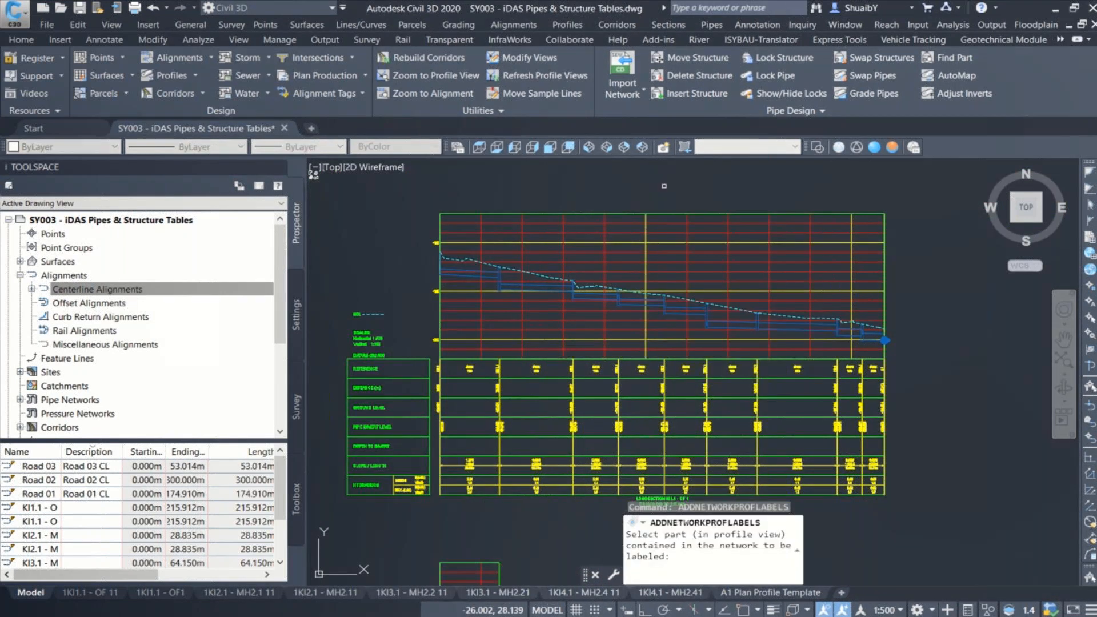
click(456, 275)
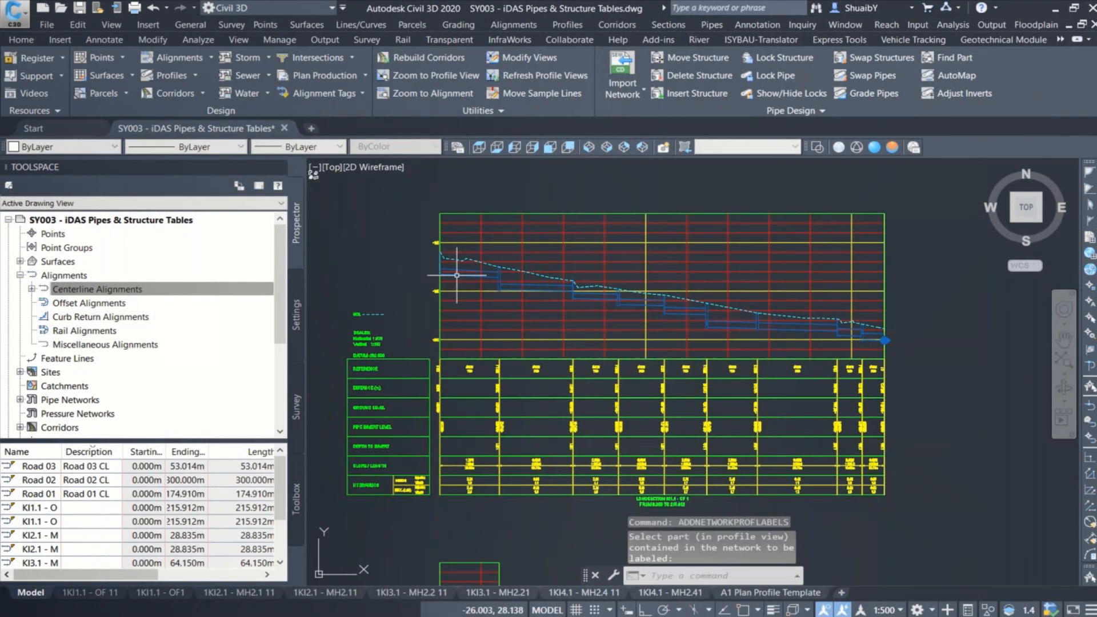
click(508, 448)
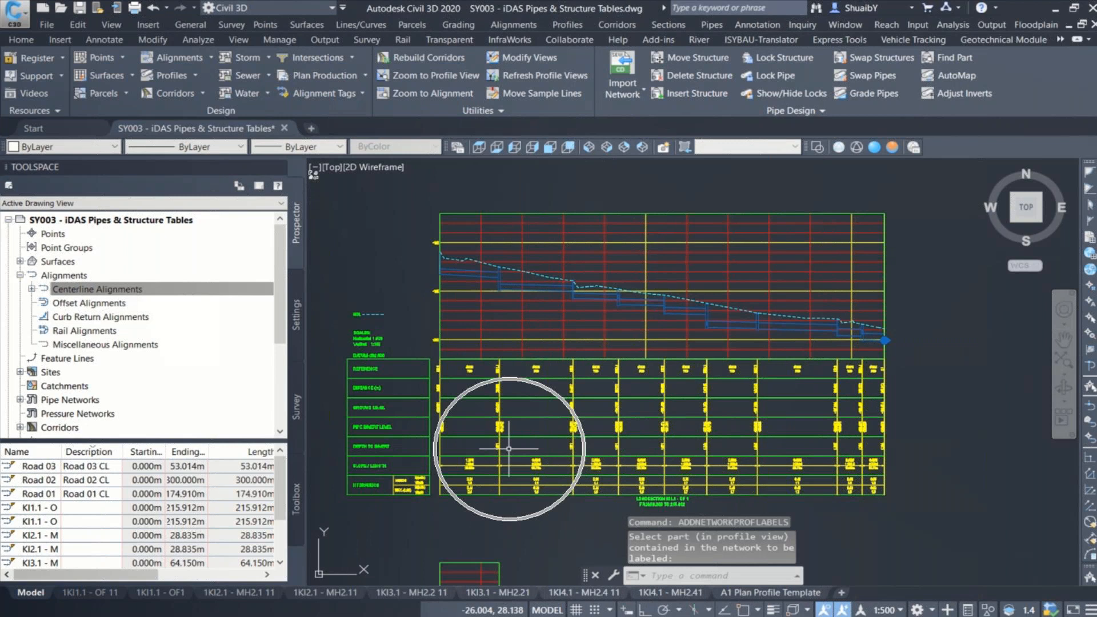
Step: Add the same end depth-to-invert labels to the upper of the two KI2.1 - MH2.1 profile views
right_click(738, 203)
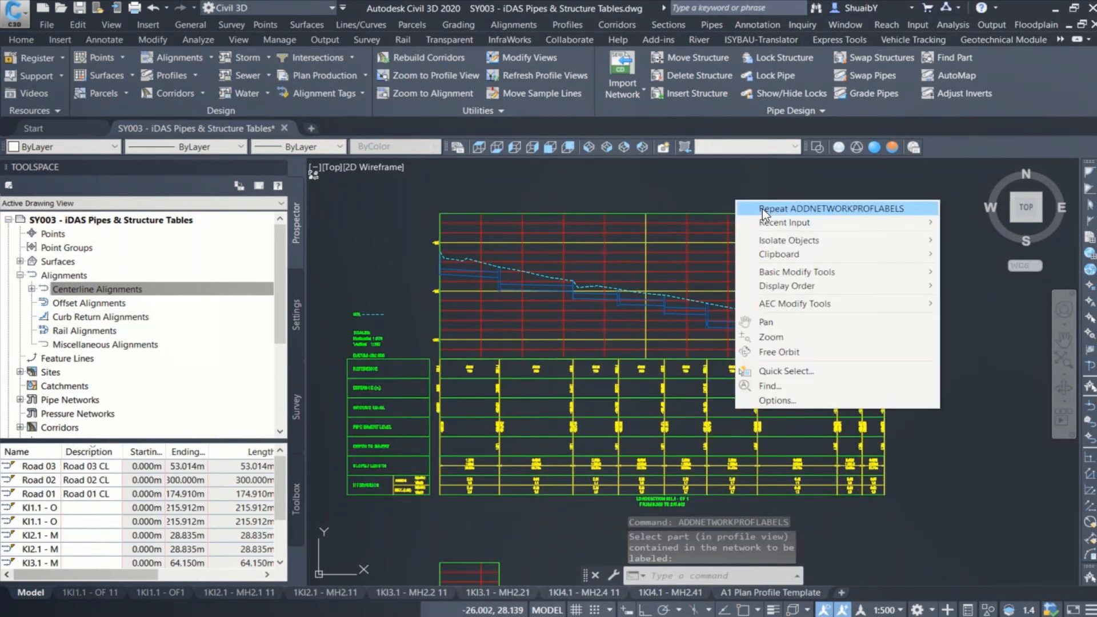
mouse_move(771, 222)
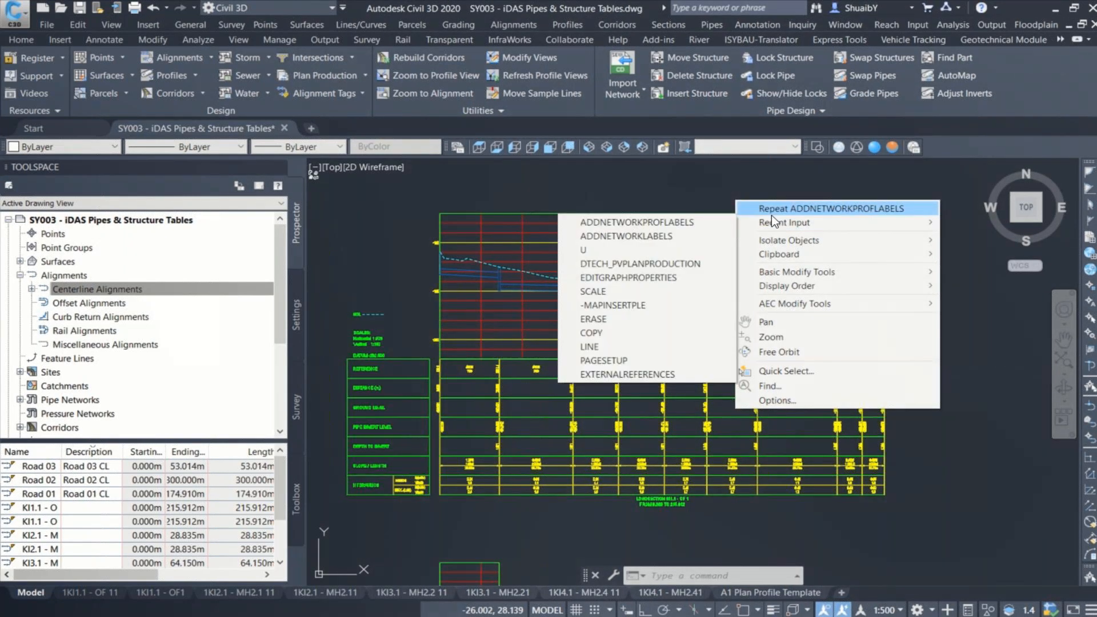
click(599, 223)
scroll(547, 403, up, 2)
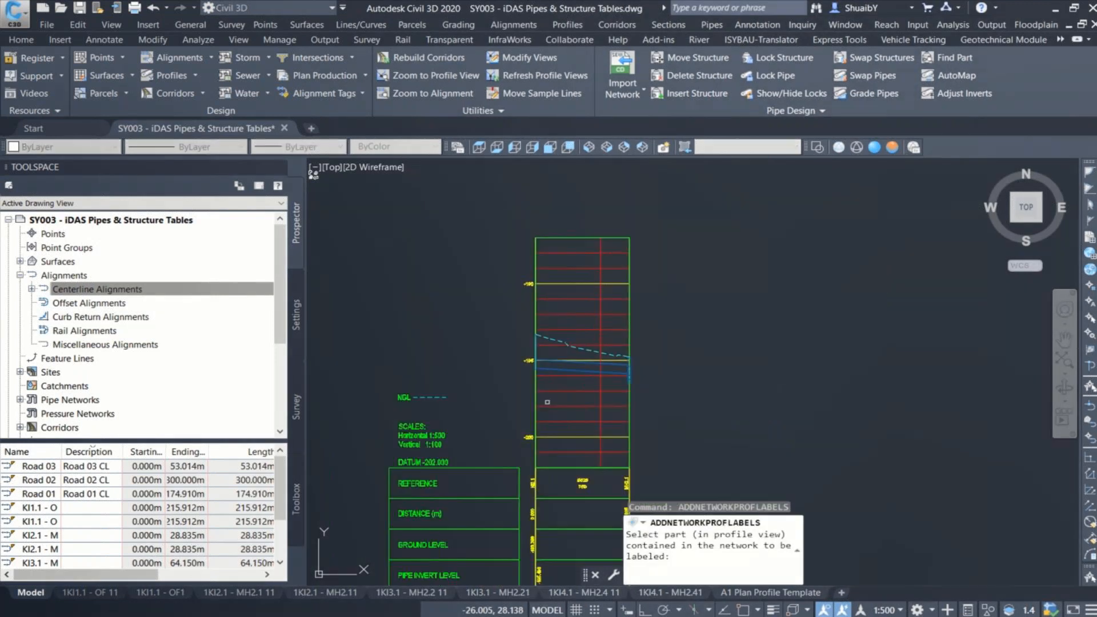
click(559, 367)
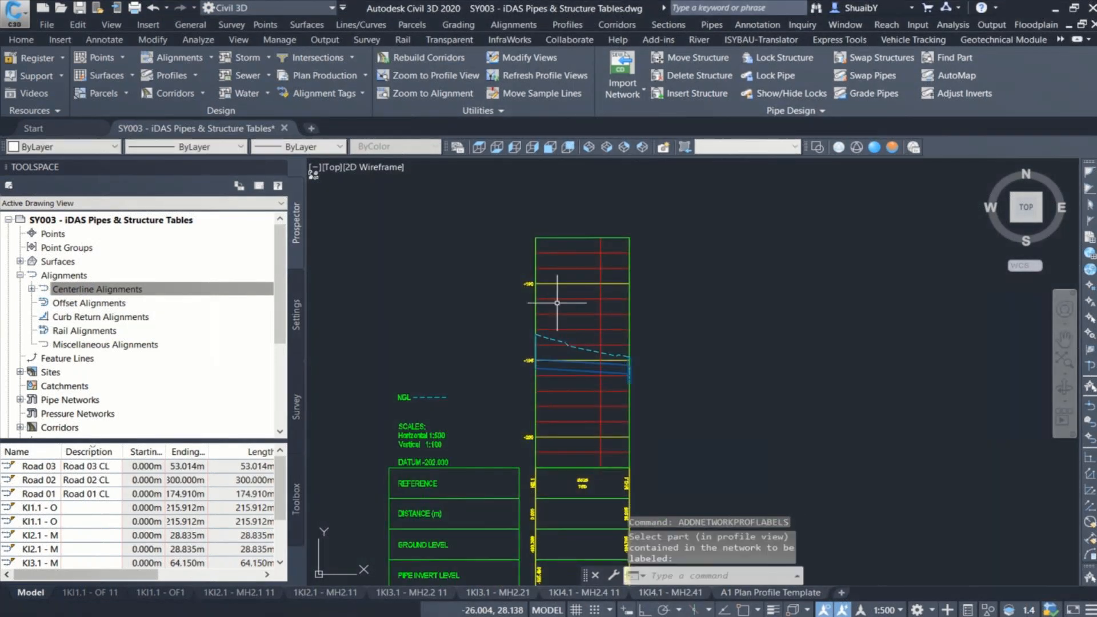
Step: Repeat the network profile labelling on the pipe in the lower KI2.1 - MH2.1 profile view
scroll(557, 303, down, 4)
right_click(658, 220)
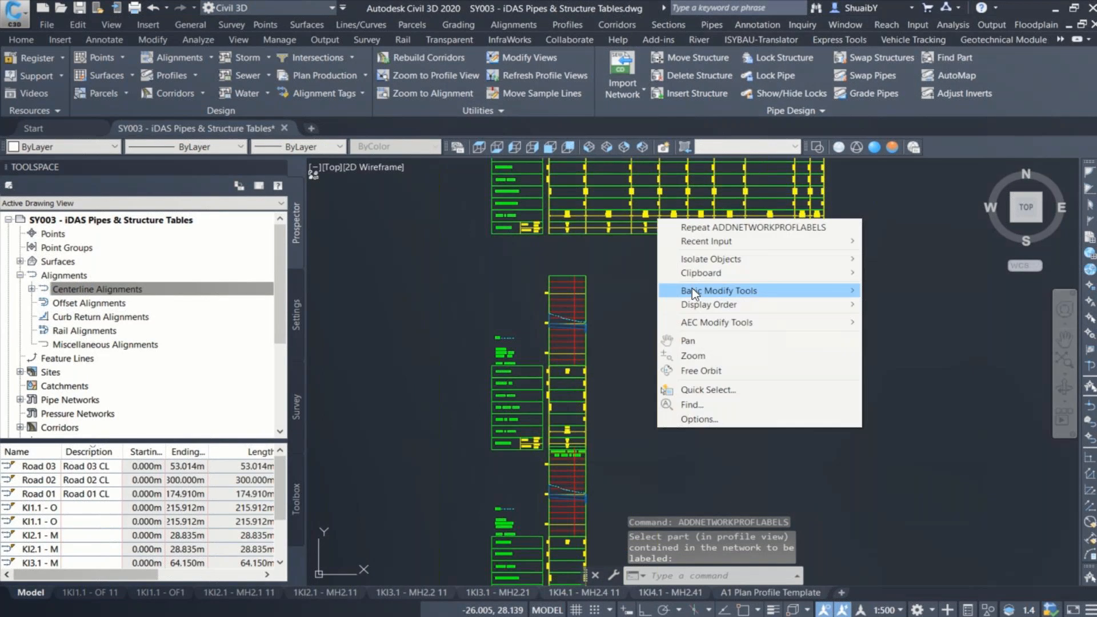
click(698, 228)
middle_drag(653, 429, 628, 279)
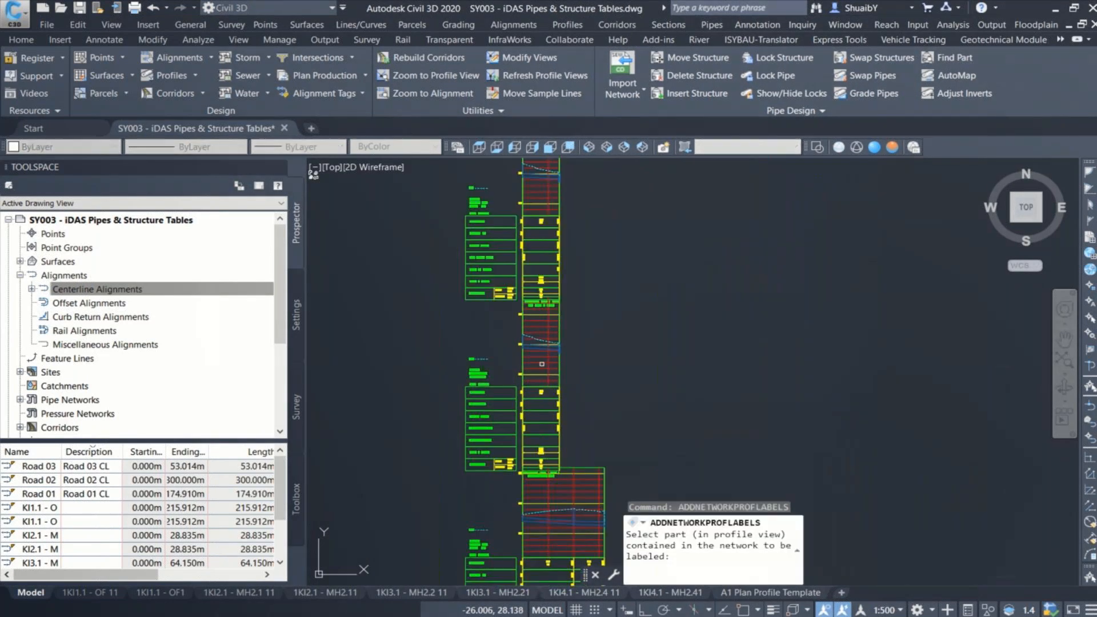
scroll(542, 364, up, 5)
click(533, 290)
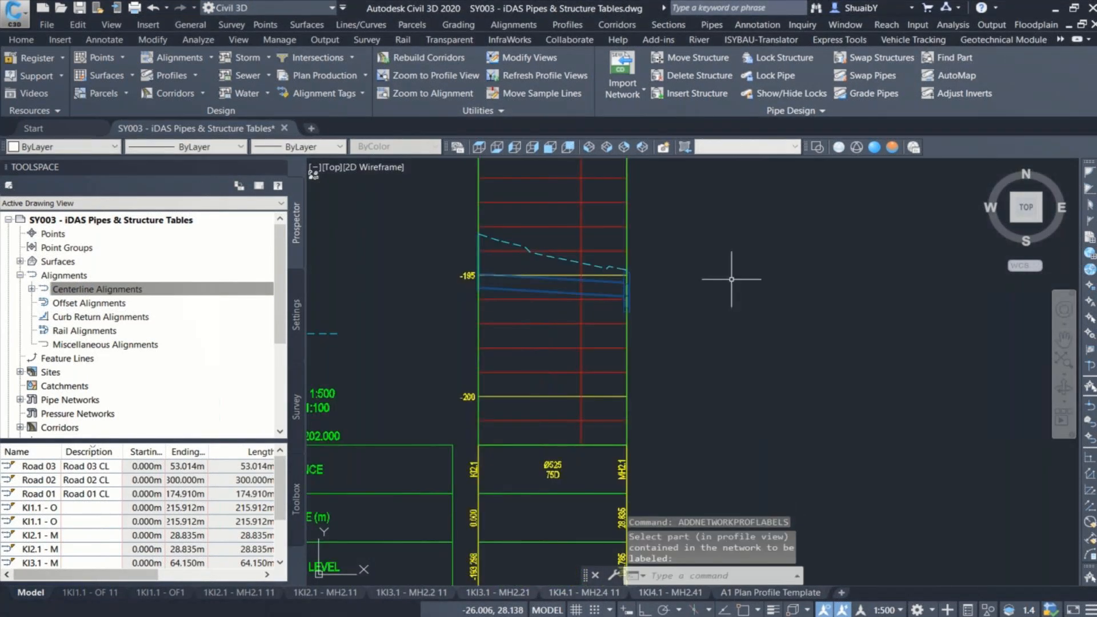
right_click(731, 280)
click(743, 287)
scroll(542, 278, down, 4)
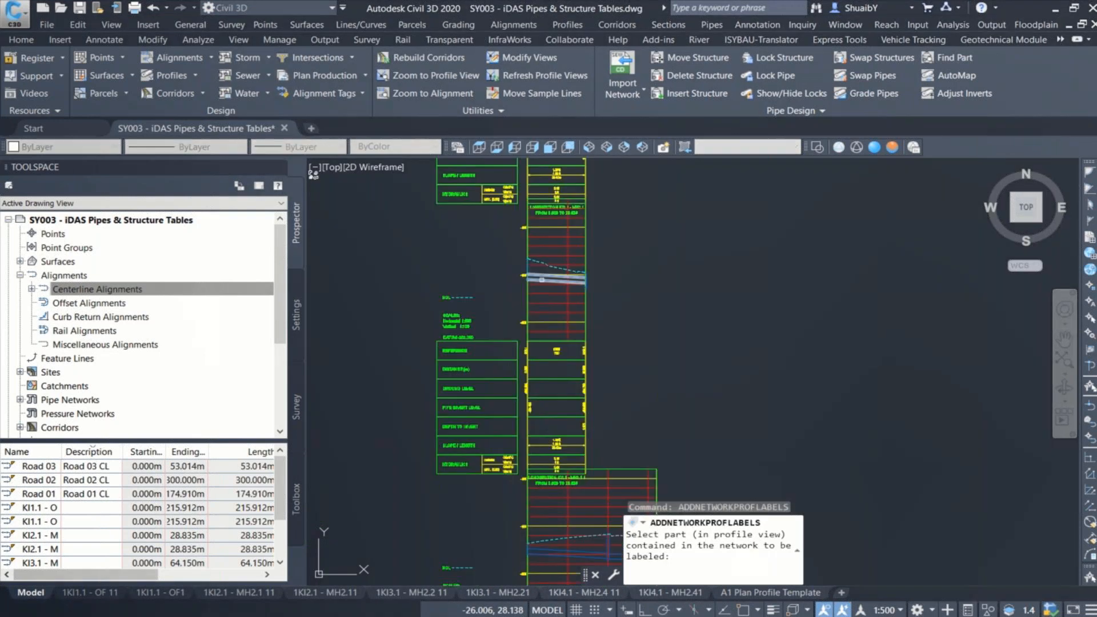
scroll(542, 280, down, 4)
middle_drag(569, 214, 552, 532)
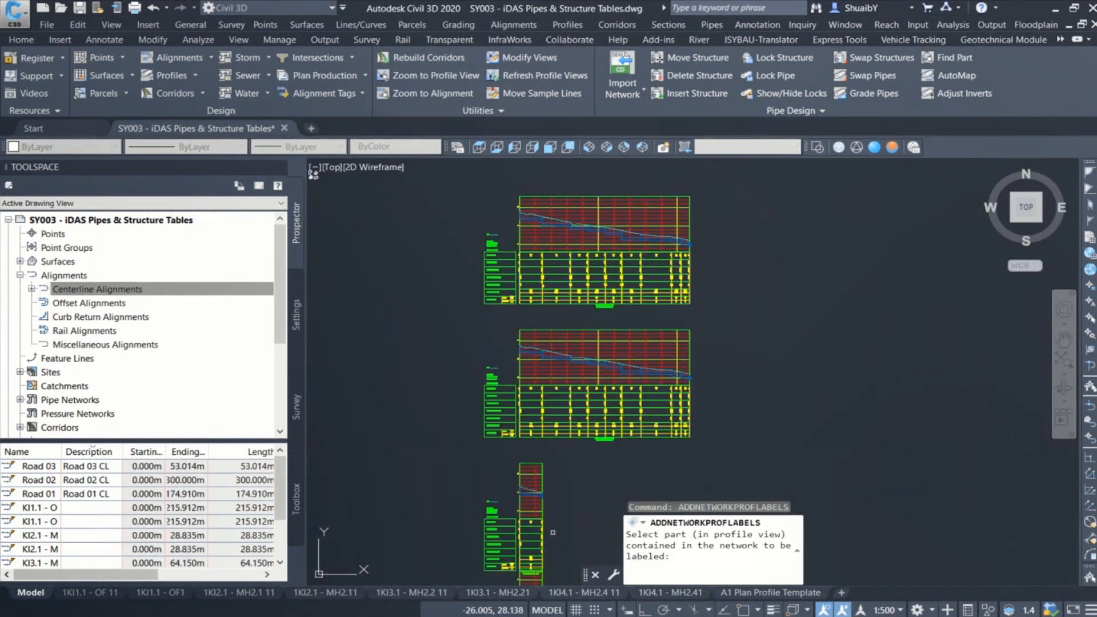
key(Escape)
Step: Open the KI1.1 - OF 1 profile view's properties and review its elevation range options, profiles and bands
scroll(547, 393, up, 4)
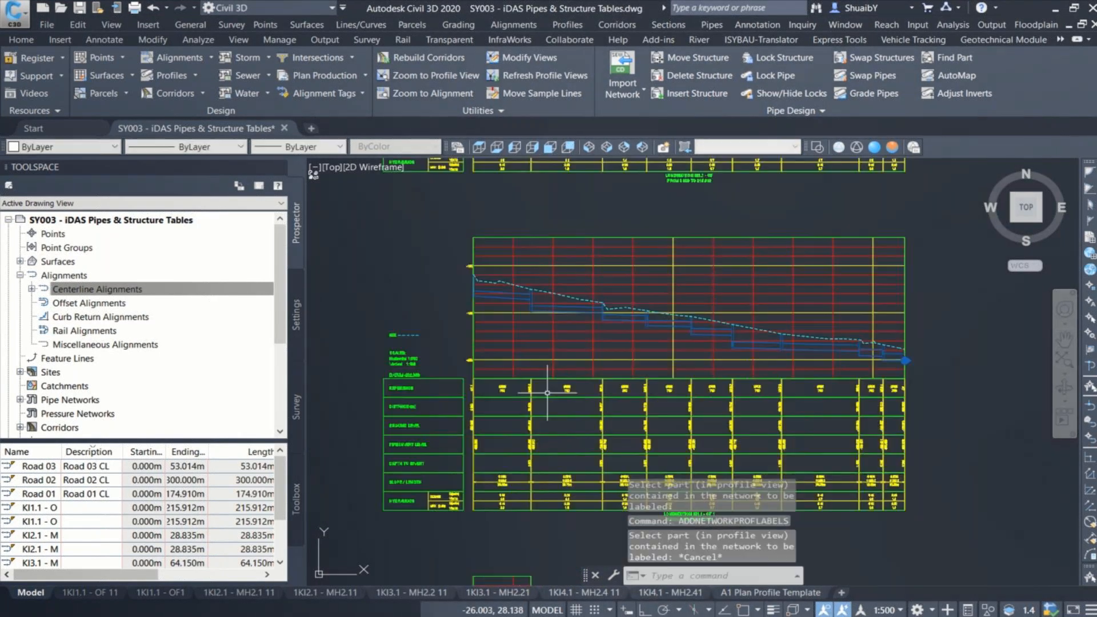
middle_drag(552, 347, 573, 313)
click(572, 313)
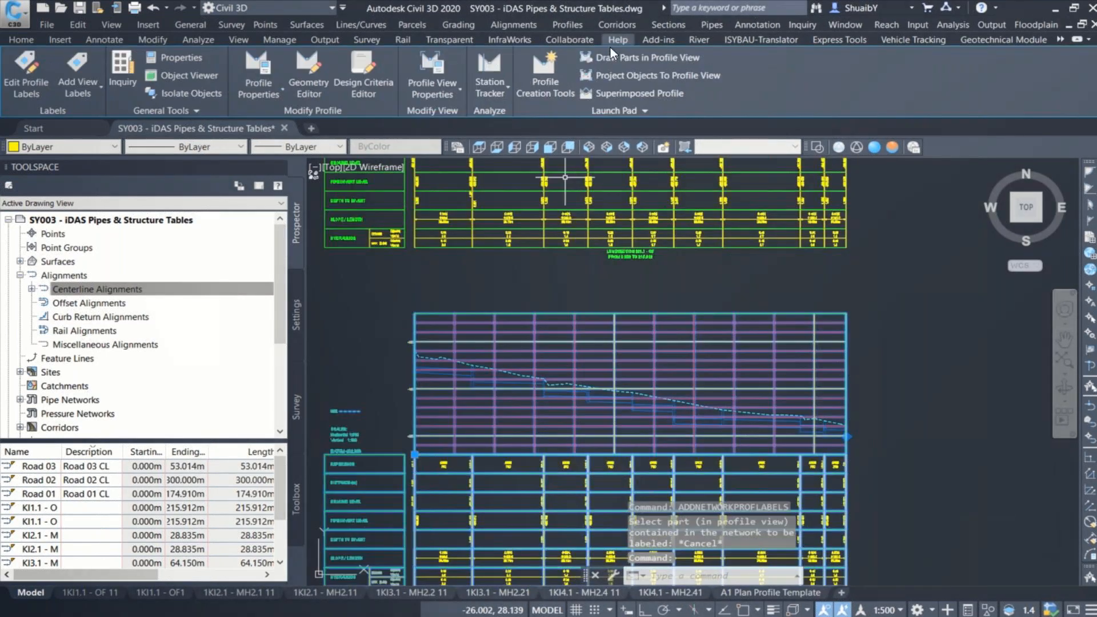
click(437, 65)
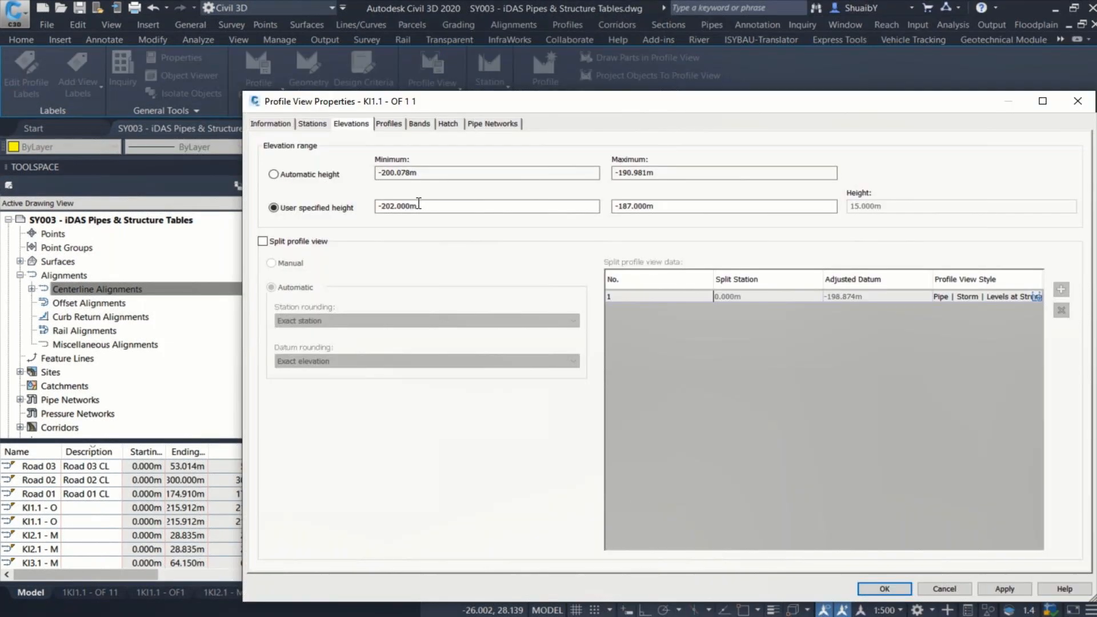
click(294, 172)
click(292, 210)
click(306, 179)
click(330, 204)
click(389, 124)
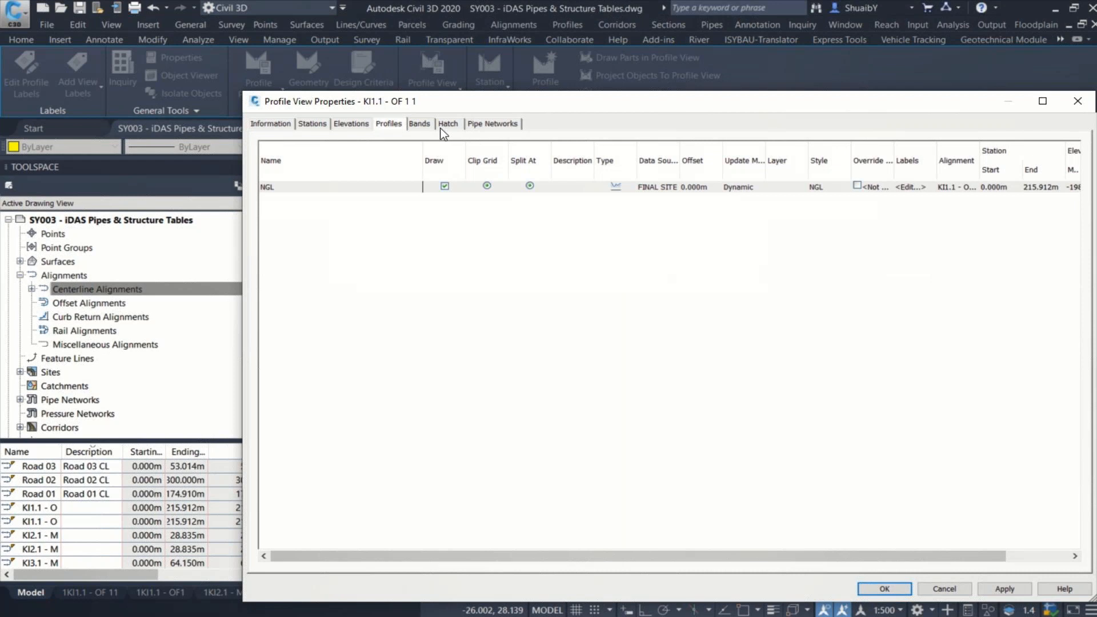
click(419, 125)
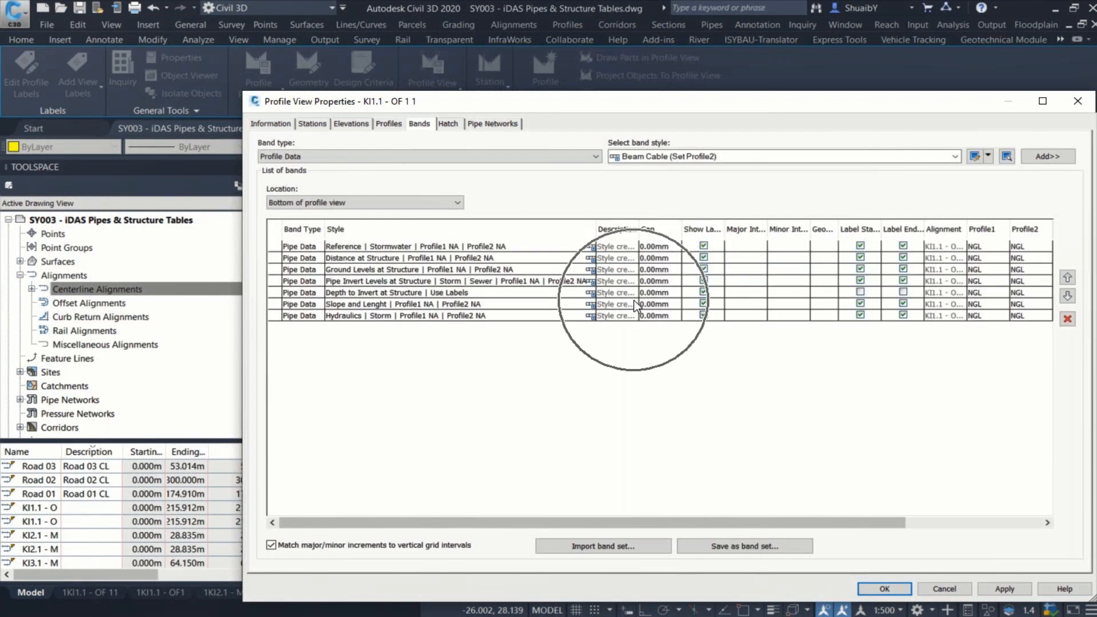
Step: Examine the automatic and user-specified station range options of the KI1.1 - OF 1 profile view, leaving the properties without saving
click(313, 125)
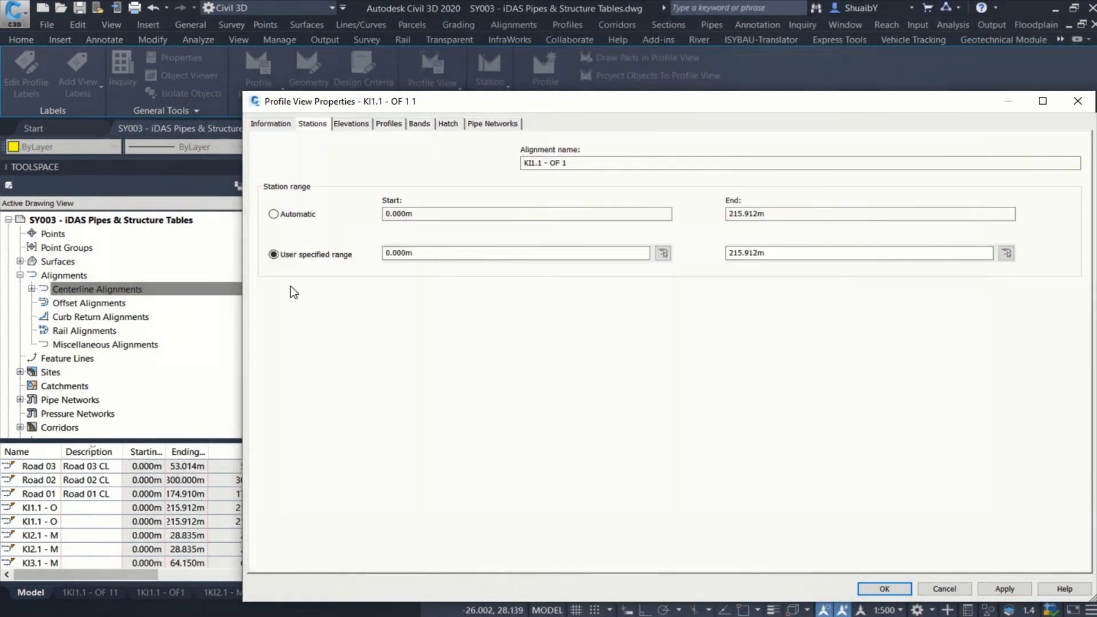
drag(778, 253, 706, 267)
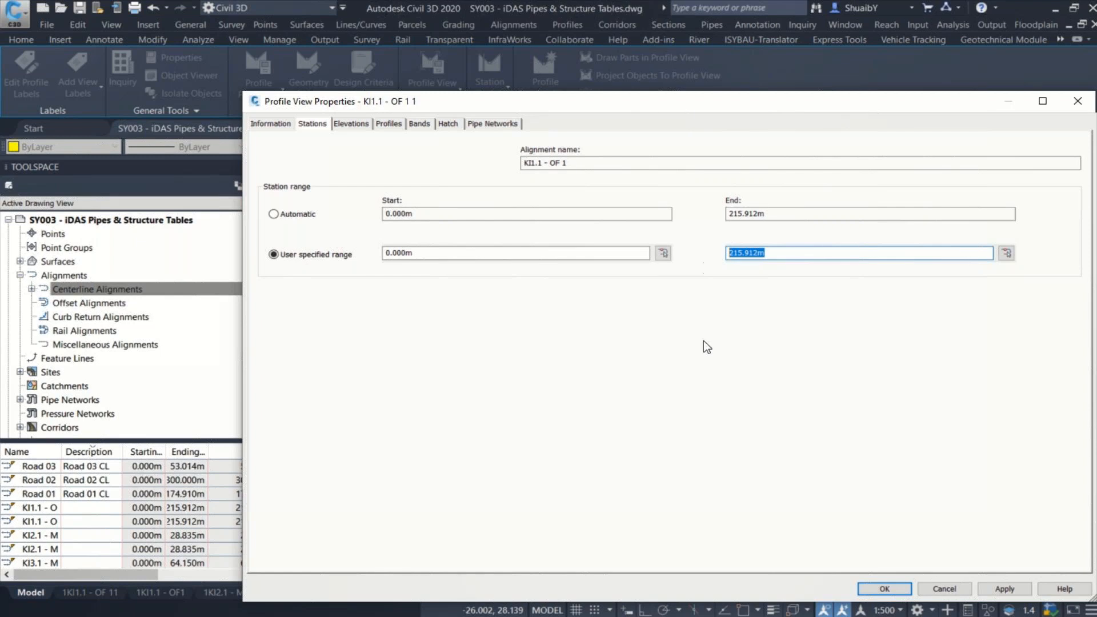
click(295, 214)
click(288, 254)
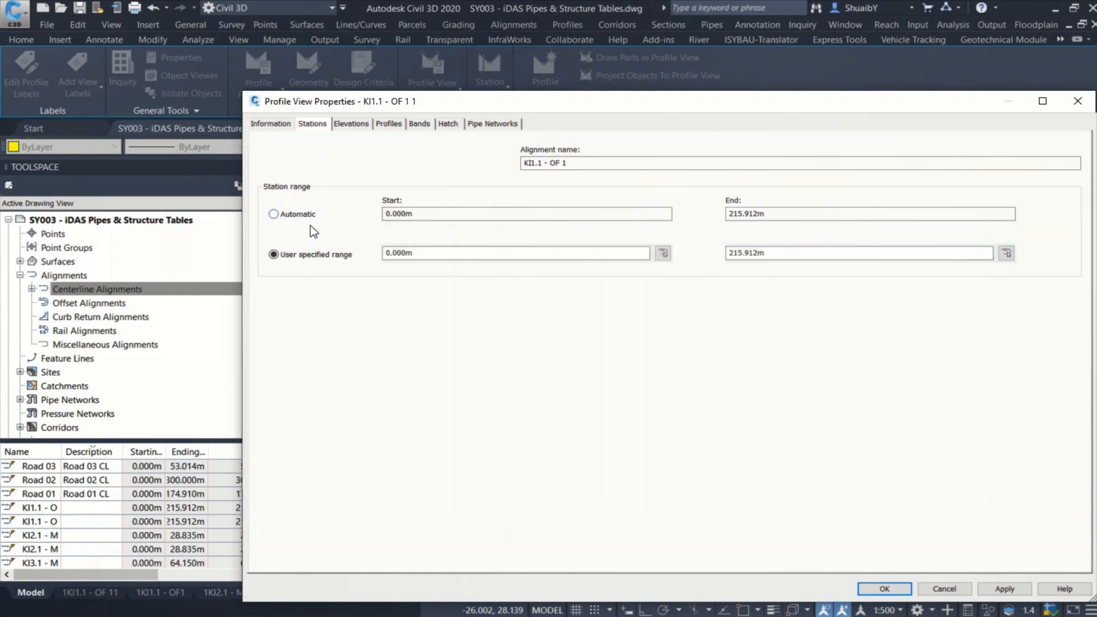
click(944, 589)
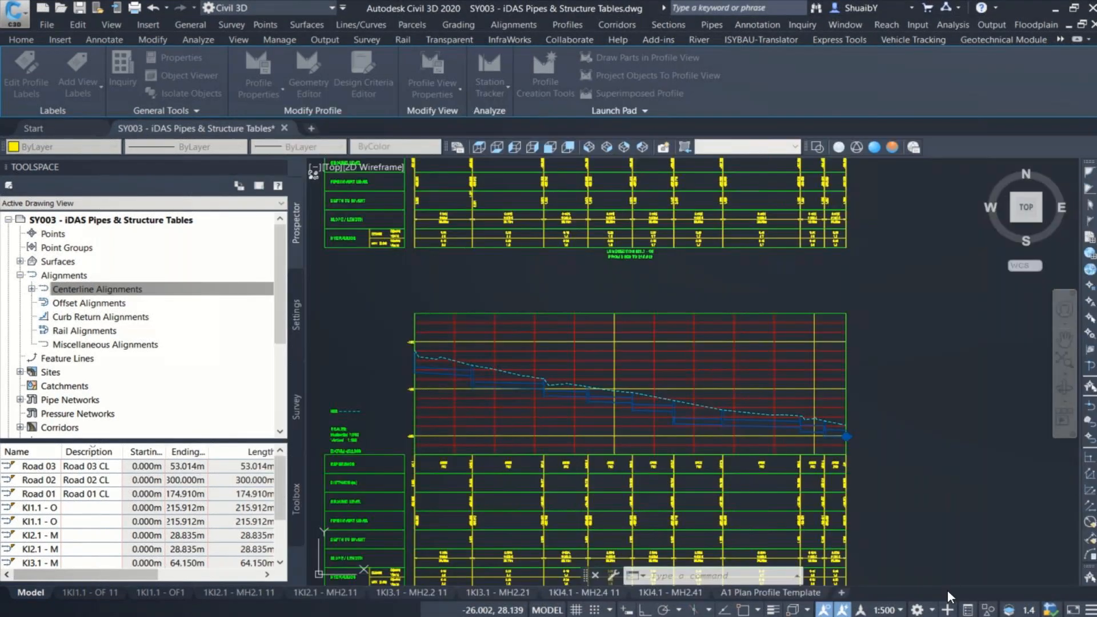
scroll(820, 338, down, 2)
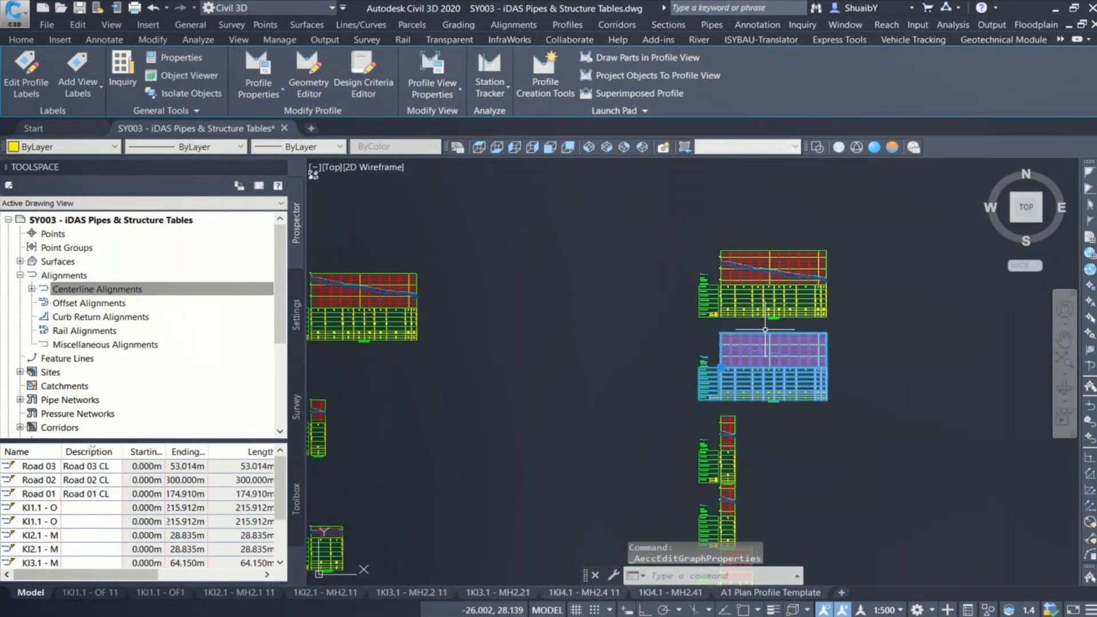
scroll(611, 299, down, 2)
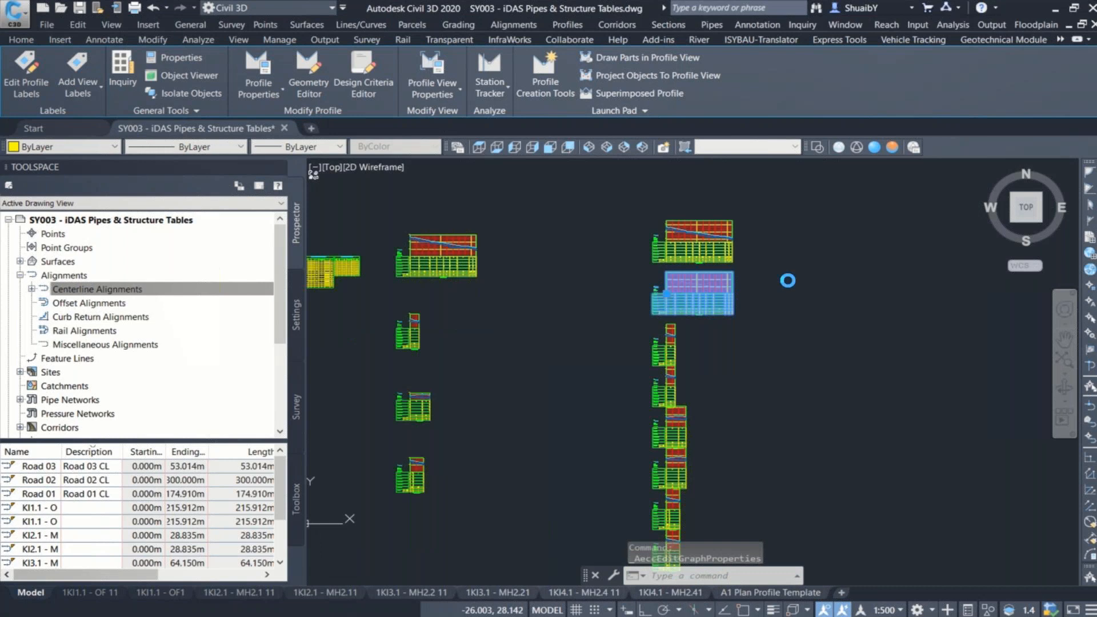
scroll(814, 305, down, 1)
scroll(680, 311, down, 1)
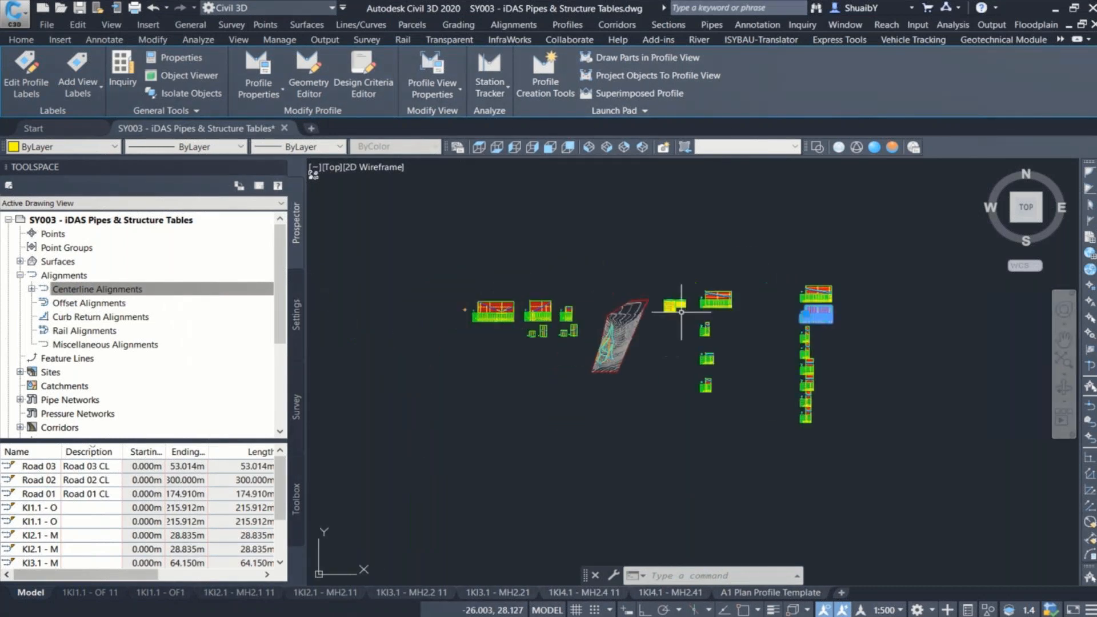
scroll(660, 308, up, 2)
middle_drag(659, 308, 702, 307)
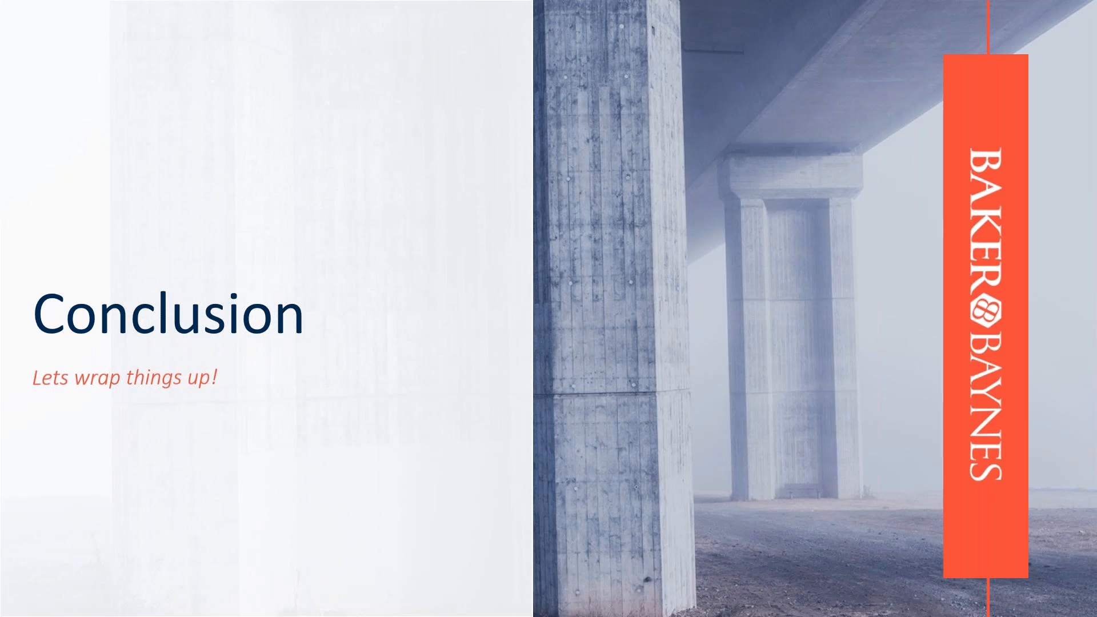
key(Right)
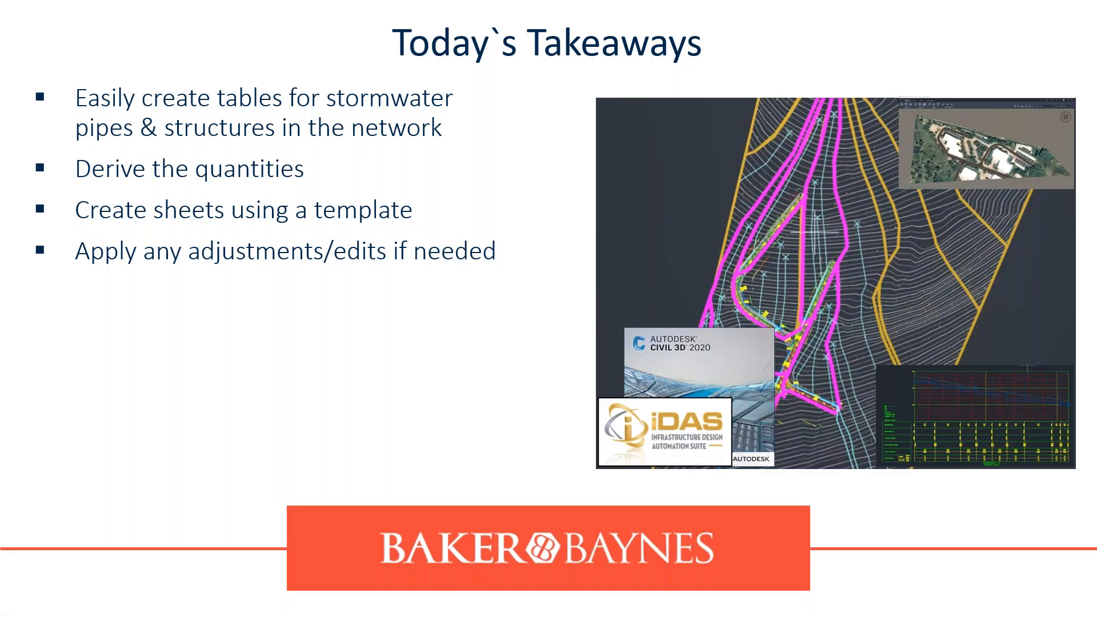